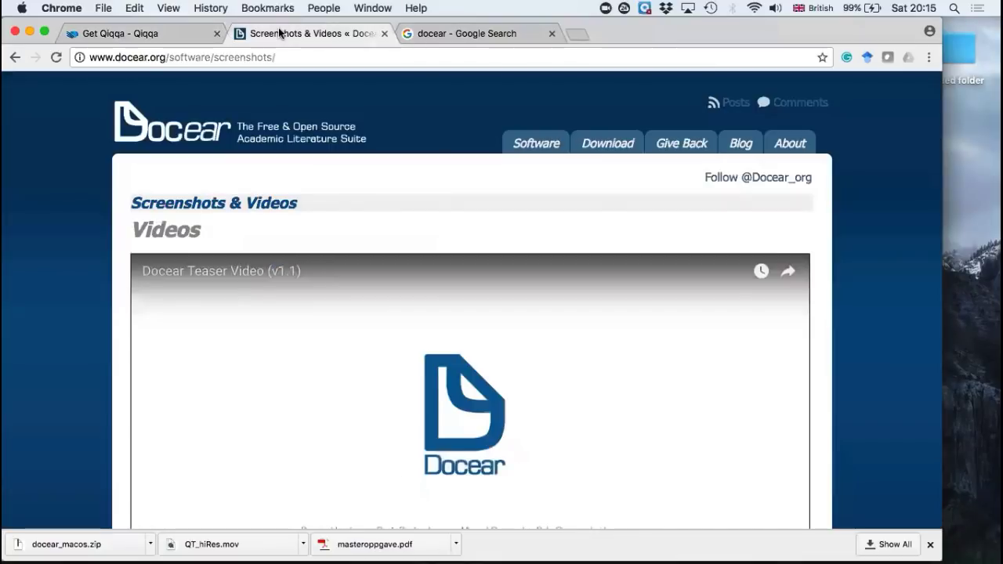
scroll(490, 227, down, 2)
scroll(489, 227, down, 10)
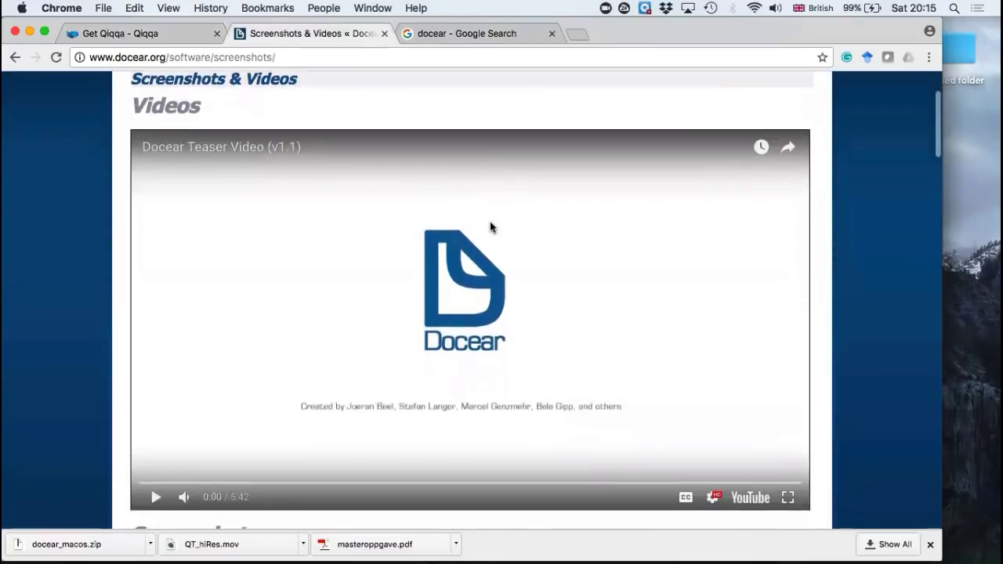
scroll(490, 226, up, 5)
scroll(490, 223, up, 4)
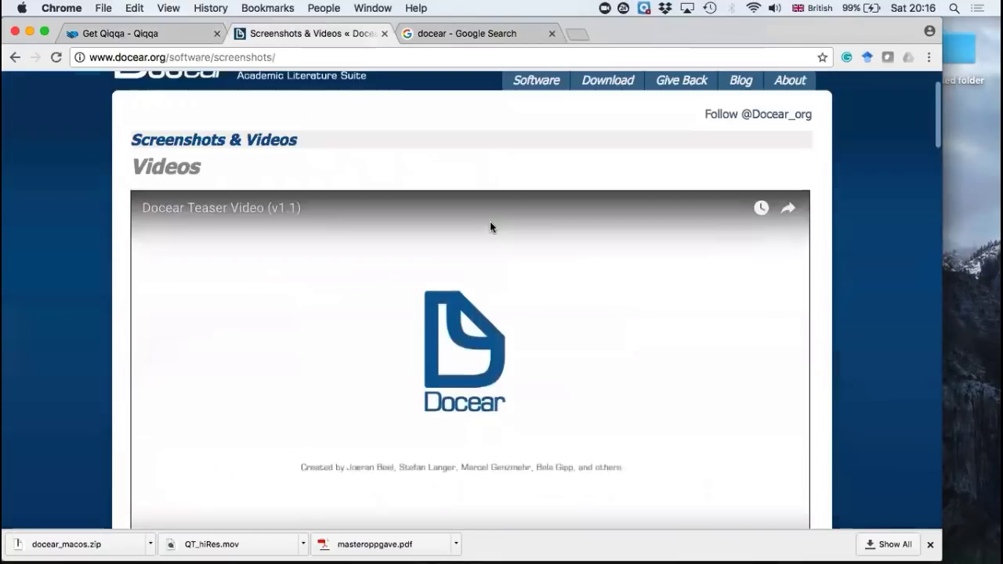
scroll(490, 224, up, 2)
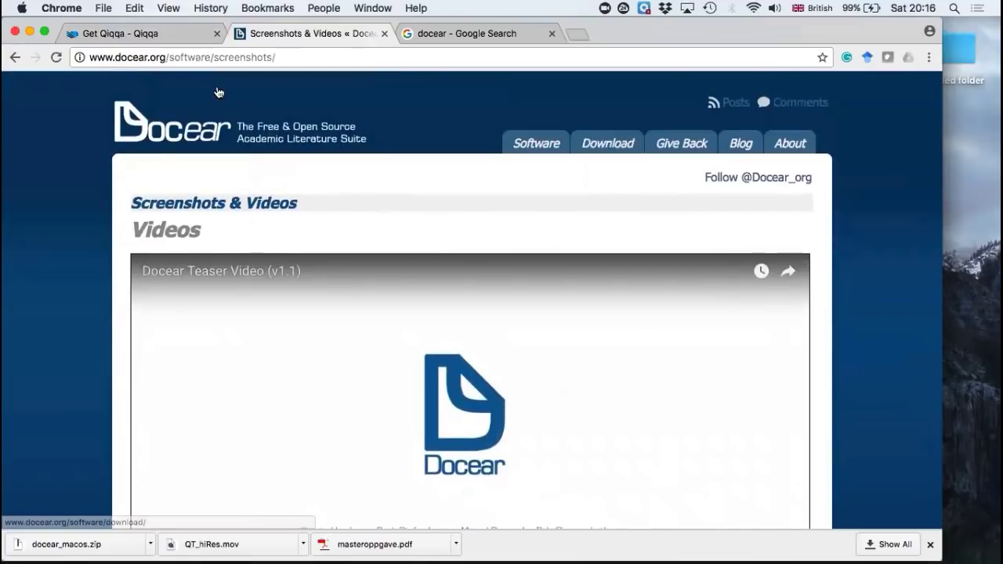
Step: Go to Google, search for "docear" and open the Docear website's home page
click(192, 58)
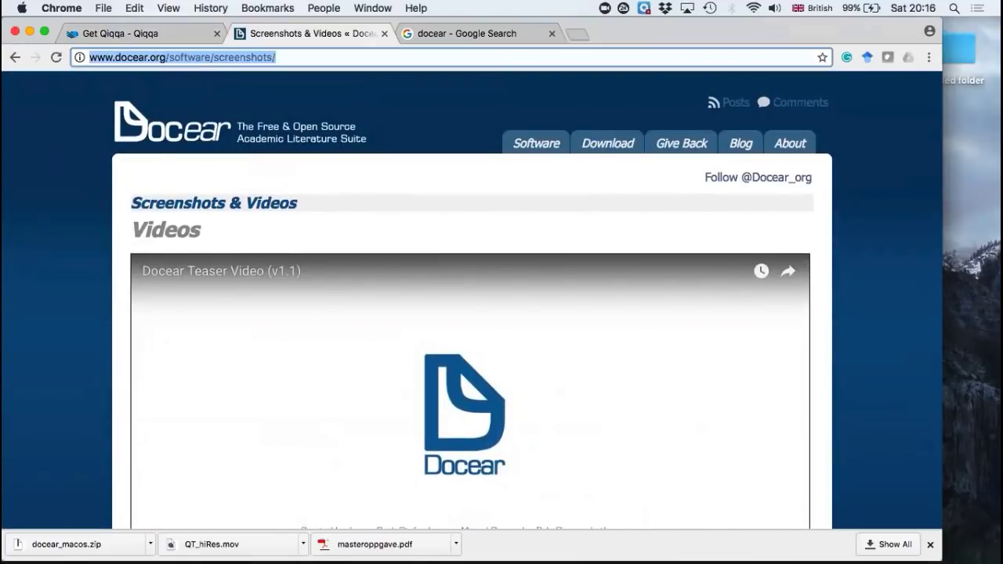
text(google)
key(Return)
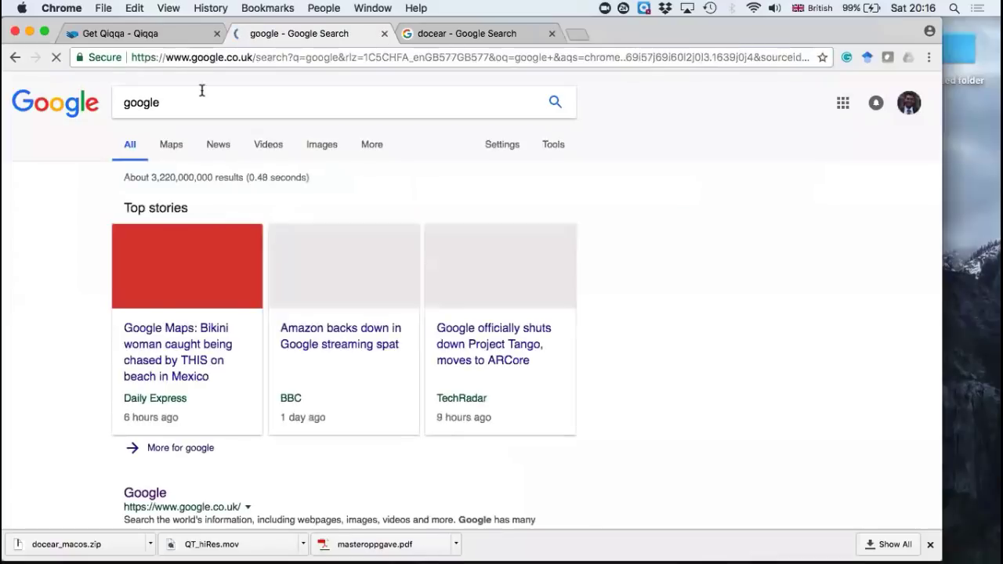
double_click(197, 115)
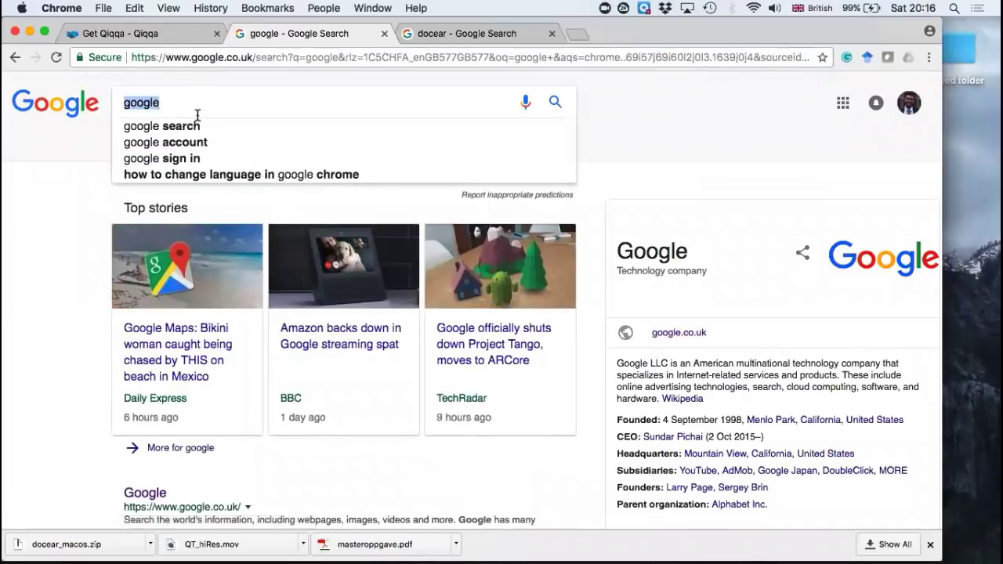
text(docear)
key(Return)
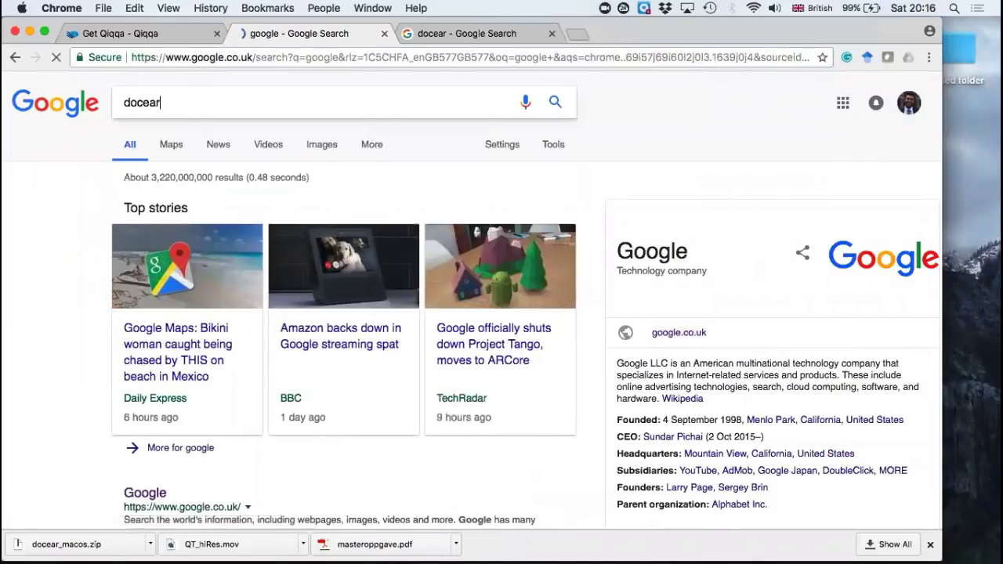
click(139, 209)
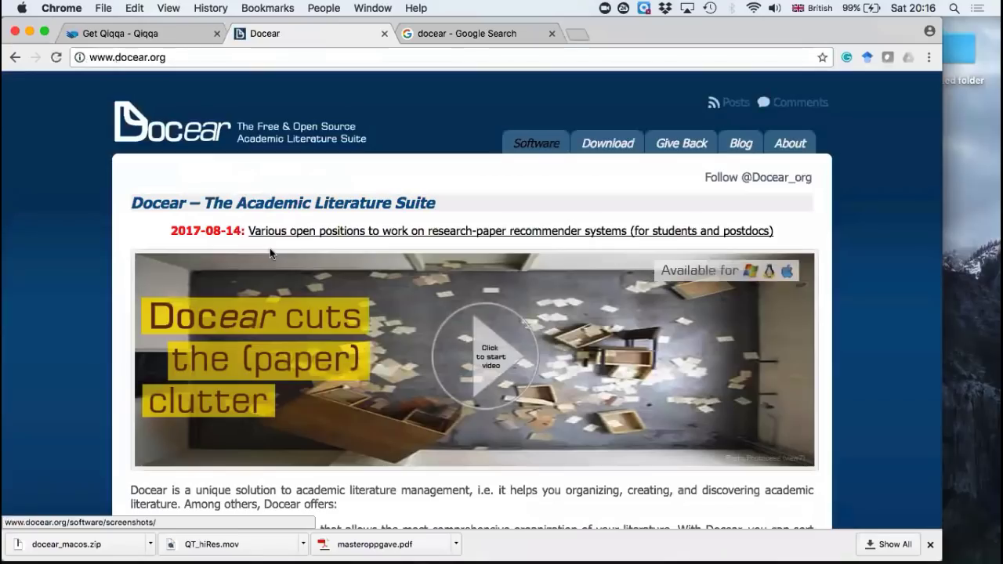
Step: Open the Docear download page and review the Docear 1.2 packages for Windows, Linux and Mac OS X
click(613, 140)
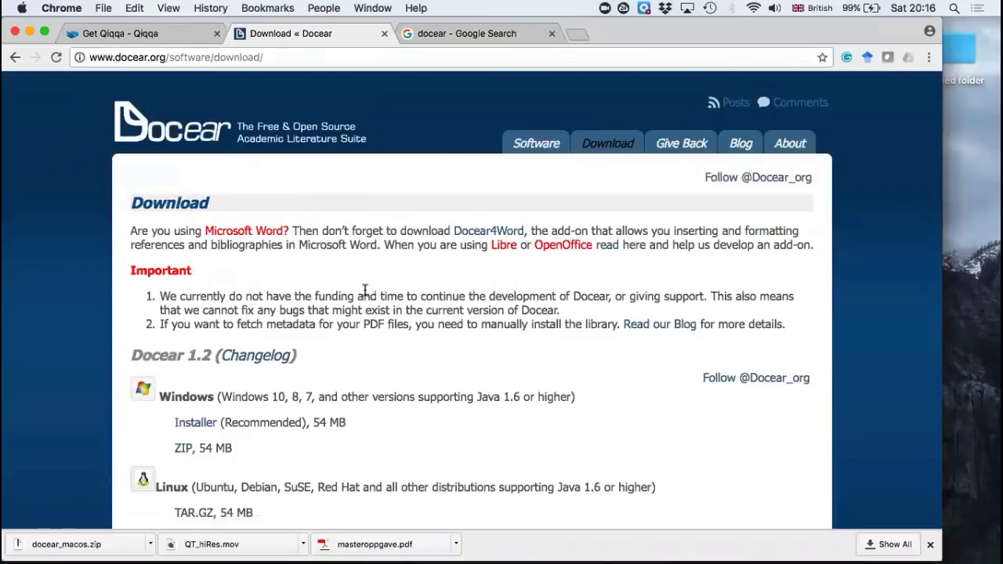
scroll(365, 292, down, 3)
scroll(365, 292, down, 2)
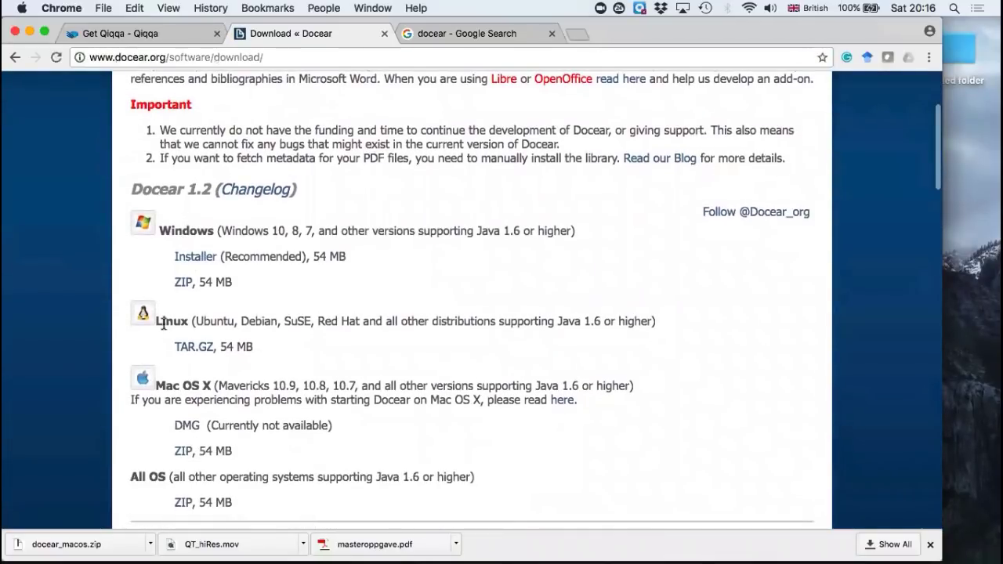
scroll(162, 325, down, 1)
scroll(172, 355, down, 2)
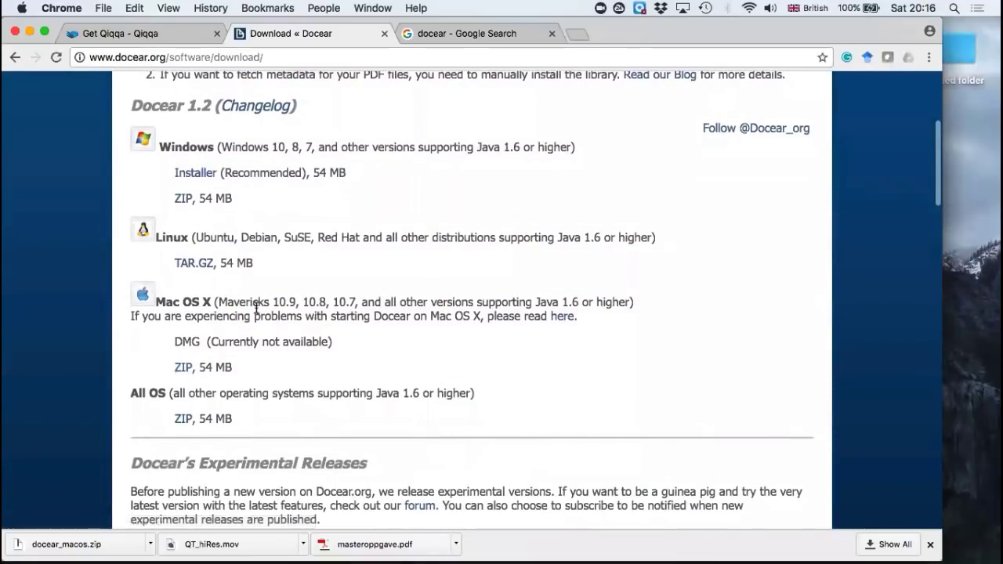
scroll(256, 308, up, 8)
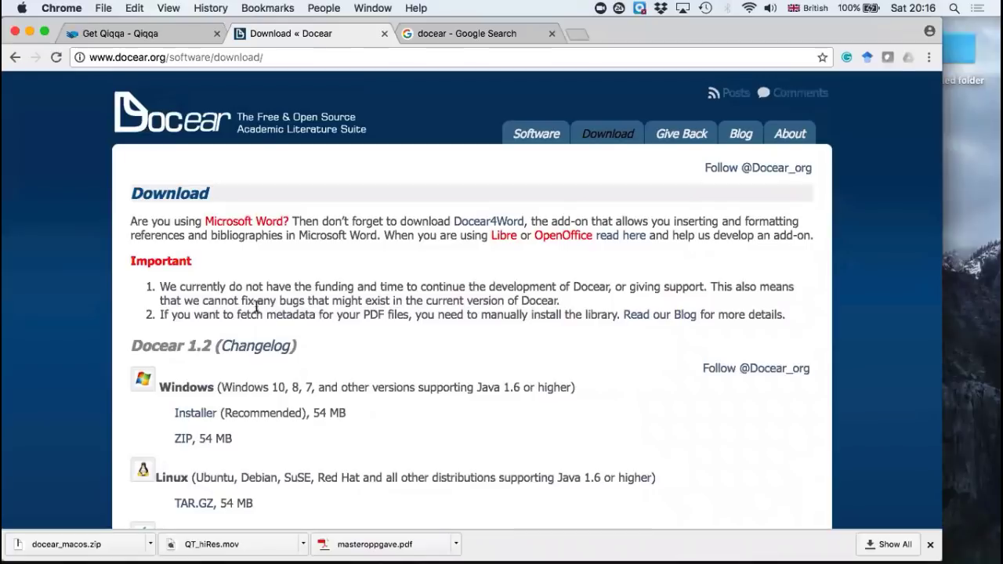
Step: Switch to Docear and collapse the FDI_PI, Fiscal, literature_privsector and GeoLiqOil projects in the workspace tree
click(30, 33)
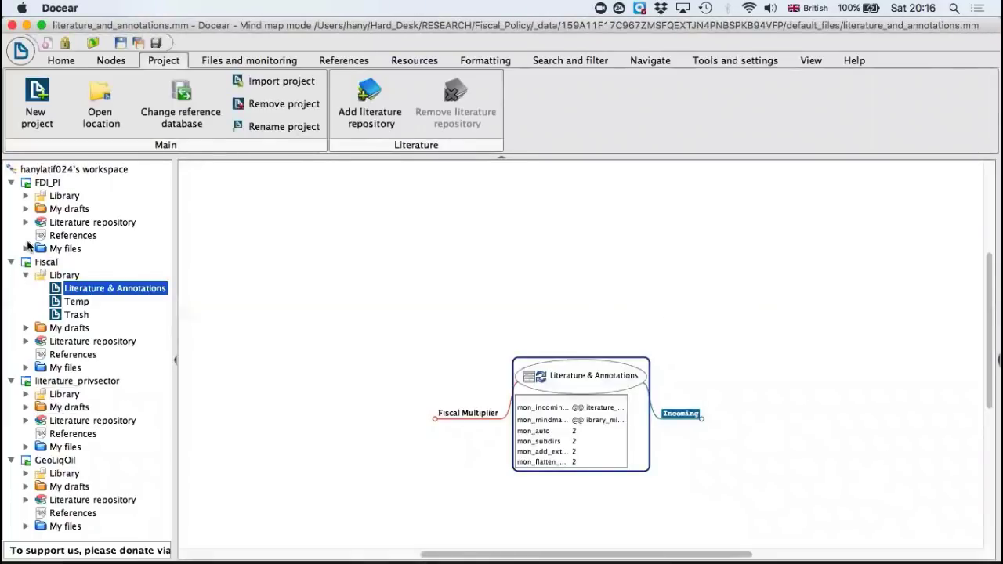
click(74, 235)
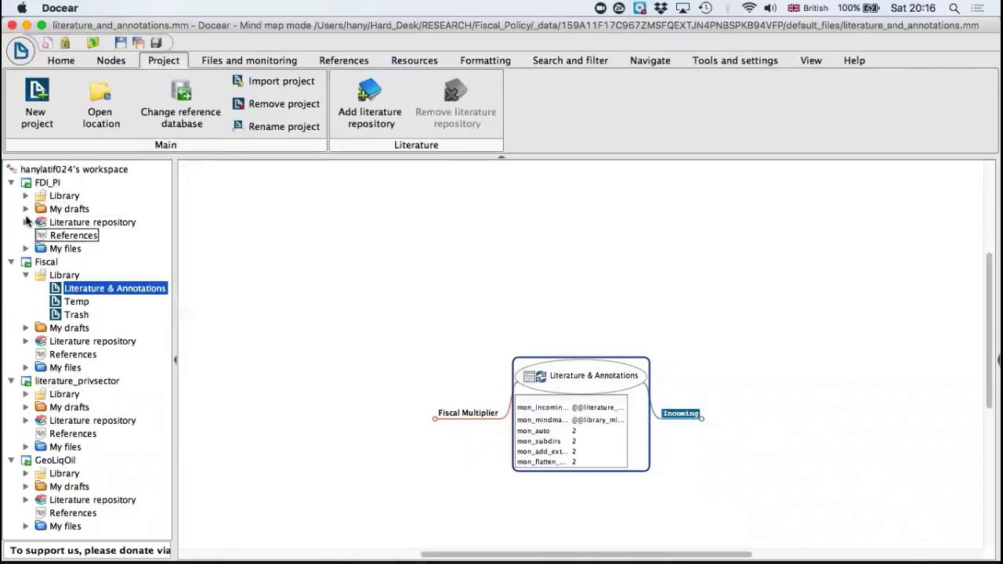
click(10, 183)
click(10, 196)
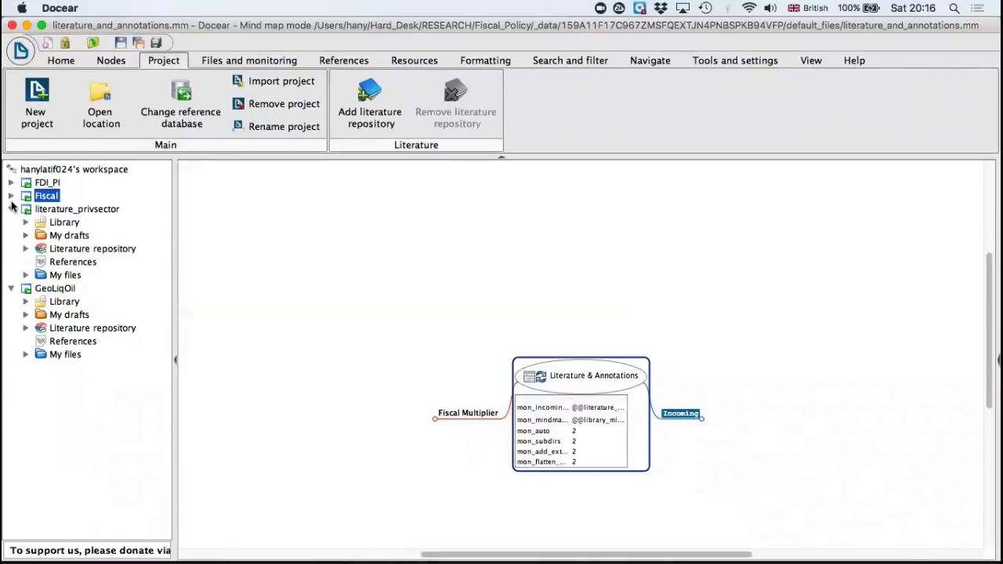
click(10, 209)
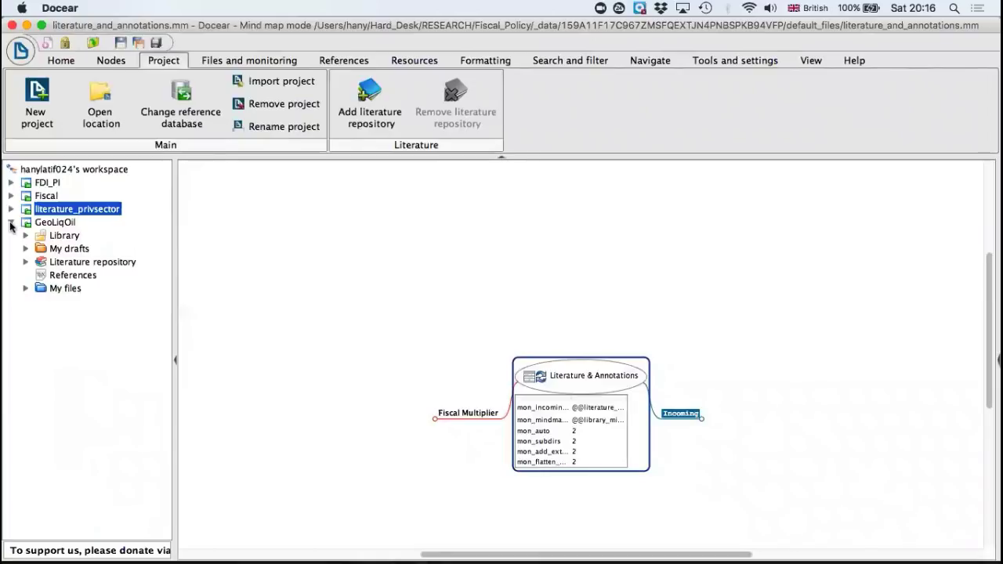
click(11, 223)
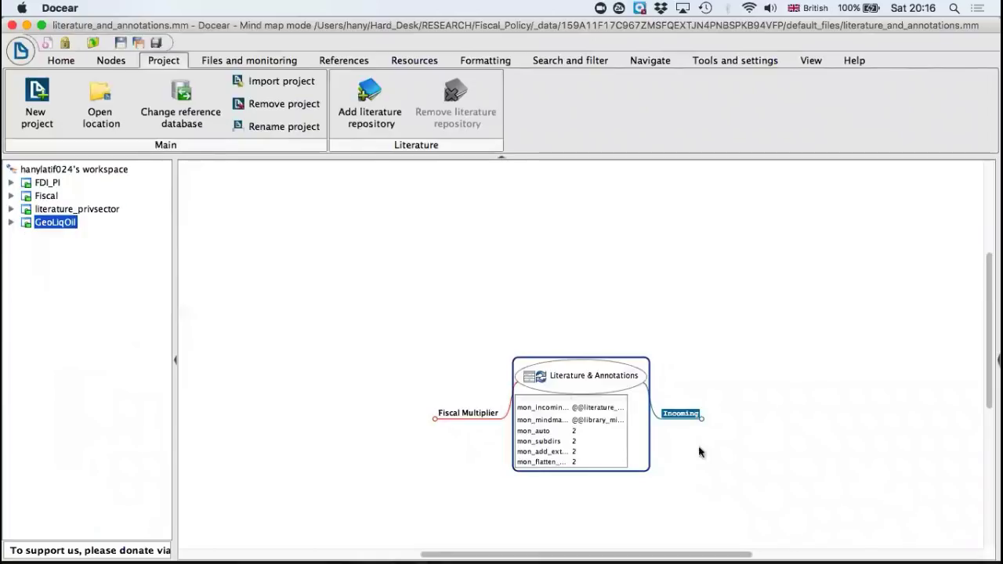
click(11, 197)
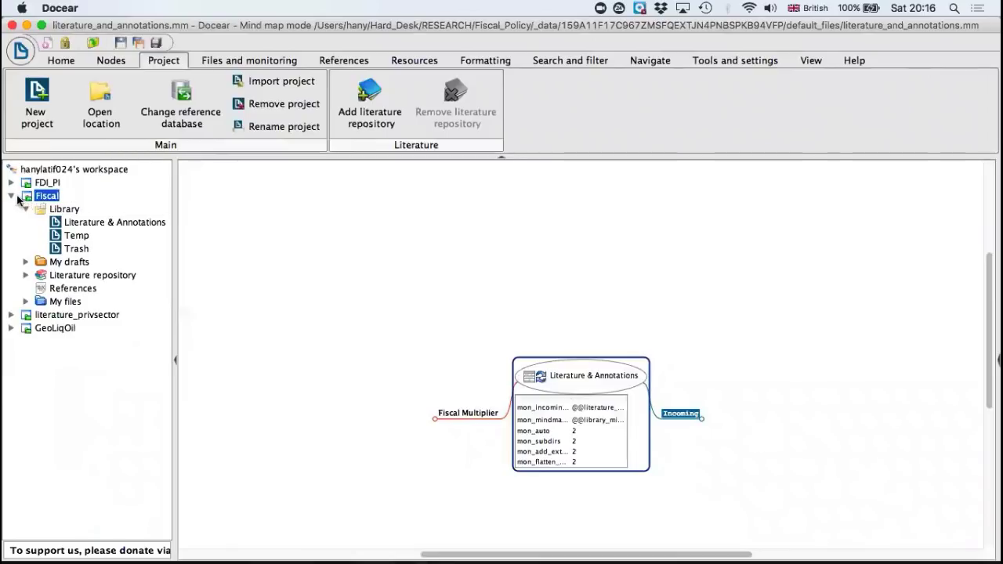
click(11, 197)
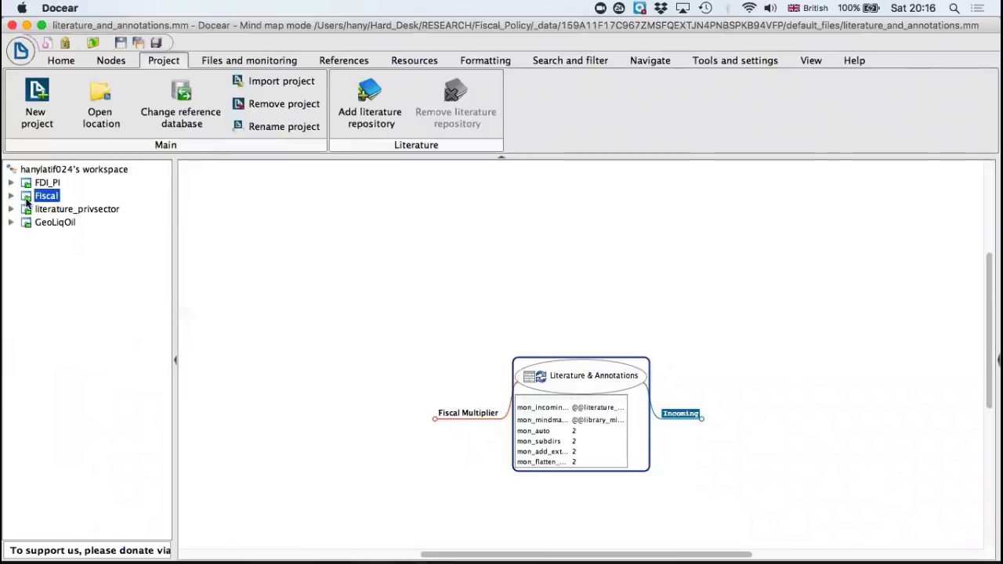
Step: Unfold the Incoming and Fiscal Multiplier branches of the Literature & Annotations mind map
click(705, 413)
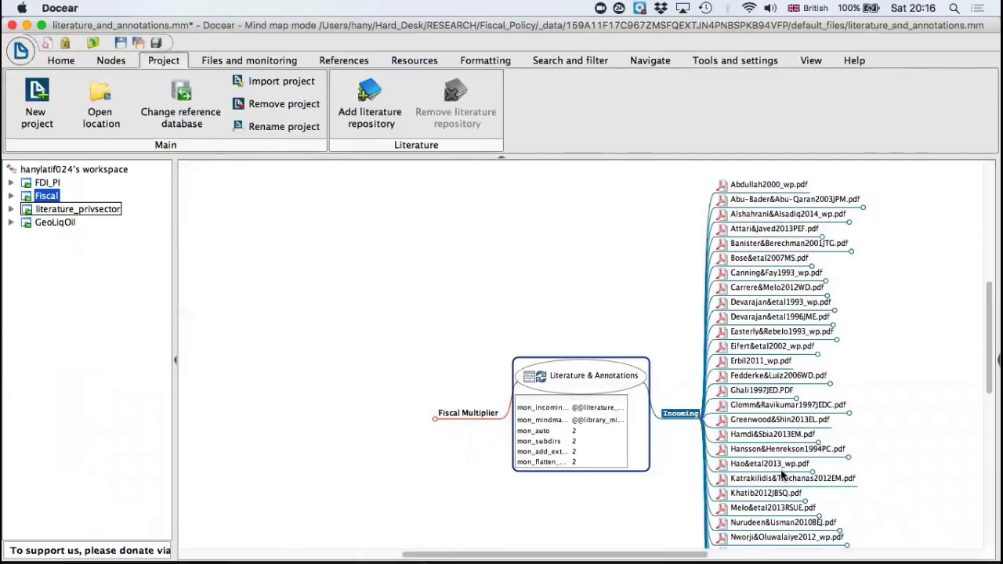
scroll(781, 473, down, 5)
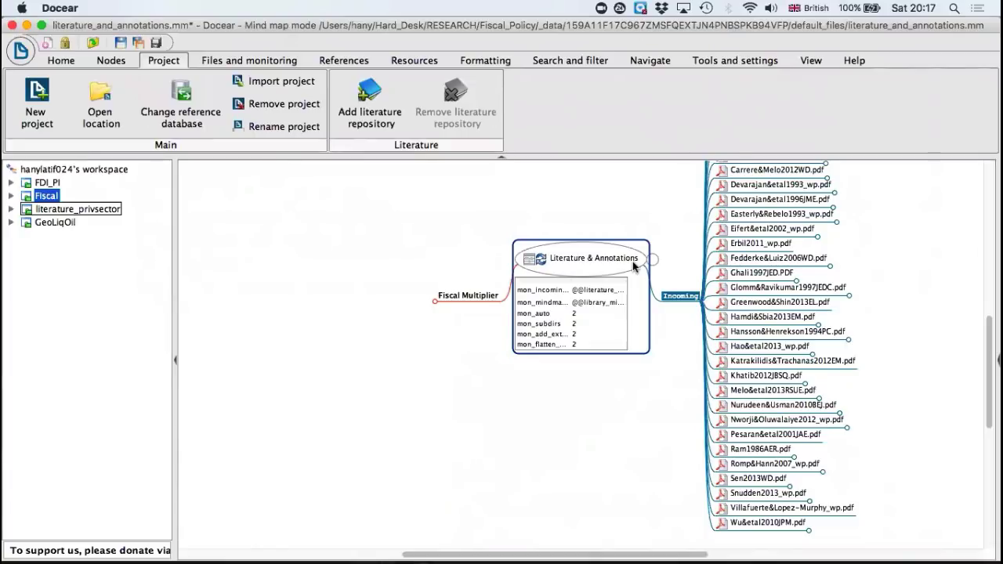
click(432, 296)
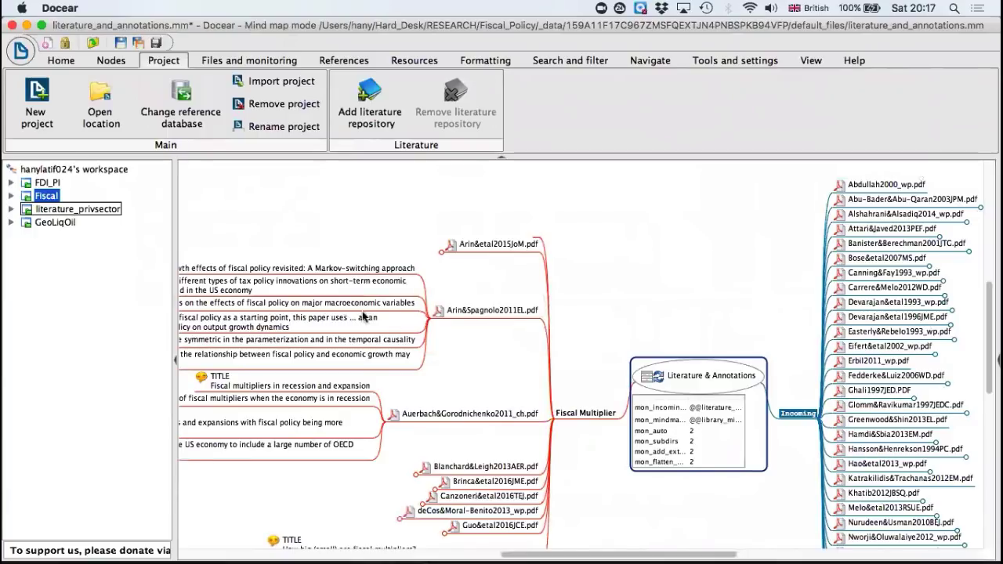
Step: Fold the annotations of Arin&Spagnolo2011EL.pdf and Auerbach&Gorodnichenko2011_ch.pdf under the Fiscal Multiplier branch
click(425, 314)
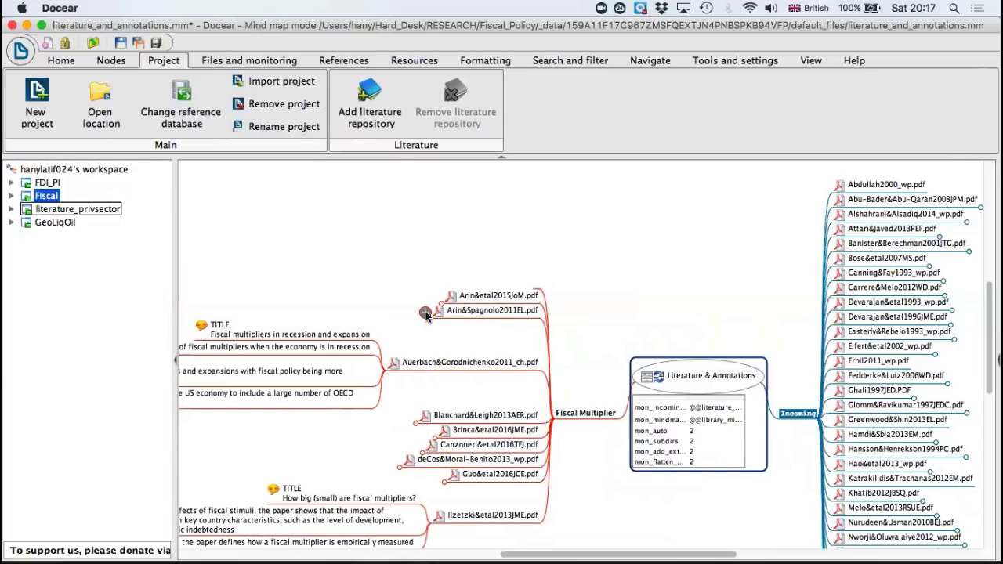
click(380, 365)
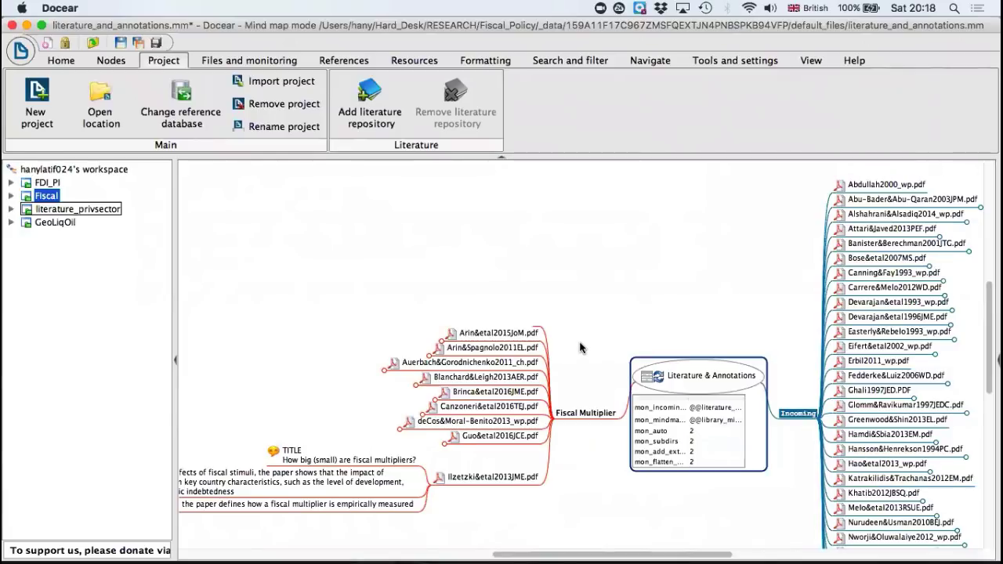
scroll(580, 346, right, 3)
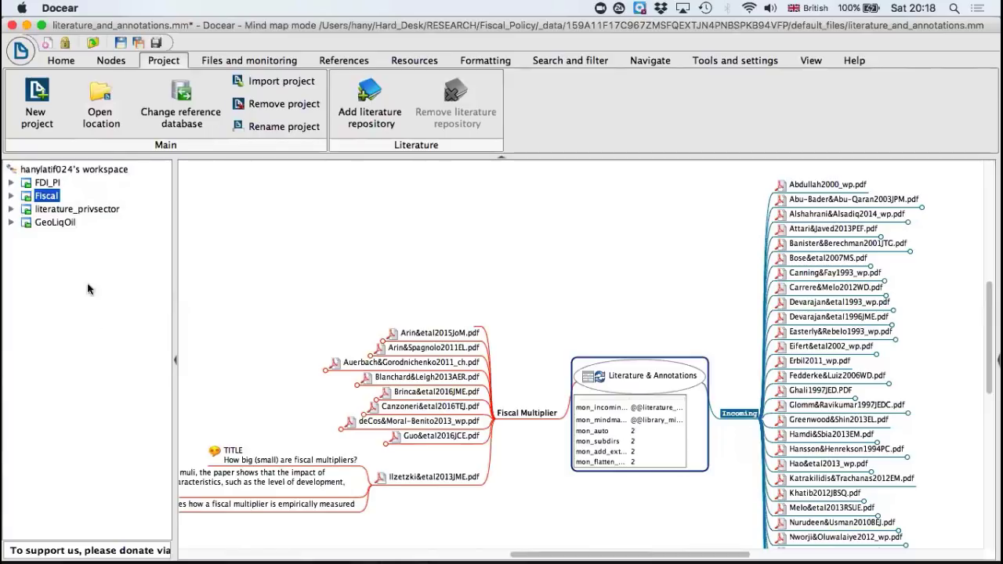
click(62, 61)
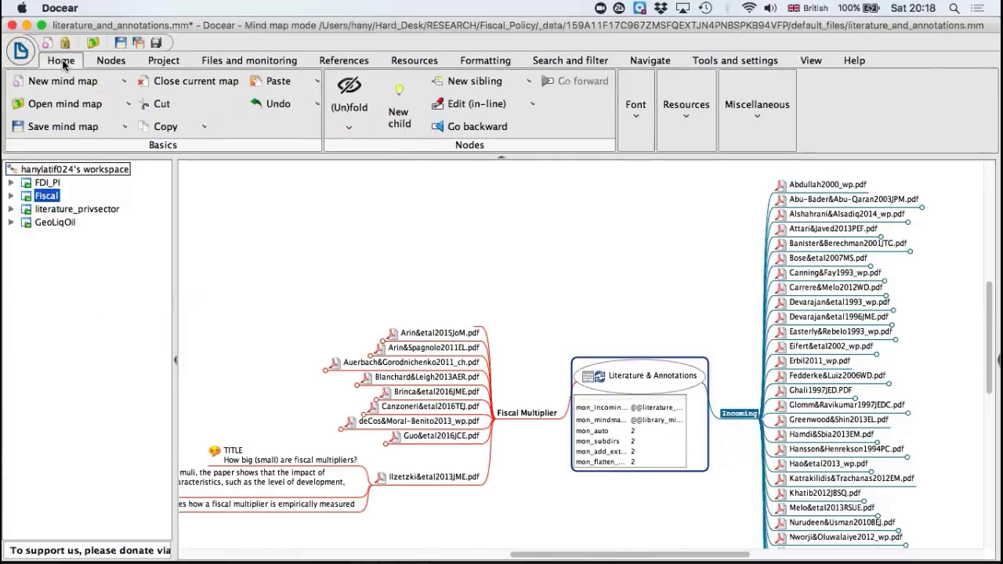
click(110, 61)
click(163, 60)
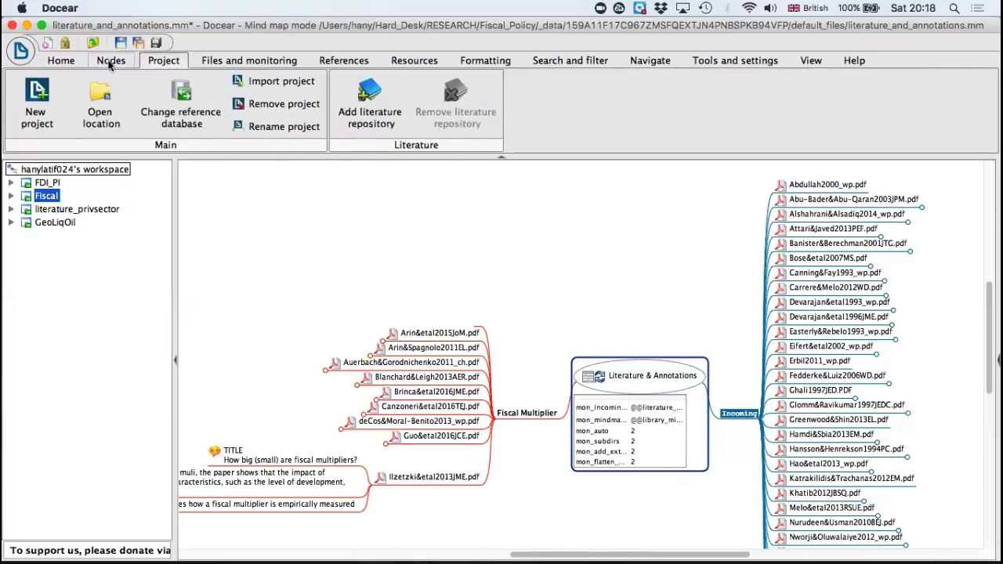
click(66, 61)
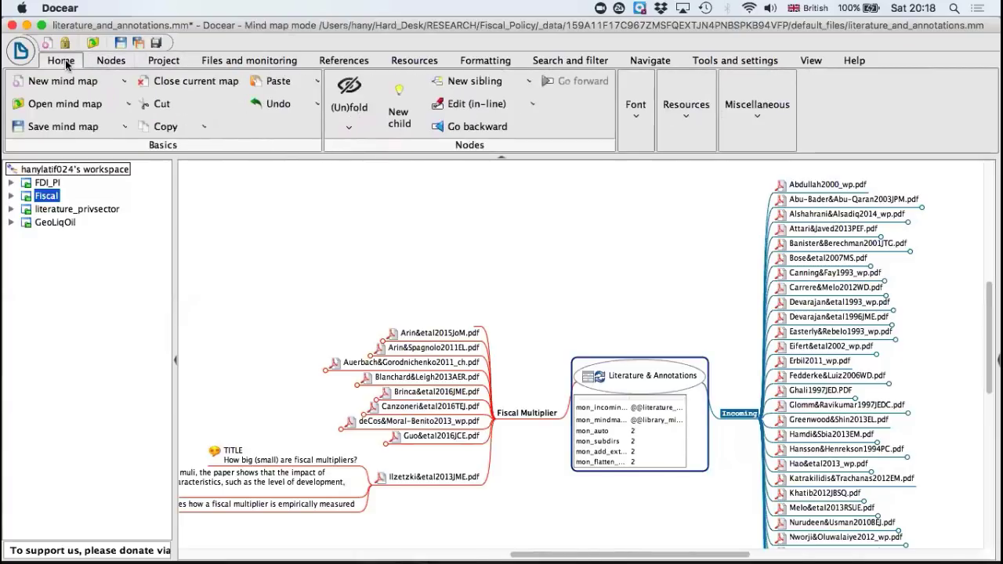
Step: Start creating a new Docear project so that its setup dialog opens
click(159, 60)
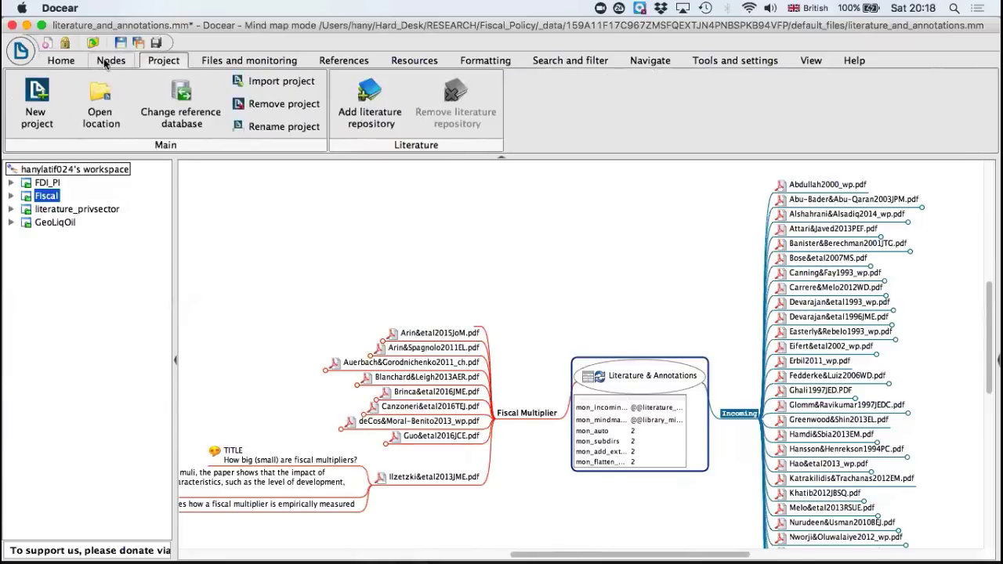
click(43, 99)
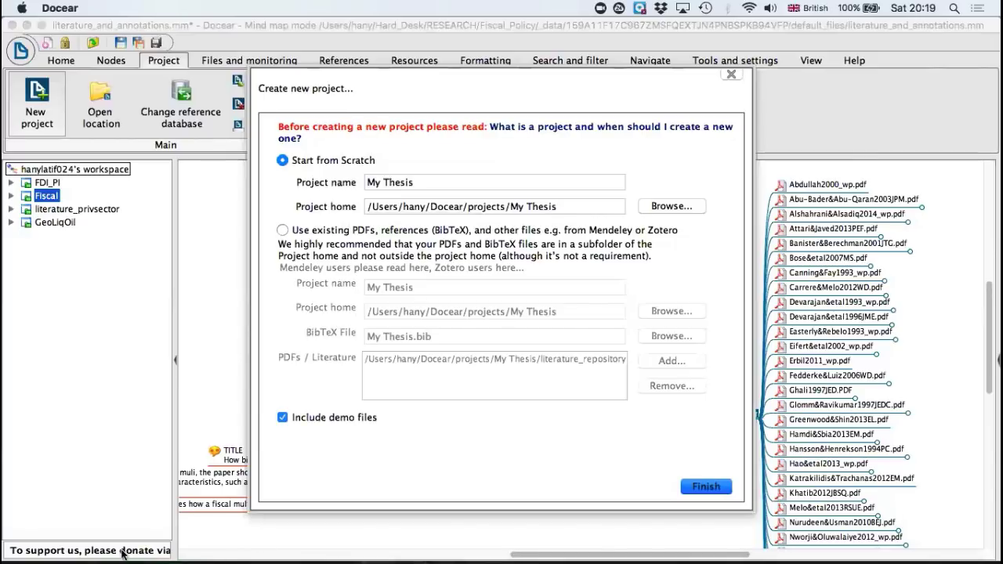
Step: Switch to Finder and open the Literature folder inside the PhD folder
mouse_move(30, 550)
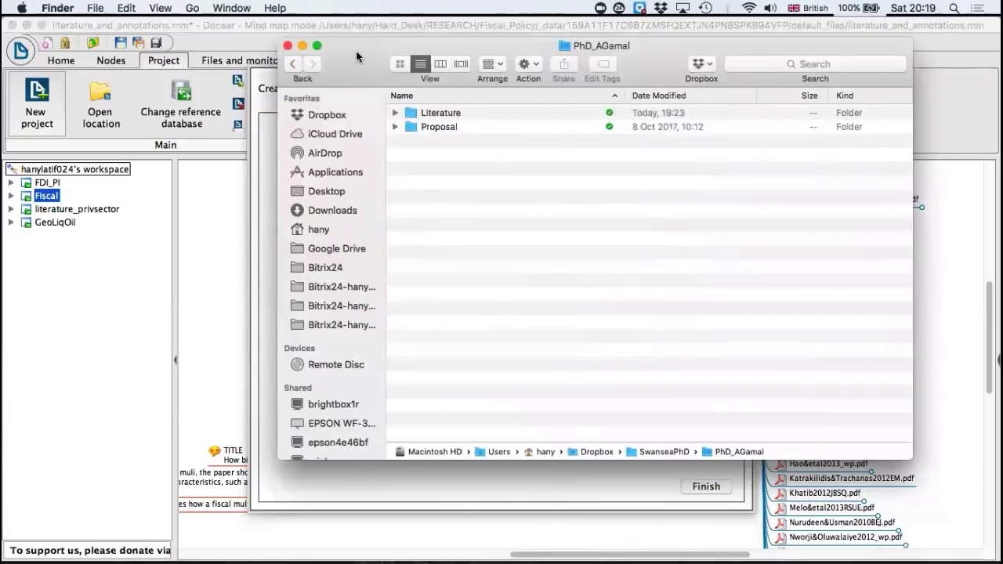
drag(362, 61, 304, 86)
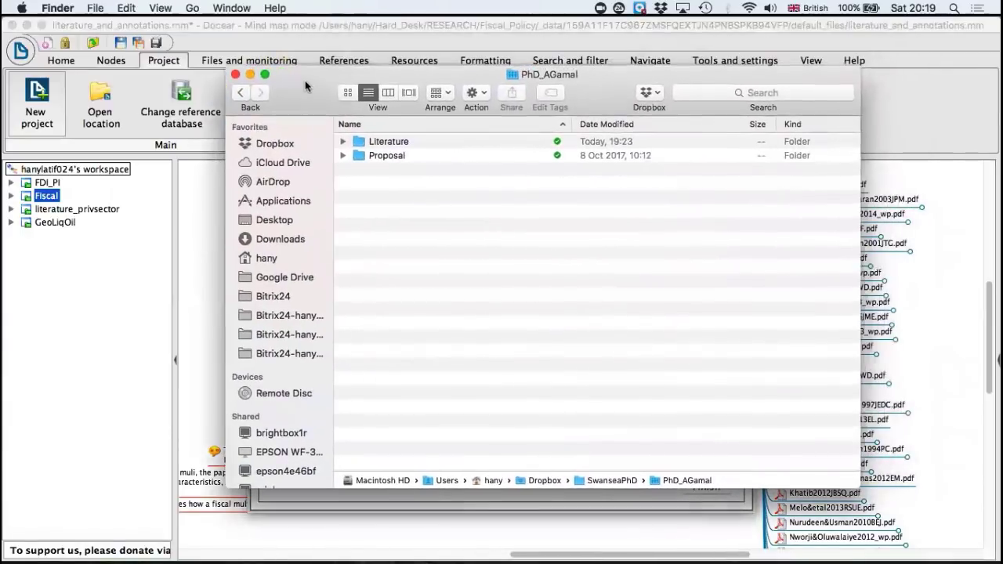
click(398, 141)
double_click(397, 141)
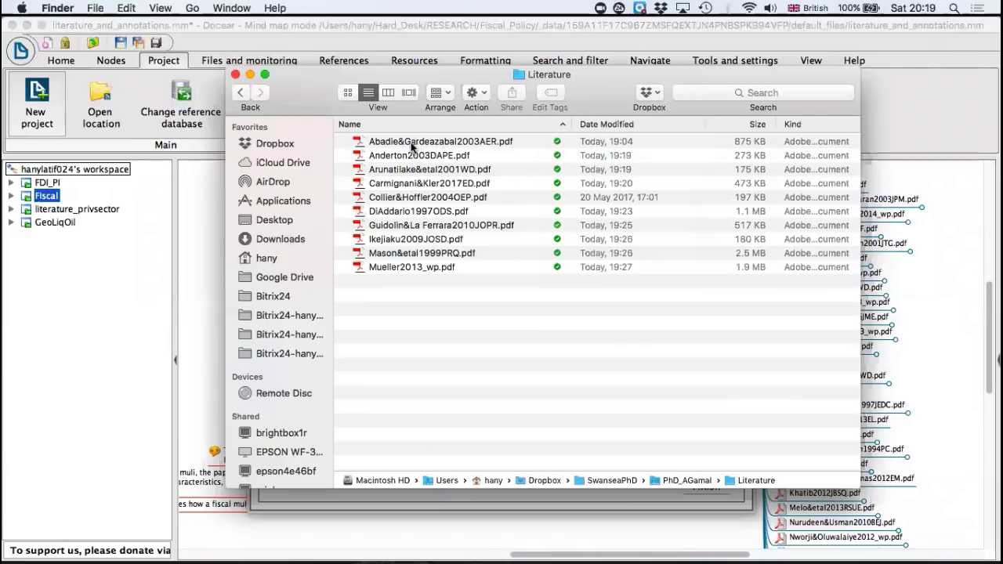
Step: Select all the PDF articles in the Literature folder, from Abadie&Gardeazabal2003AER.pdf through Mueller2013_wp.pdf
click(411, 142)
key(shift+Down)
key(shift+Down)
key(shift+Down)
key(shift+Down)
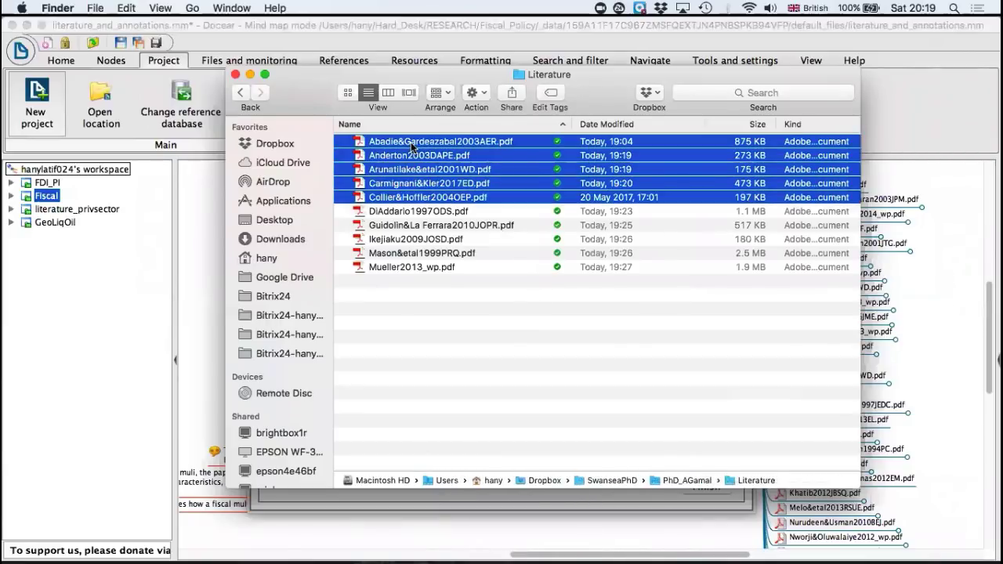
key(shift+Down)
key(shift+Down)
key(shift+Down)
key(shift+Down)
key(shift+Down)
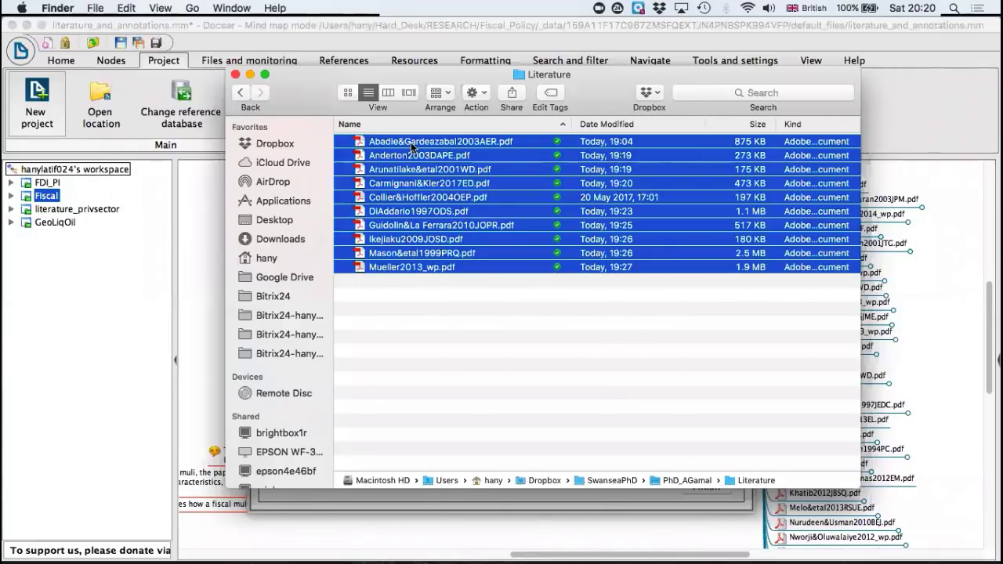
Step: Open Abadie&Gardeazabal2003AER.pdf to view the article, close it, and return to the Literature folder
click(463, 142)
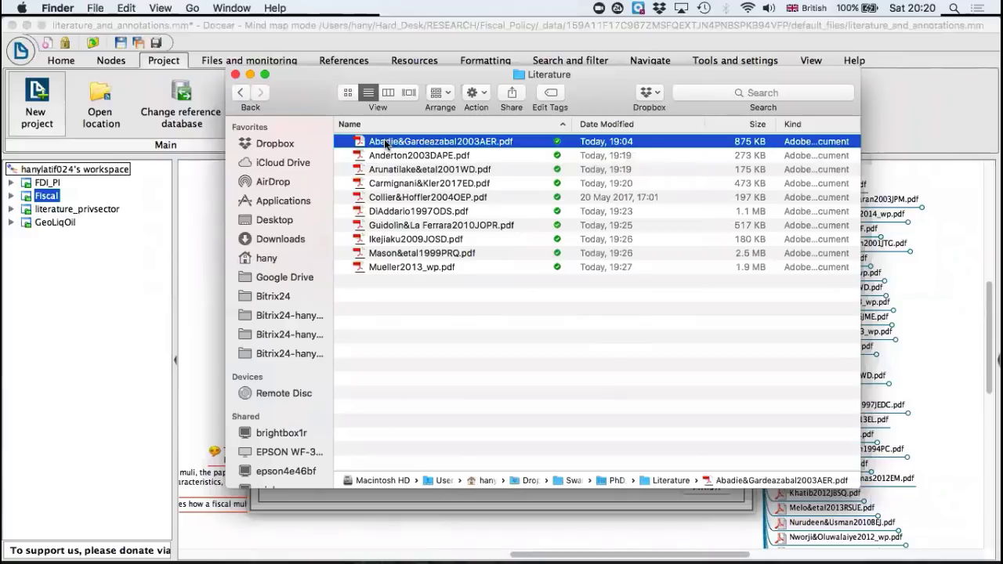
double_click(474, 147)
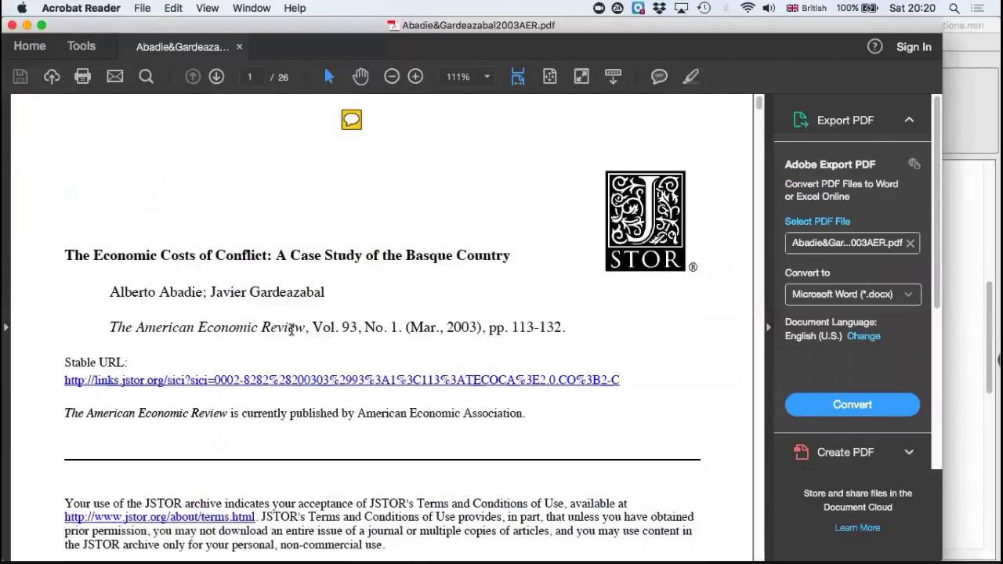
click(14, 24)
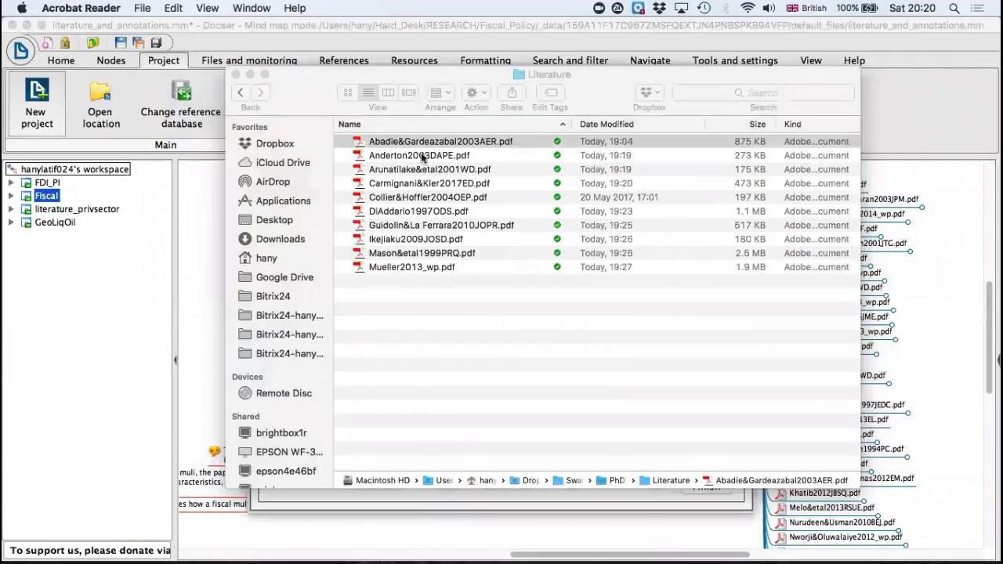
click(525, 137)
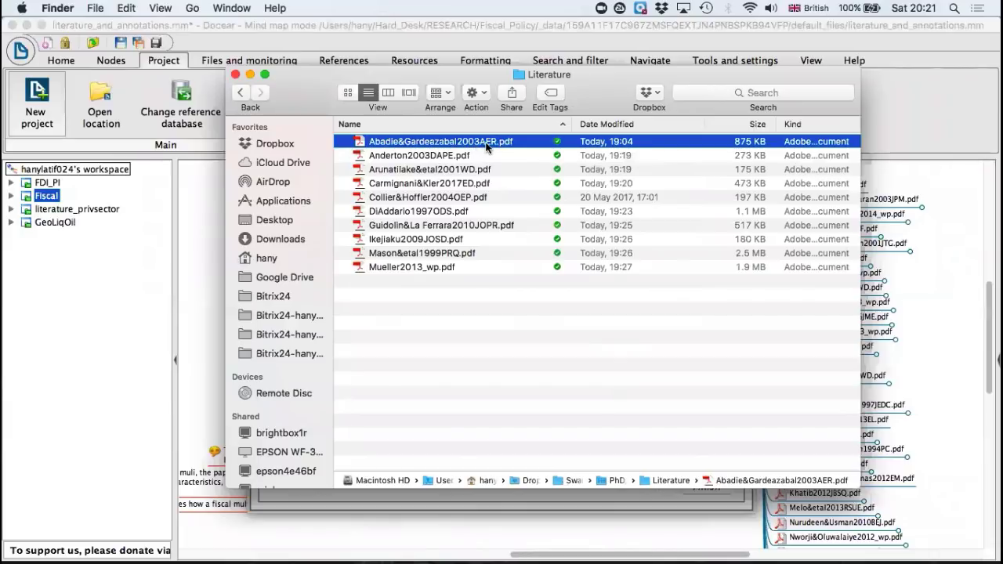
Step: Open Arunatilake&etal2001WD.pdf to view the article, close it, and select Mueller2013_wp.pdf in the folder
click(469, 170)
double_click(469, 170)
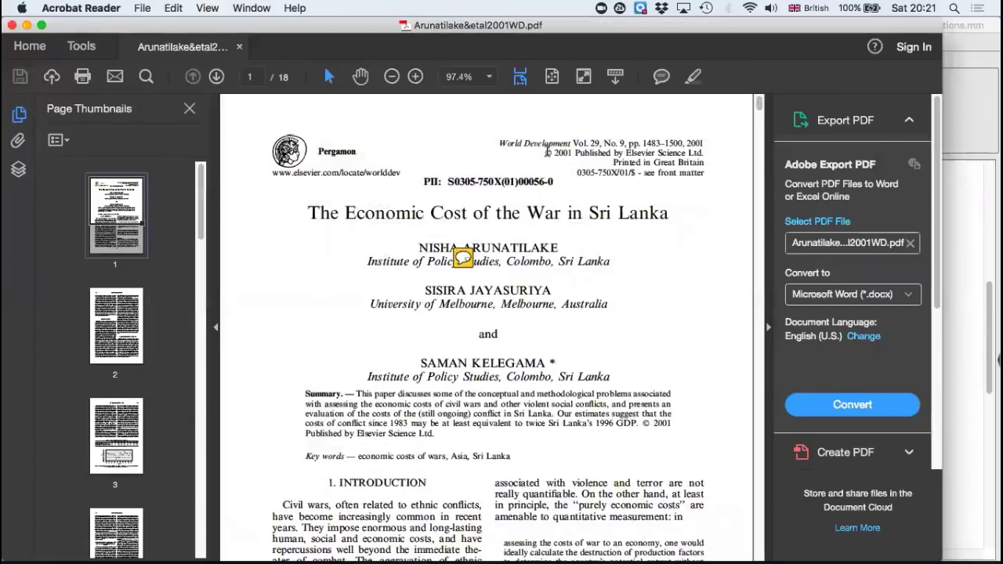
click(13, 25)
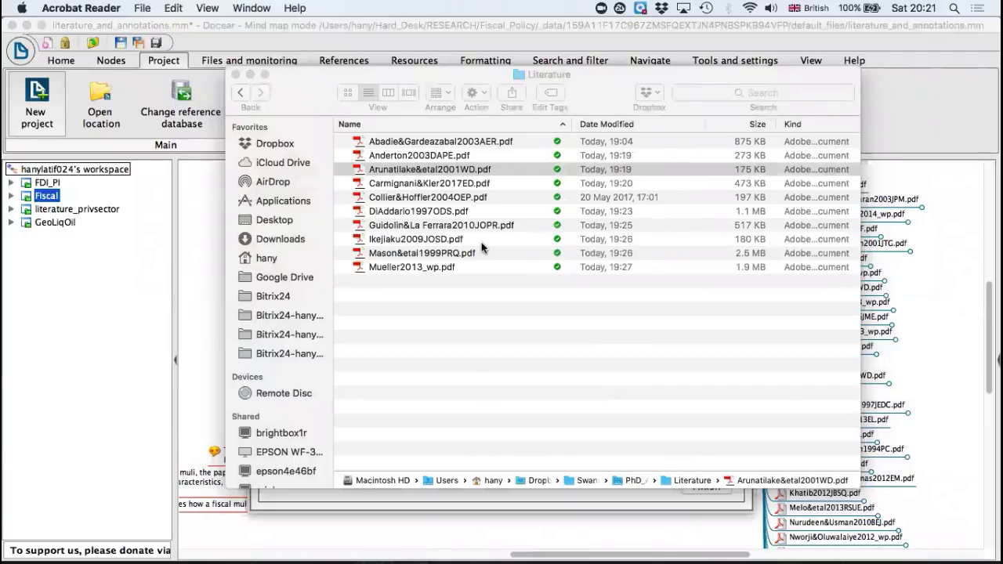
click(425, 266)
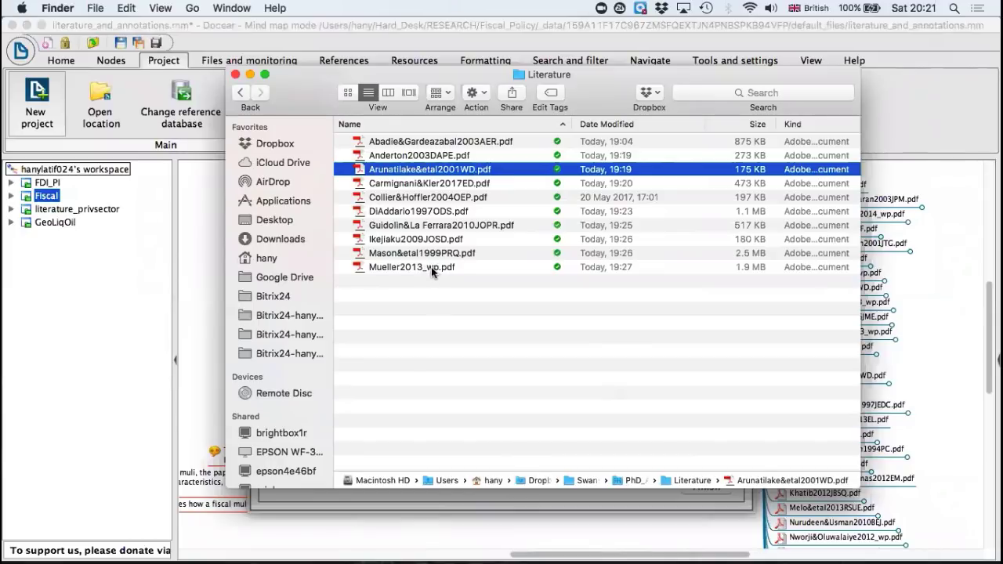
click(431, 266)
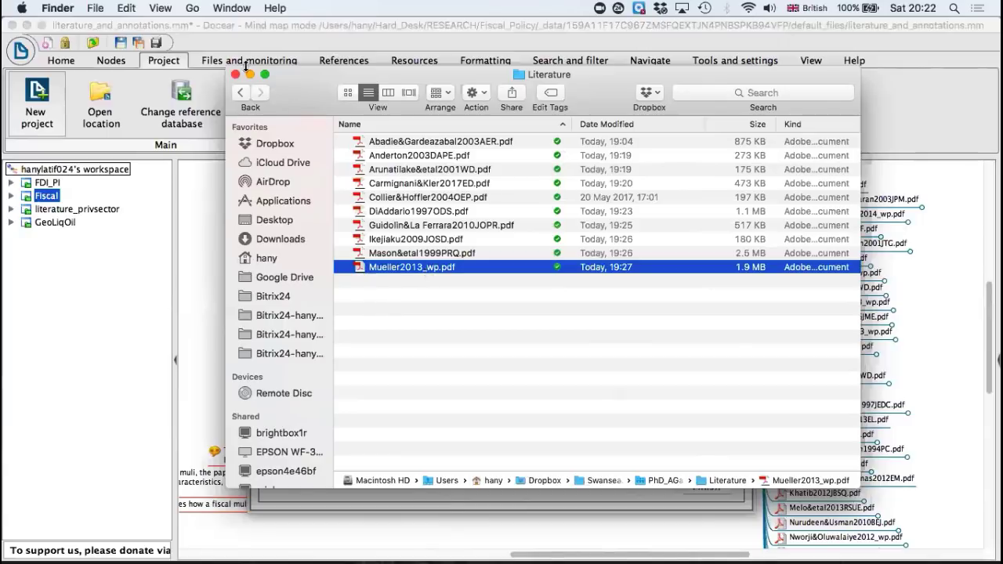
Step: Return to Docear's new project dialog, choose to use existing PDFs and references, and name the project confcost
click(239, 94)
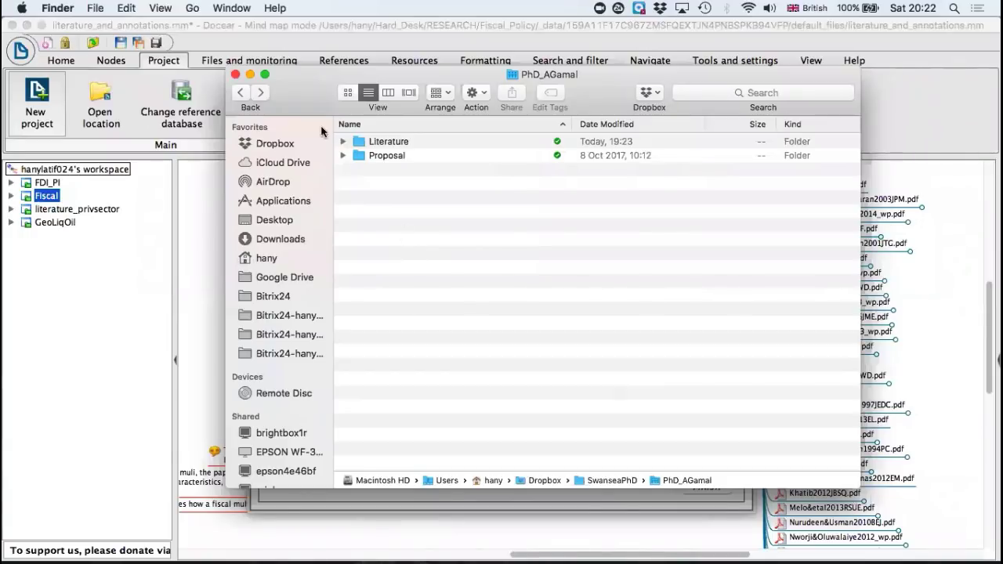
click(250, 75)
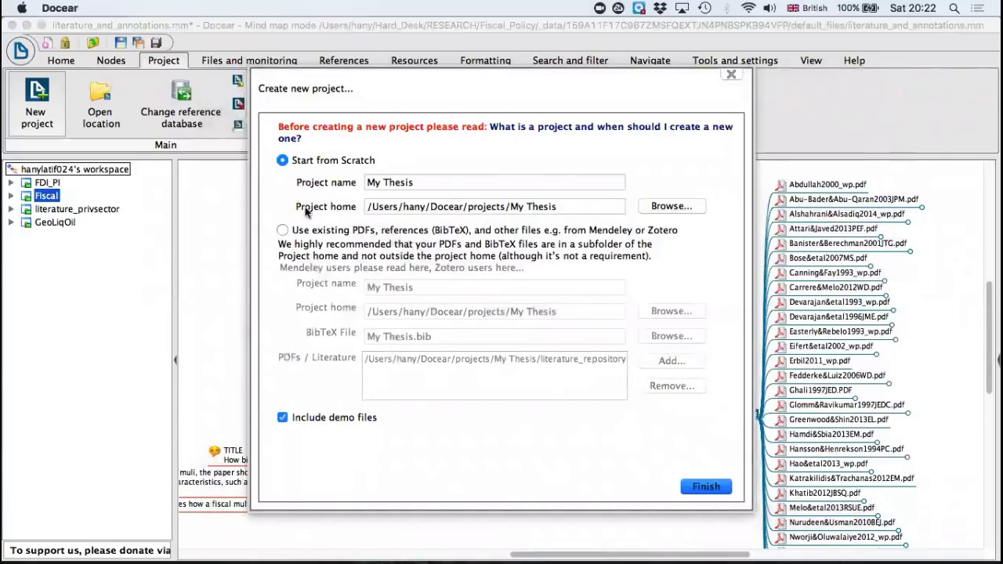
click(283, 229)
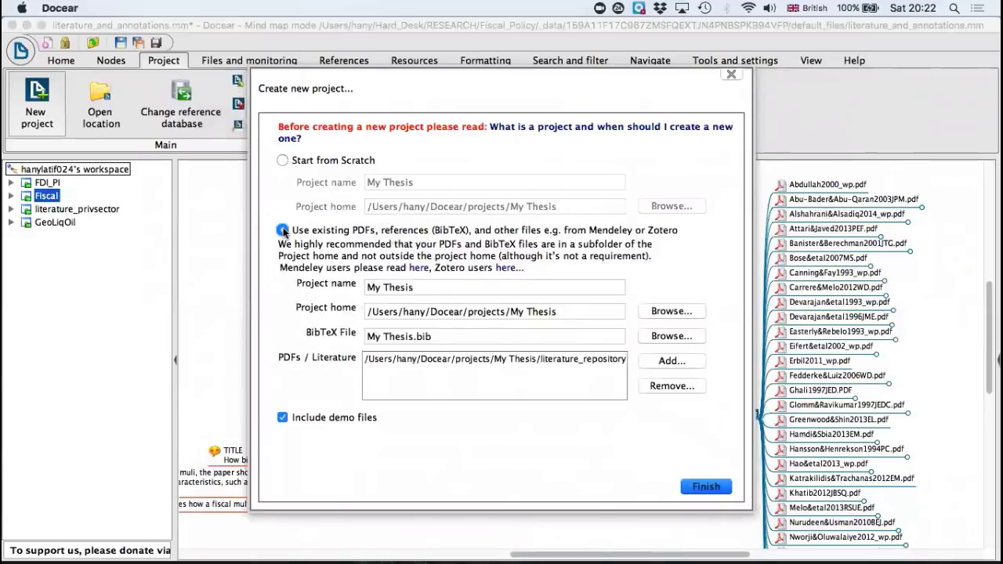
triple_click(383, 287)
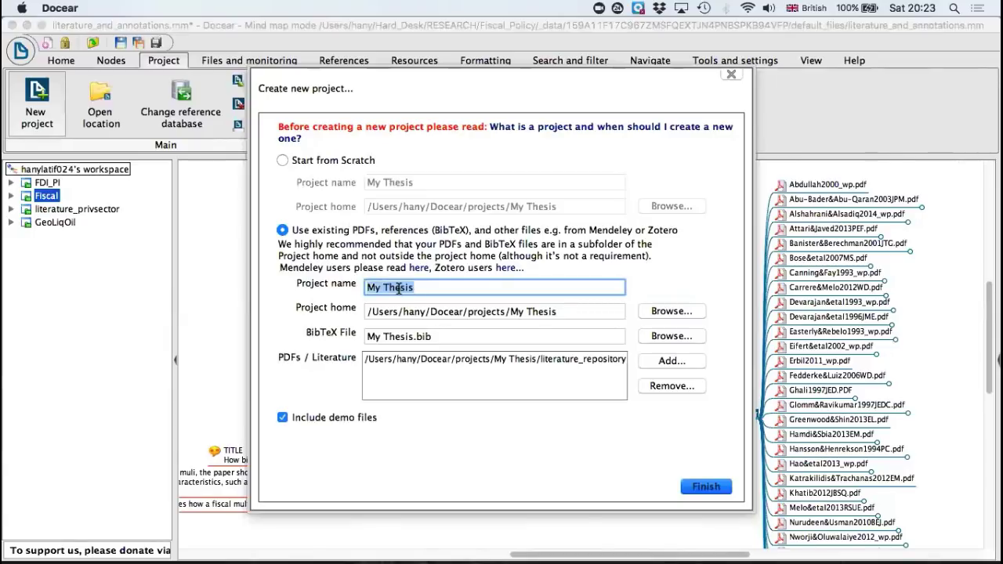
text(conf)
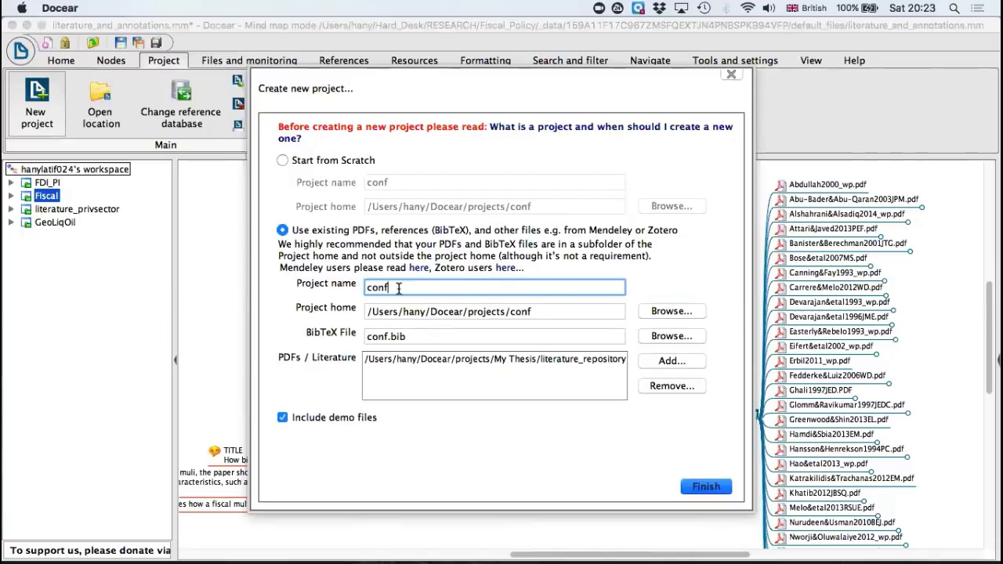
text(cost)
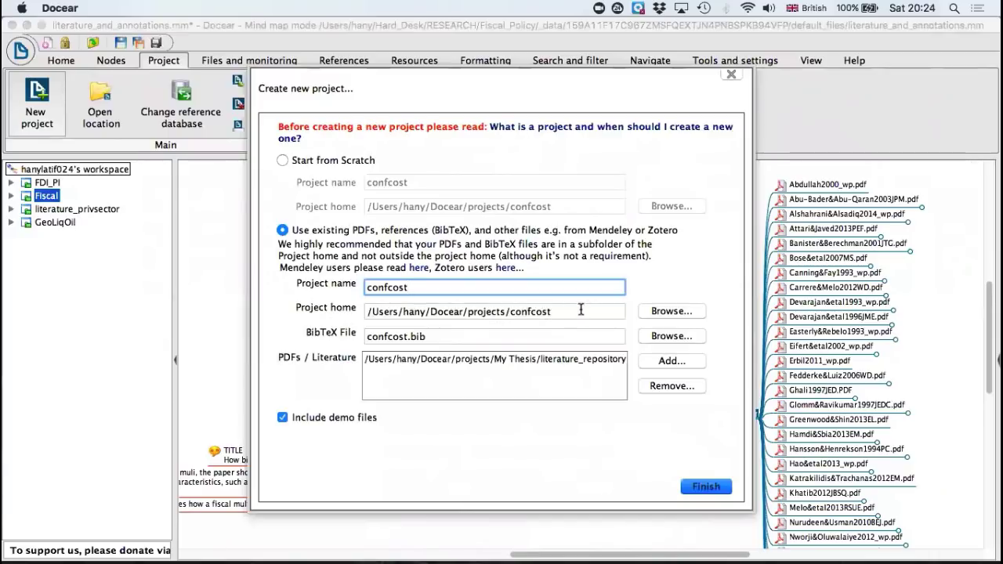
Step: Set the project home to the PhD folder containing the Literature folder, inside Dropbox/SwanseaPhD
click(669, 311)
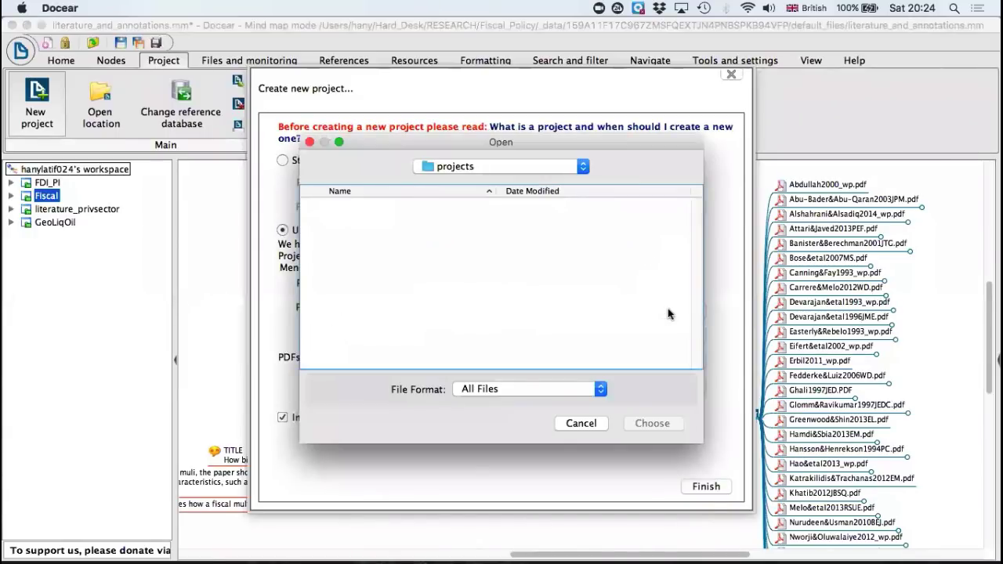
click(538, 170)
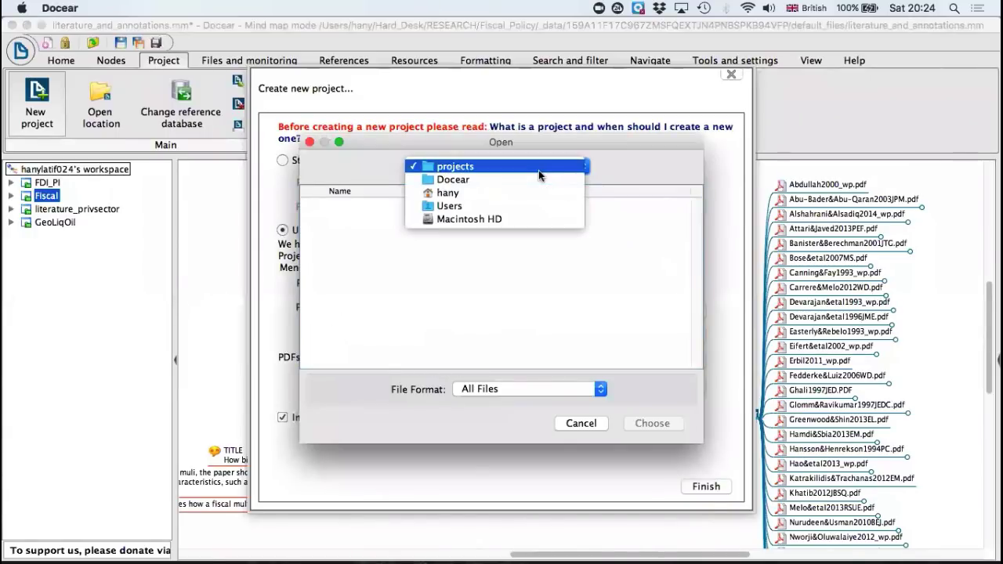
click(495, 194)
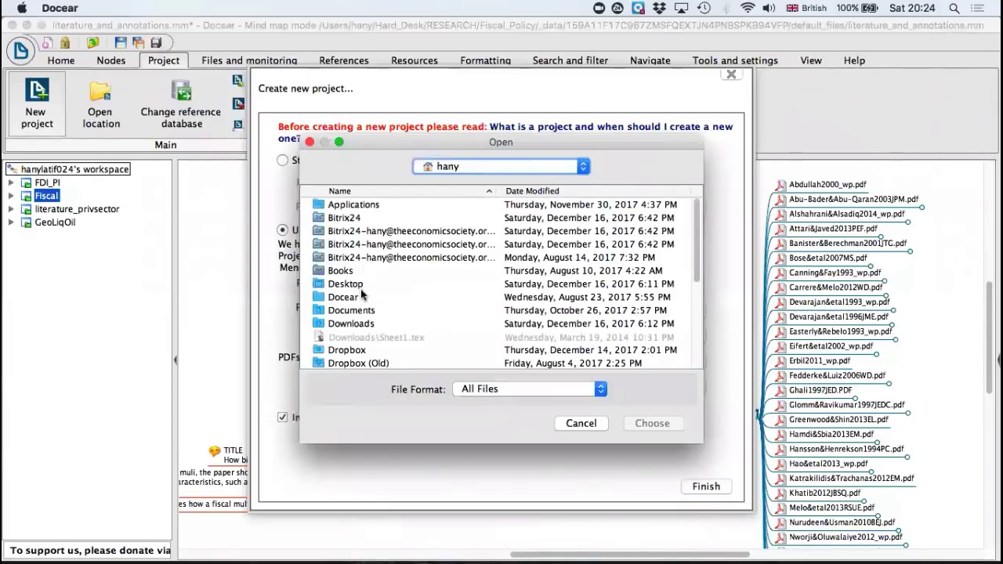
scroll(366, 321, down, 1)
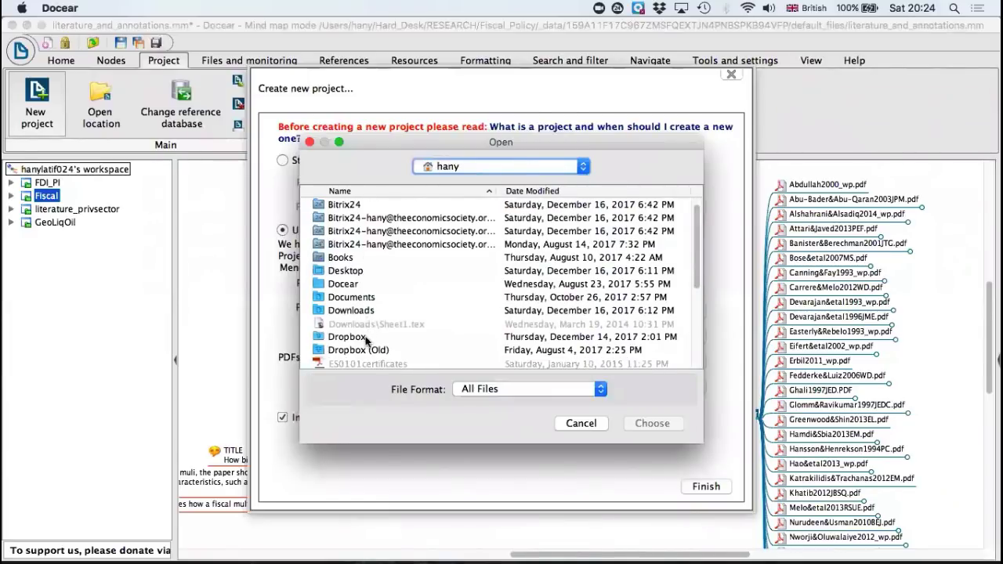
double_click(366, 338)
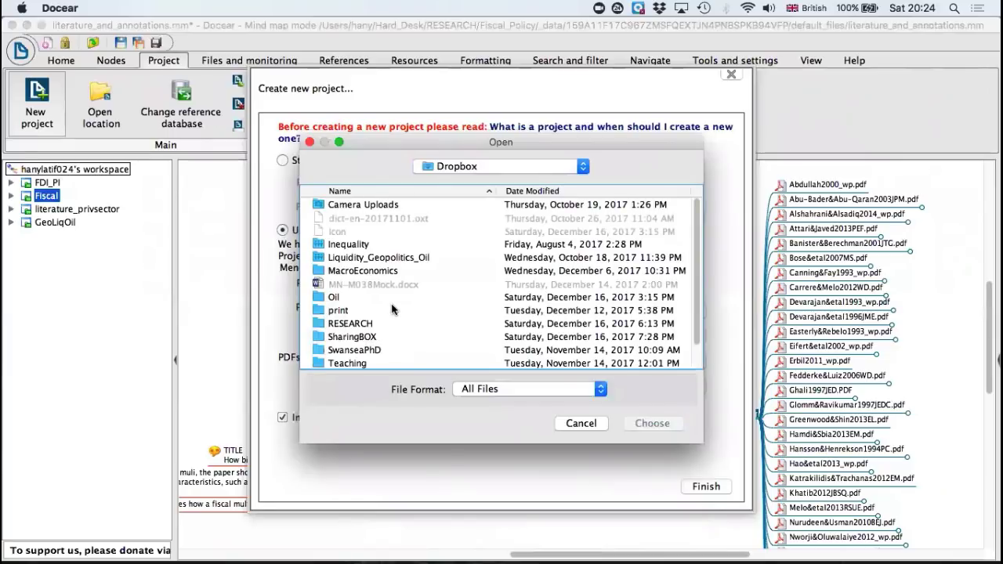
double_click(376, 354)
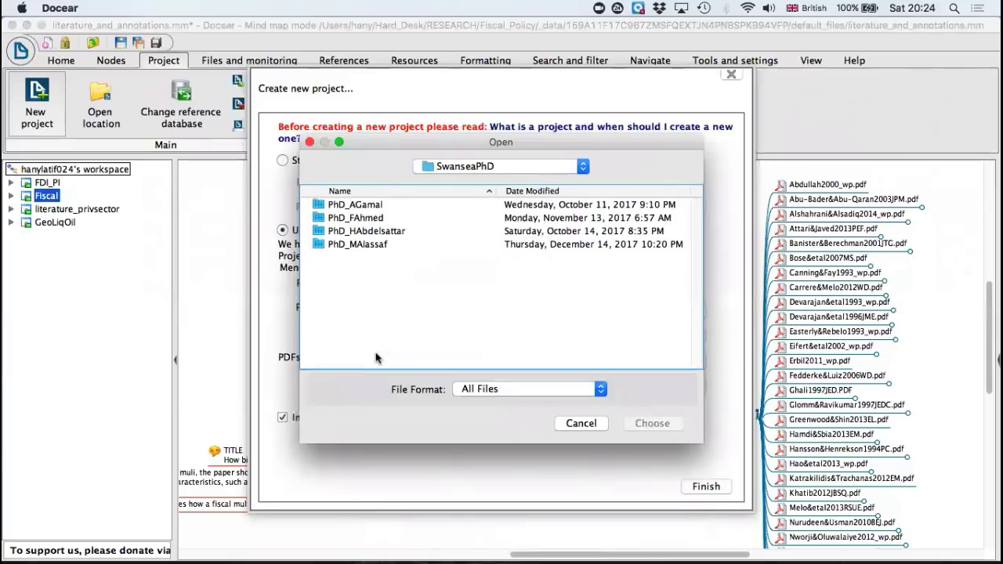
double_click(377, 208)
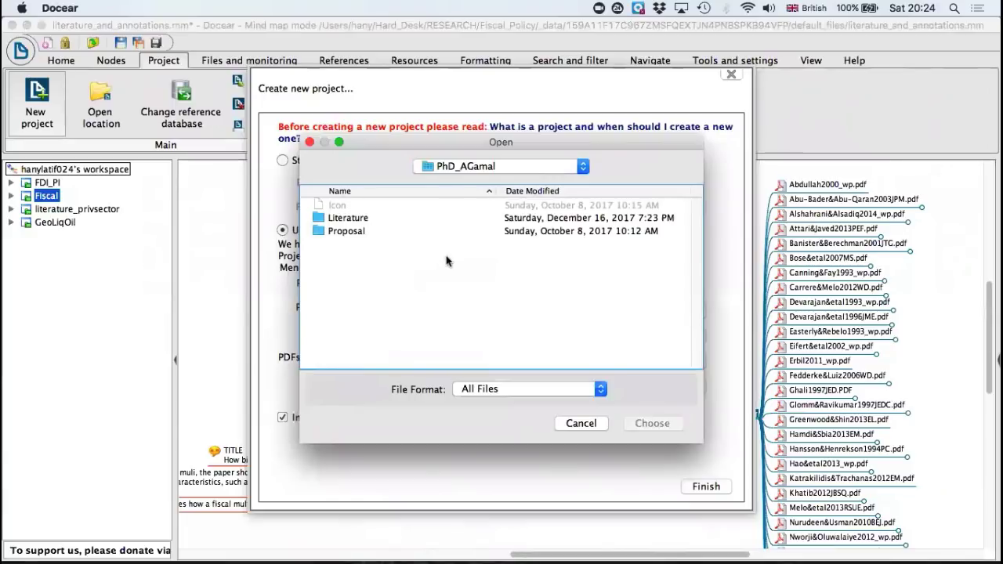
click(582, 167)
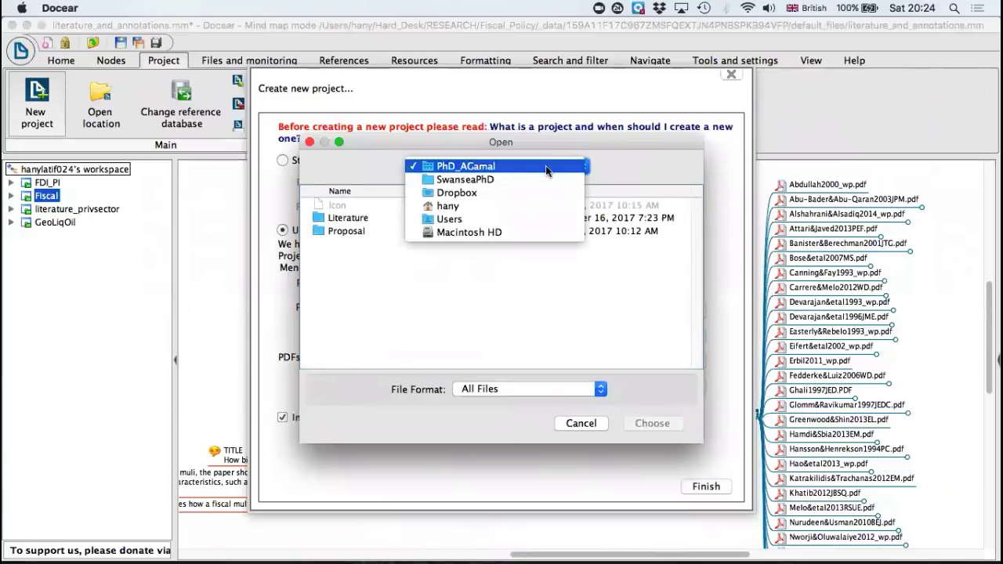
click(528, 179)
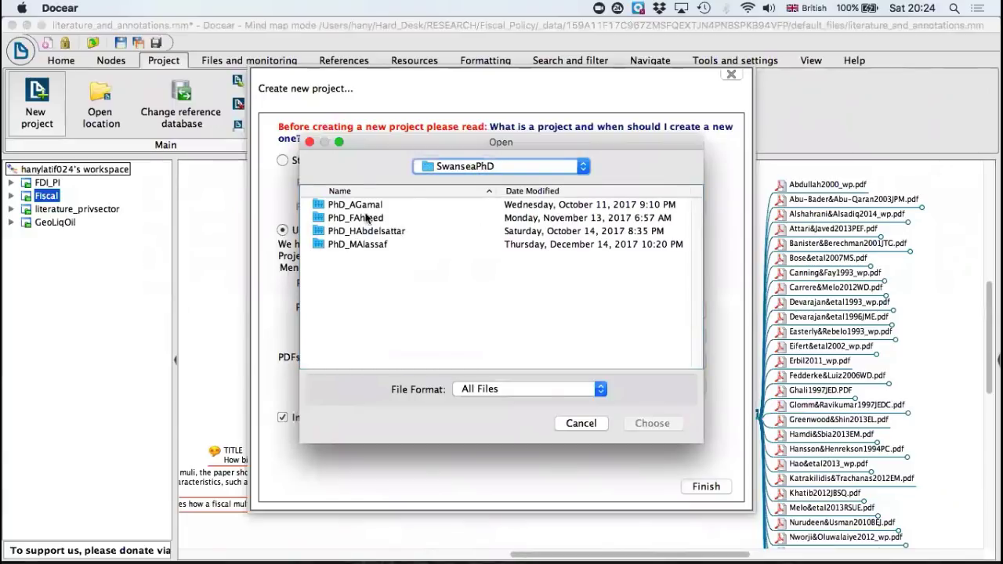
click(360, 203)
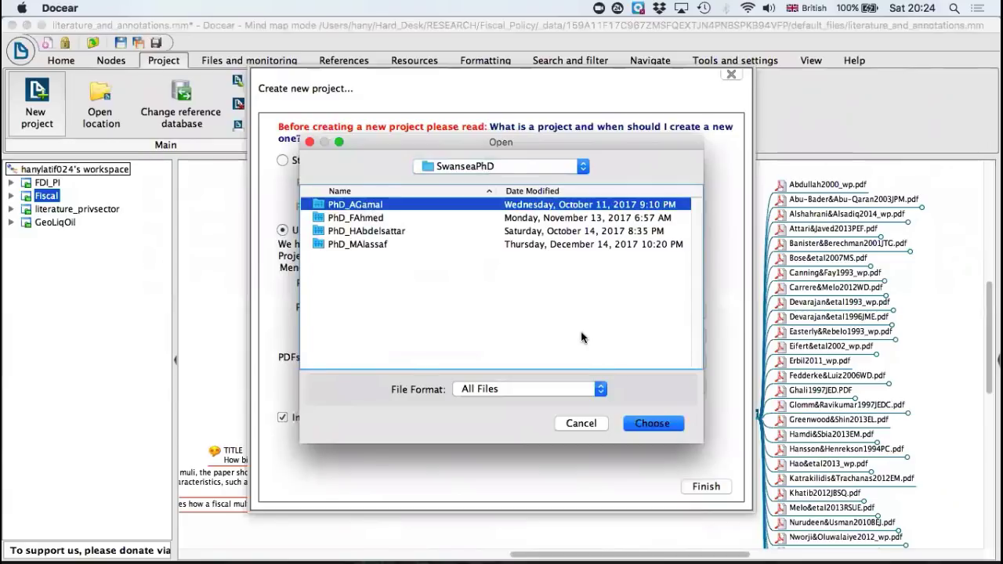
click(672, 426)
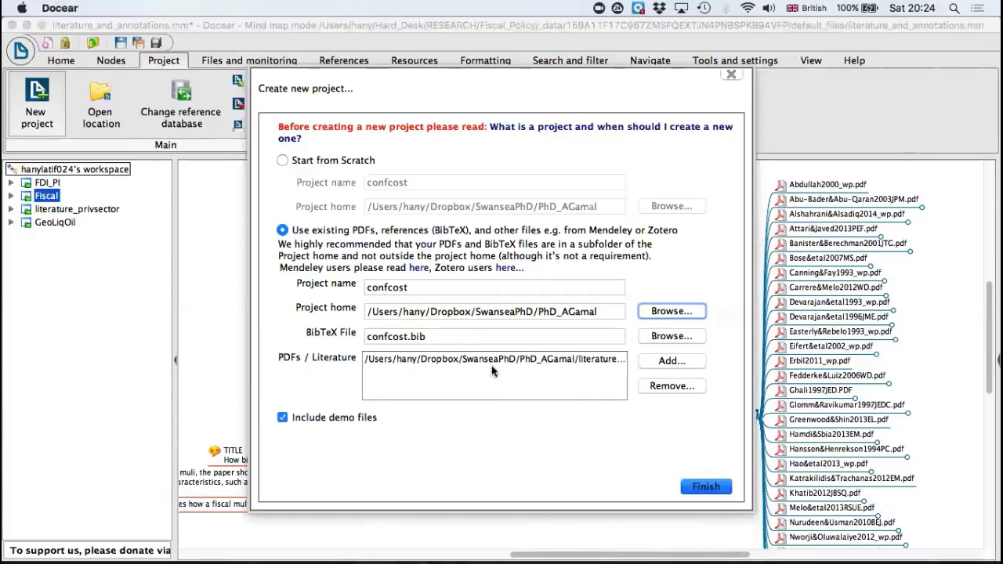
Step: Exclude the demo files and remove the default literature path from the project's PDFs / Literature list
click(281, 418)
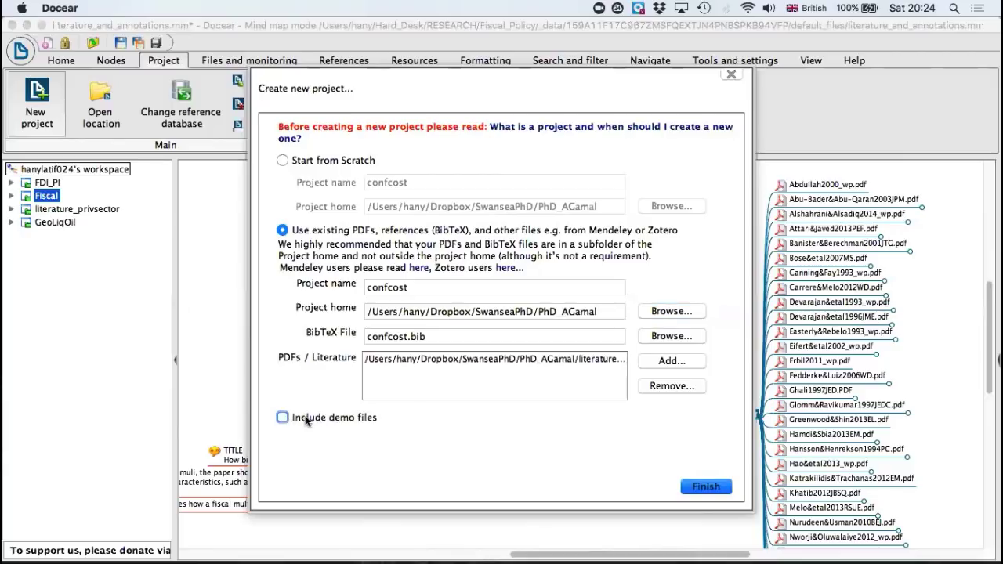
click(546, 359)
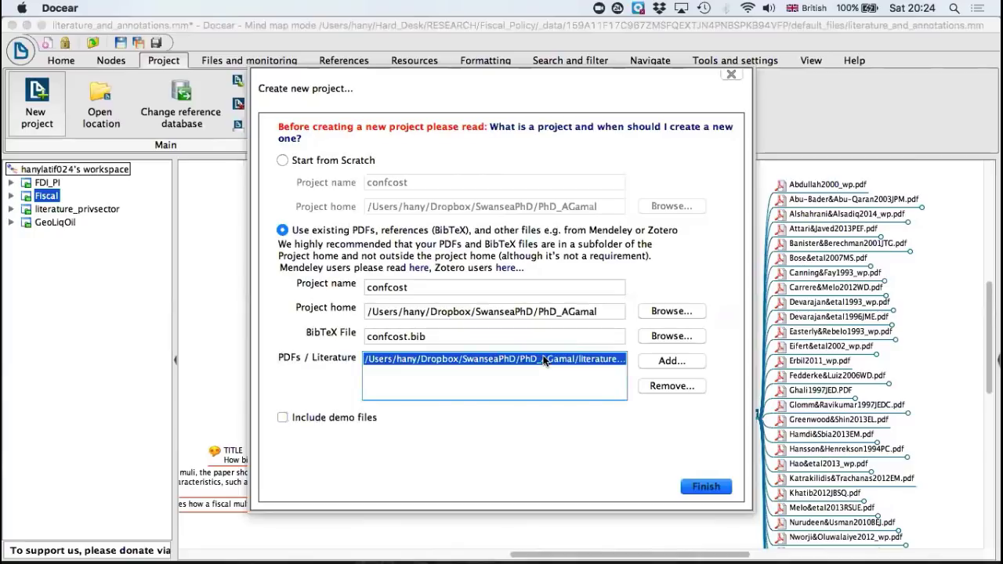
click(657, 387)
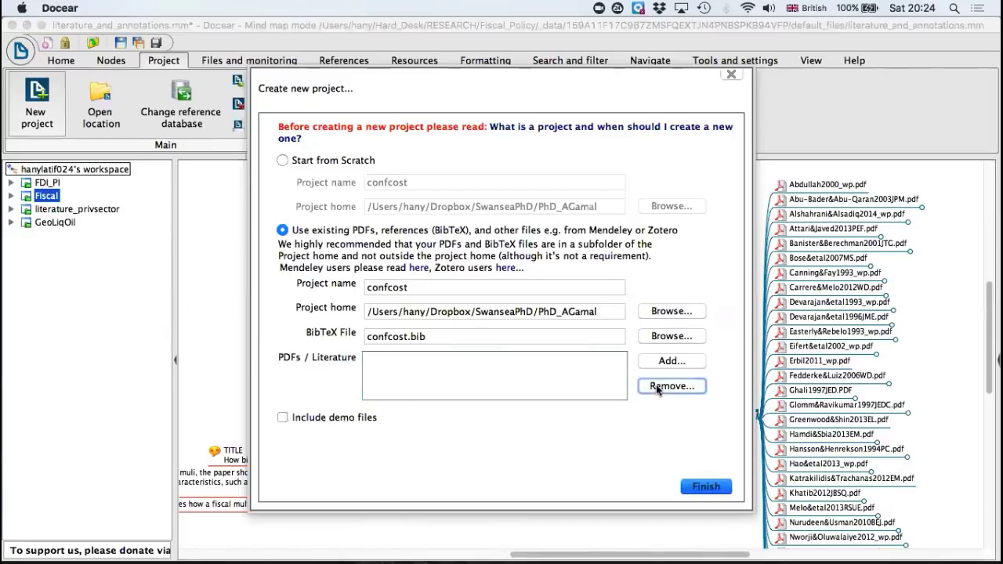
Step: Add the Literature folder from the project home as the project's PDF source
click(541, 372)
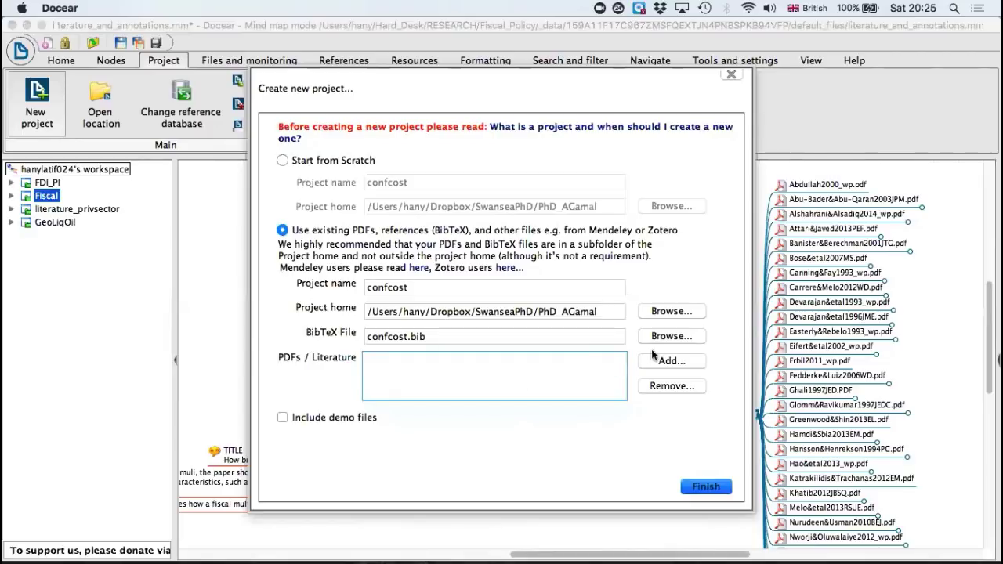
click(669, 360)
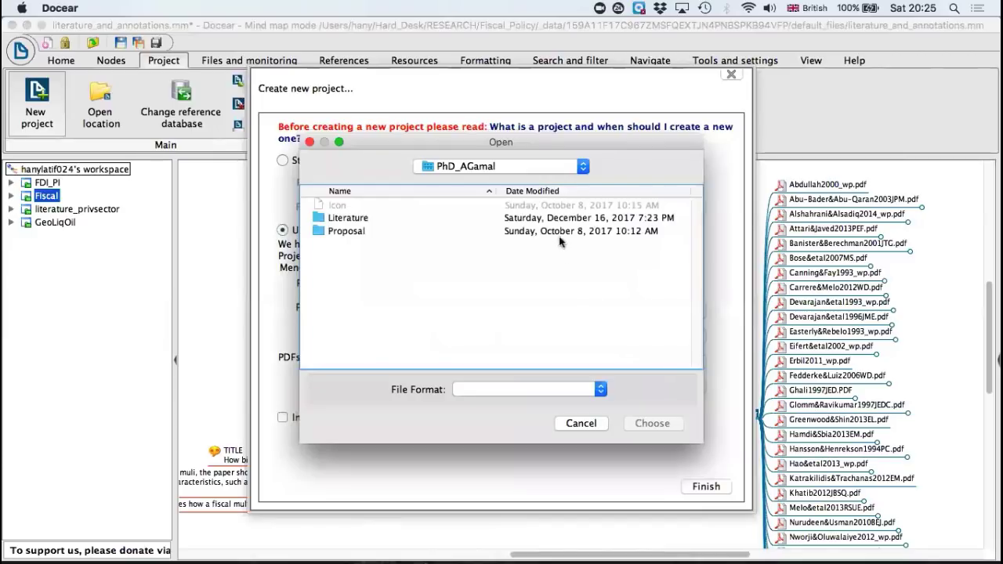
click(359, 220)
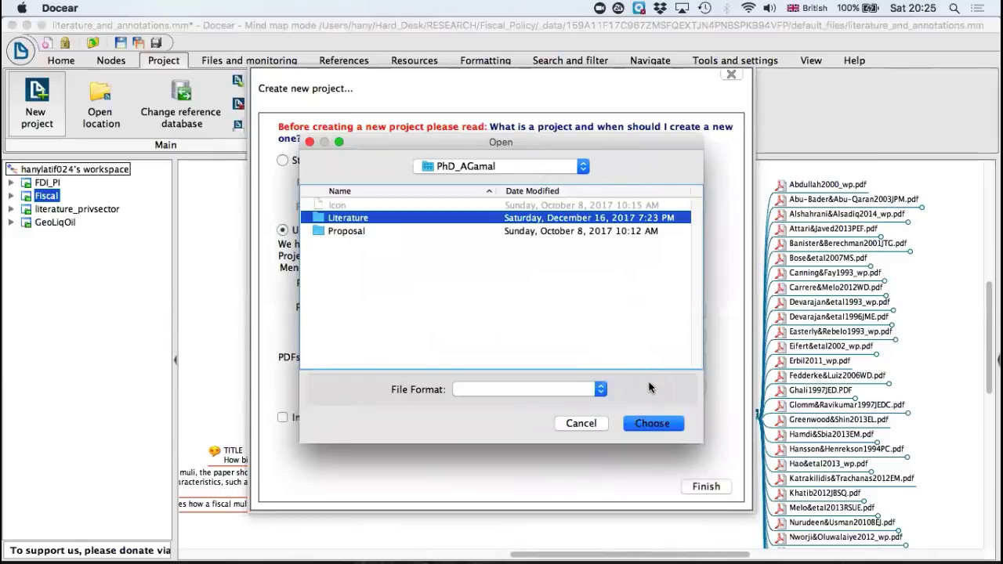
click(654, 423)
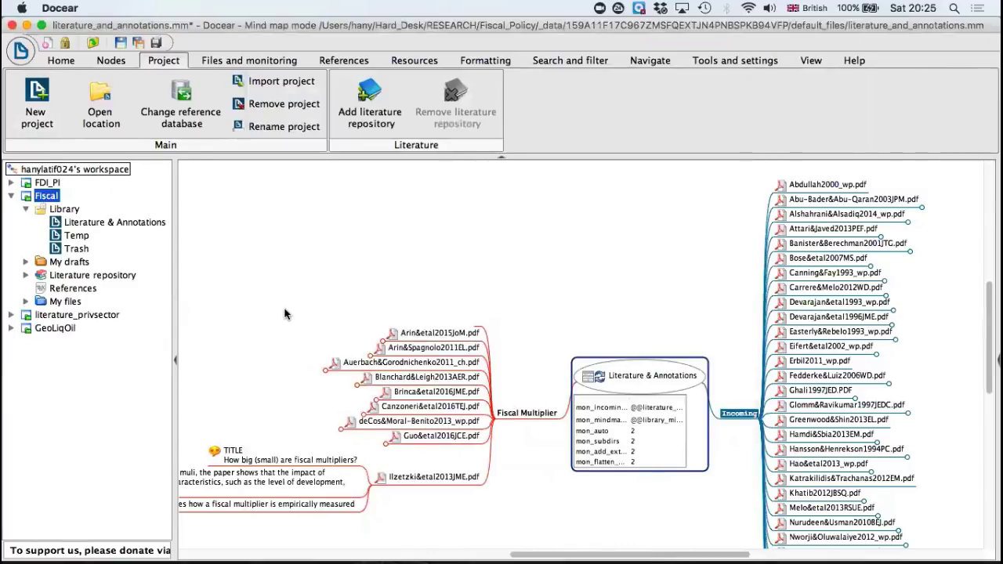
Step: Collapse the Fiscal project in the workspace and close Docear without saving the literature_and_annotations.mm mind map
click(11, 195)
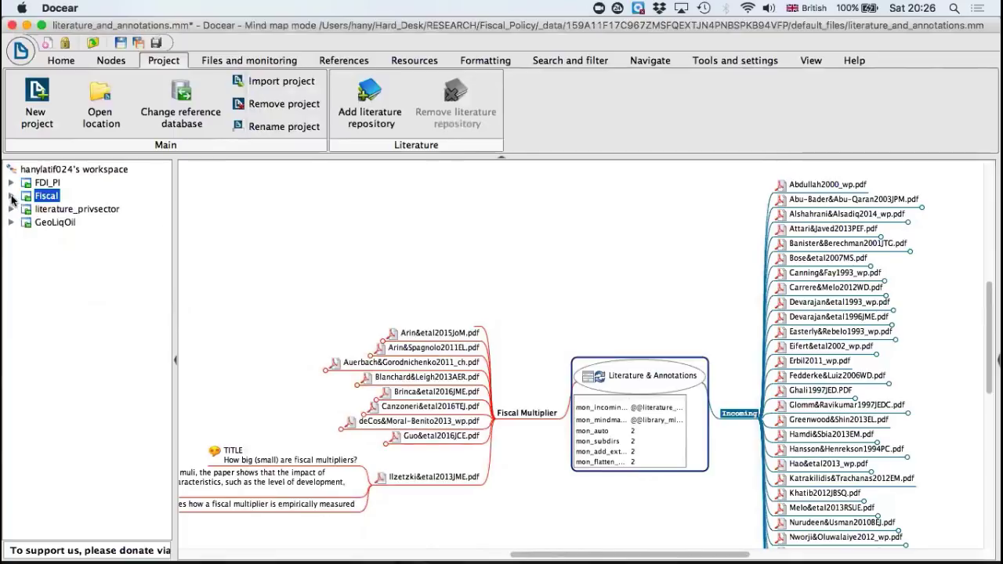
click(12, 26)
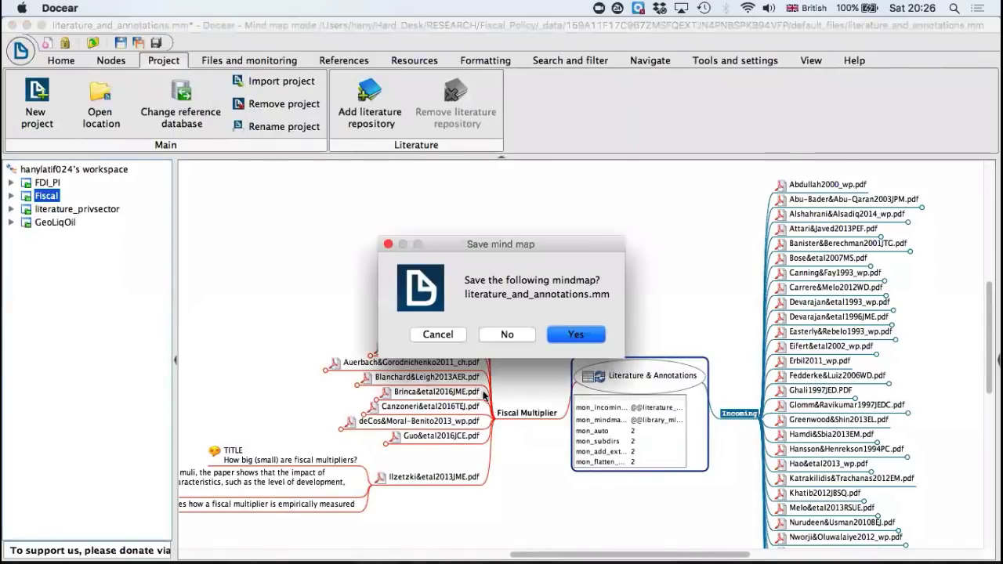
click(506, 335)
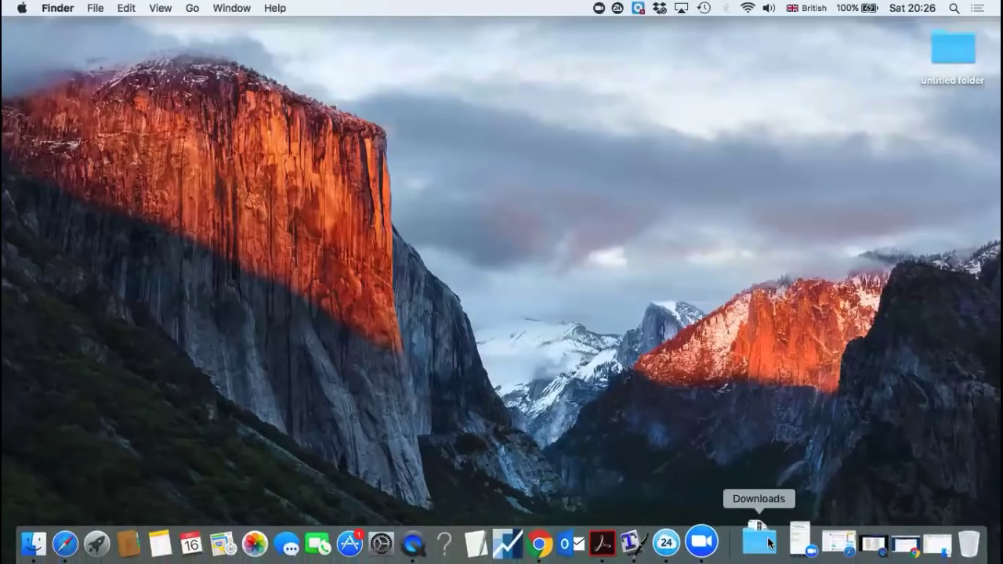
Step: Relaunch Docear from the docear-1.2.0.0_stable_build291 folder inside docear_macos 2 in Downloads
click(767, 540)
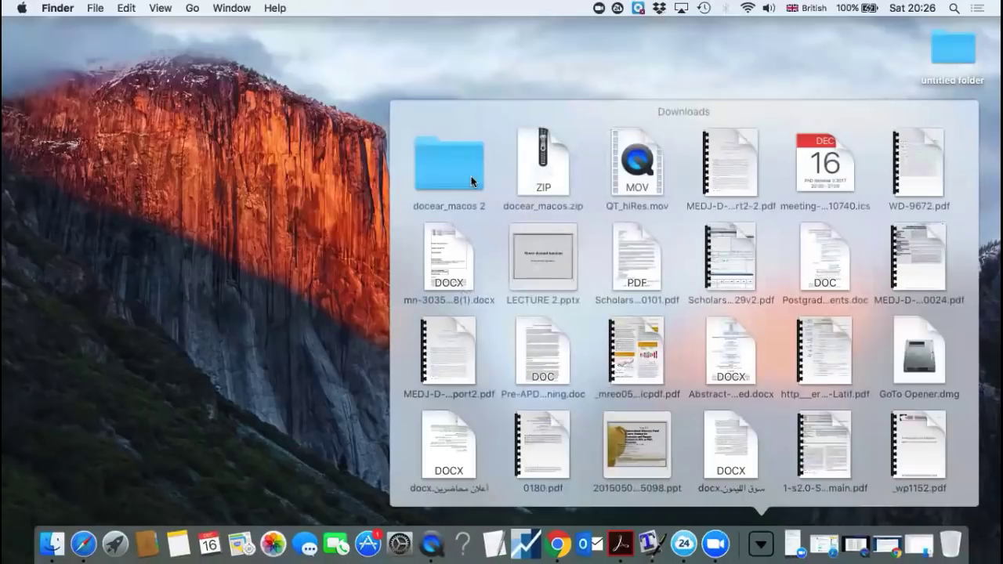
click(471, 176)
click(801, 433)
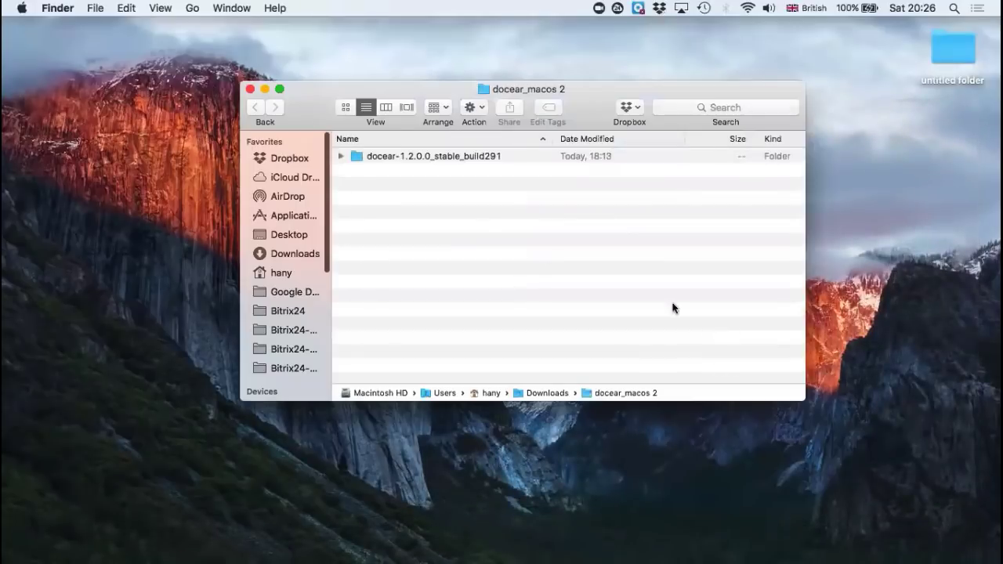
double_click(406, 155)
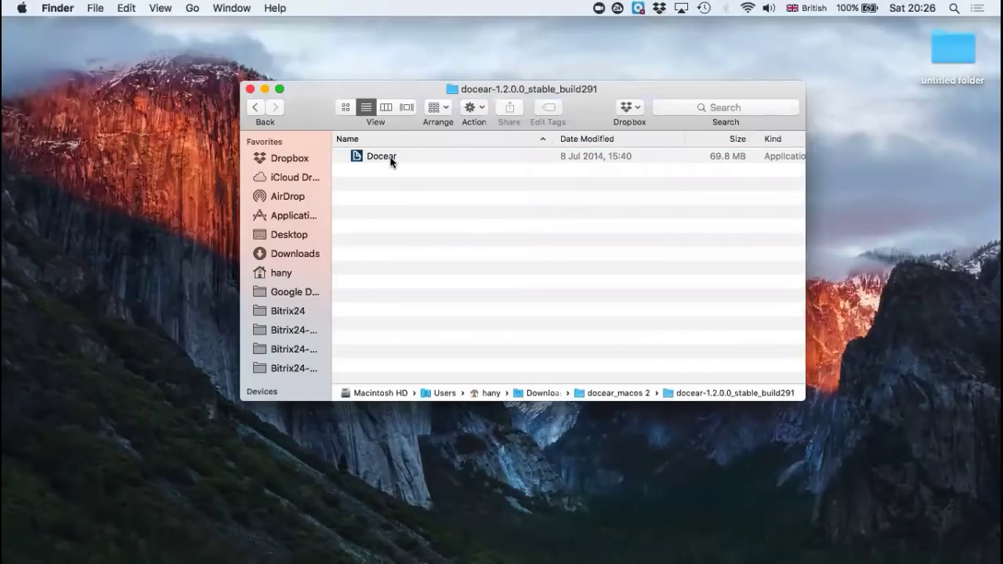
click(391, 159)
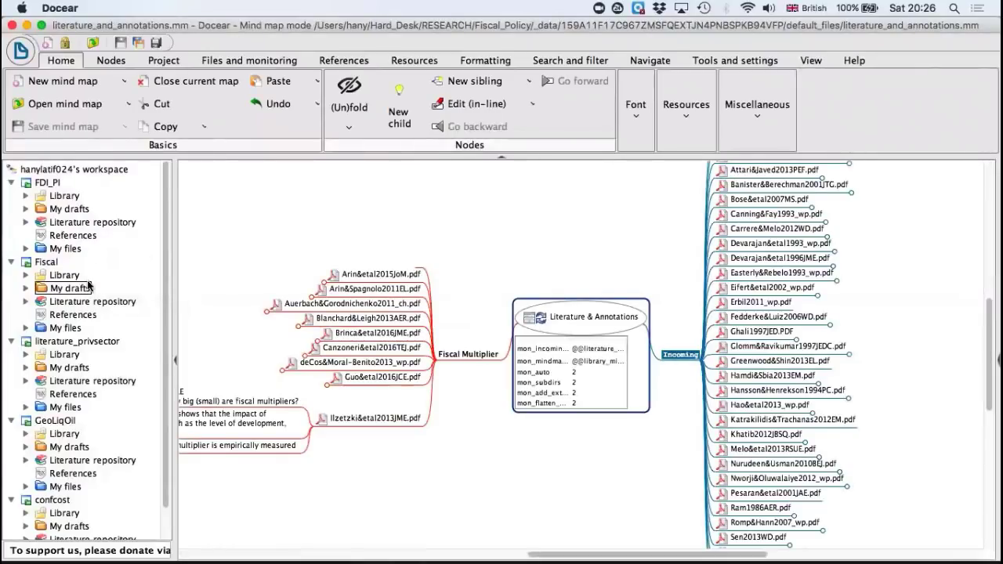
Step: Collapse the Fiscal, FDI_PI, literature_privsector and GeoLiqOil projects in the workspace and close the current mind map
scroll(88, 283, down, 3)
click(11, 227)
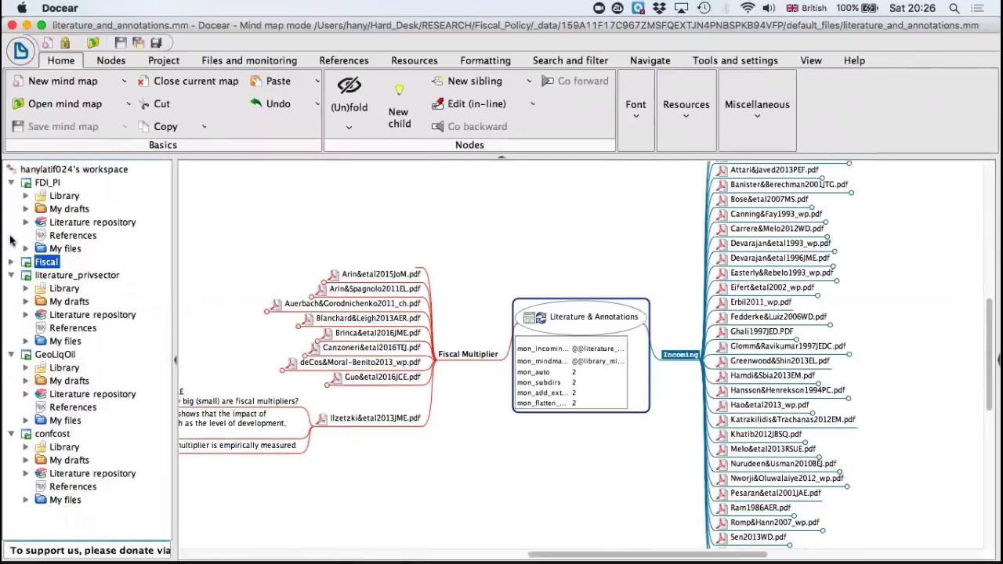
click(12, 183)
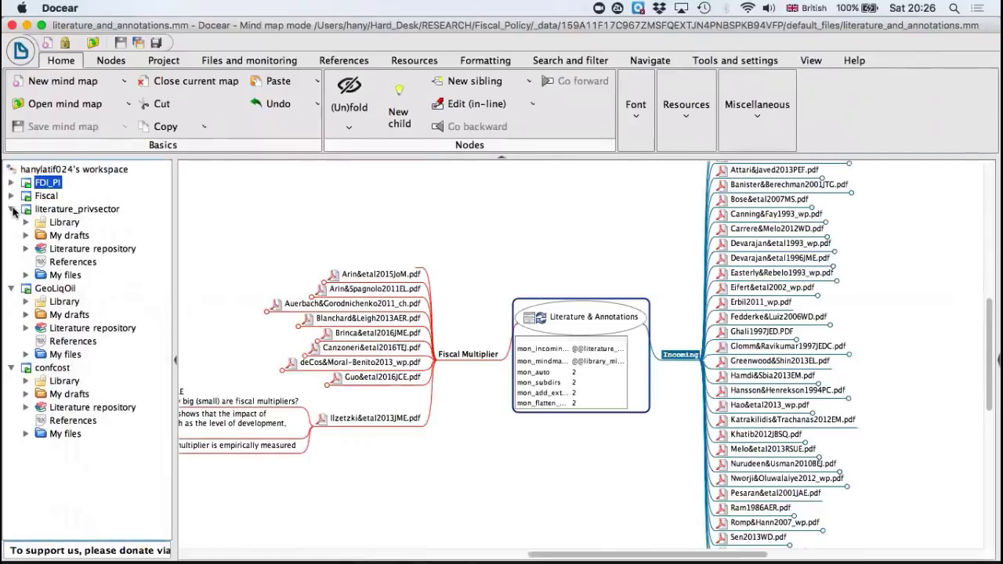
click(12, 210)
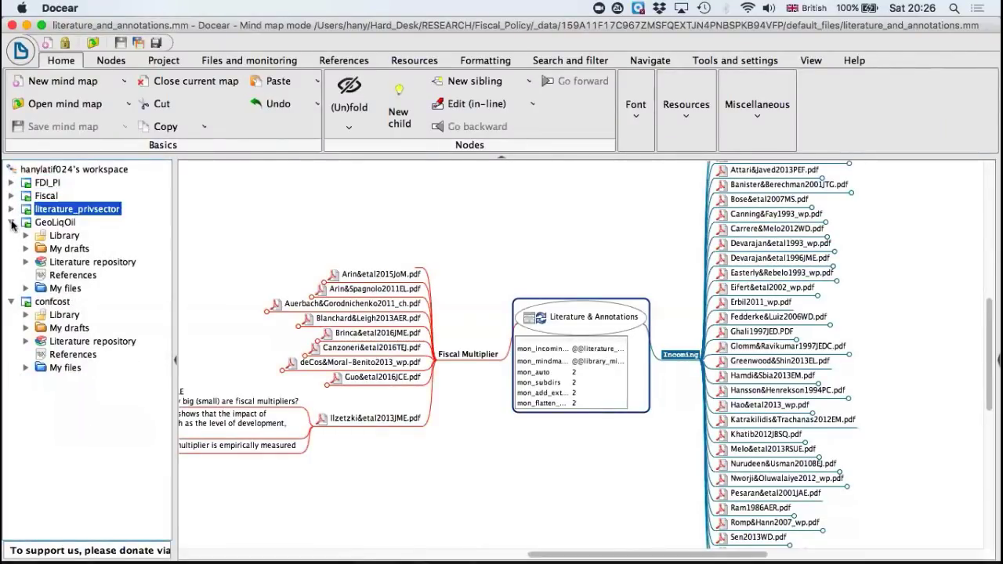
click(12, 223)
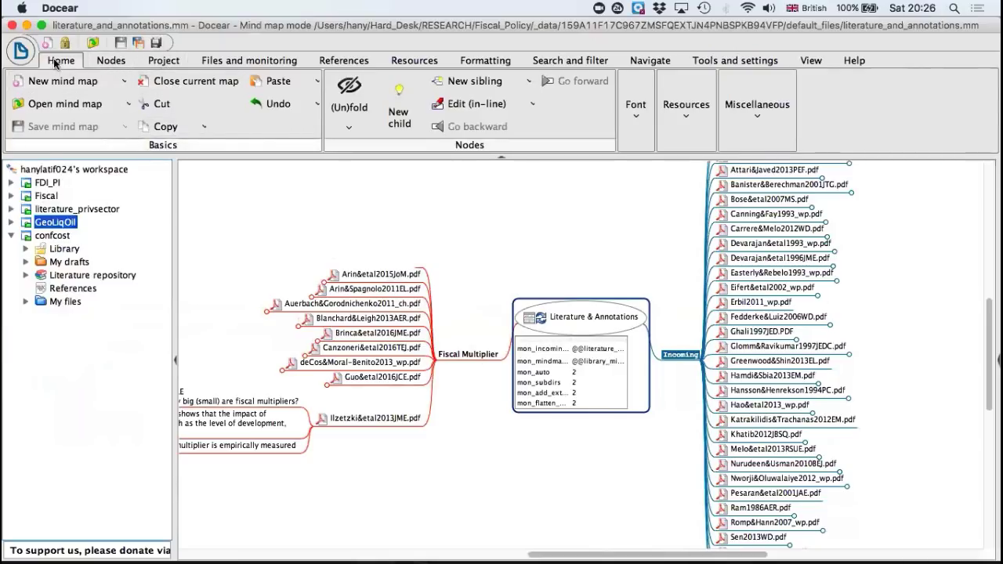
click(166, 82)
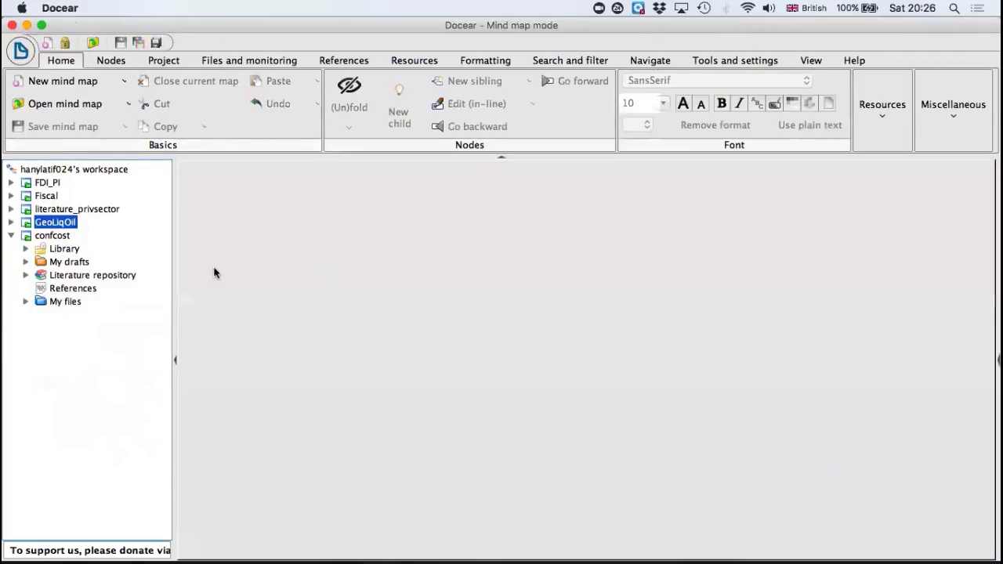
Step: Open the Literature & Annotations mind map from the confcost project's Library and reload its monitored folder
click(43, 238)
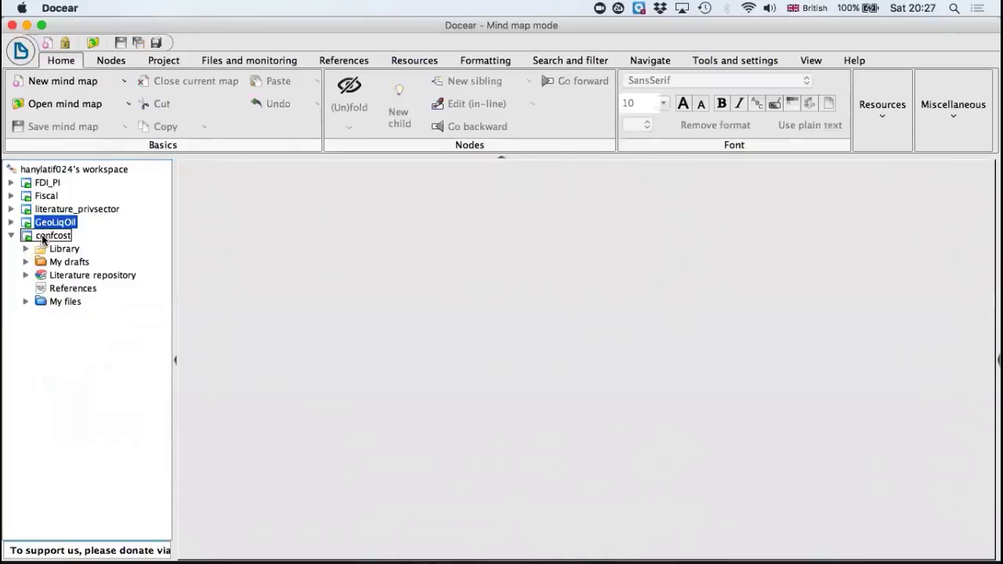
click(26, 249)
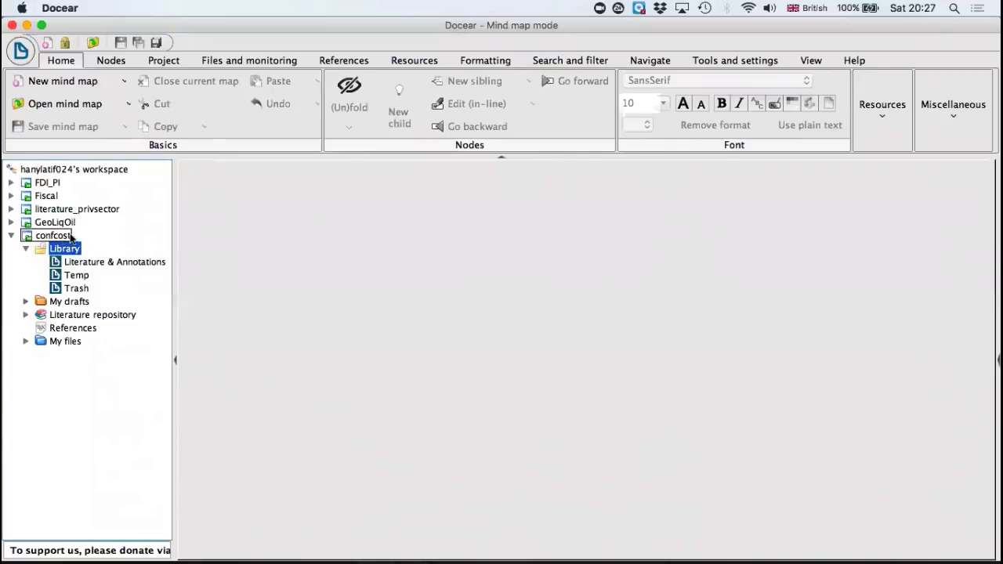
double_click(99, 263)
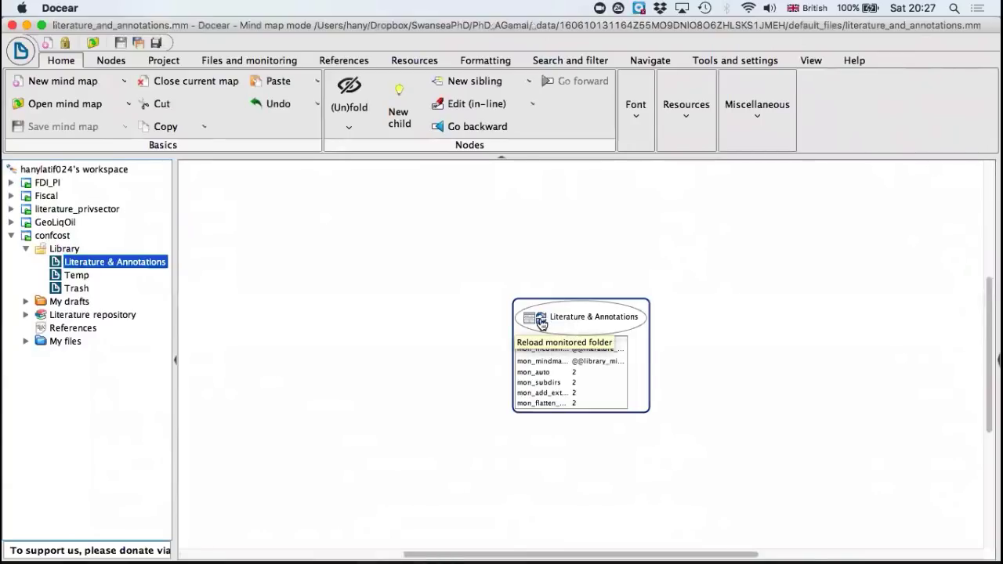
click(542, 323)
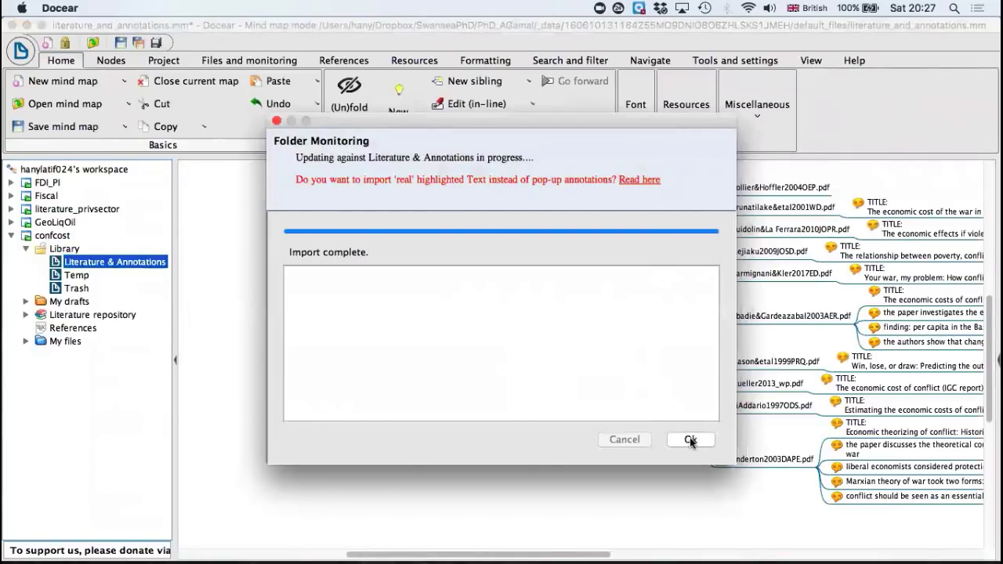
click(689, 440)
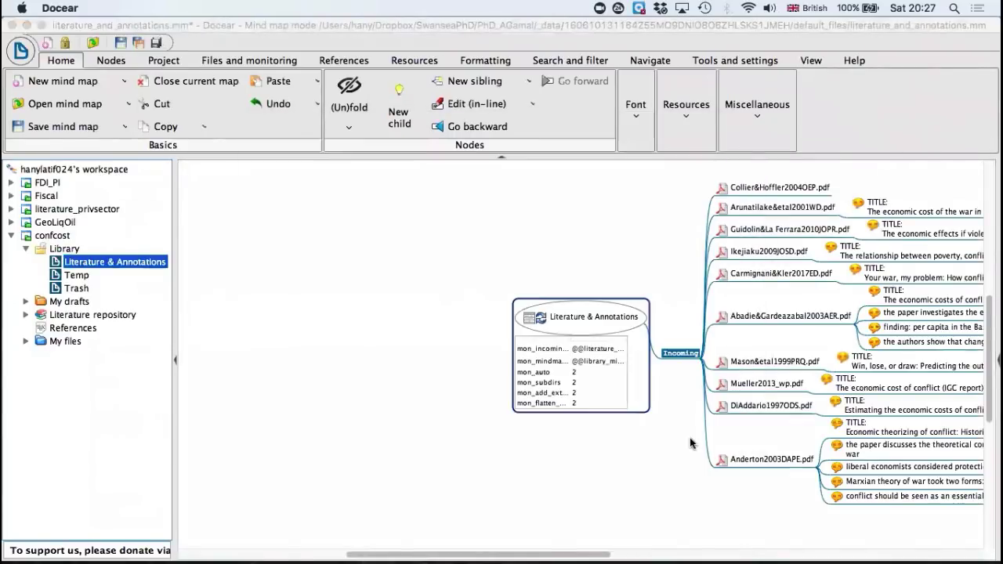
Step: Fold the annotations of every annotated PDF node under Incoming, from Arunatilake&etal2001WD.pdf through Anderton2003DAPE.pdf
click(841, 212)
click(856, 233)
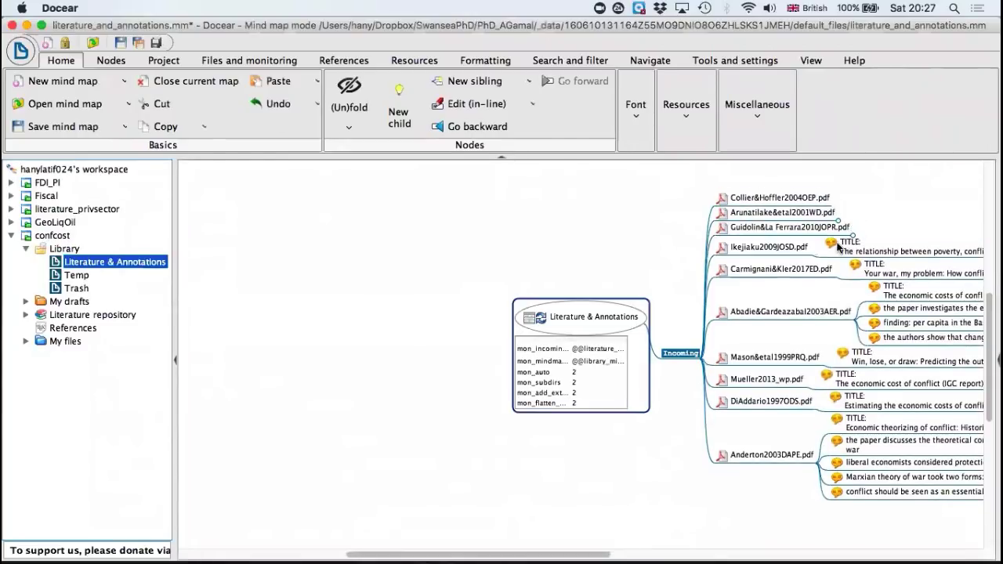
click(814, 250)
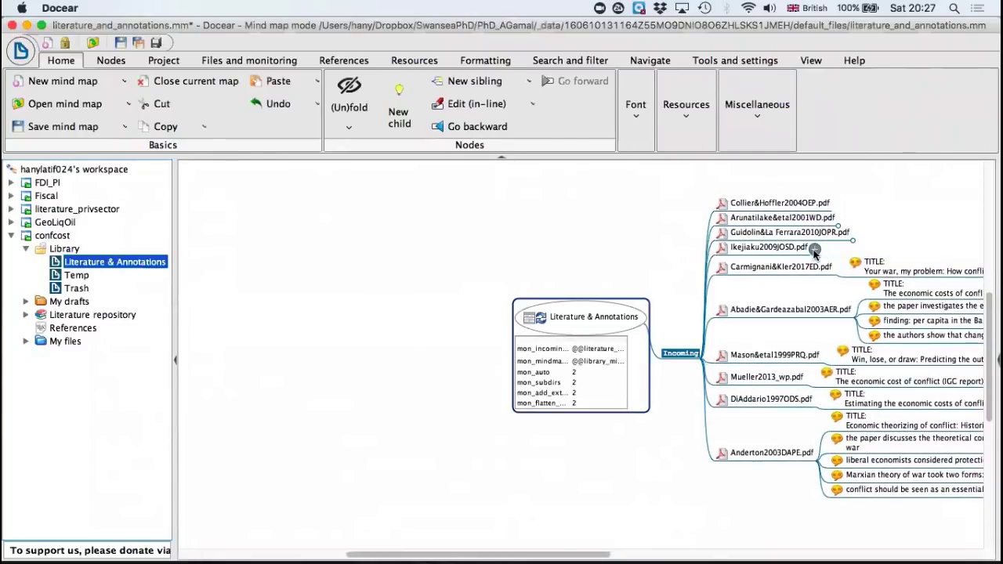
click(835, 274)
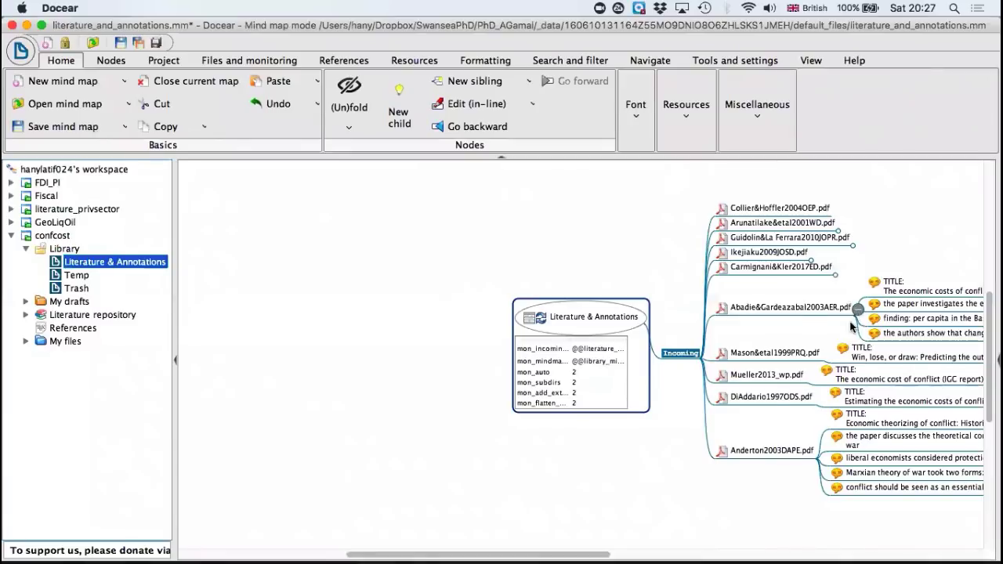
click(856, 311)
click(827, 345)
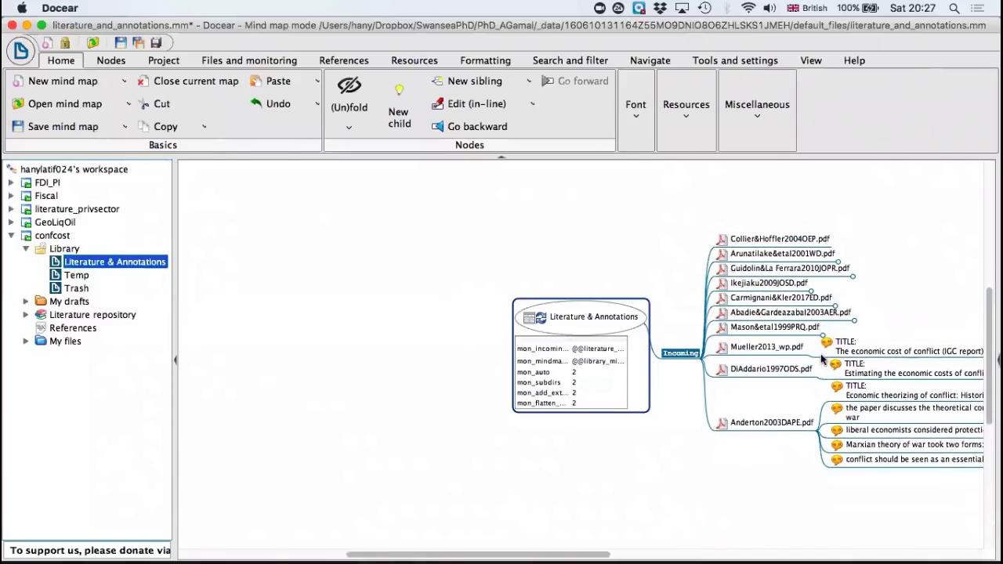
click(815, 357)
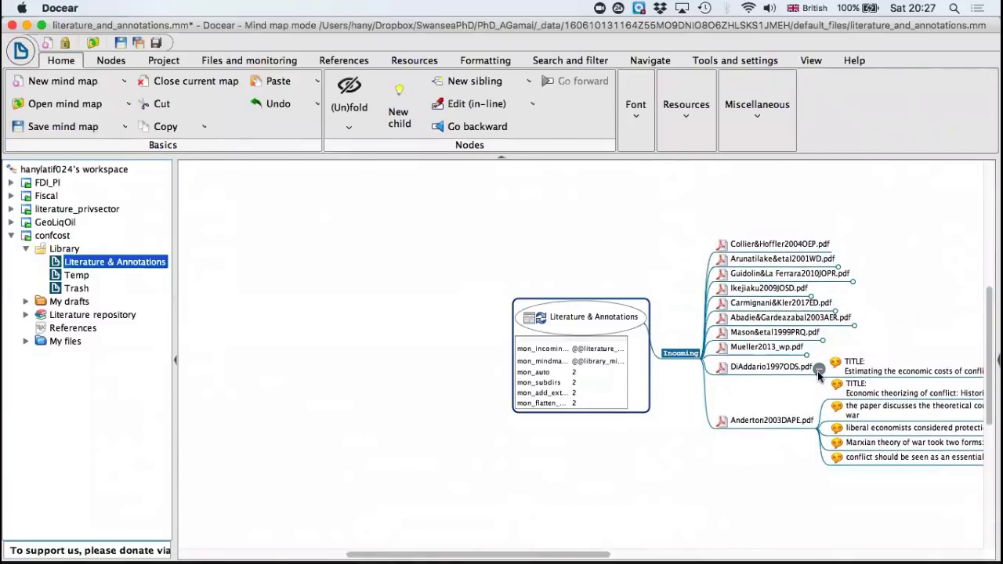
click(815, 369)
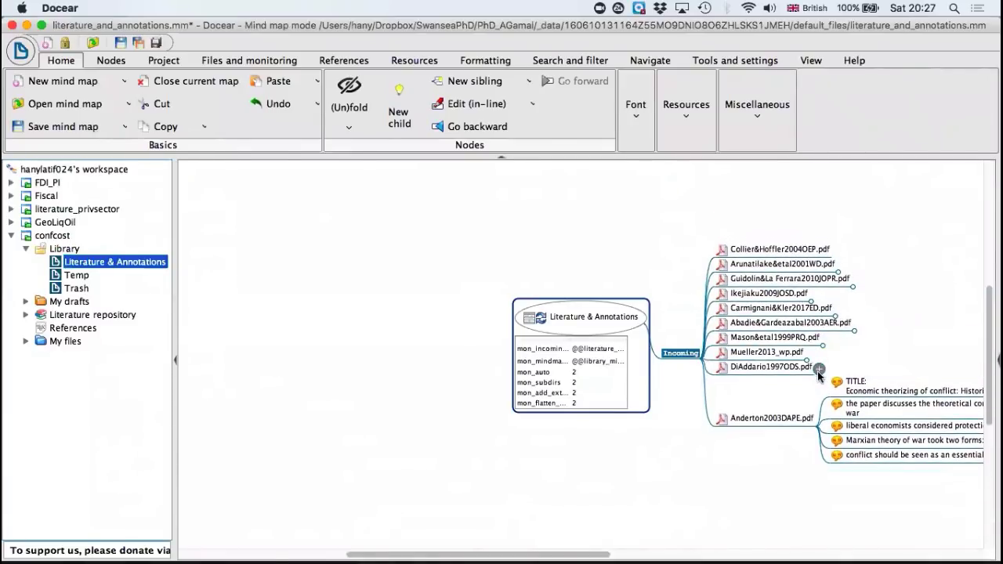
click(818, 423)
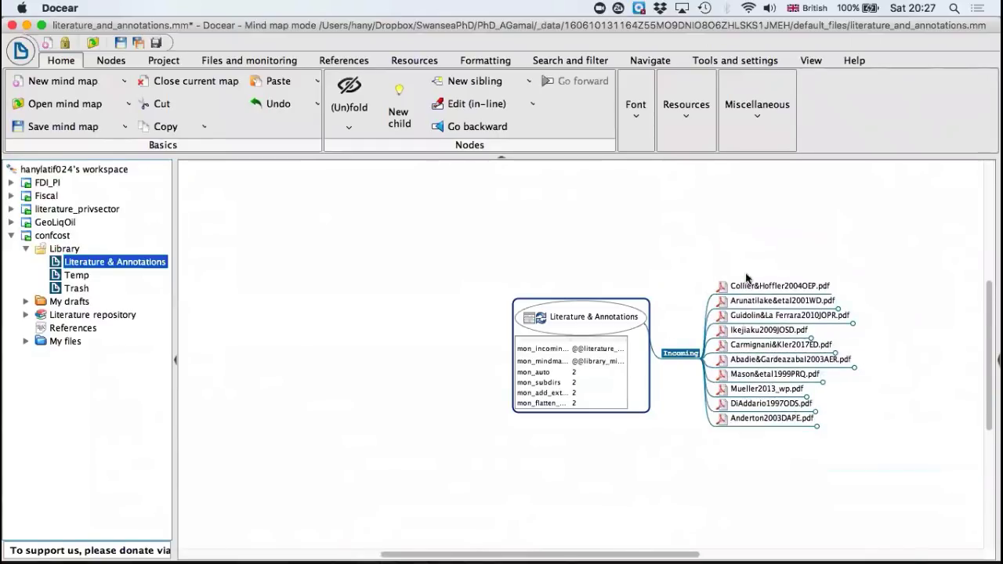
Step: Switch to Finder, close the Docear program folder window, and examine the _data folder inside the project's PhD home folder
mouse_move(108, 547)
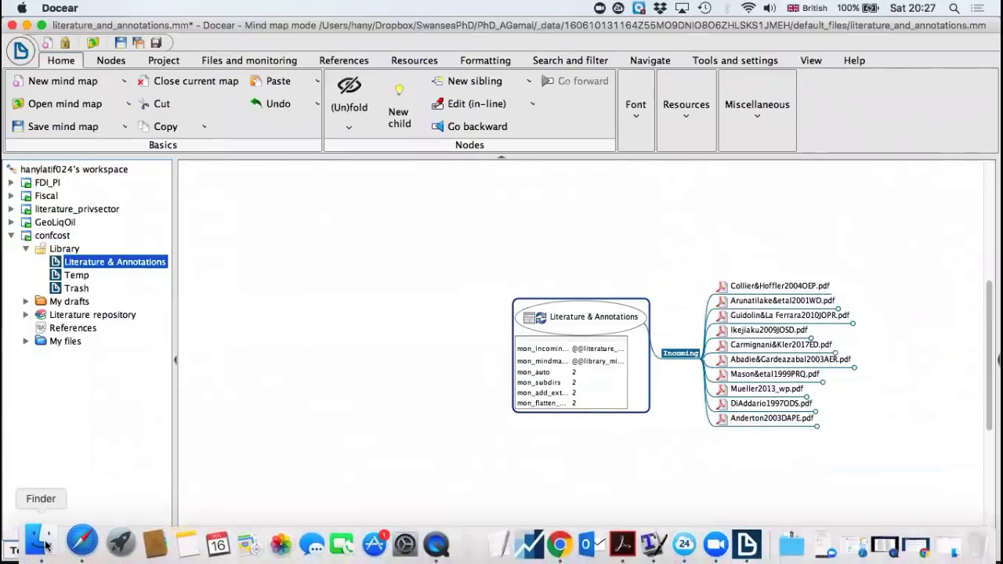
click(45, 546)
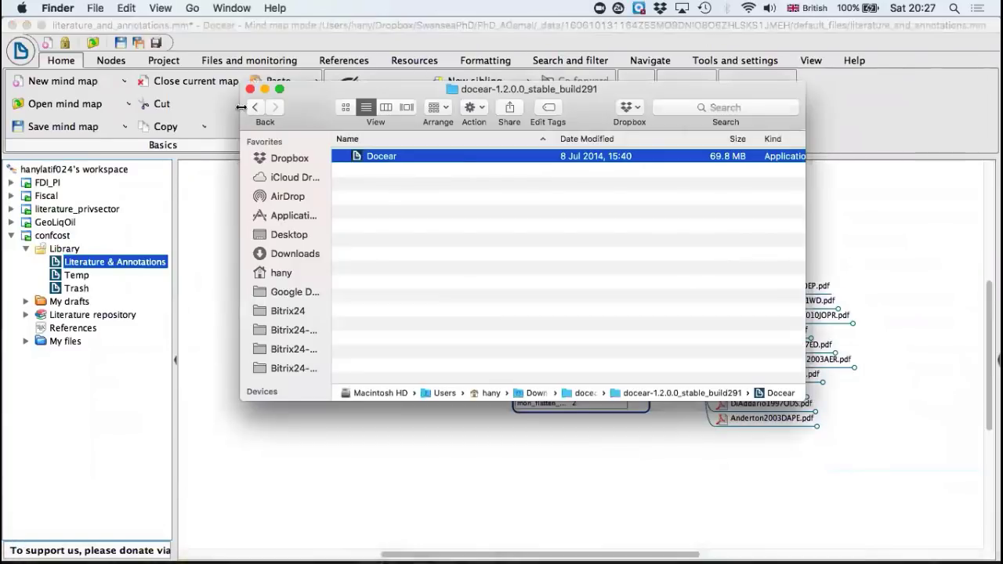
click(252, 84)
mouse_move(201, 558)
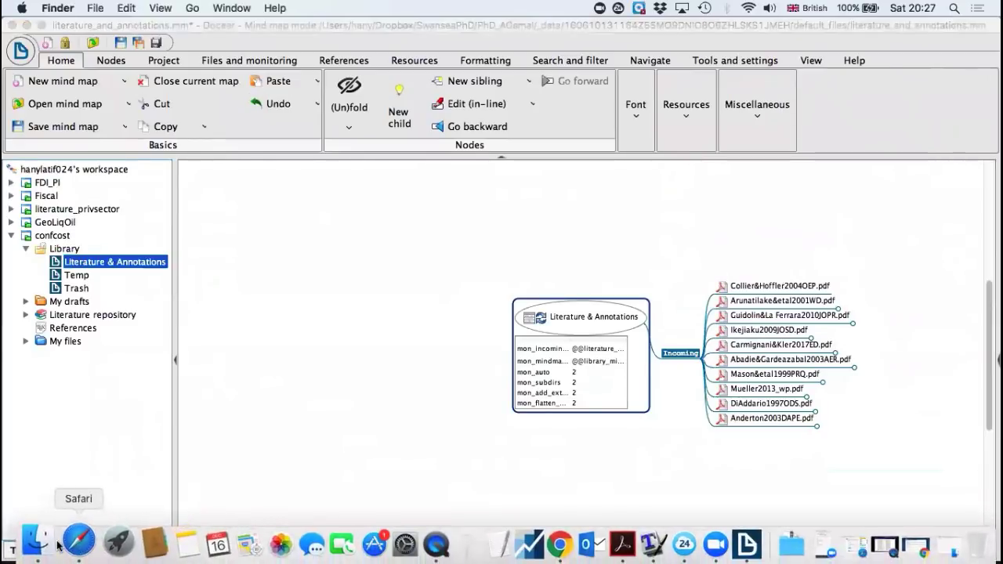
click(47, 546)
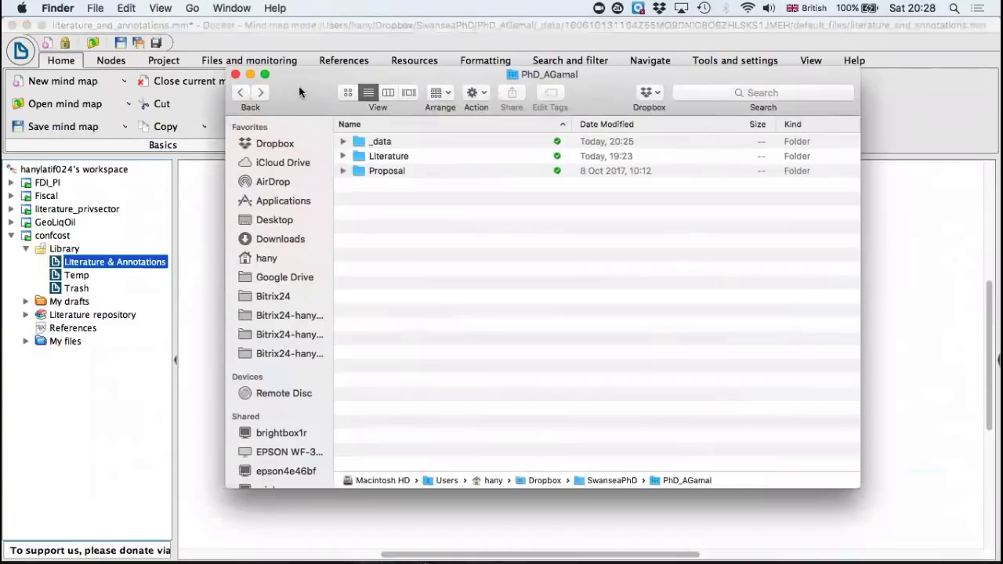
drag(298, 86, 308, 102)
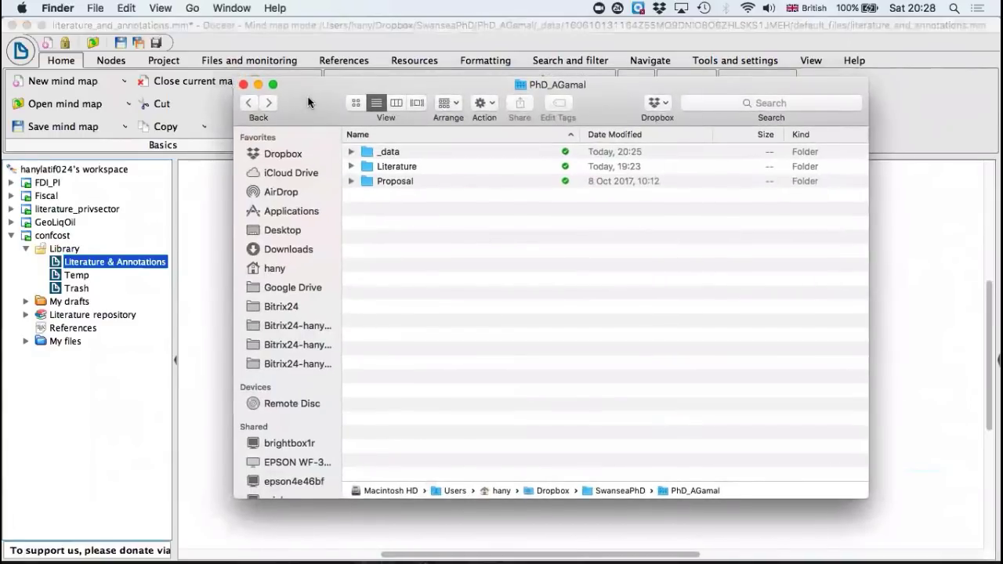
click(393, 152)
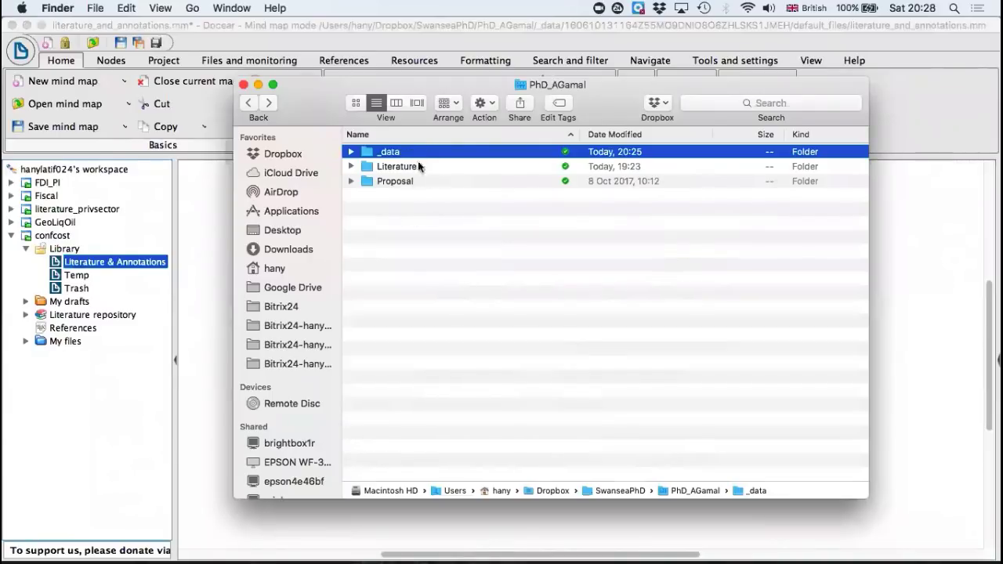
double_click(413, 153)
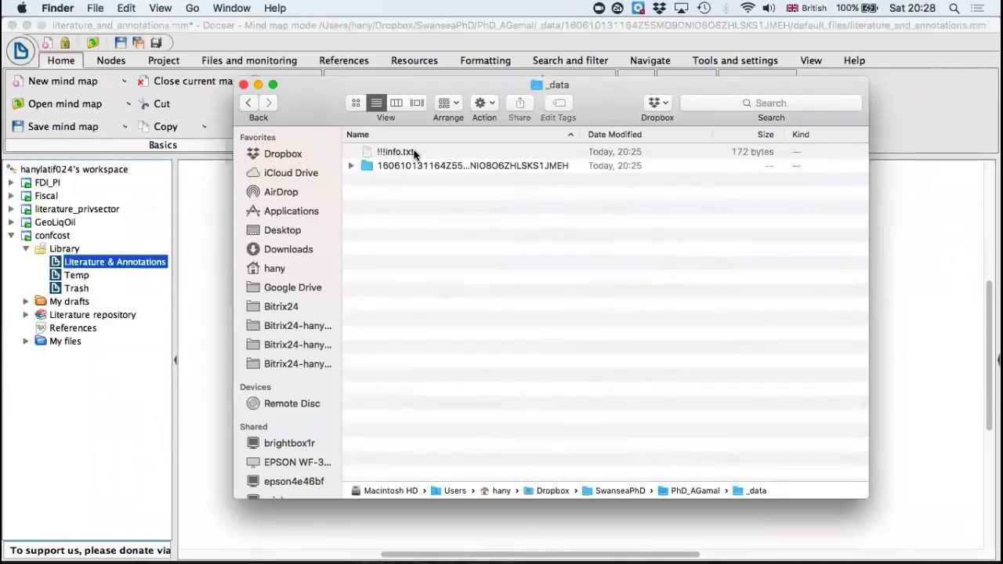
click(250, 103)
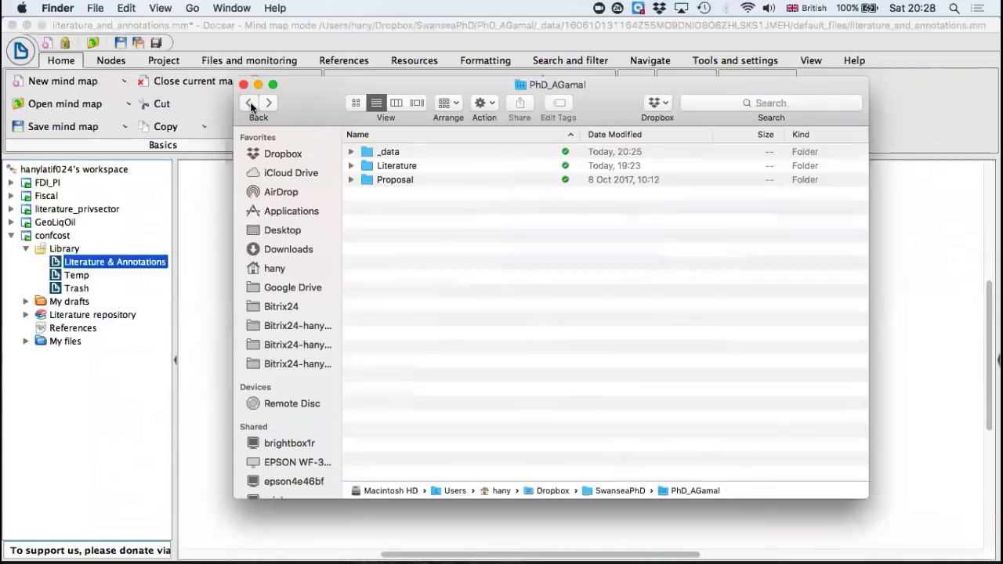
Step: Open Abadie&Gardeazabal2003AER.pdf from the Literature folder in Acrobat Reader and examine the comment notes on its first two pages
click(409, 165)
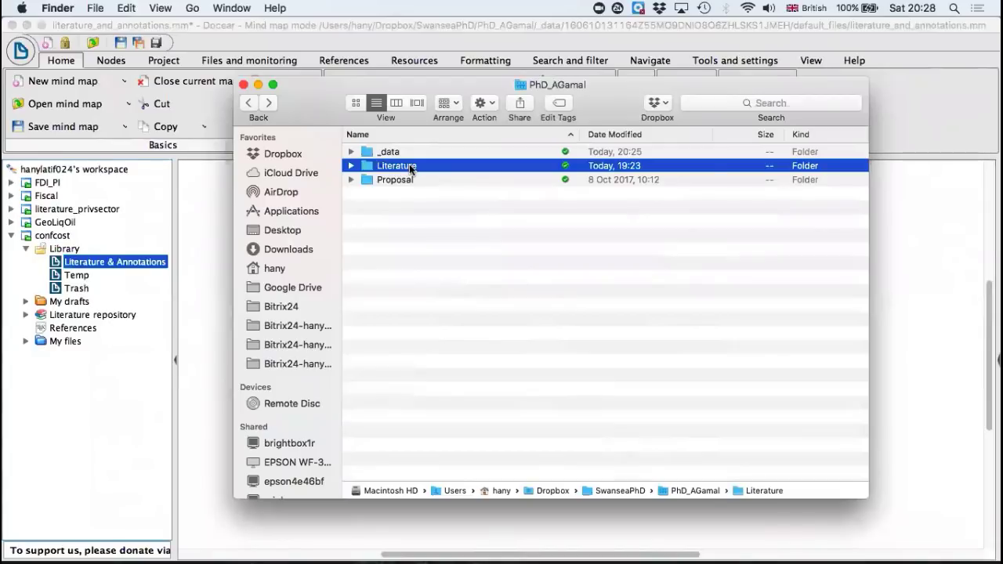
double_click(409, 165)
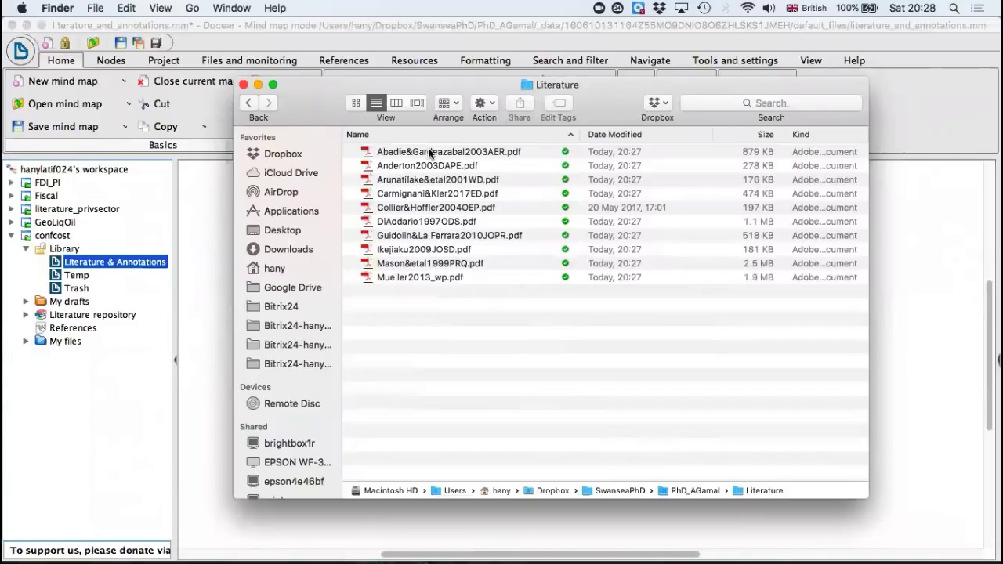
double_click(428, 154)
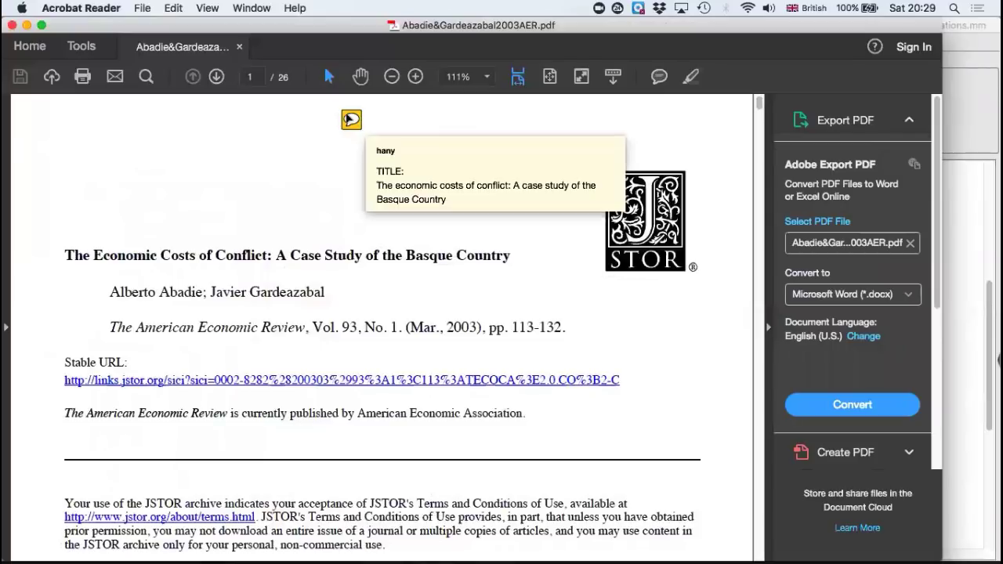
scroll(296, 207, down, 2)
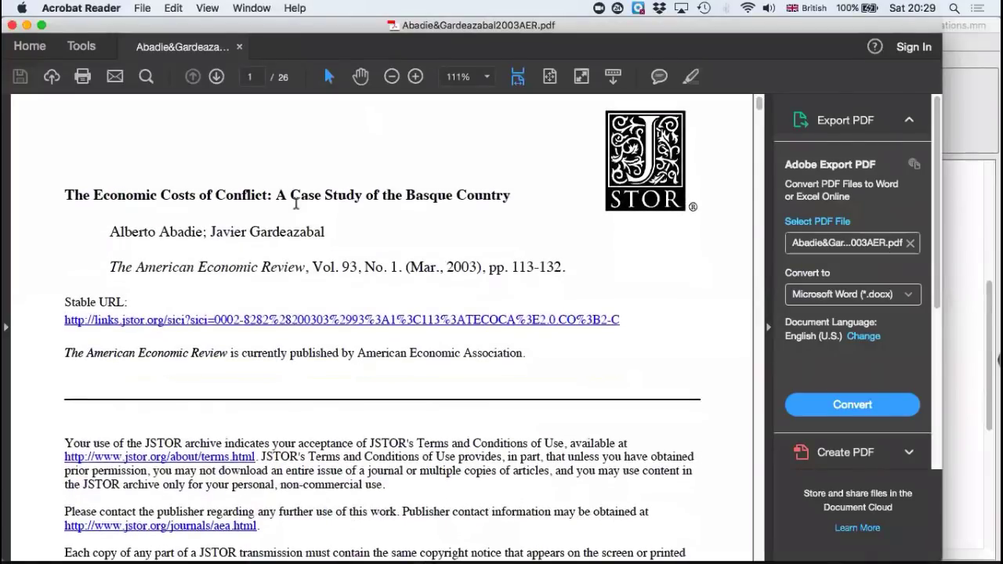
scroll(296, 208, down, 8)
scroll(296, 208, down, 10)
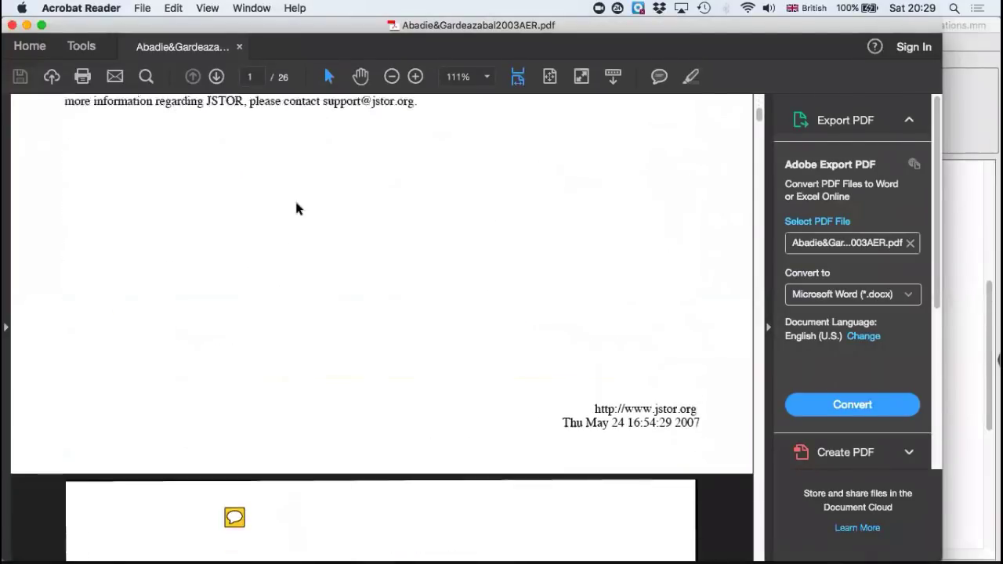
scroll(319, 196, up, 3)
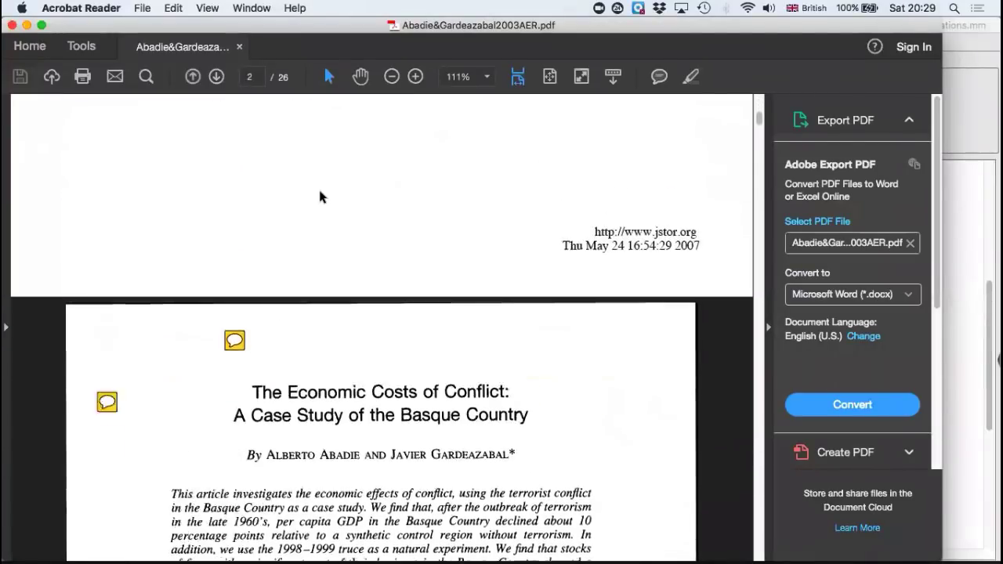
Step: Open the two comment notes beside the article title on page 2 to read their text, closing each pop-up
scroll(319, 157, down, 5)
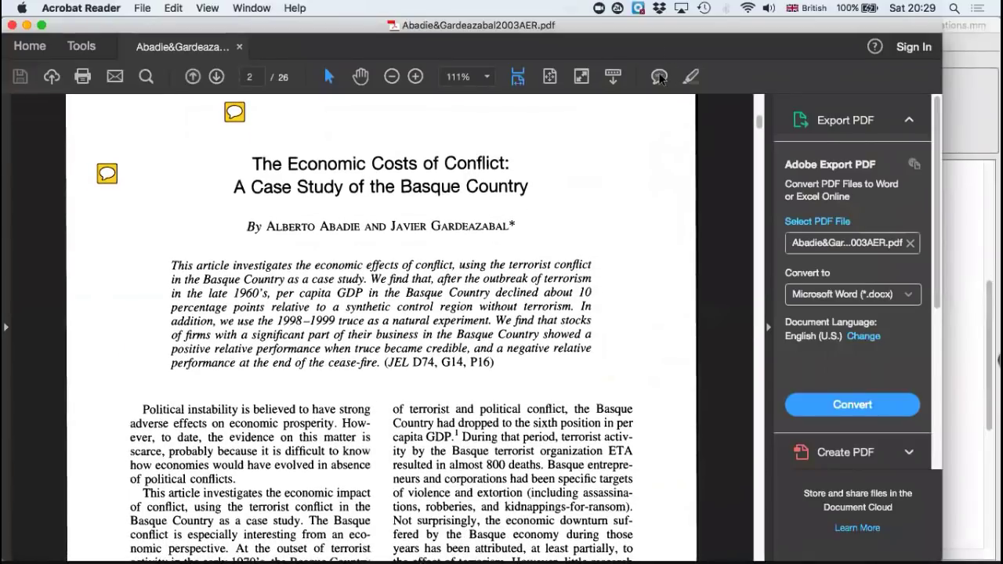
click(659, 76)
click(234, 112)
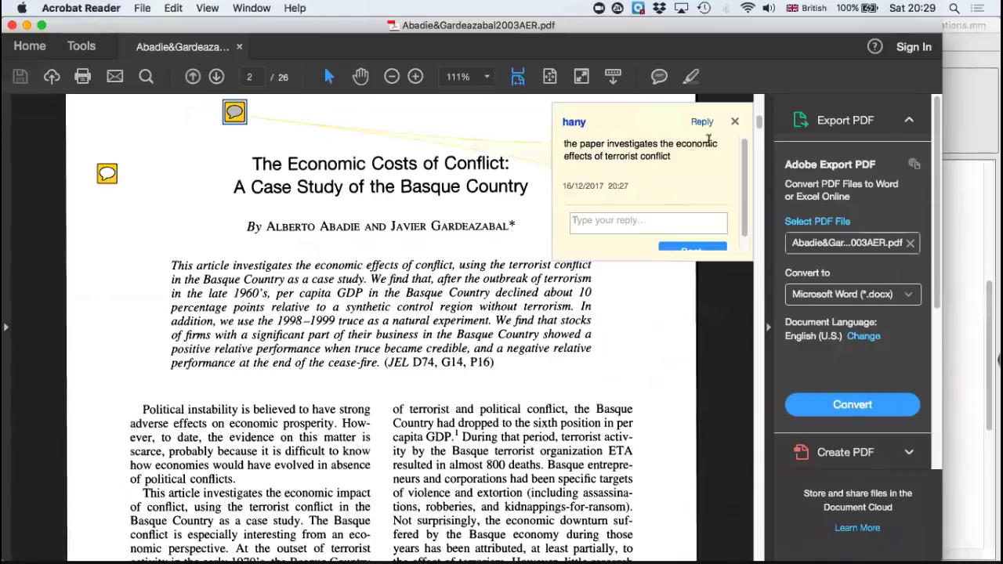
click(735, 122)
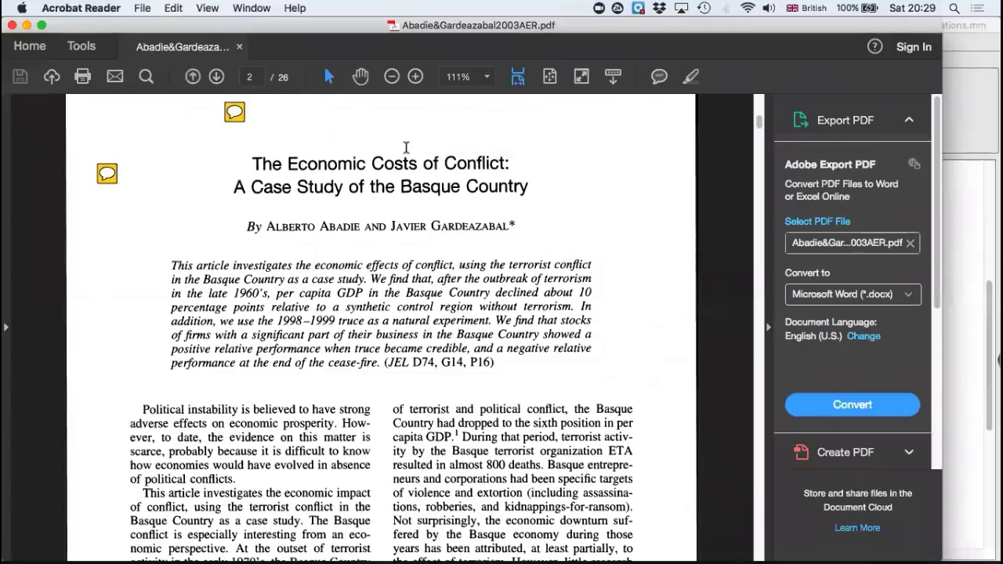
mouse_move(102, 170)
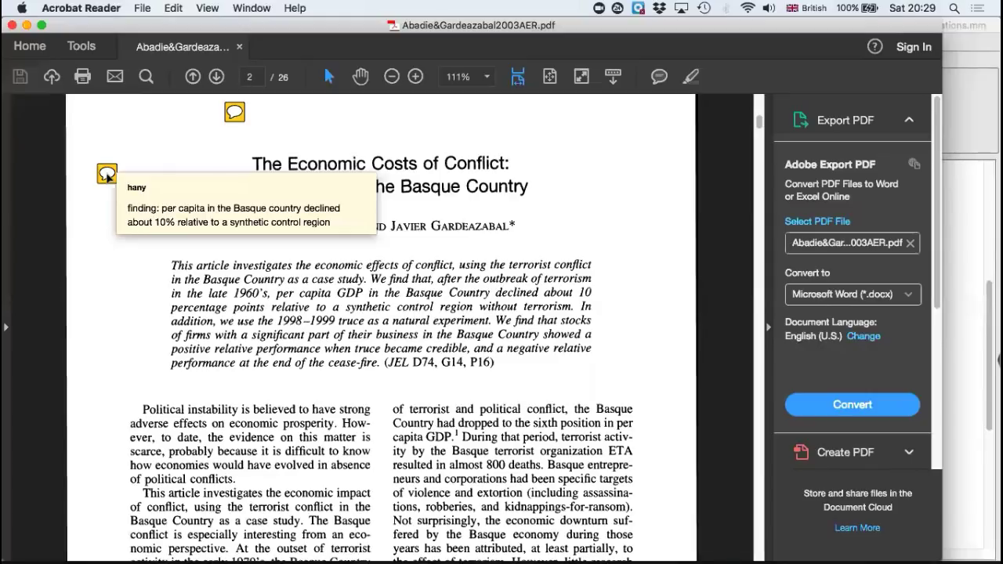
click(107, 174)
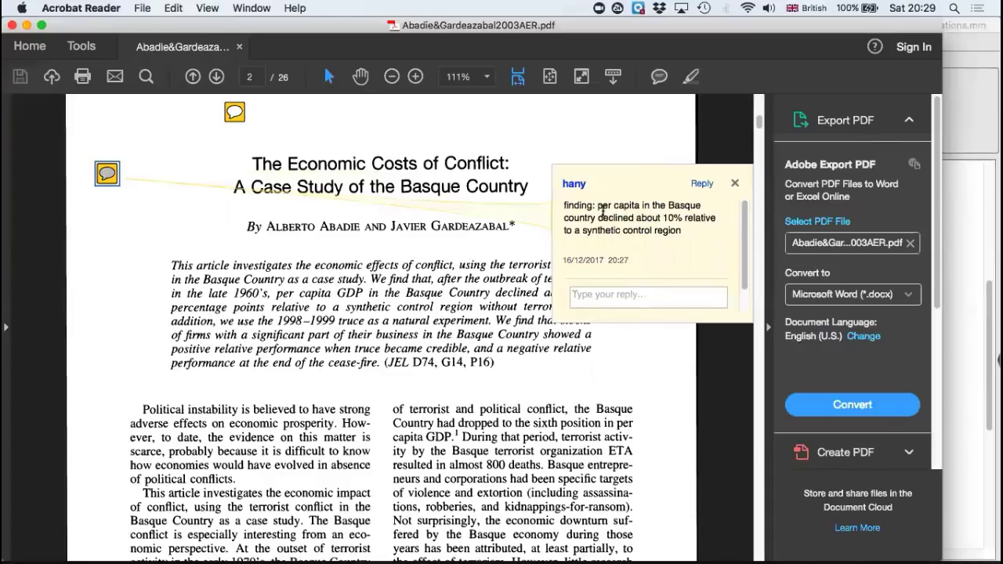
click(734, 182)
Step: Review the comment note at the head of page 1 and the two notes on page 2 again
scroll(540, 173, up, 10)
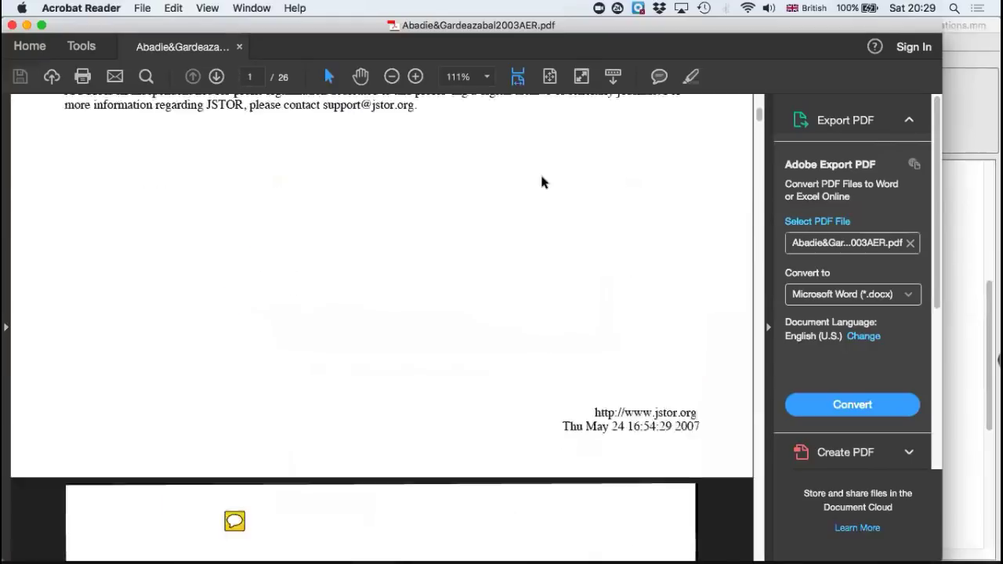
scroll(541, 180, up, 10)
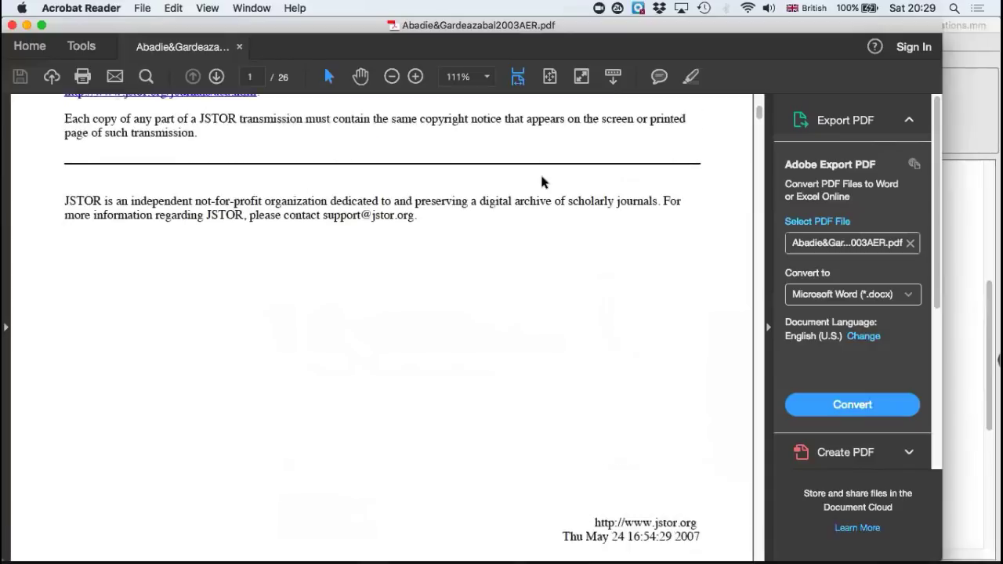
scroll(544, 181, up, 4)
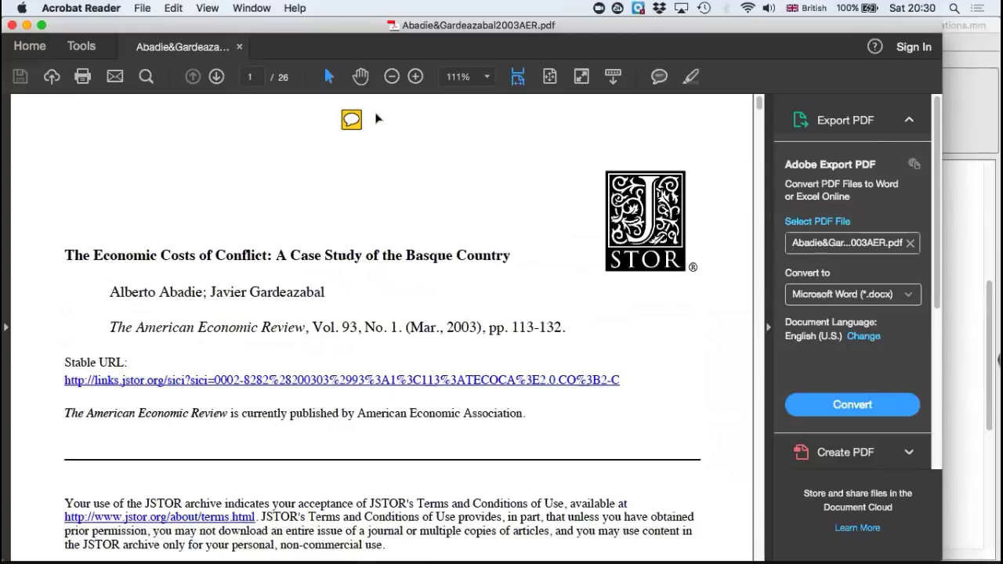
scroll(358, 177, down, 15)
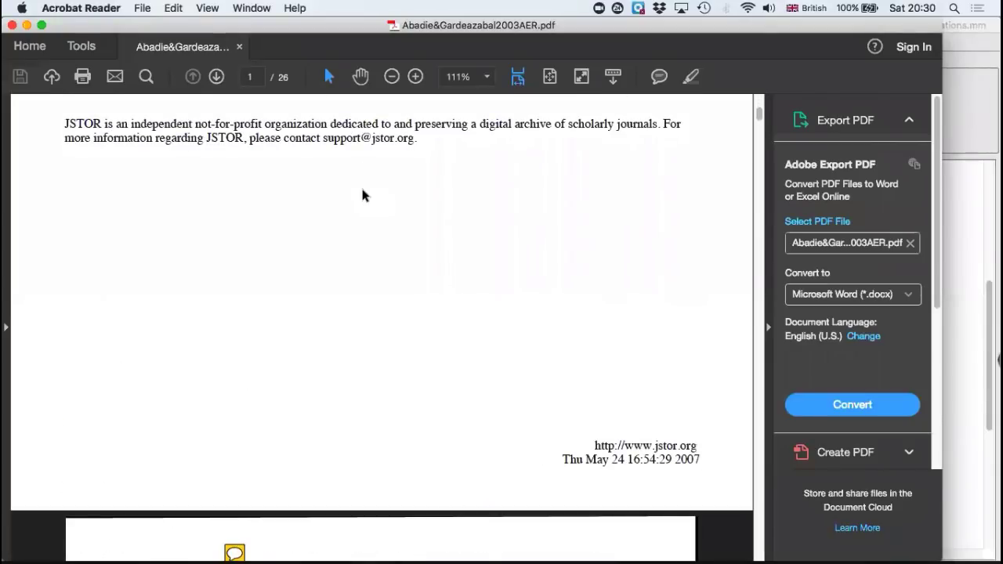
scroll(361, 195, down, 5)
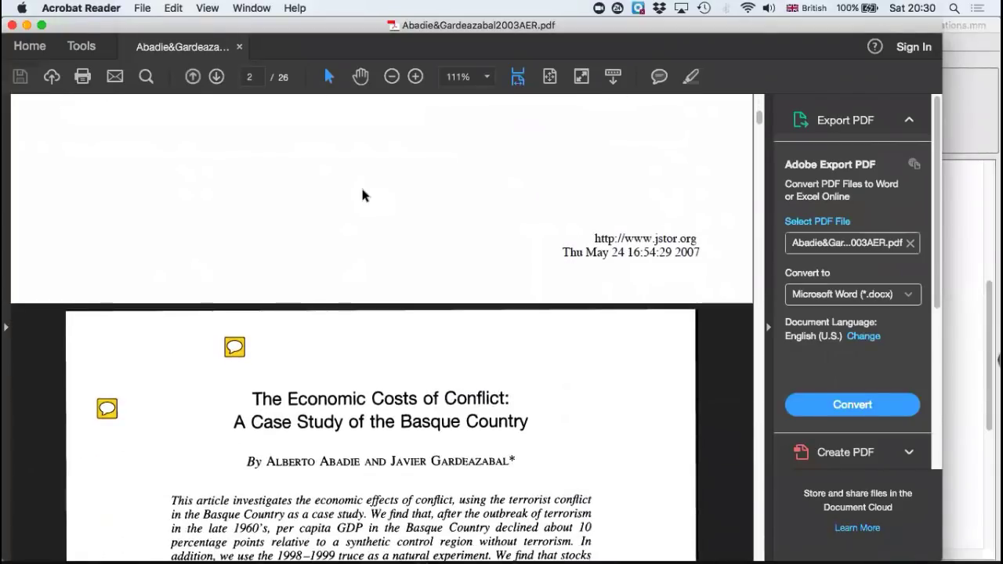
scroll(362, 195, down, 2)
mouse_move(235, 277)
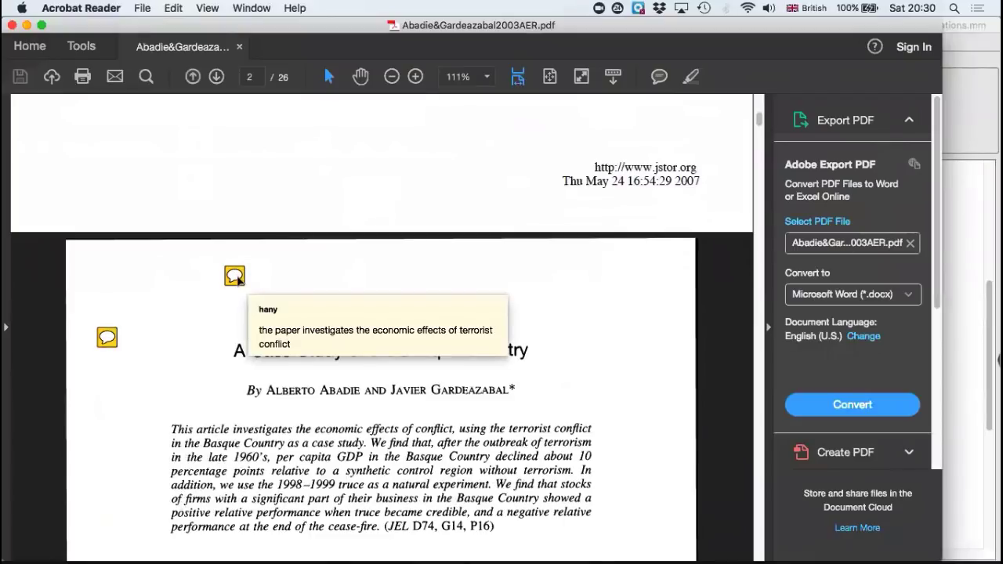
mouse_move(106, 338)
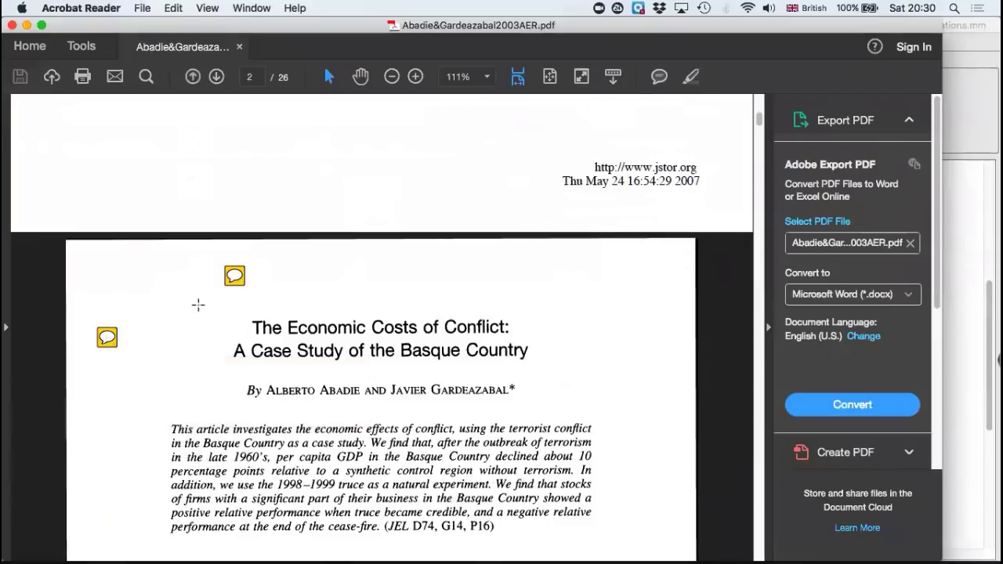
Step: Look through the article up to page 16 and examine the comment note at the Summary and Conclusions heading
scroll(296, 356, down, 3)
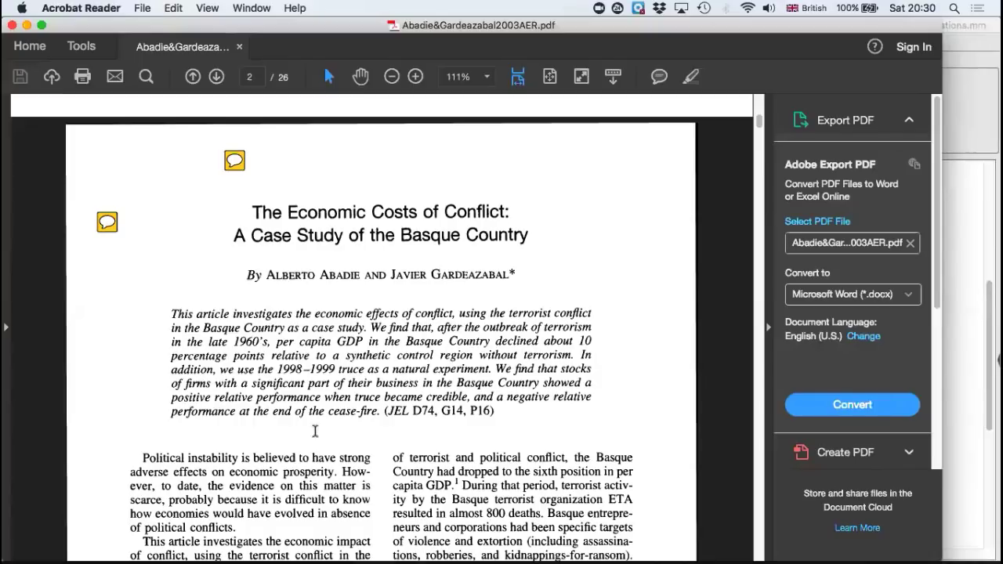
scroll(377, 355, down, 10)
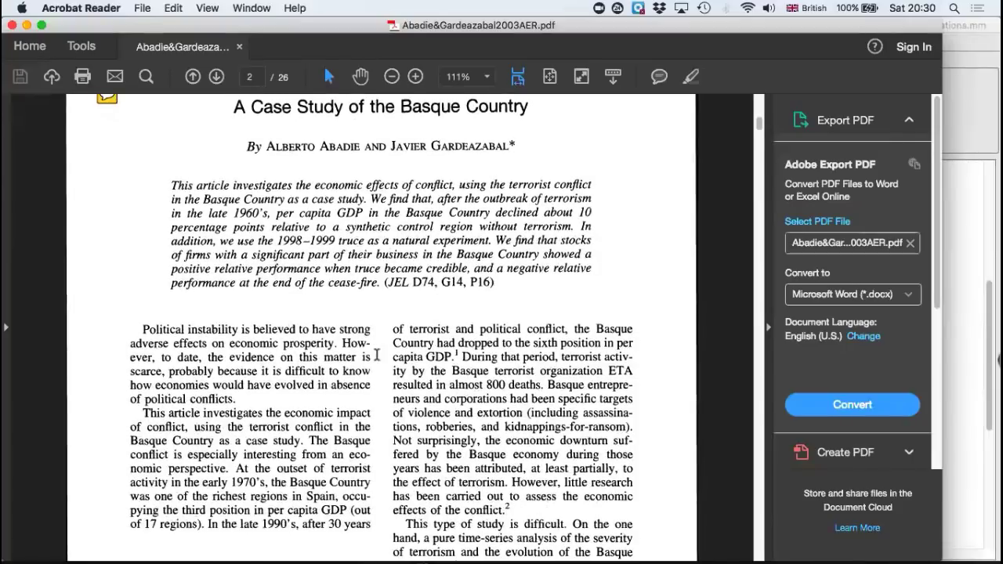
scroll(377, 355, down, 15)
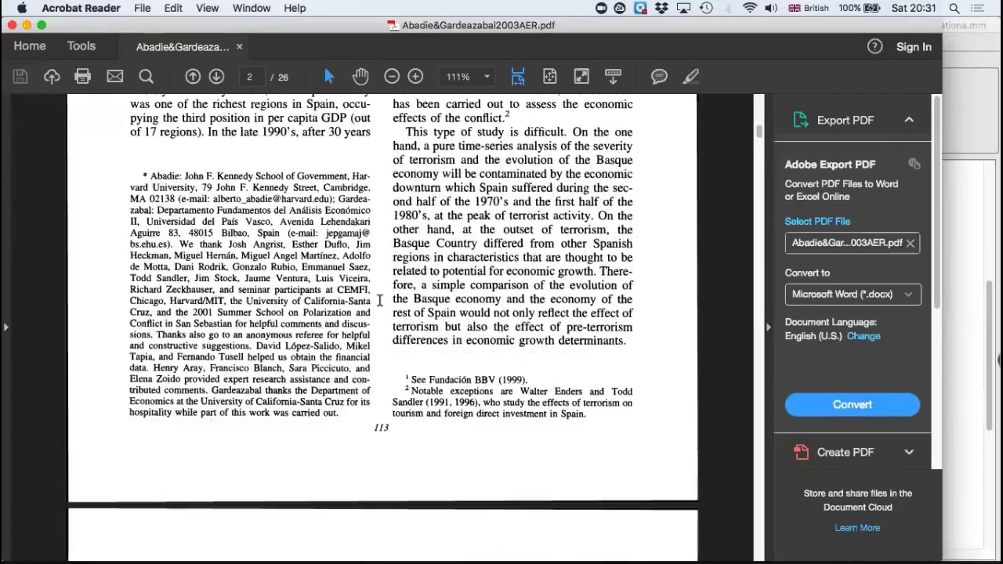
scroll(500, 187, down, 20)
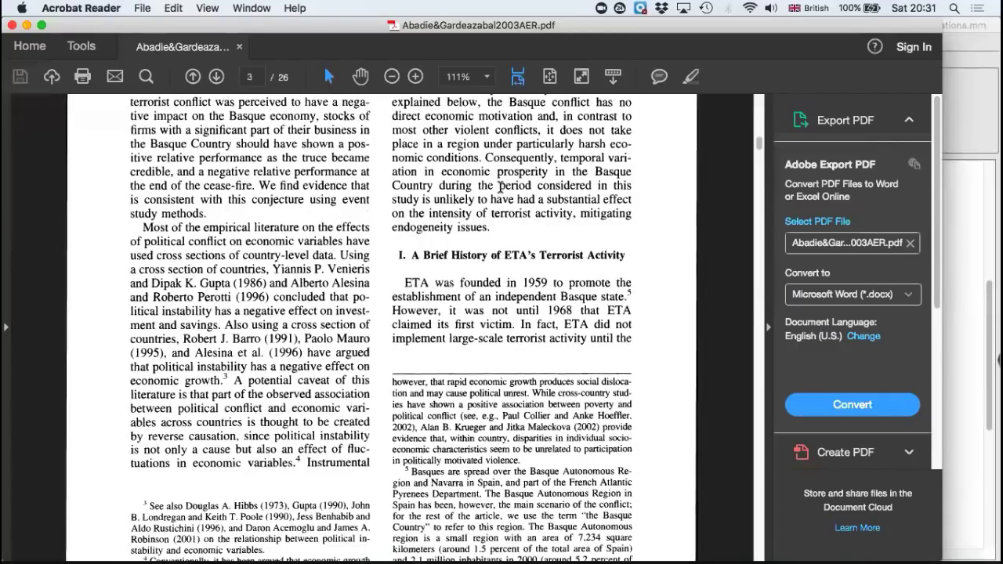
scroll(500, 187, down, 20)
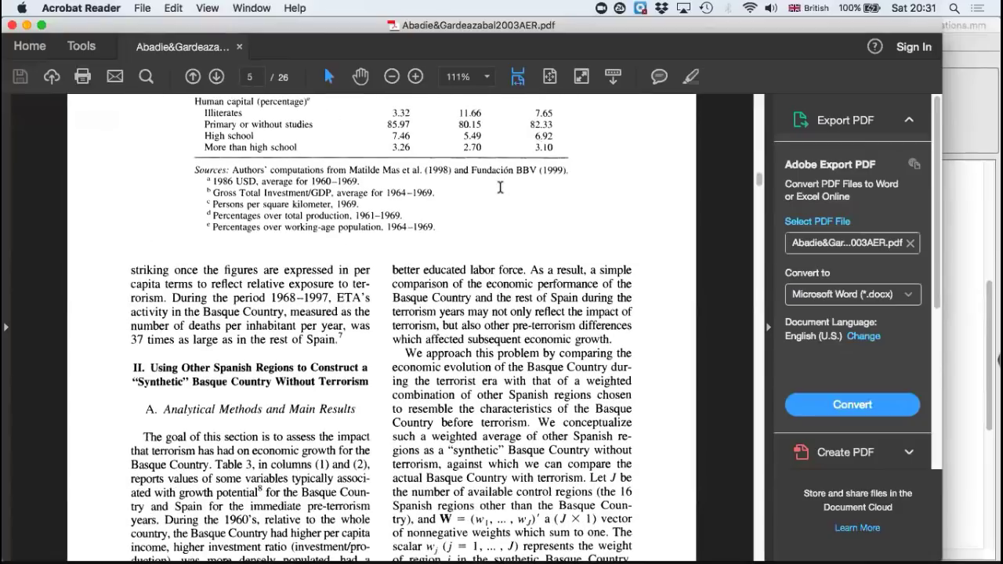
scroll(500, 187, down, 20)
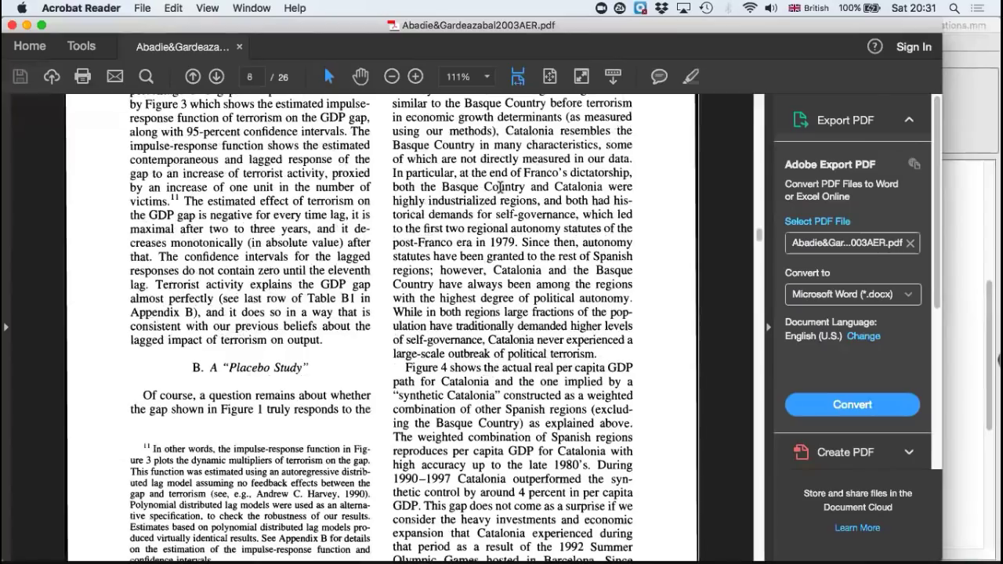
scroll(500, 187, down, 15)
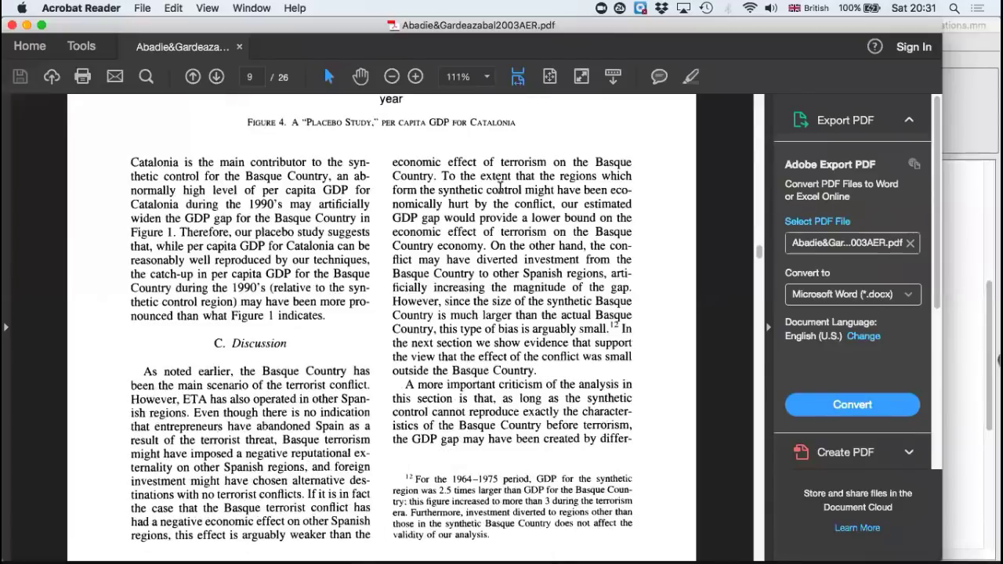
scroll(499, 187, down, 5)
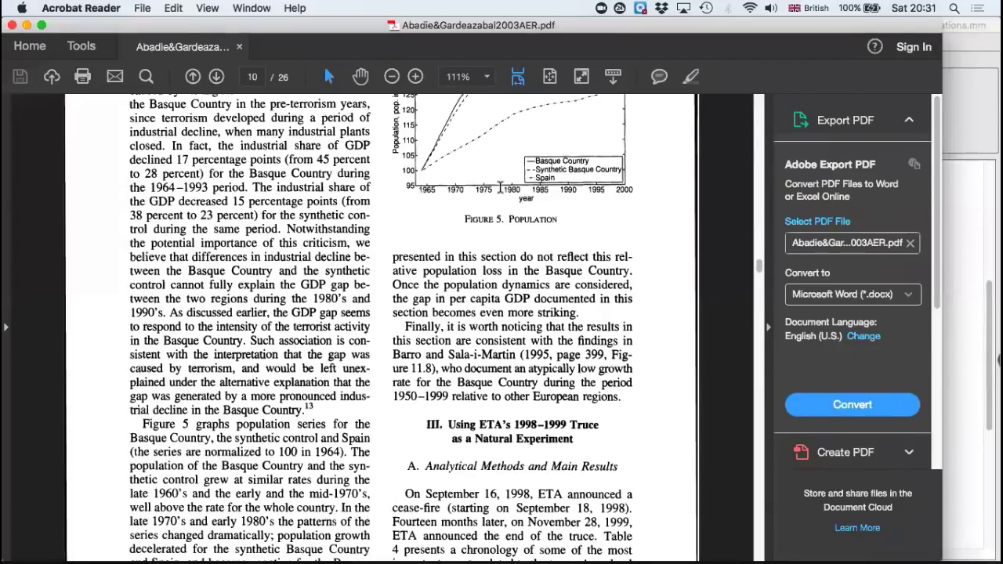
scroll(500, 187, down, 20)
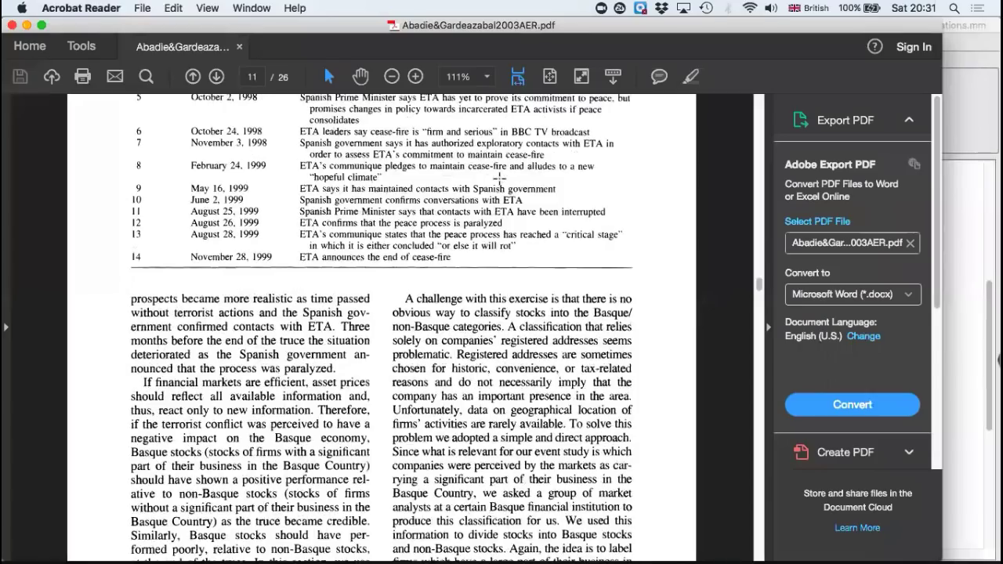
scroll(500, 179, down, 20)
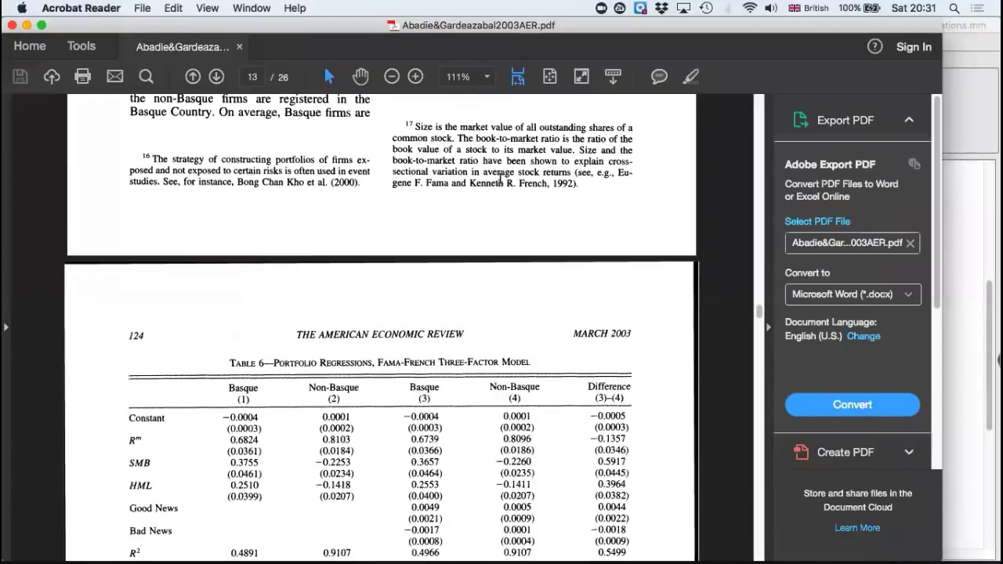
scroll(499, 179, down, 20)
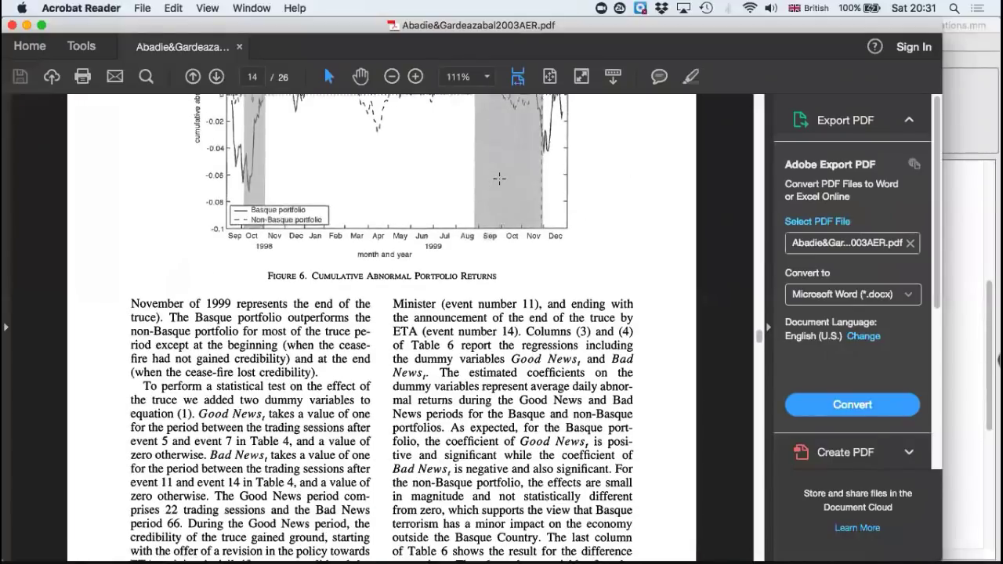
scroll(499, 173, down, 10)
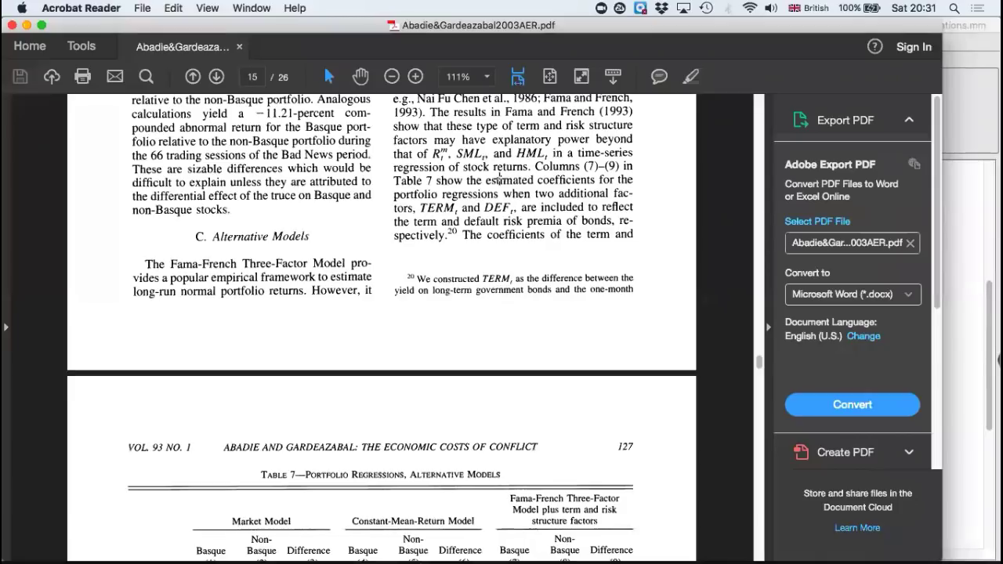
scroll(499, 179, down, 20)
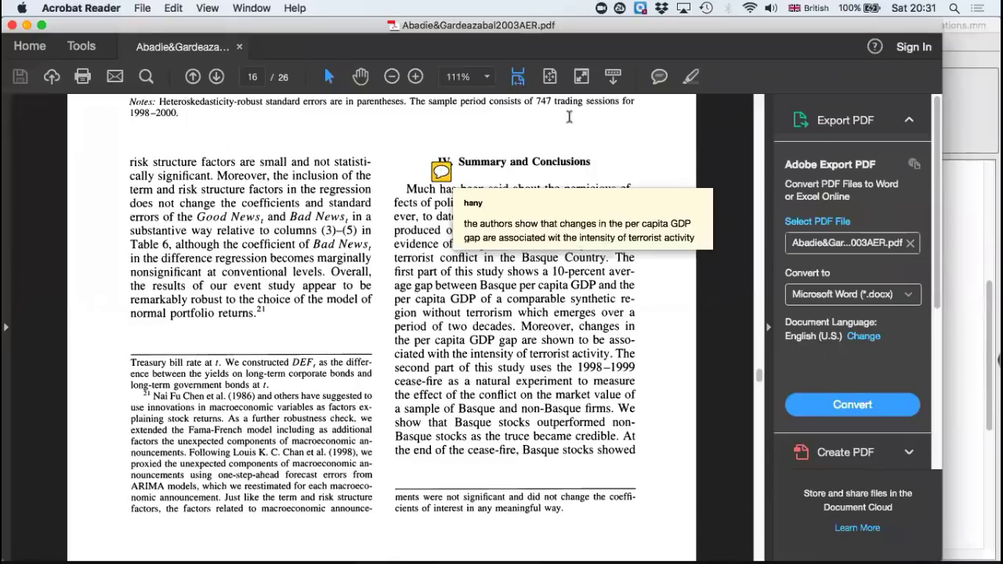
Step: Add and post a sticky note reading "a new comment" at the end of the first column's body text on page 16
click(659, 76)
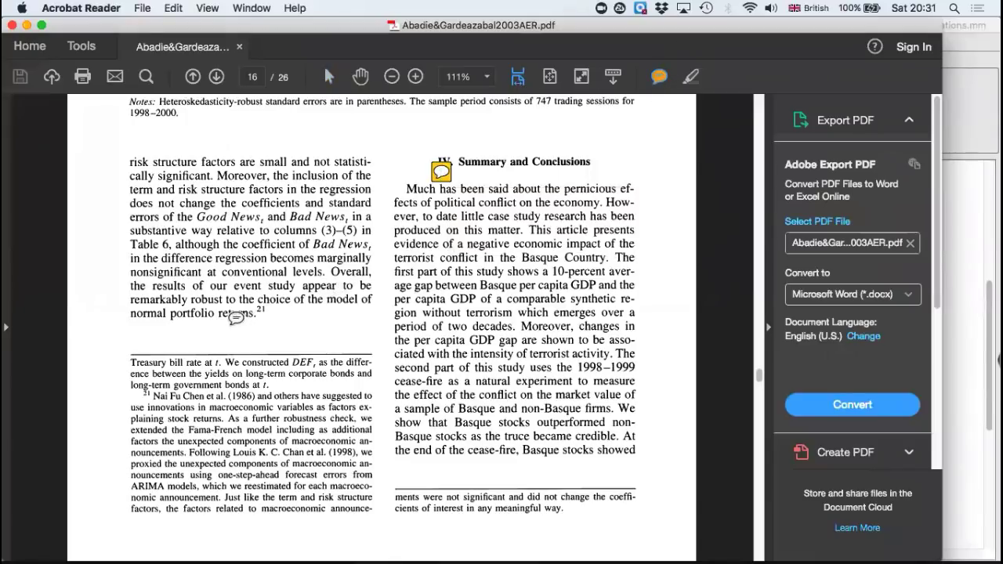
click(237, 318)
text(a)
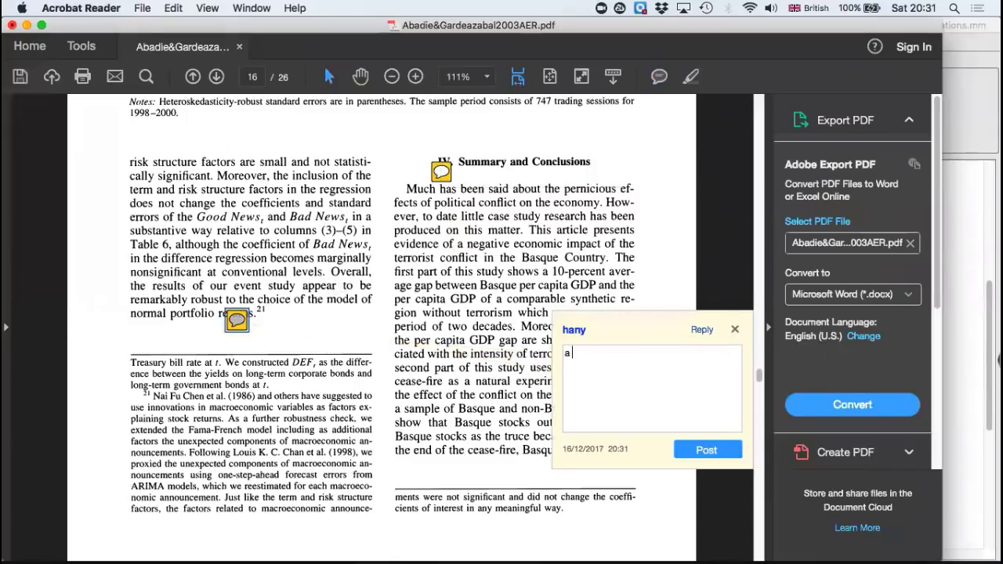
text( new comment)
click(705, 451)
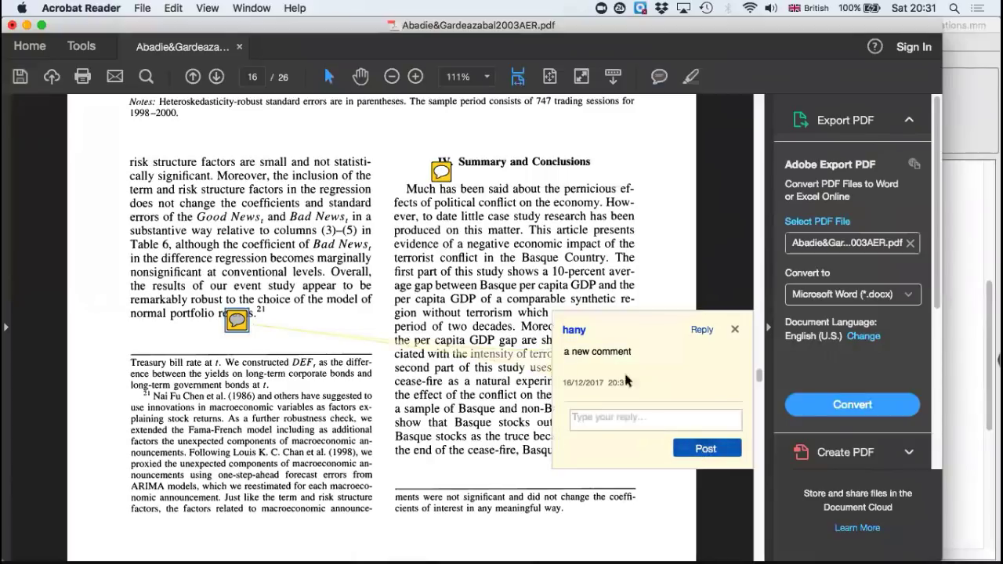
click(662, 178)
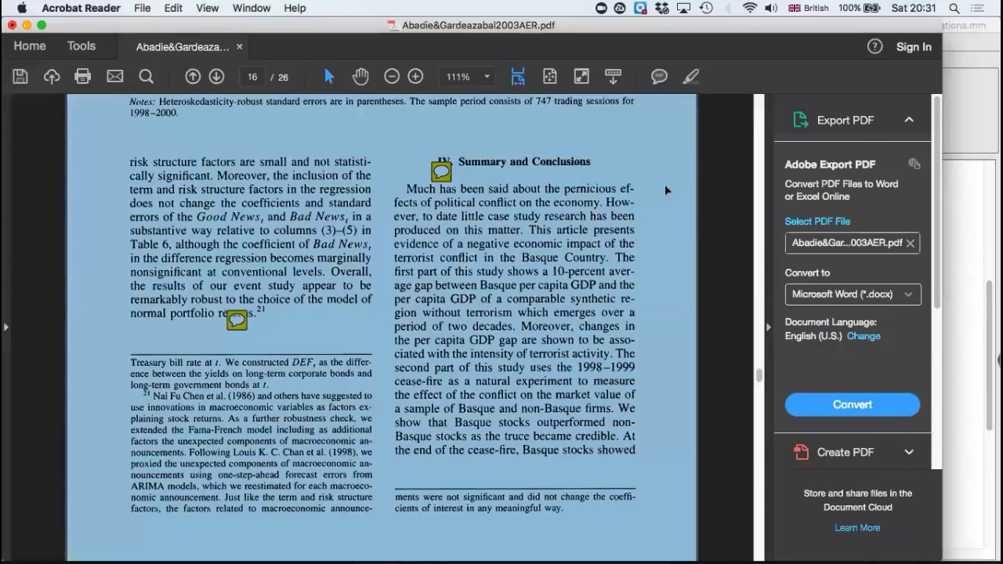
click(651, 178)
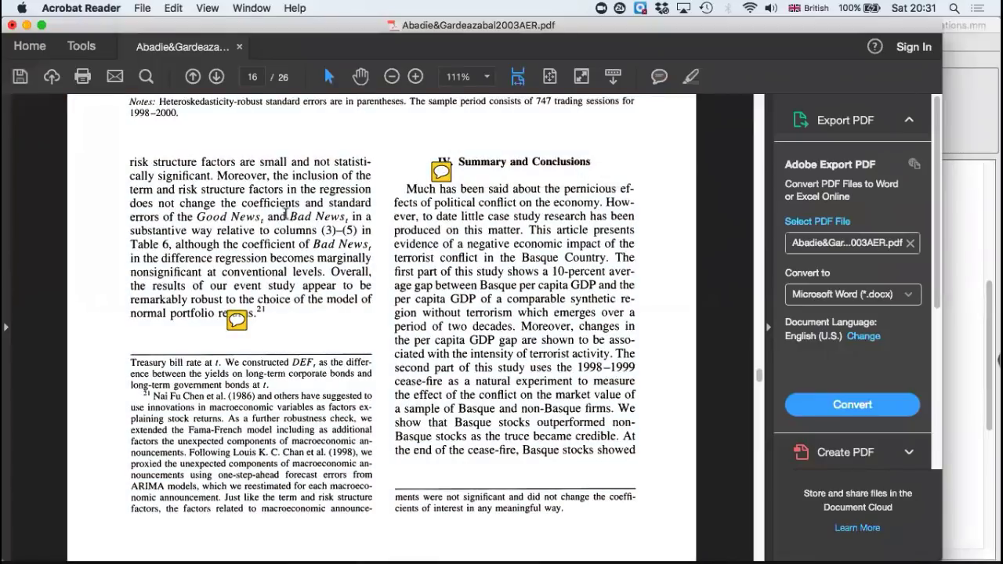
Step: Save the annotated PDF, close its window, and return to the Literature folder in Finder
click(21, 80)
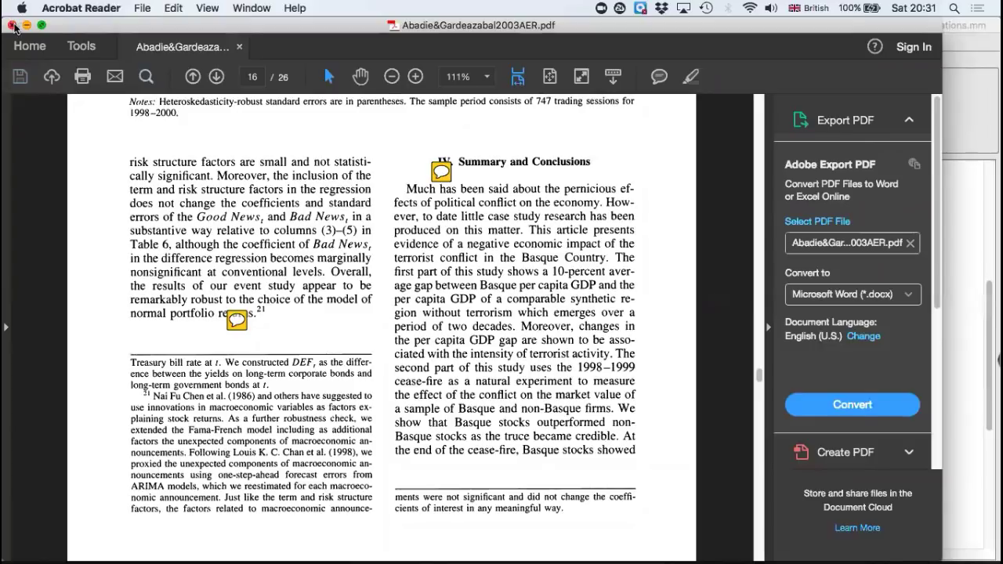
click(11, 26)
click(433, 166)
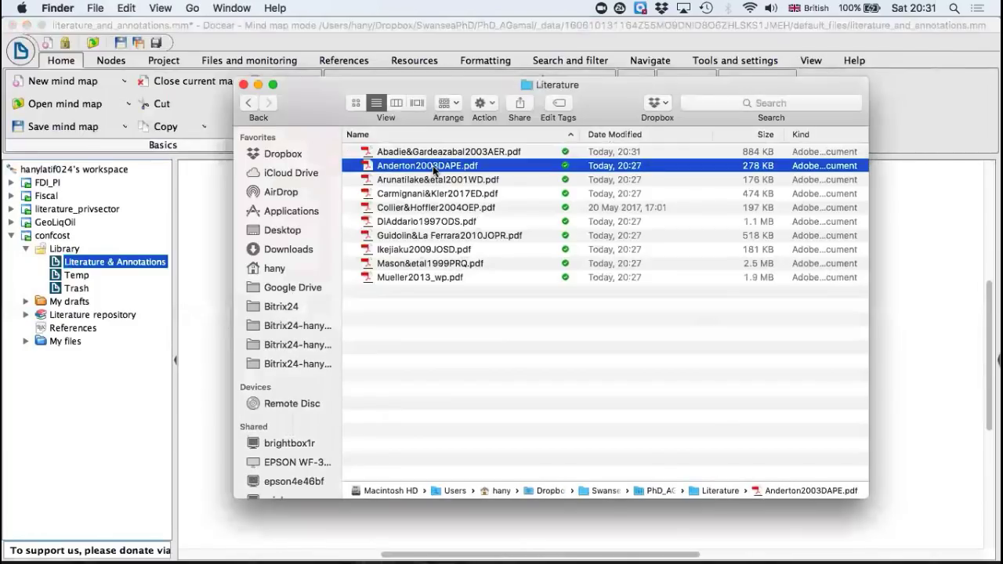
Step: Close the Finder window and, in Docear, update the Literature & Annotations map from its monitored folder, dismissing the completed import dialog
click(258, 84)
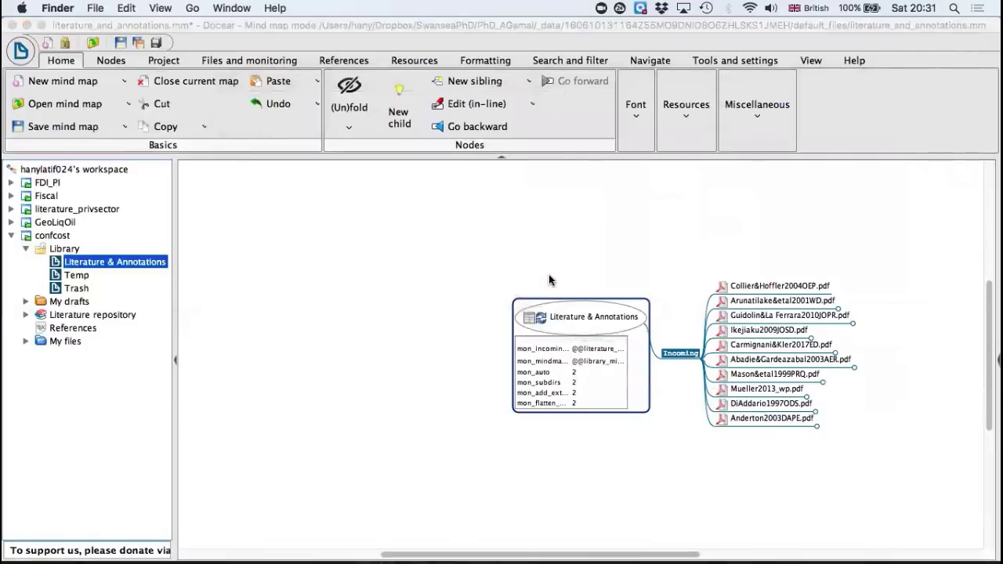
click(541, 322)
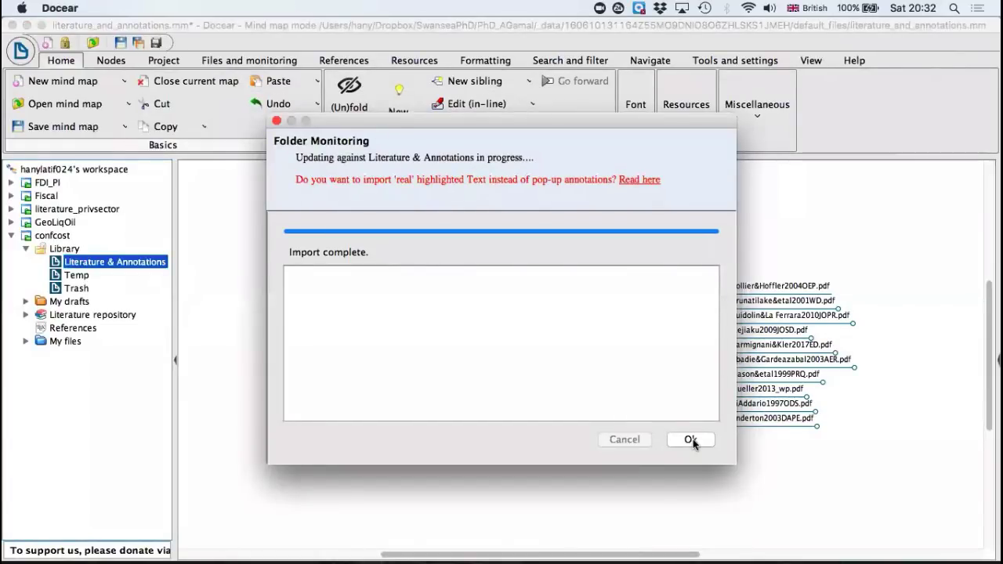
click(690, 439)
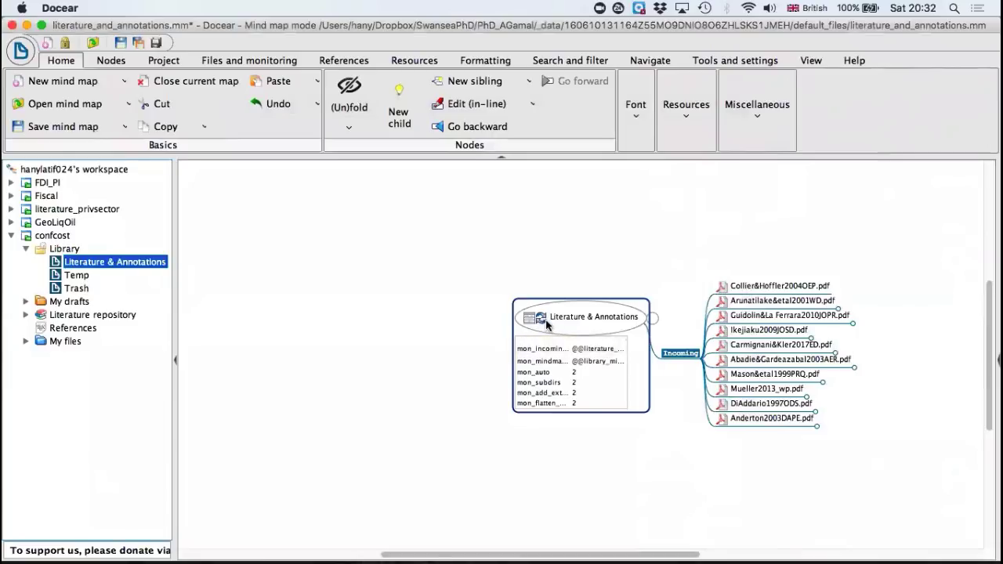
Step: Expand the Abadie&Gardeazabal2003AER.pdf node to check its imported comments, including "a new comment", and fold it again
click(761, 289)
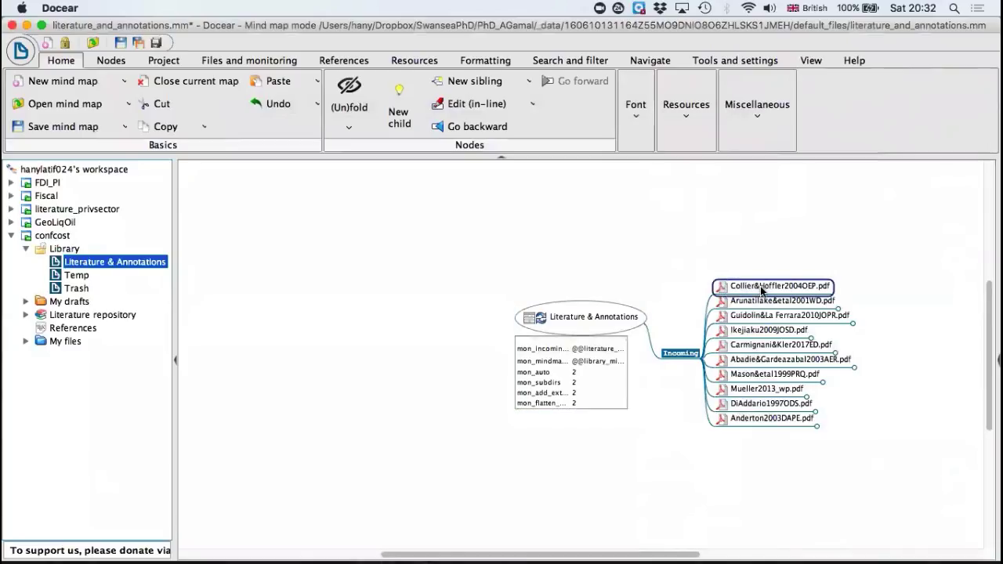
click(789, 360)
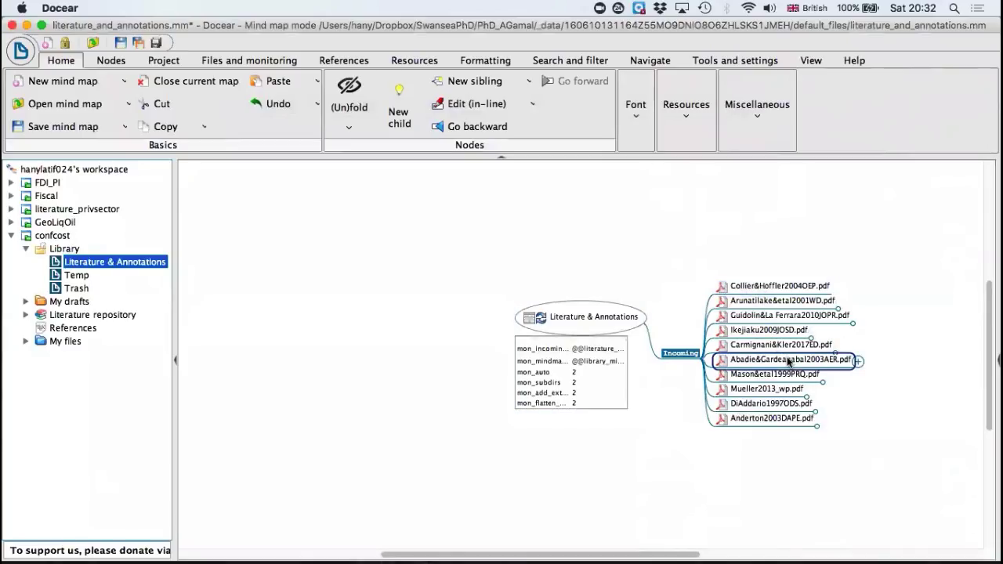
click(857, 362)
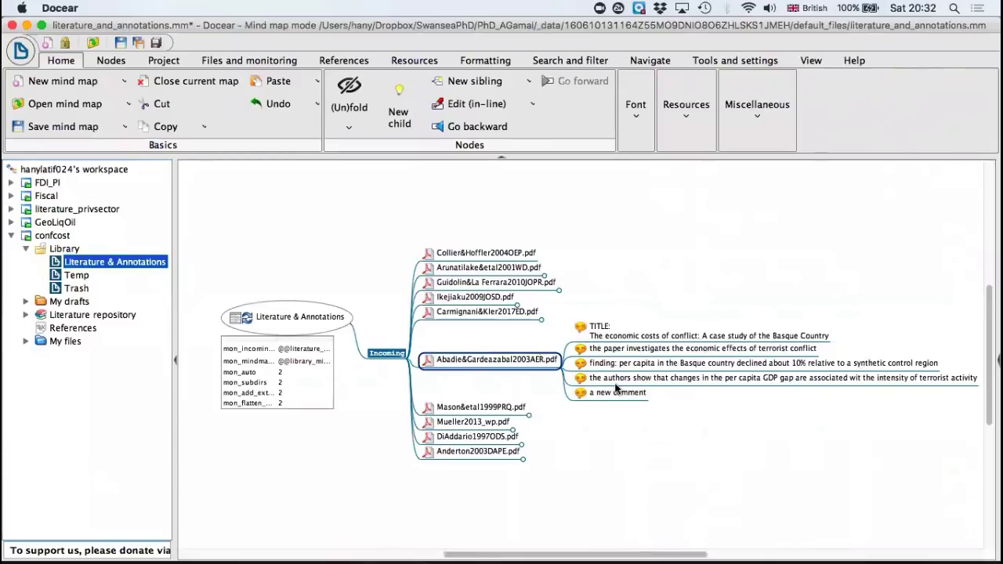
click(564, 360)
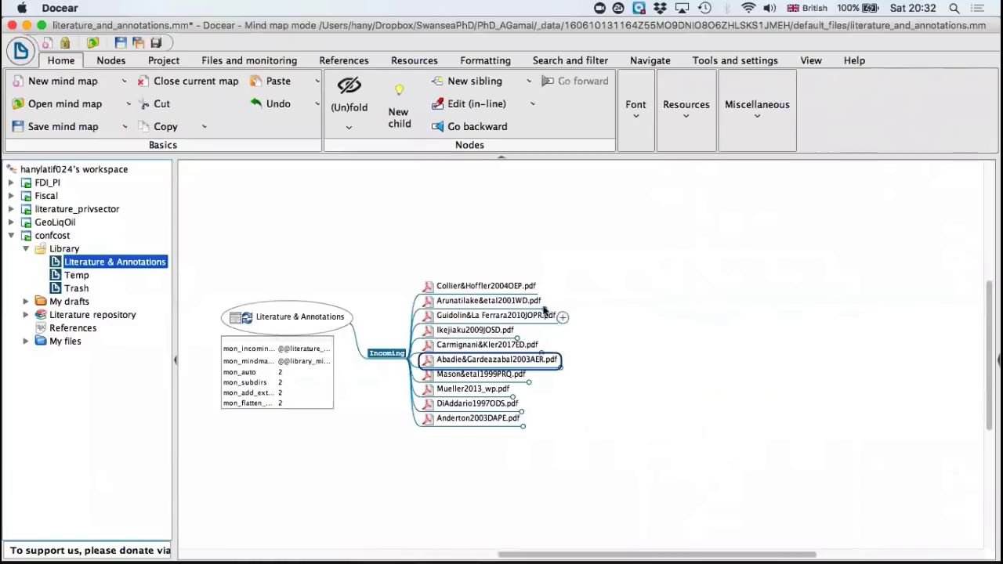
click(564, 361)
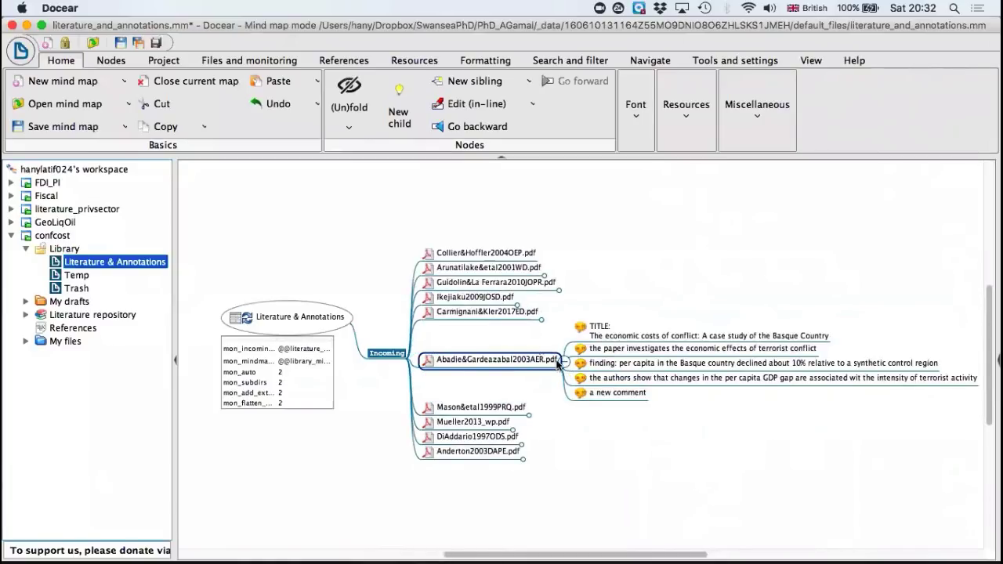
click(564, 361)
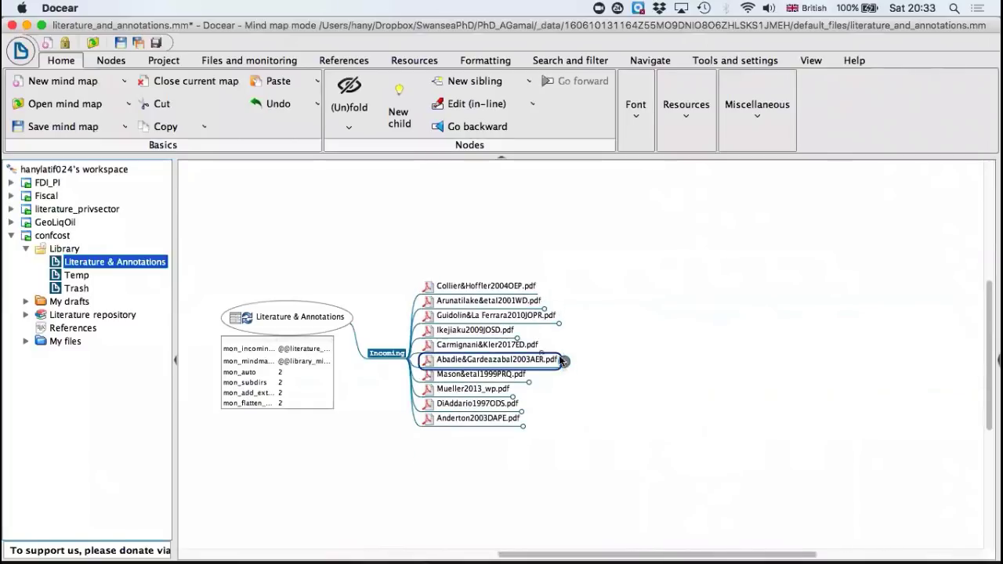
Step: Expand the Arunatilake&etal2001WD.pdf node to view its title comment and fold it again
click(548, 304)
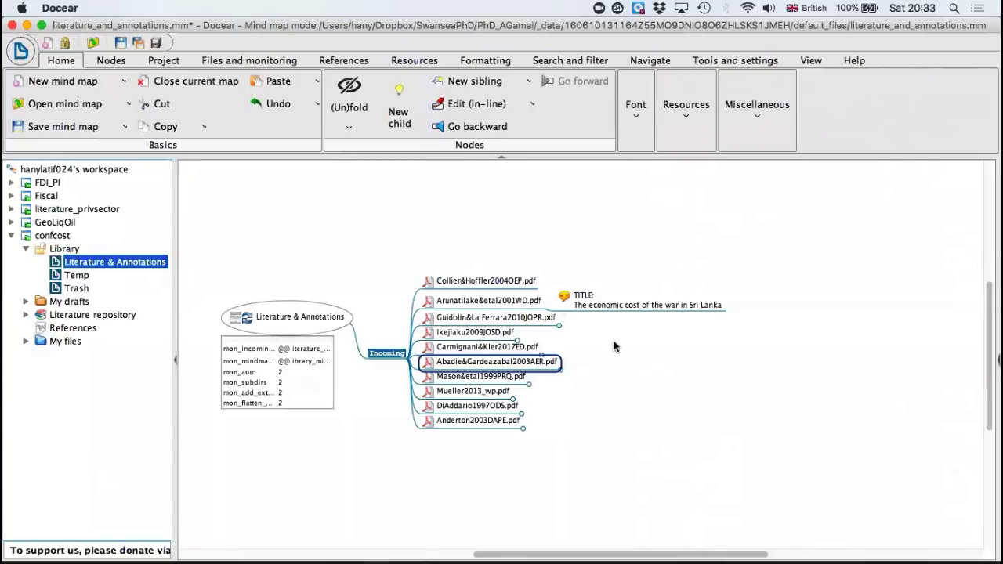
scroll(613, 346, left, 3)
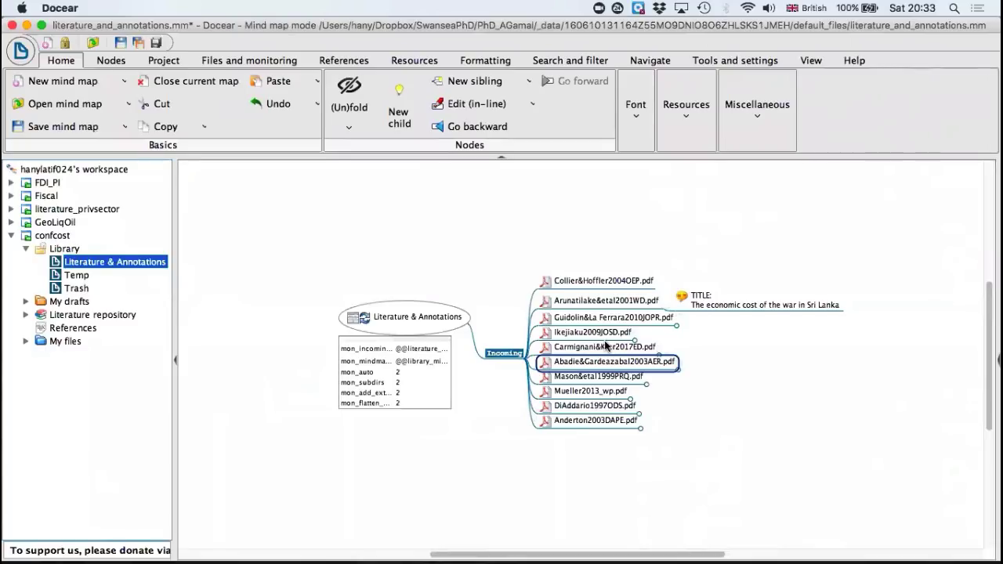
click(665, 303)
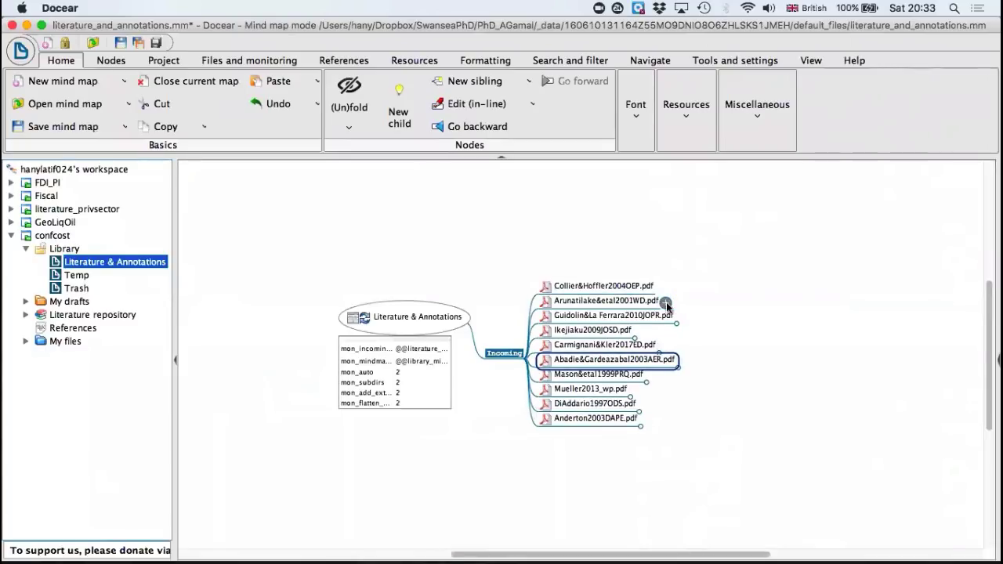
Step: Expand the Anderton2003DAPE.pdf node and open the PDF from its comment "conflict should be seen as an essential dimension of economics"
click(642, 418)
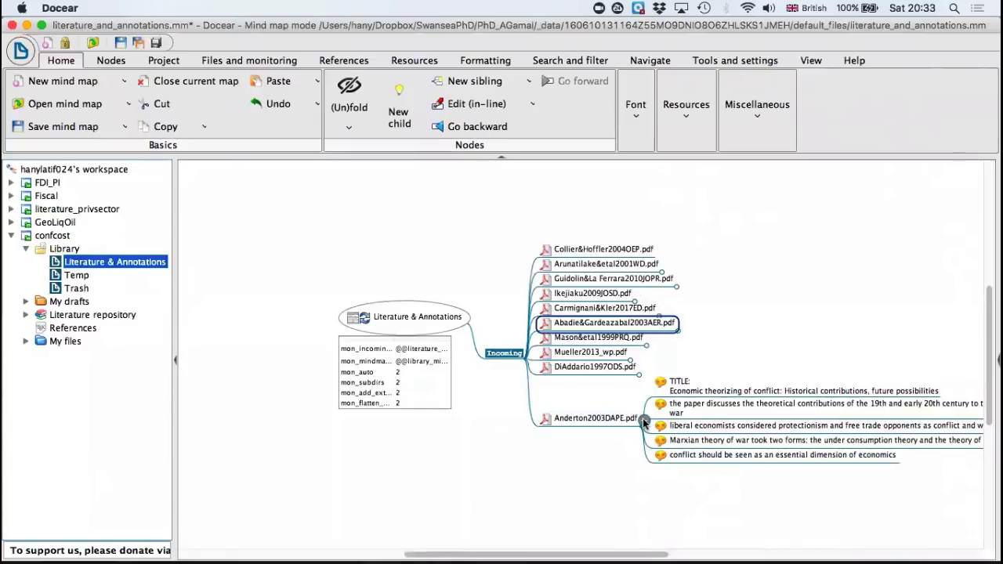
scroll(614, 437, right, 3)
scroll(613, 437, down, 3)
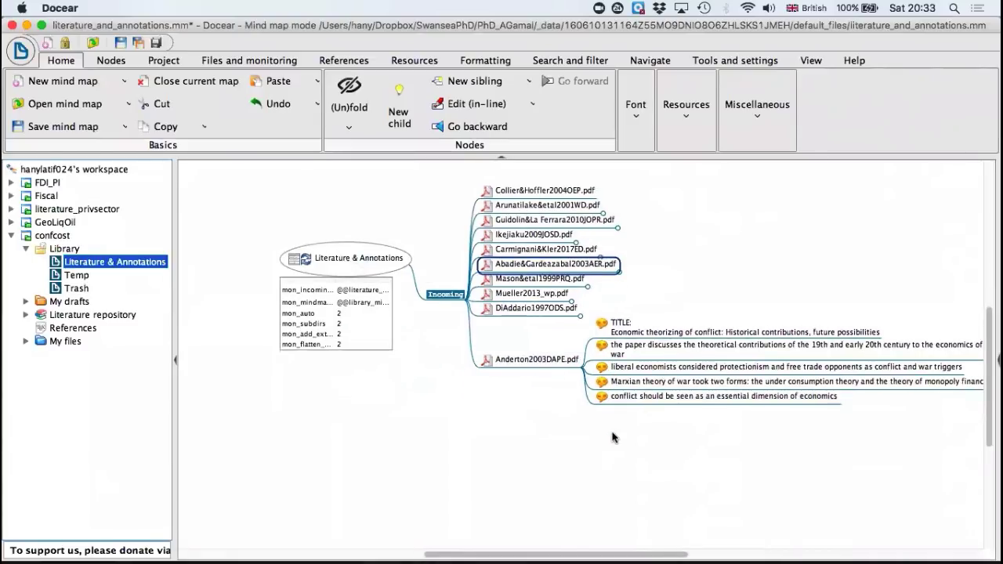
scroll(613, 437, right, 3)
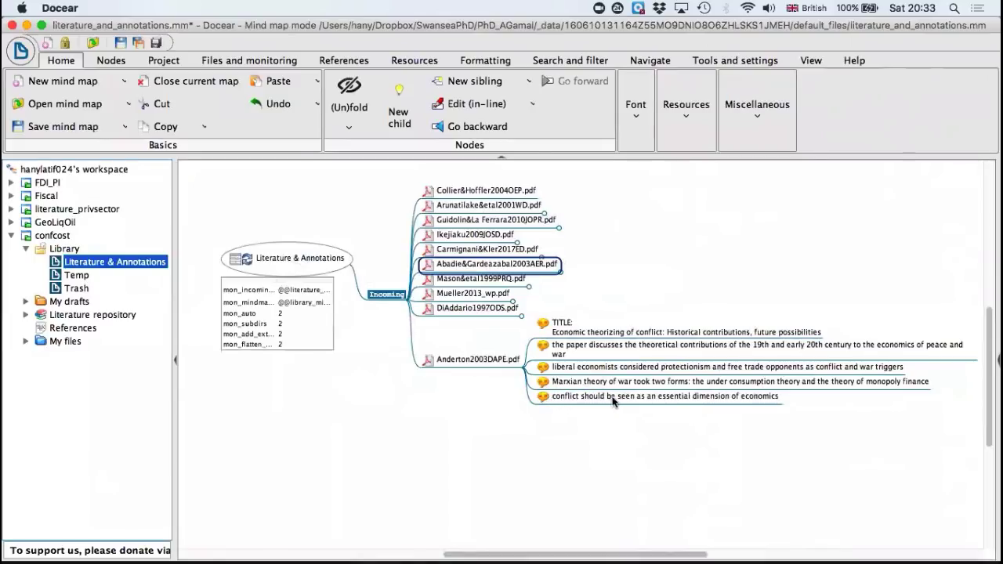
click(545, 399)
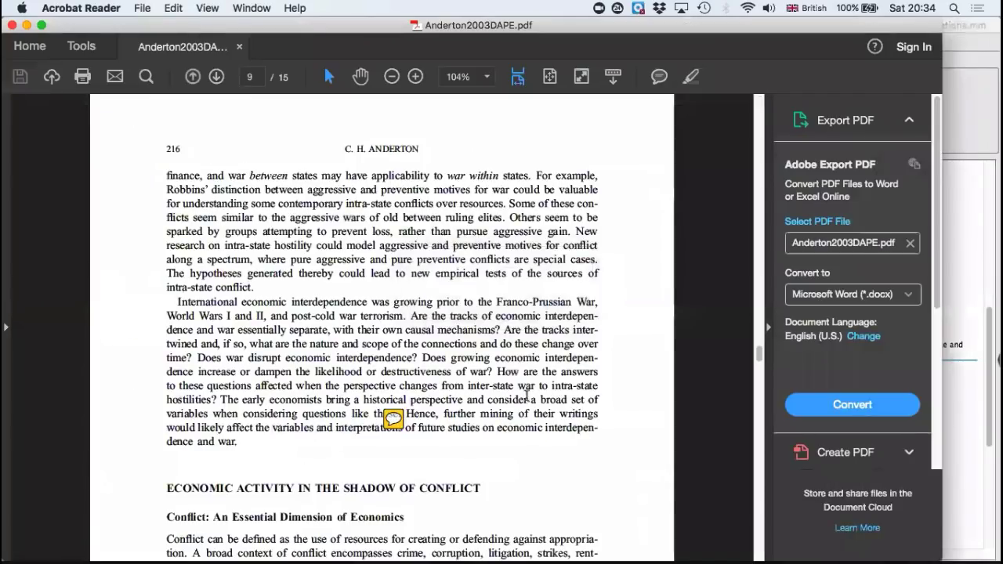
Step: Examine the comment notes on pages 9, 1 and 2 of the article, read on through page 3, and close the PDF
mouse_move(396, 427)
scroll(396, 296, up, 8)
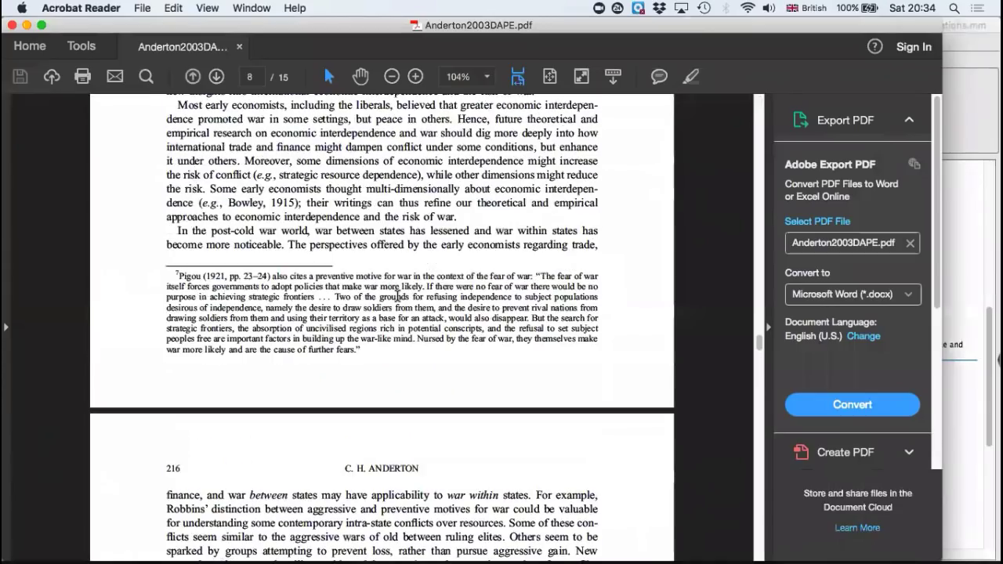
scroll(397, 296, up, 20)
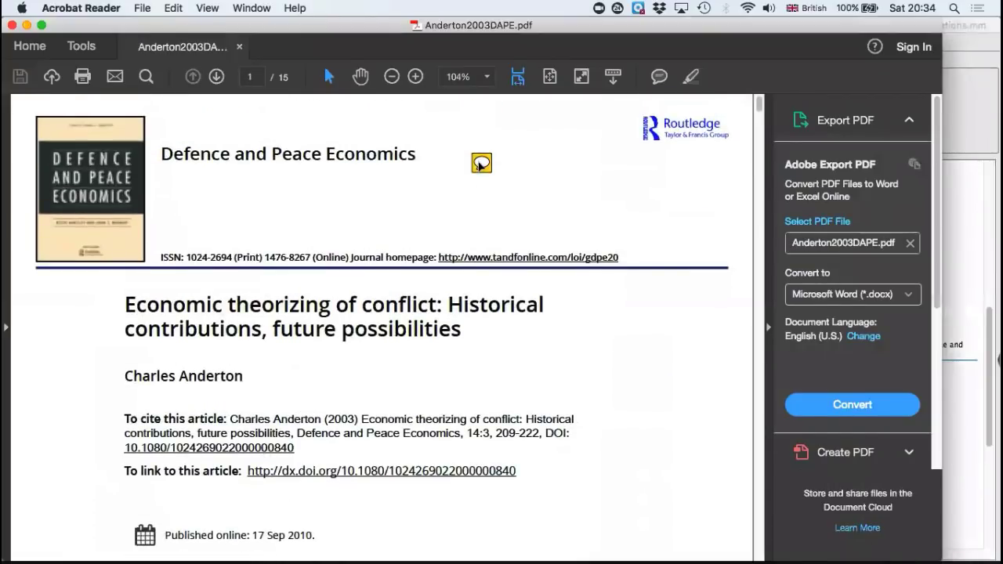
mouse_move(480, 165)
scroll(451, 249, down, 20)
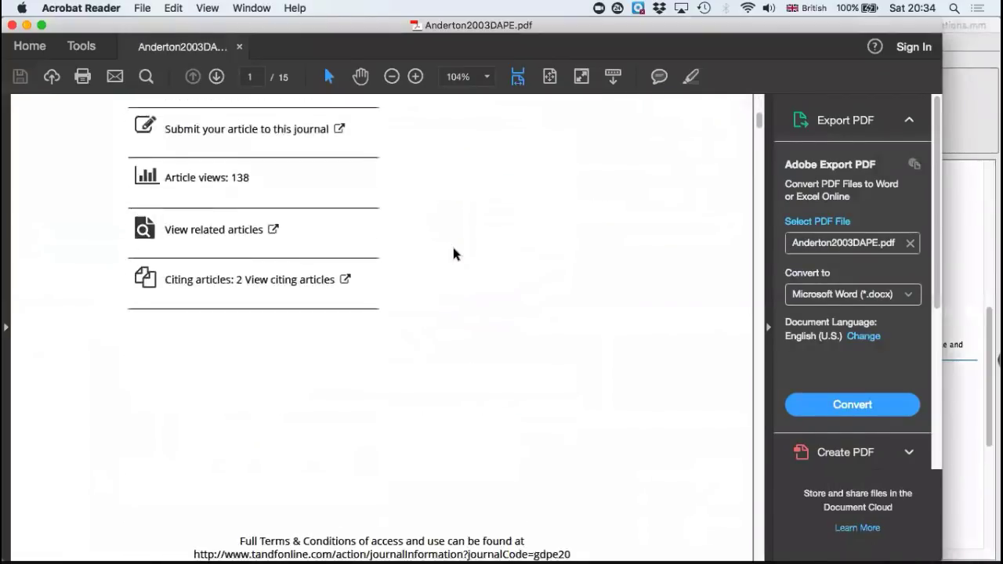
scroll(453, 252, down, 5)
mouse_move(476, 354)
scroll(481, 355, down, 8)
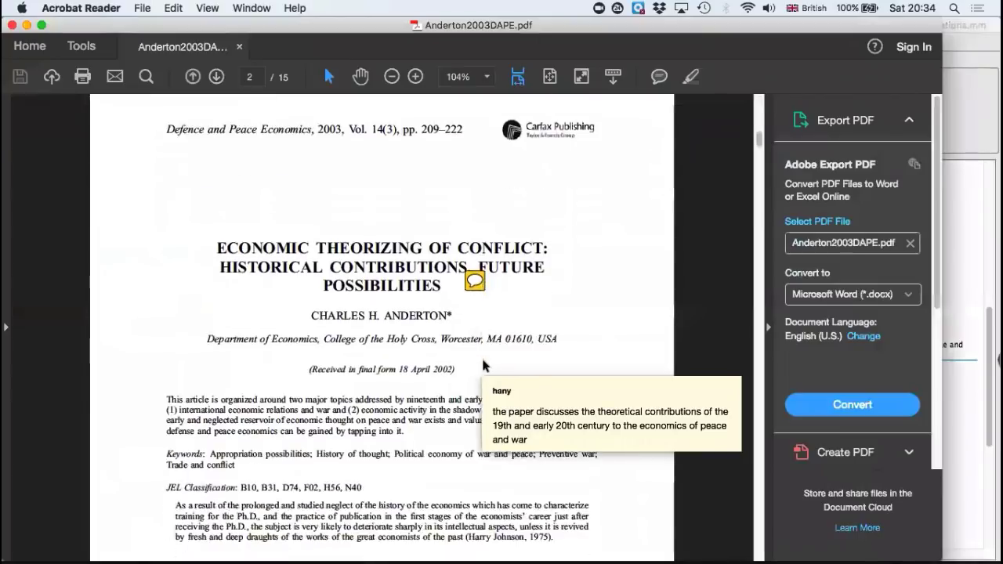
scroll(482, 360, down, 8)
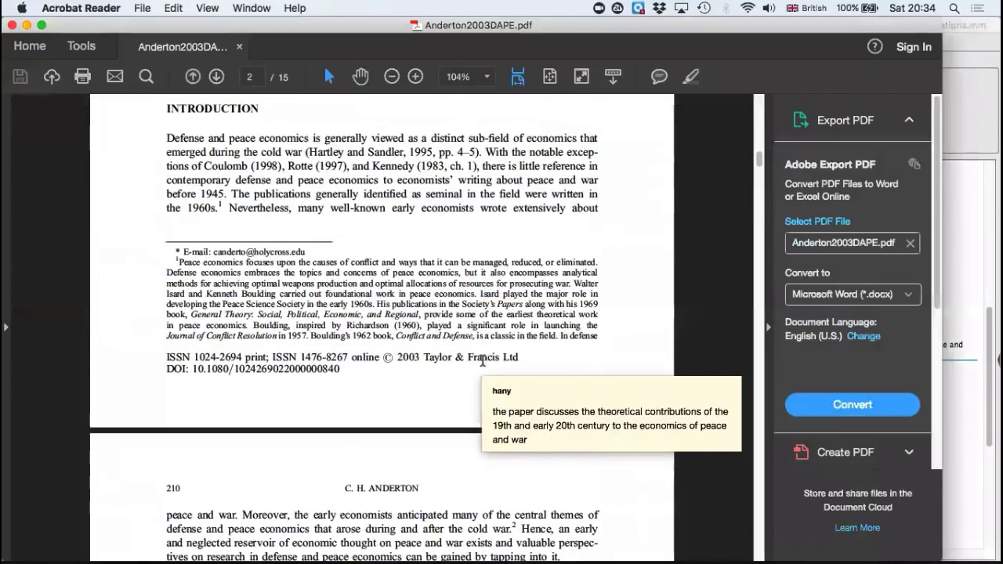
scroll(482, 360, down, 12)
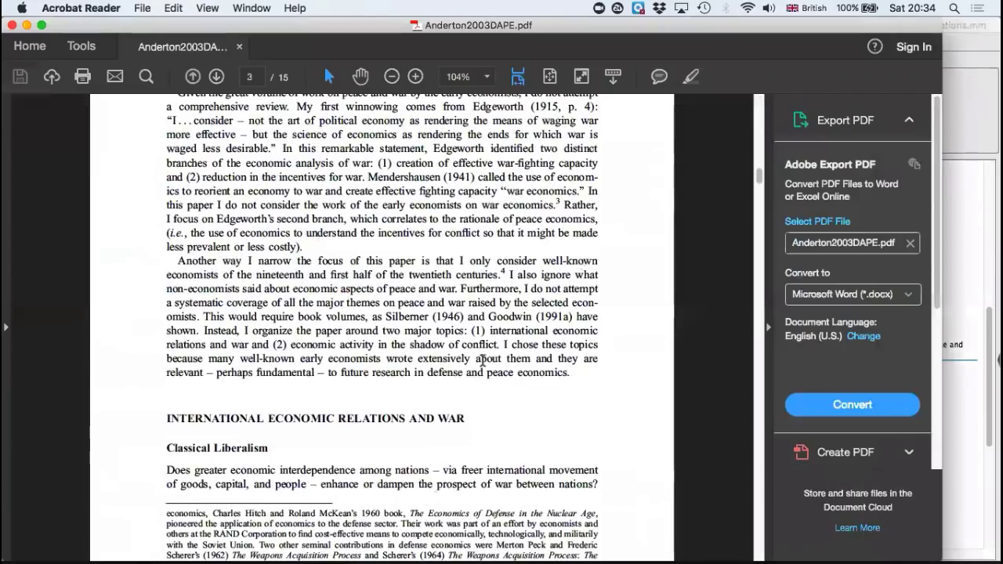
scroll(483, 360, down, 10)
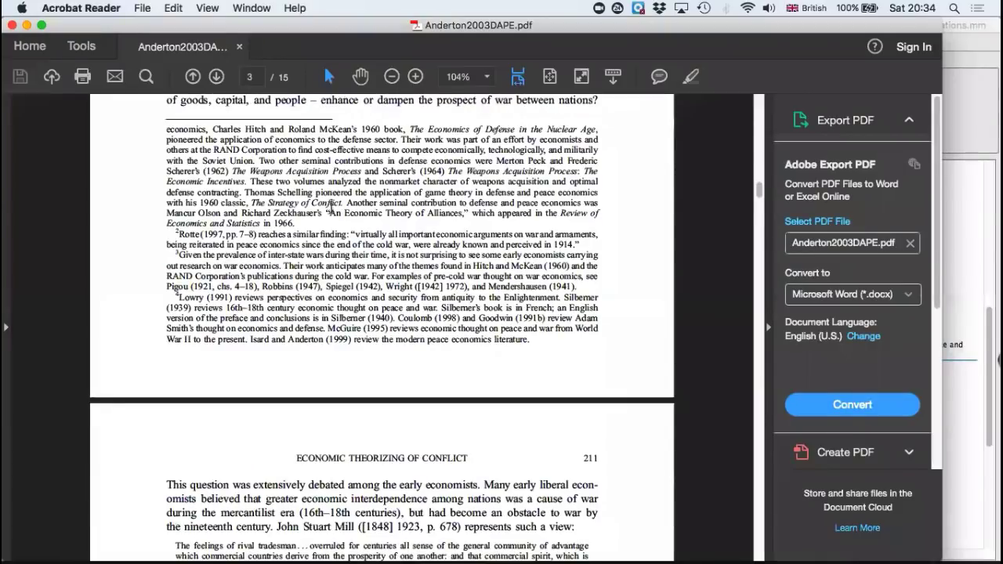
click(12, 26)
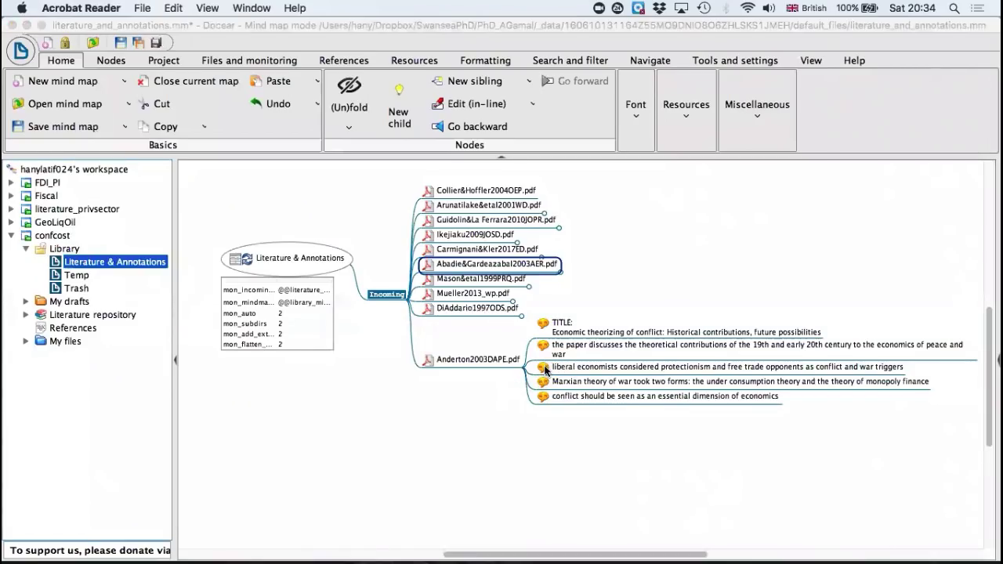
Step: Open the PDF from the comment about liberal economists and protectionism, inspect its note, close the PDF, and fold the Anderton2003DAPE.pdf node
click(544, 368)
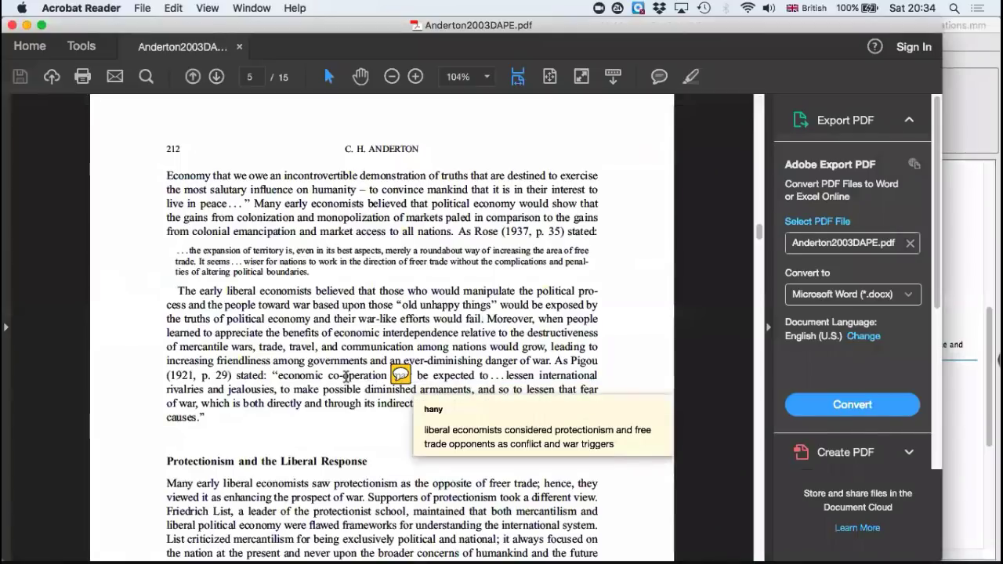
scroll(345, 376, down, 1)
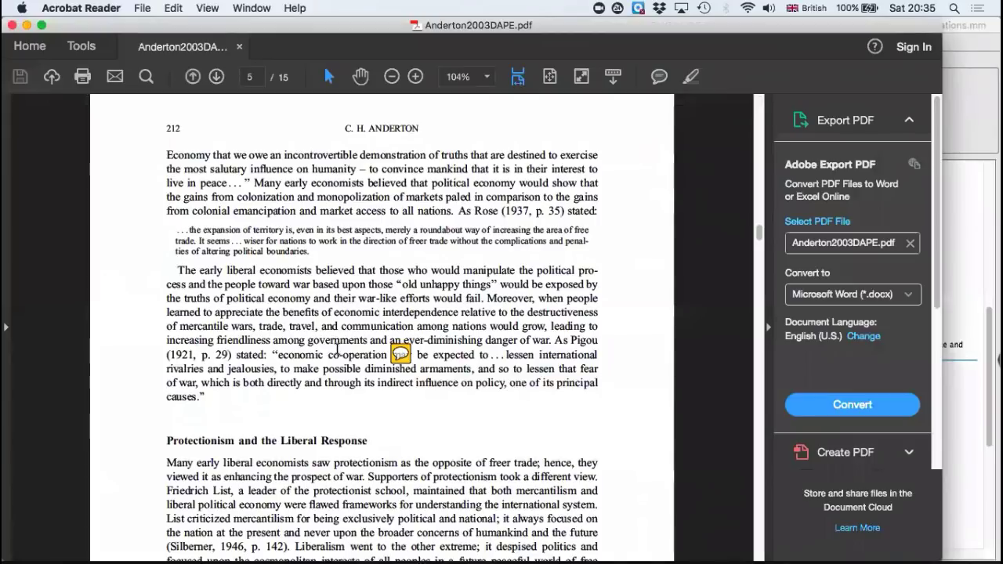
click(14, 28)
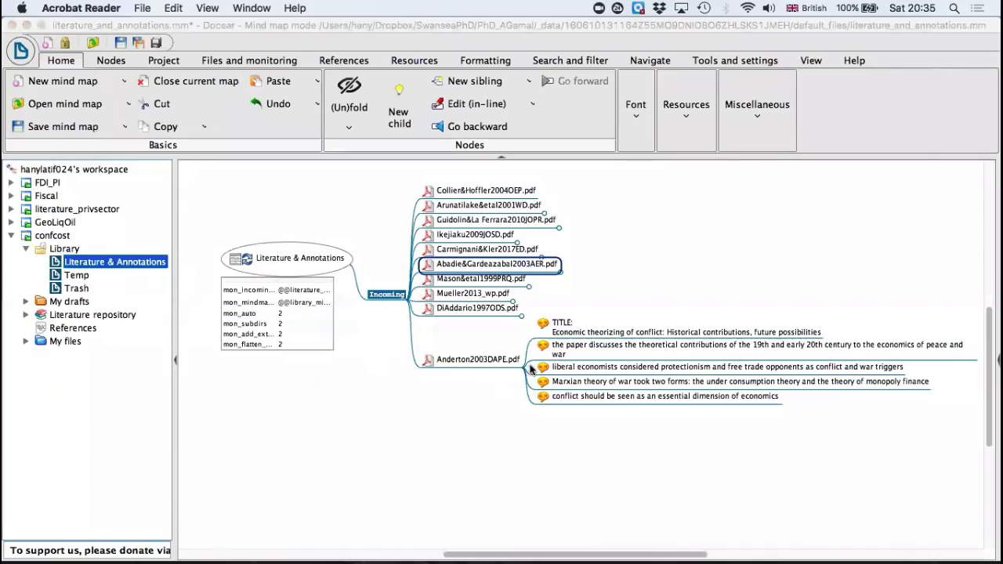
click(489, 412)
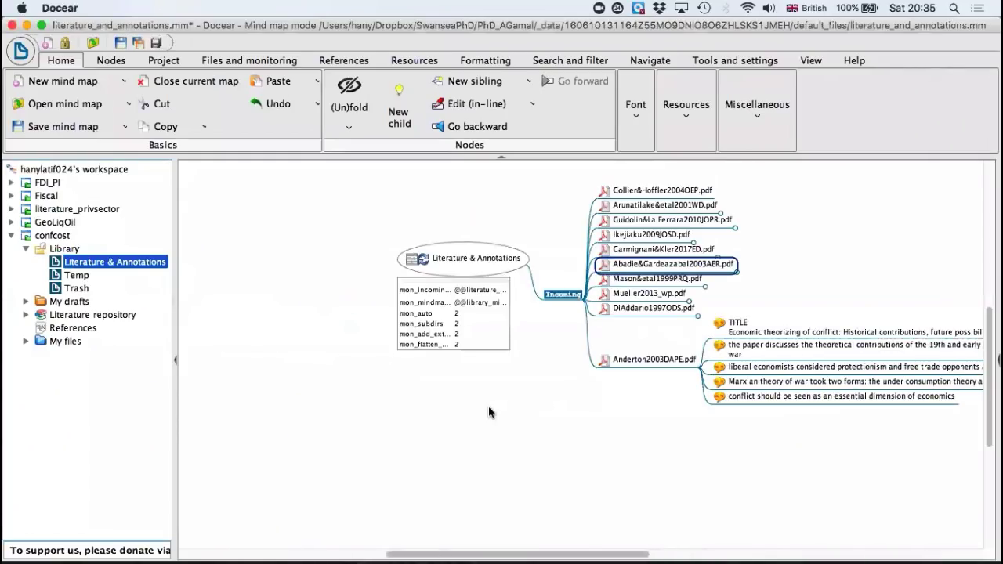
click(702, 361)
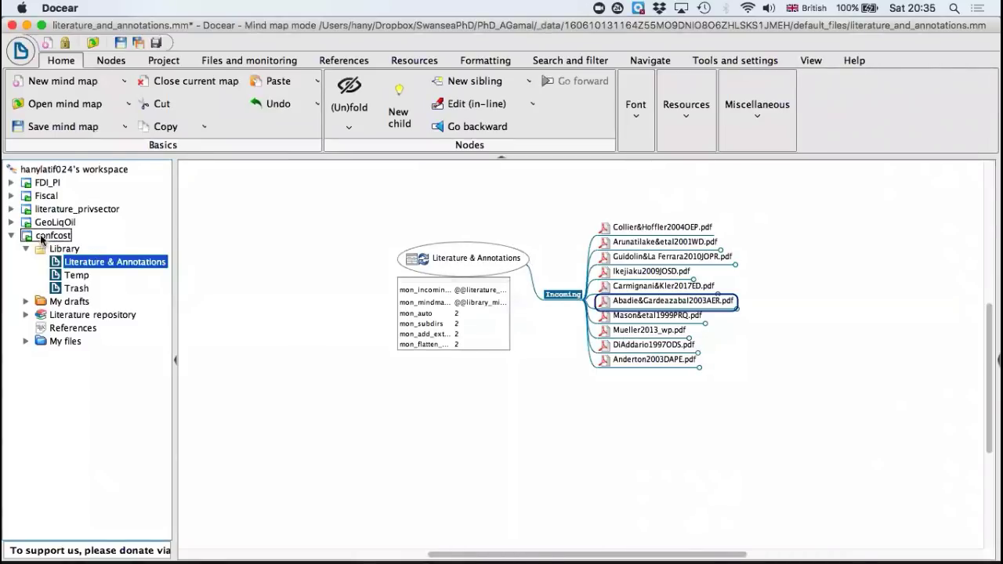
Step: Open the Literature & Annotations mind map from the Fiscal project's library
click(9, 196)
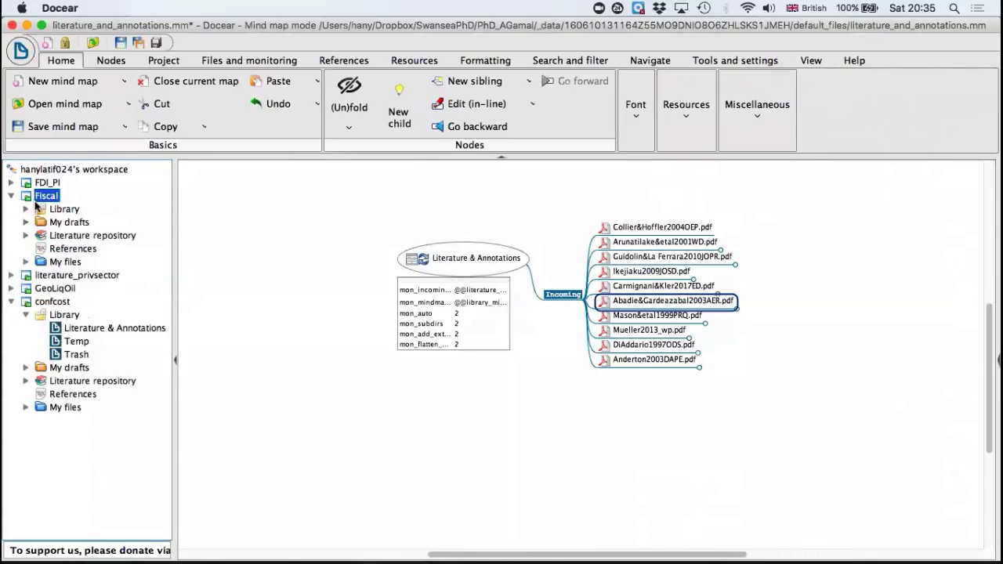
click(24, 210)
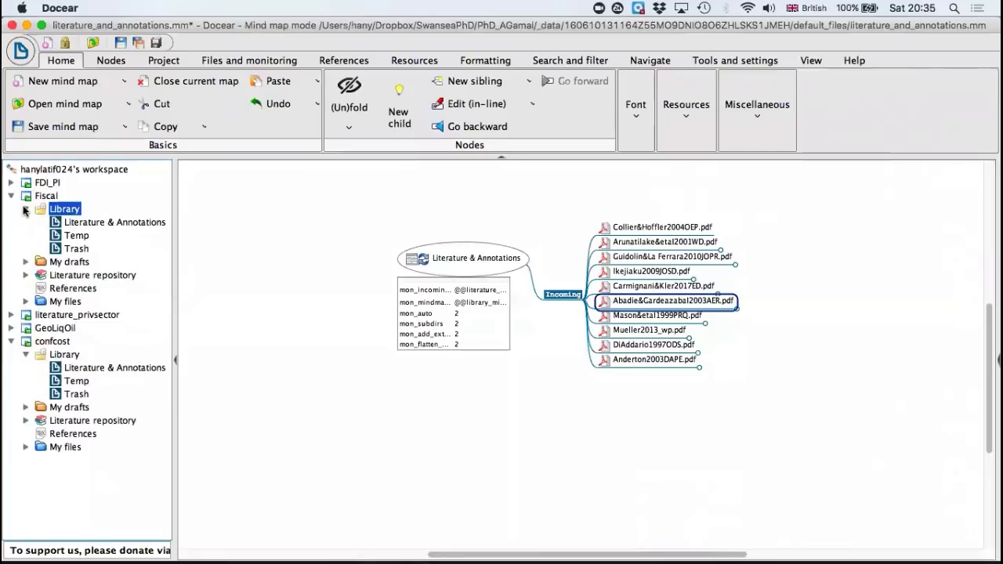
click(73, 224)
double_click(73, 226)
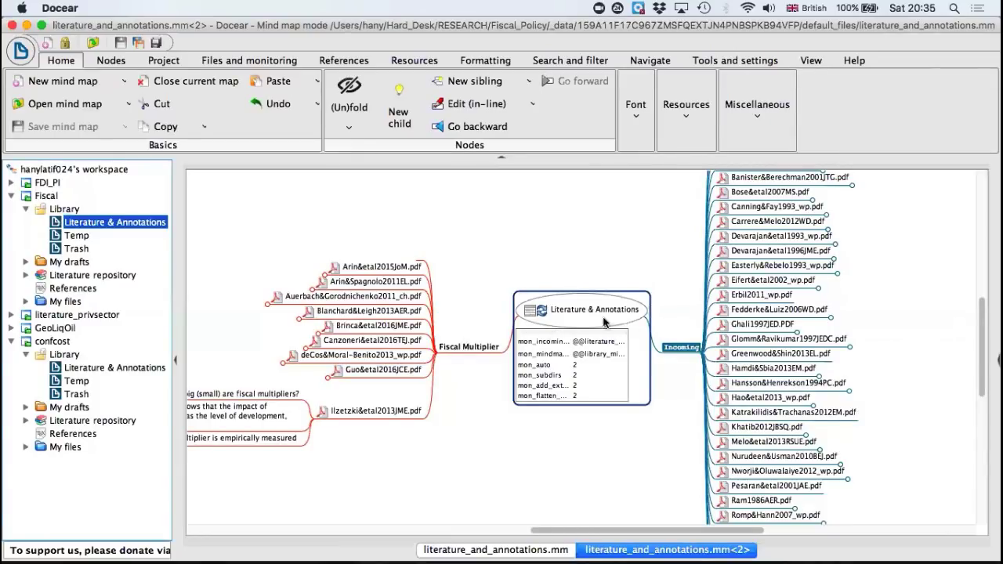
Step: Expand the Canning&Fay1993_wp.pdf node under Incoming and view its comments
scroll(676, 410, right, 3)
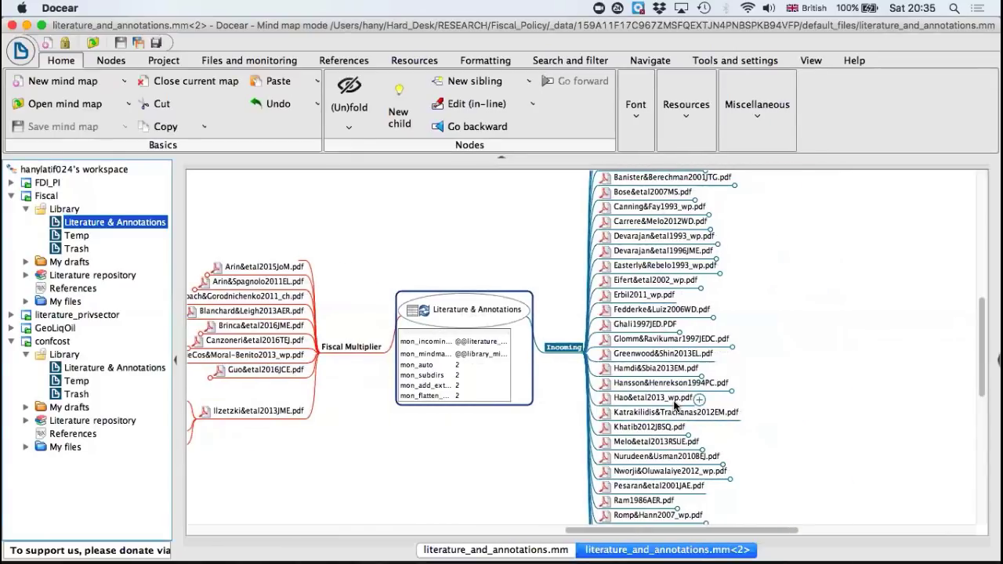
click(709, 210)
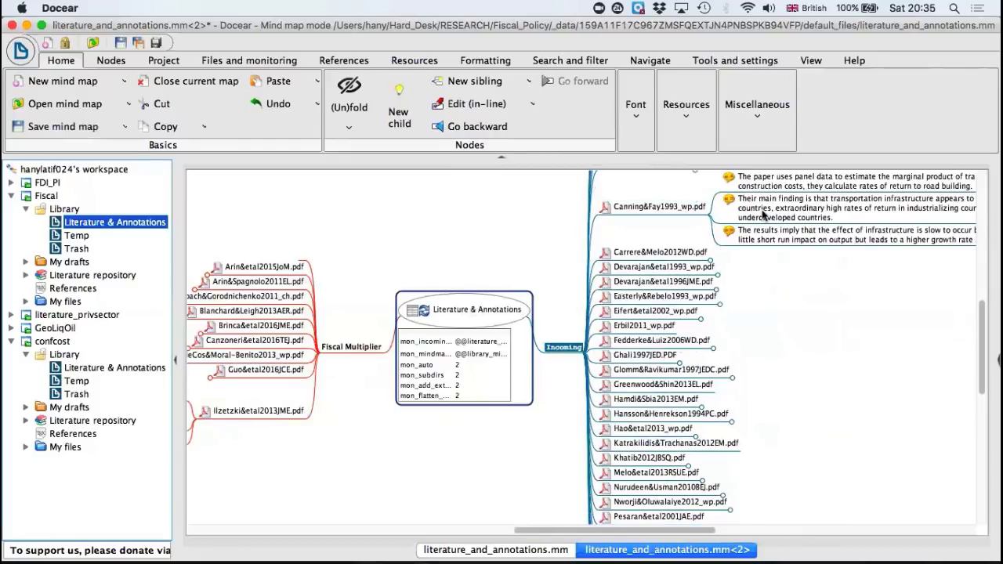
scroll(761, 209, up, 2)
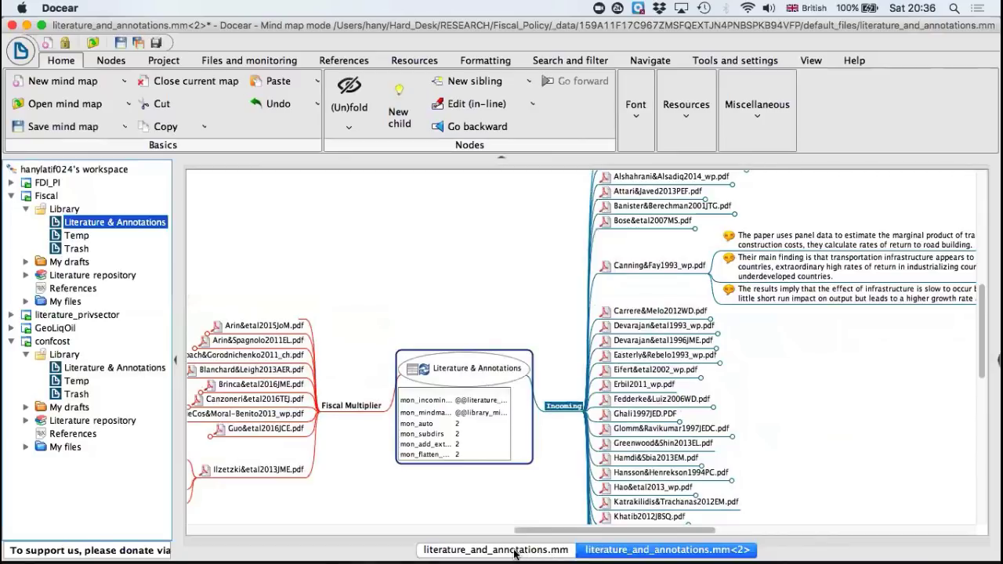
Step: Return to the confcost literature map, expand Anderton2003DAPE.pdf, and open the PDF from its comment about liberal economists and protectionism
click(478, 550)
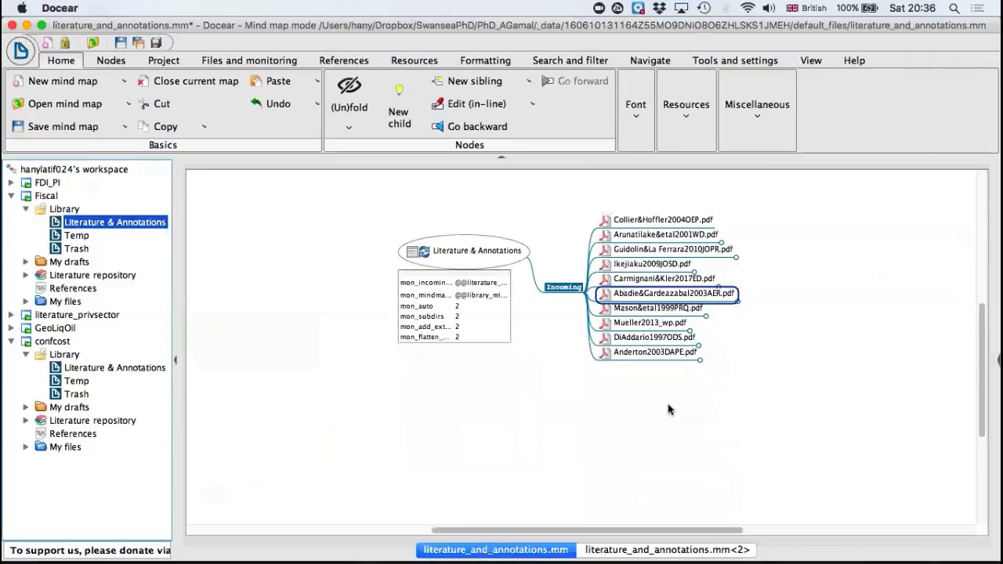
click(703, 354)
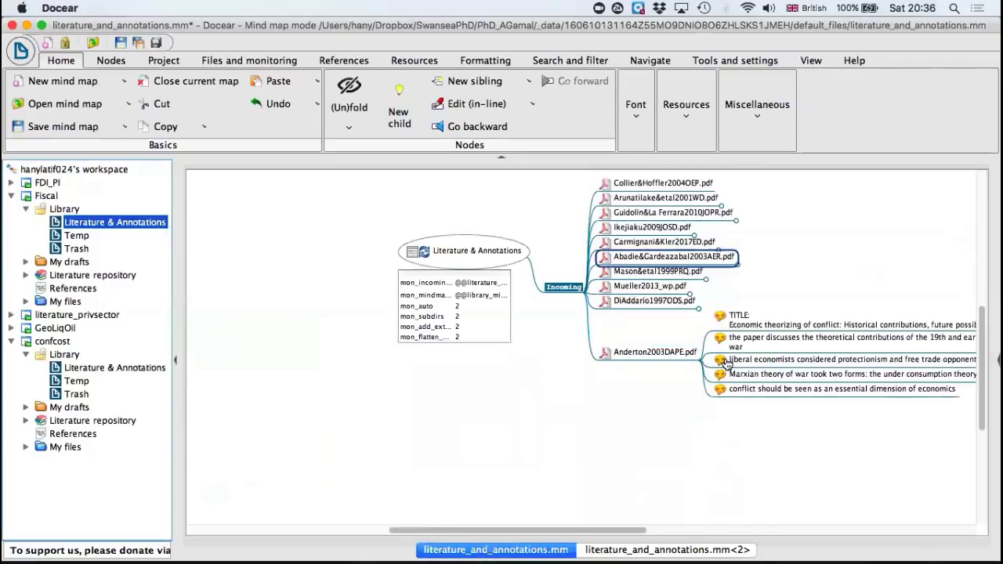
click(721, 361)
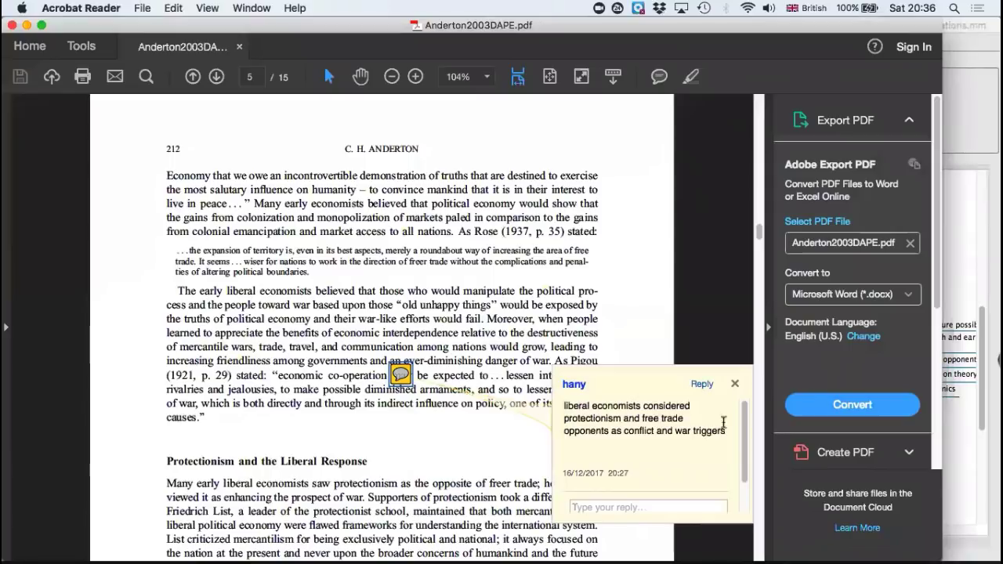
Step: Close the comment's note and the Anderton2003DAPE.pdf document, and return to the literature mind map in Docear
click(733, 390)
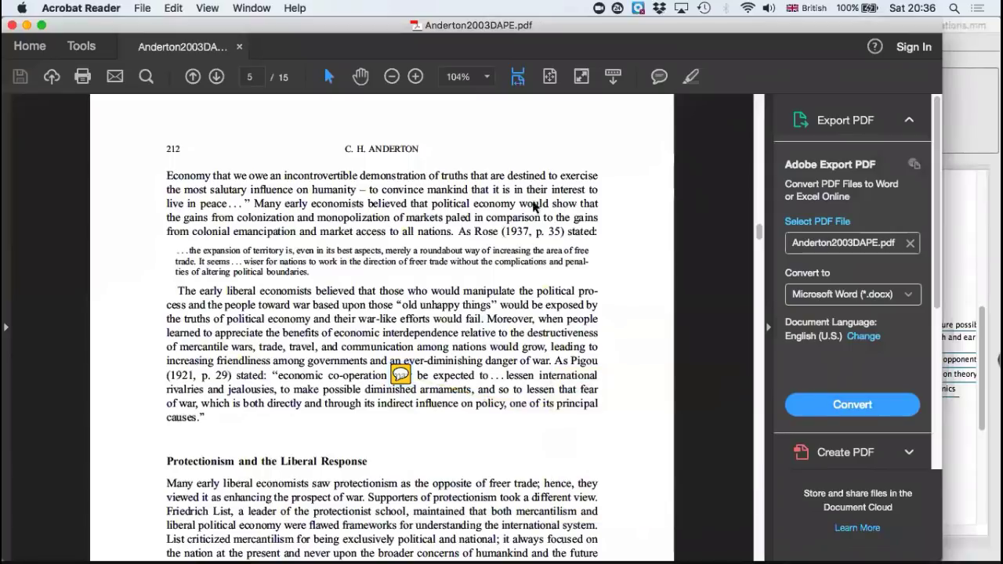
click(12, 26)
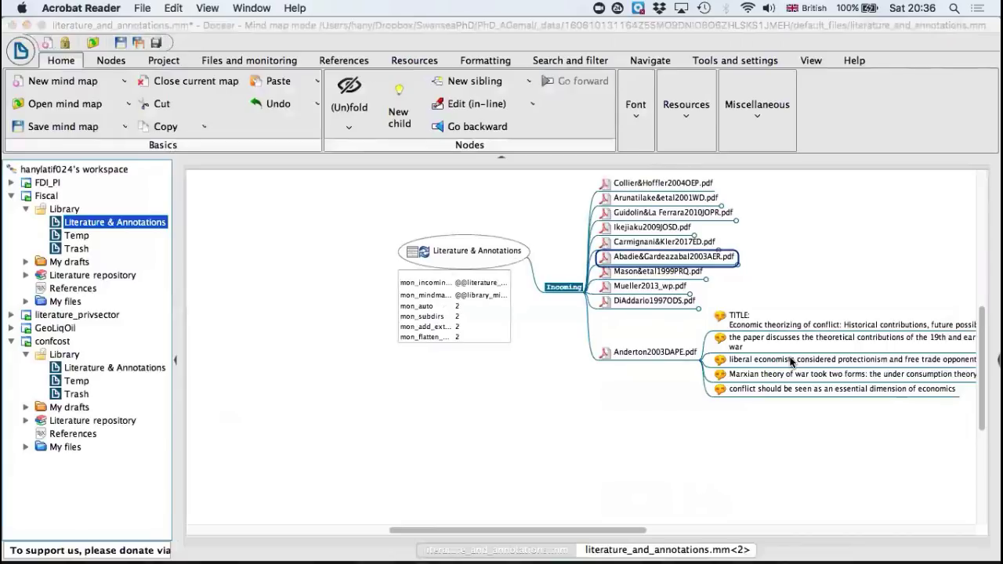
click(229, 46)
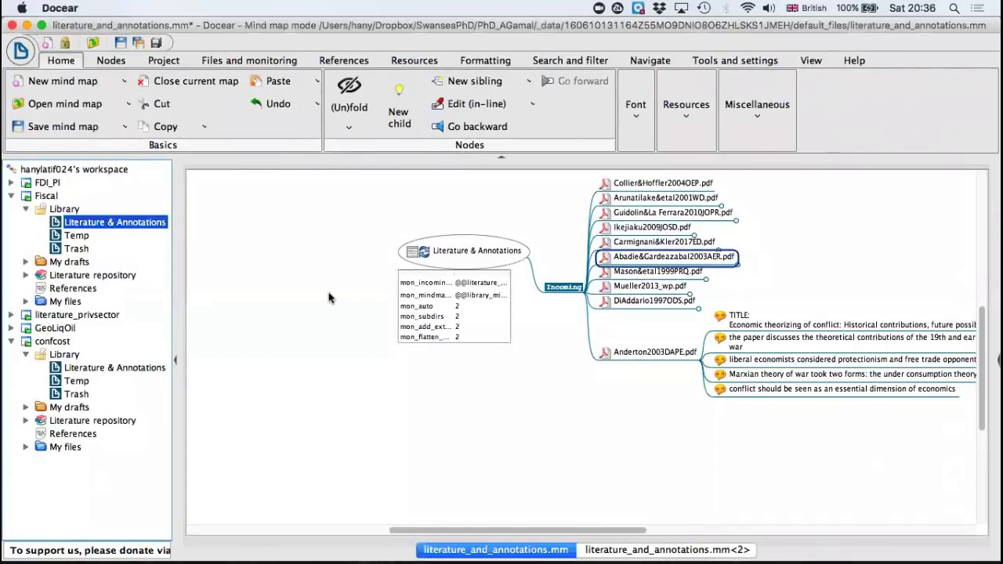
Step: Collapse the Fiscal project in the workspace tree and save the confcost literature map
click(13, 197)
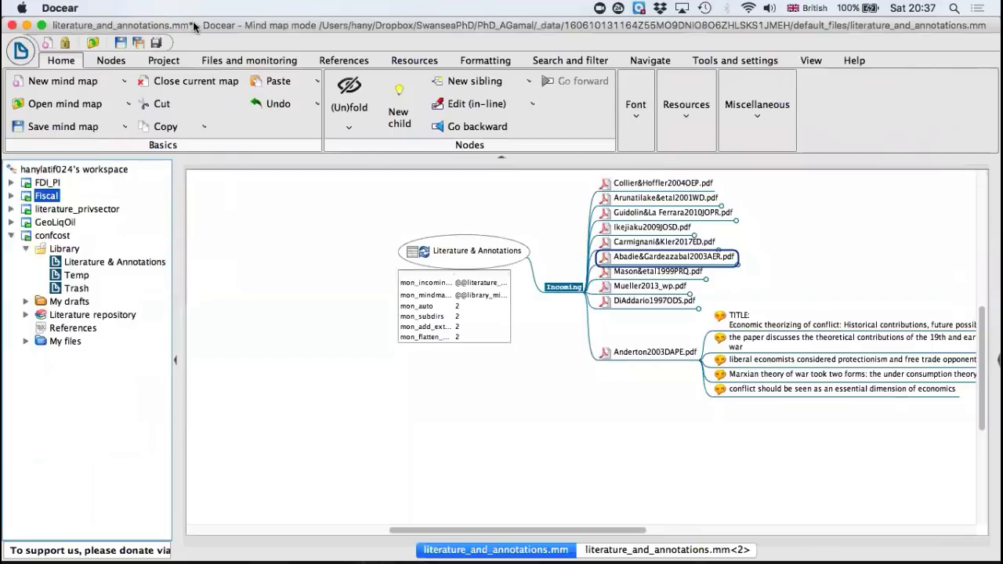
click(122, 44)
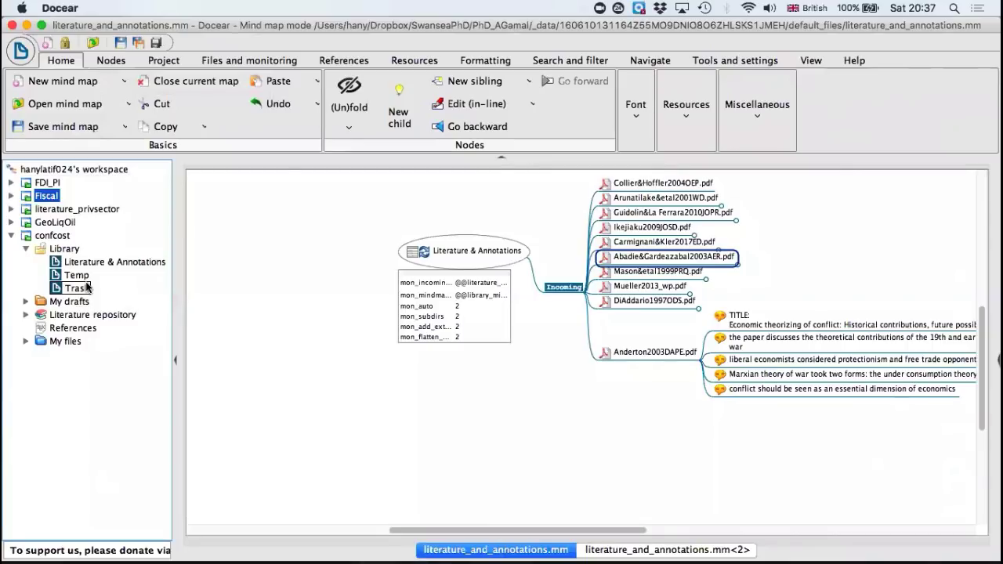
click(138, 264)
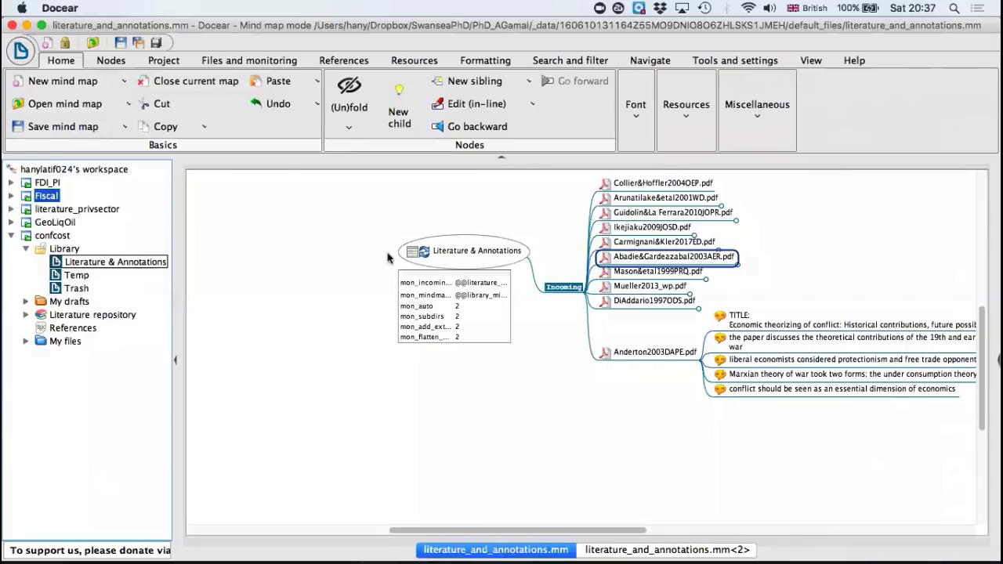
Step: Add a child node named "Measuring Cost" to the Literature & Annotations root node
click(463, 246)
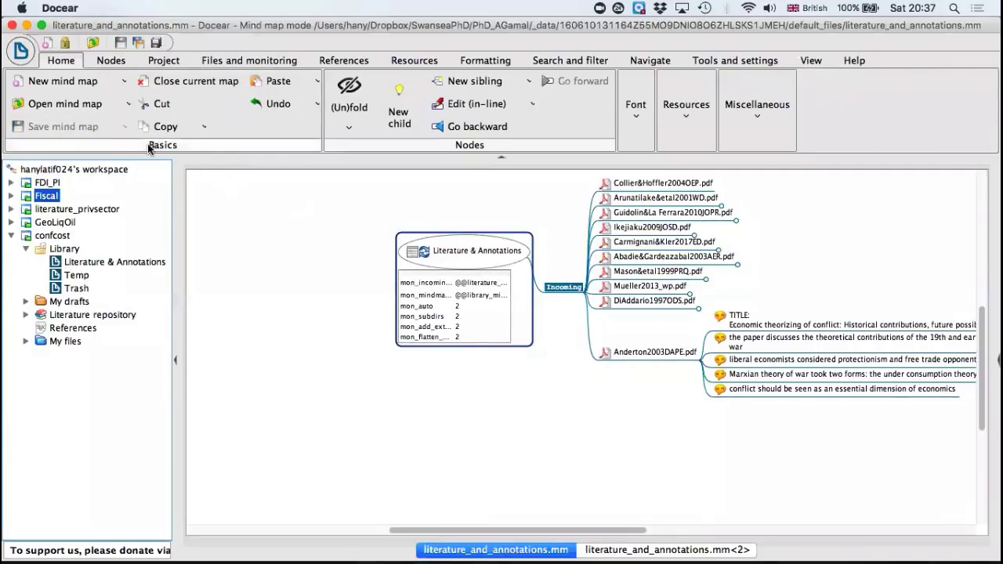
click(110, 62)
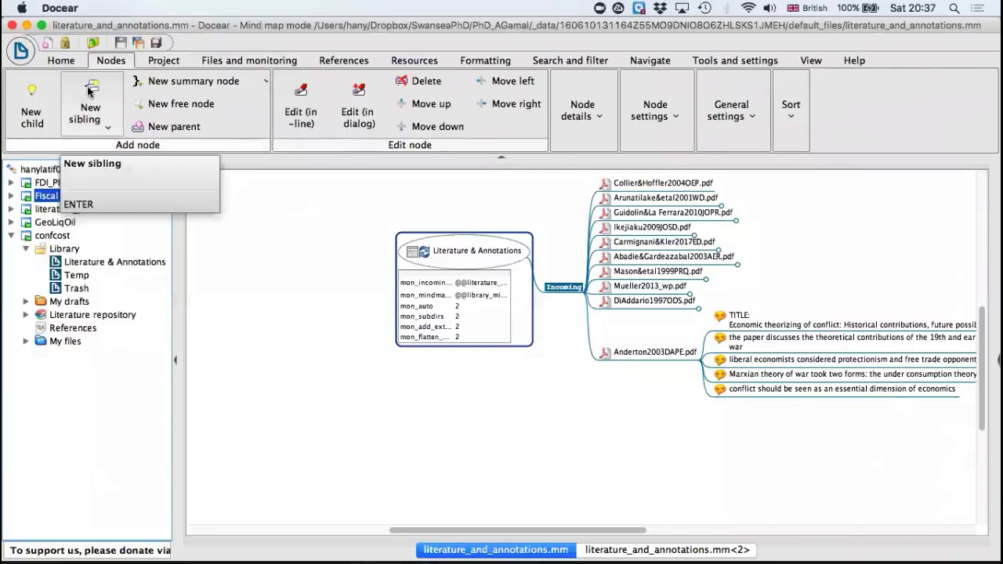
click(42, 100)
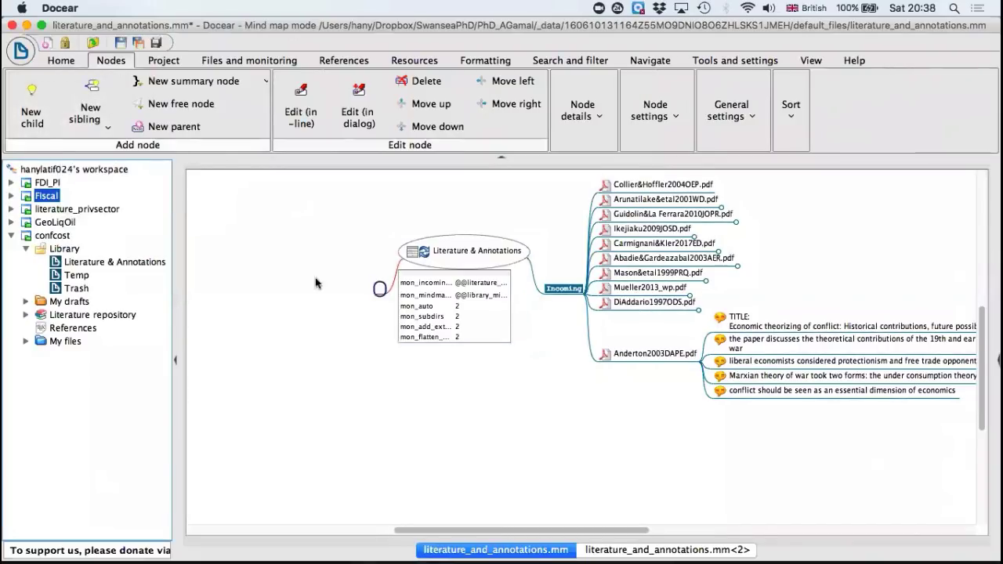
double_click(379, 290)
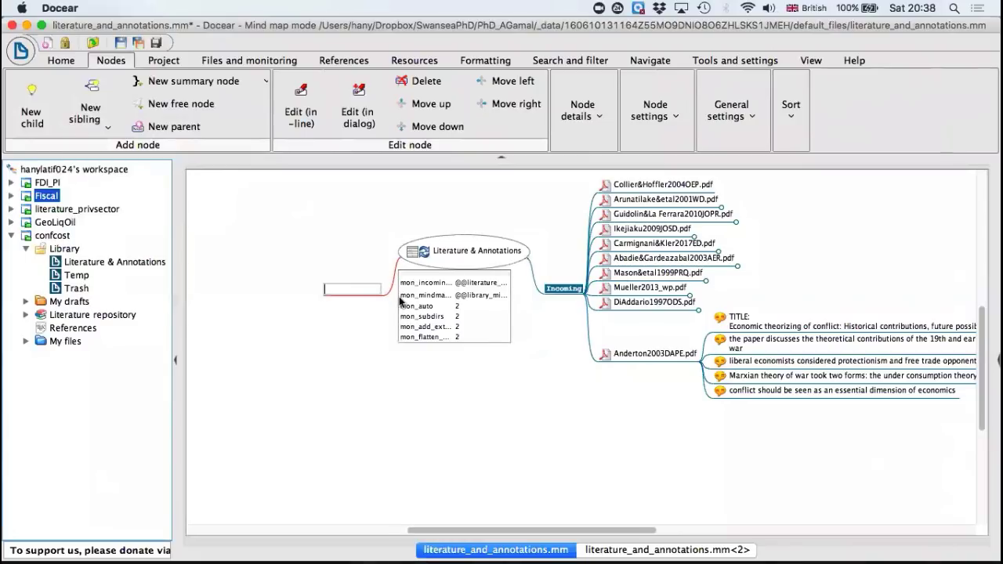
text(Cost)
key(BackSpace)
key(BackSpace)
key(BackSpace)
key(BackSpace)
key(BackSpace)
text(Measuring)
text(Cost)
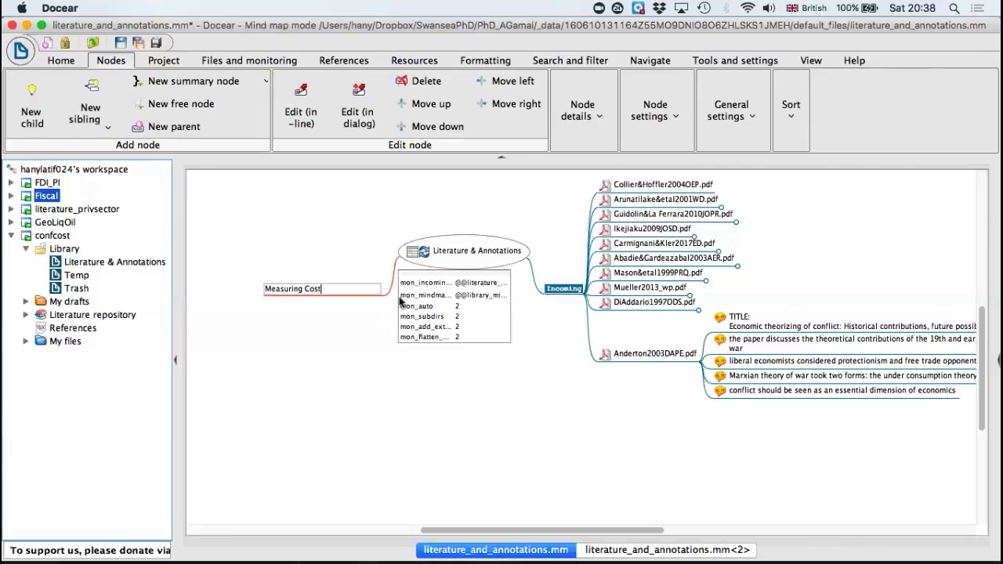
click(358, 350)
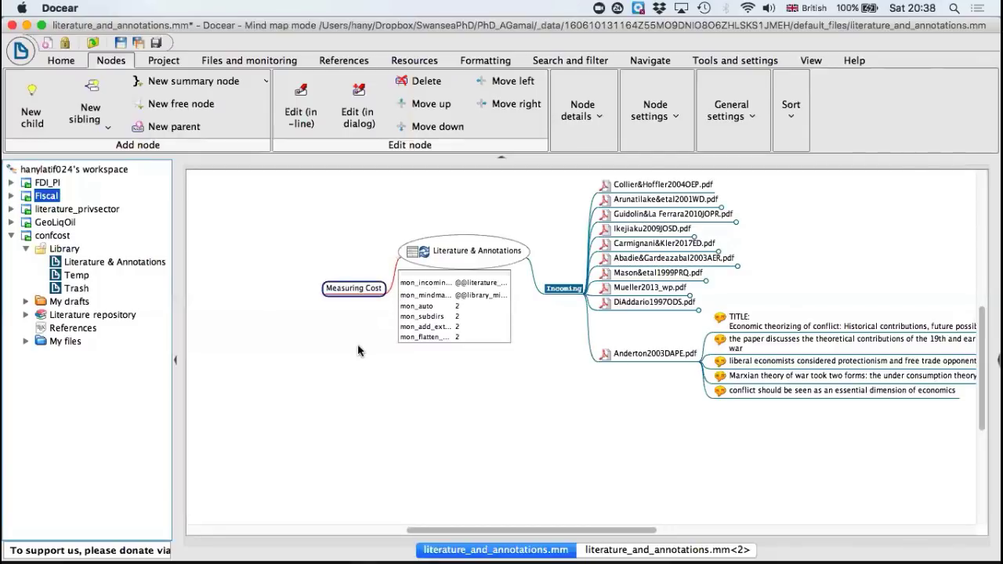
Step: Make the Measuring Cost node's text bold and set its colour to blue
double_click(349, 288)
triple_click(350, 288)
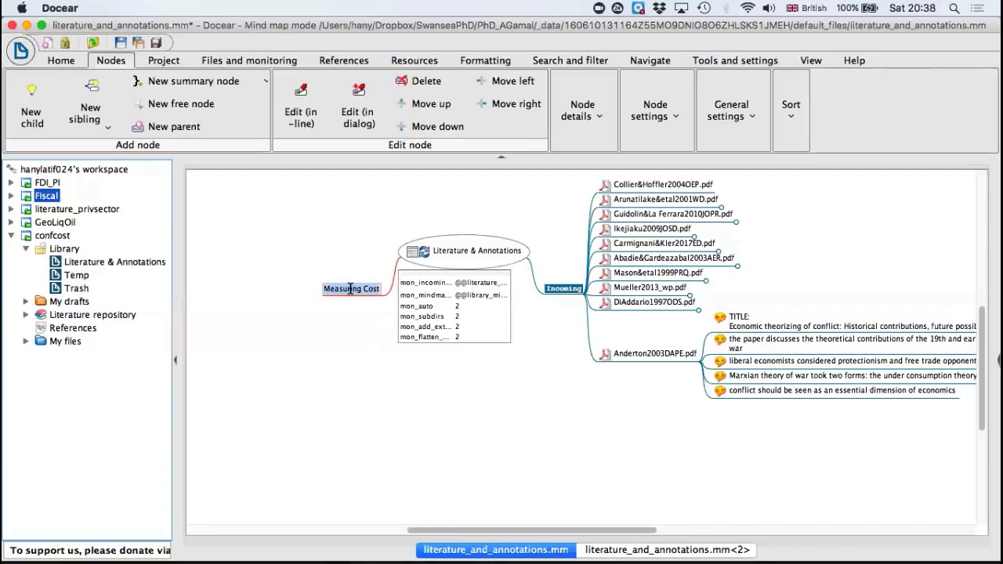
click(356, 309)
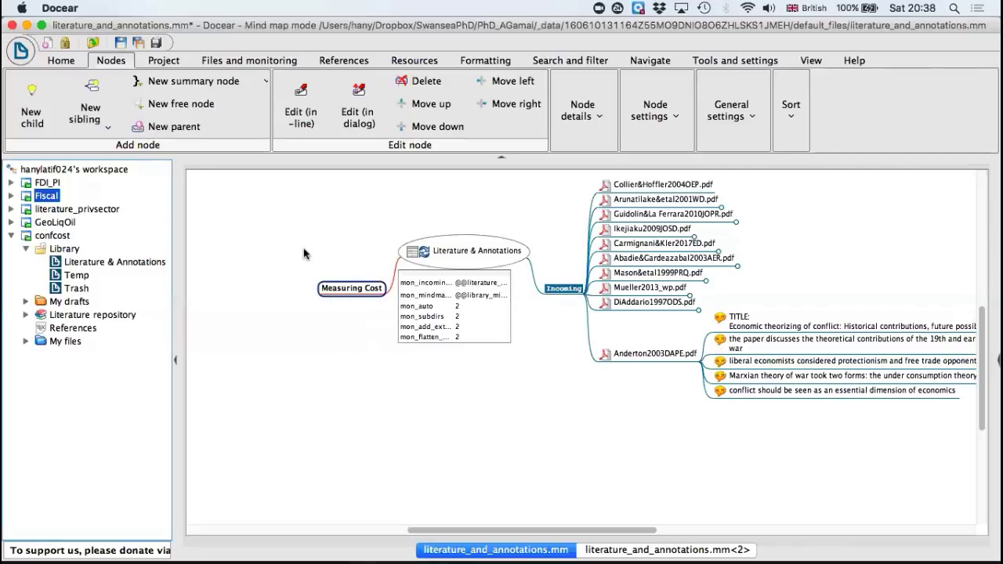
click(487, 61)
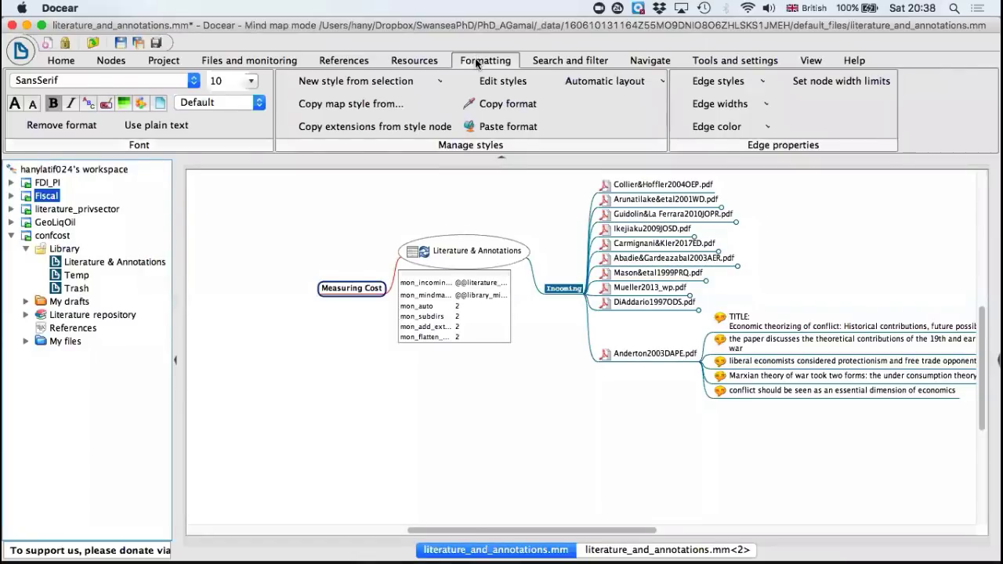
click(88, 109)
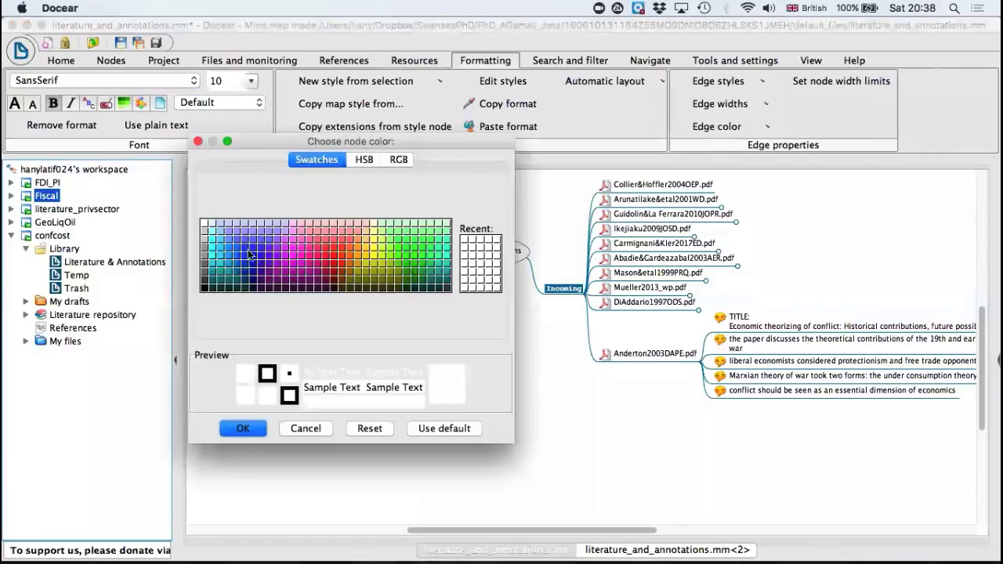
click(248, 253)
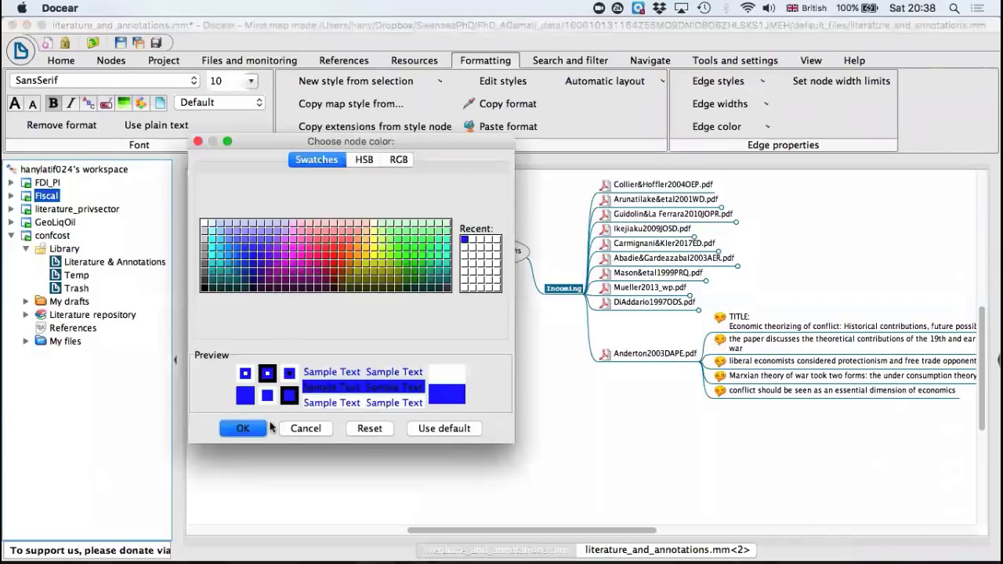
click(243, 428)
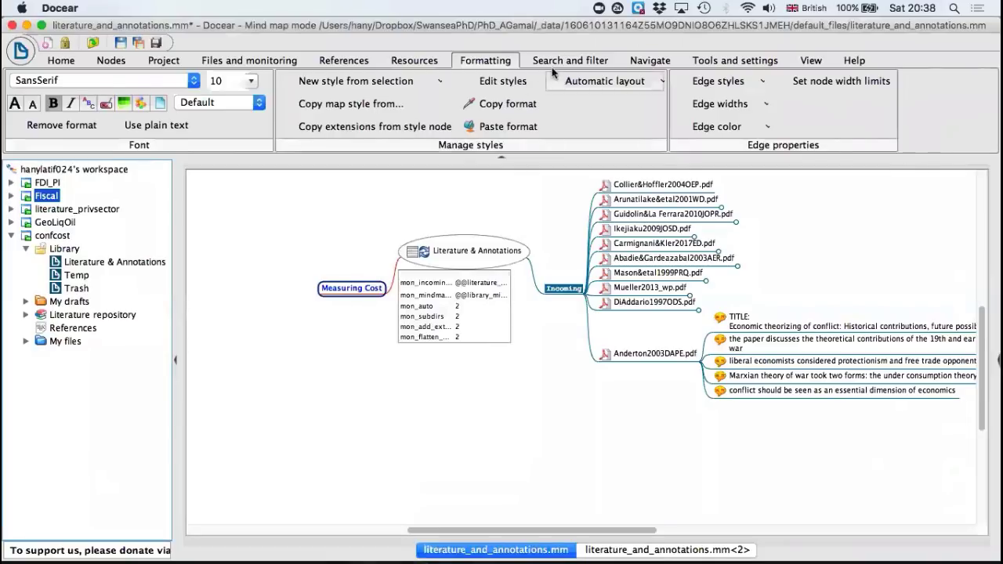
Step: Add an empty child node under the Measuring Cost node
click(111, 61)
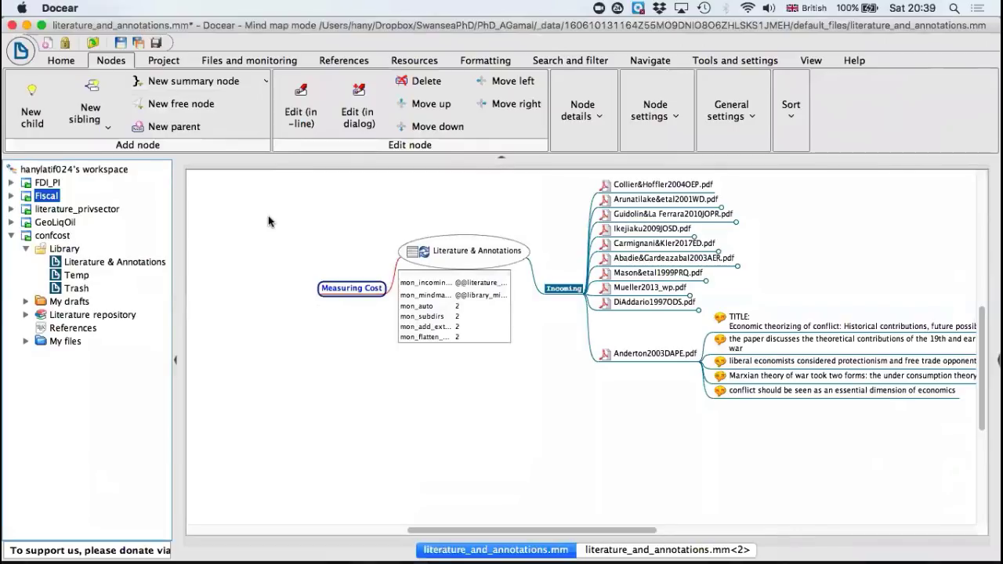
scroll(267, 216, up, 5)
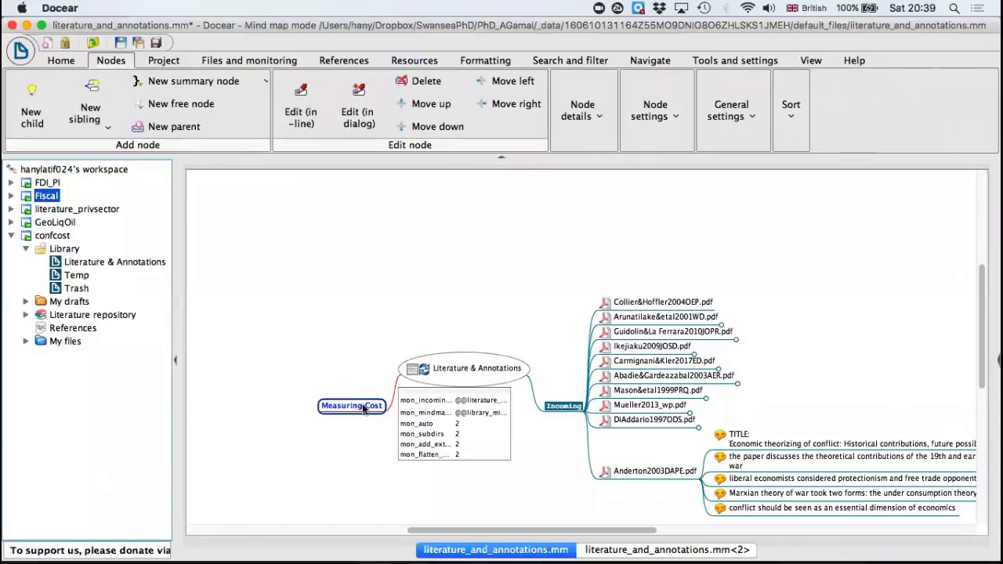
click(32, 111)
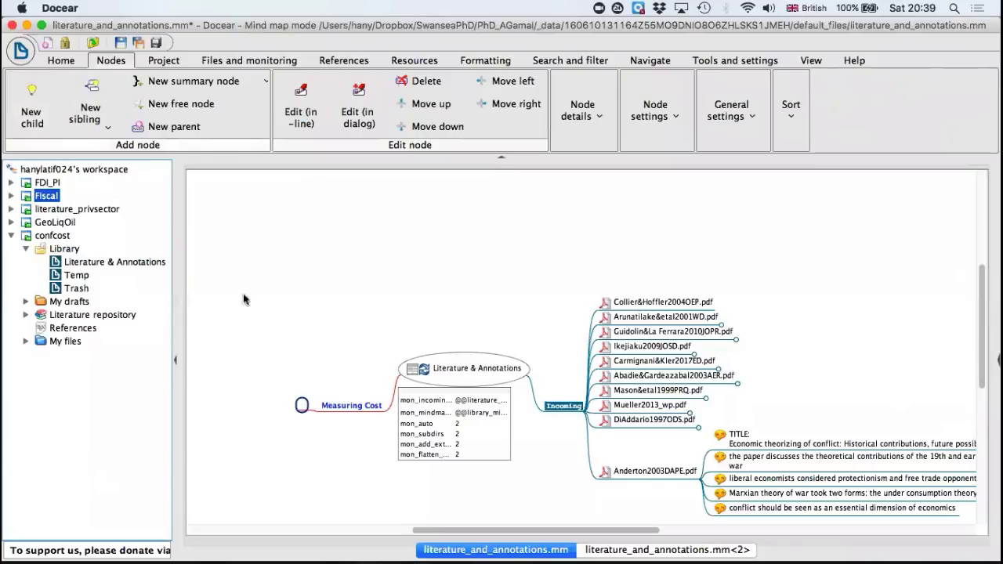
click(315, 407)
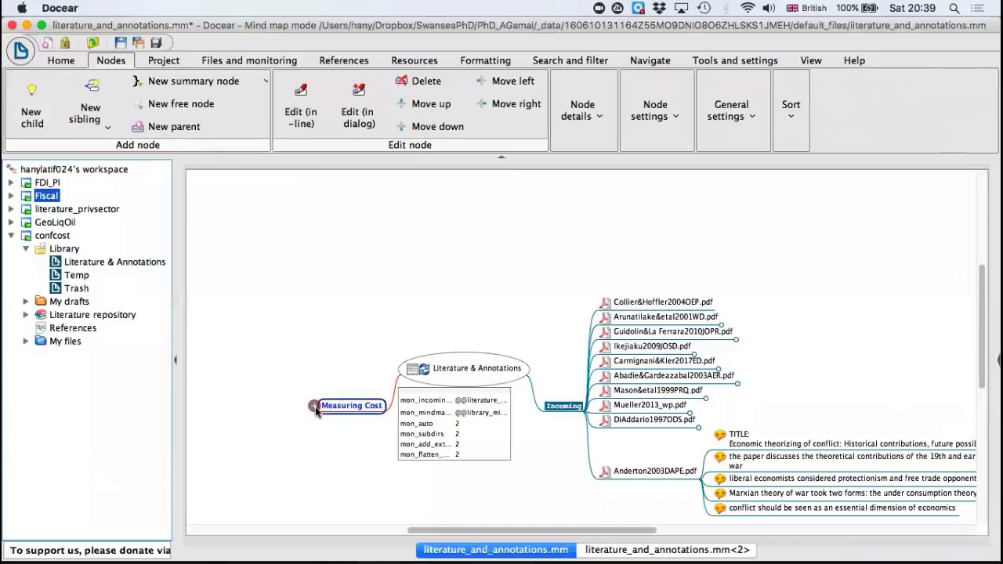
click(315, 407)
Step: Cut the Collier&Hoffler2004OEP.pdf node from Incoming and paste it into the empty node under Measuring Cost
click(627, 303)
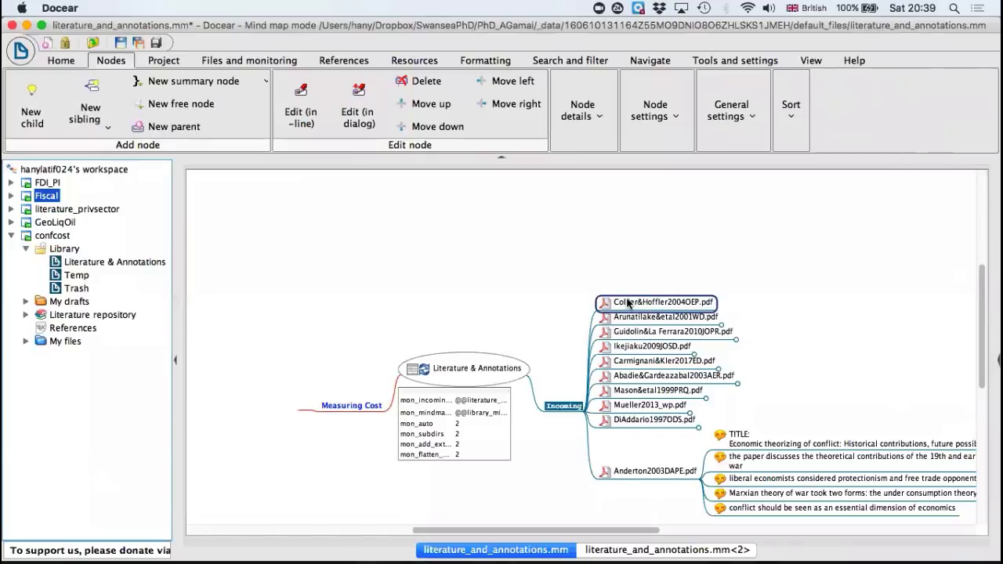
key(Delete)
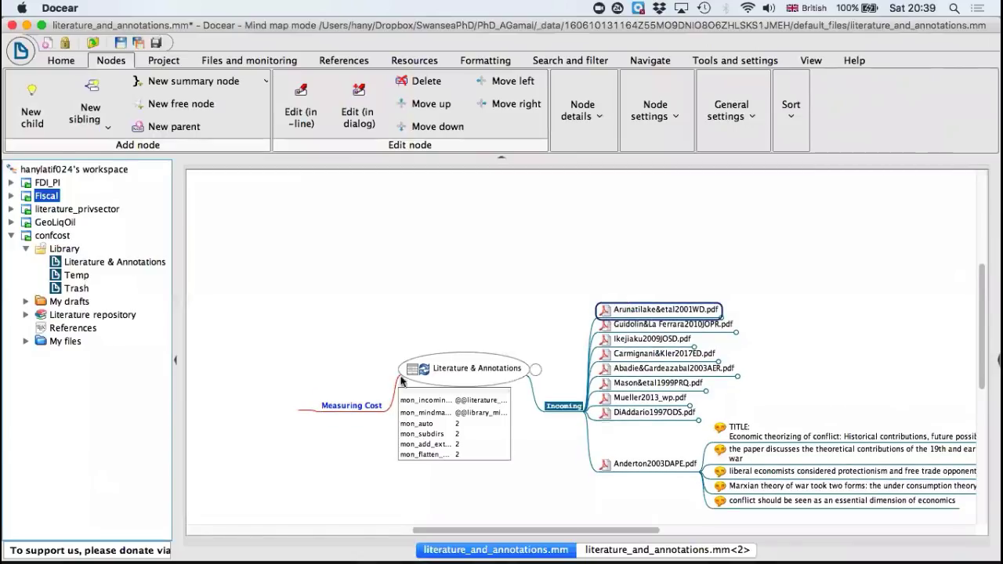
click(302, 406)
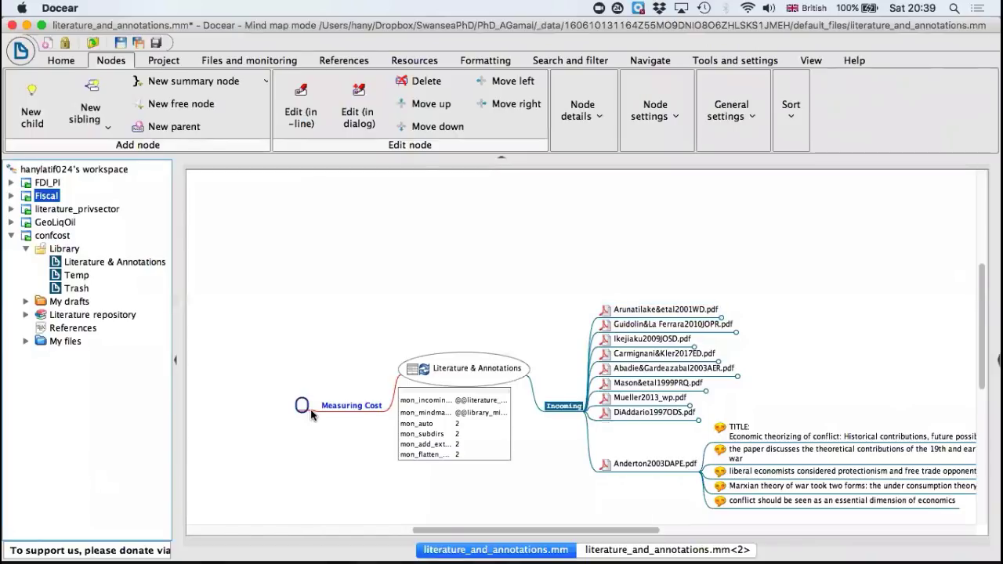
key(super+v)
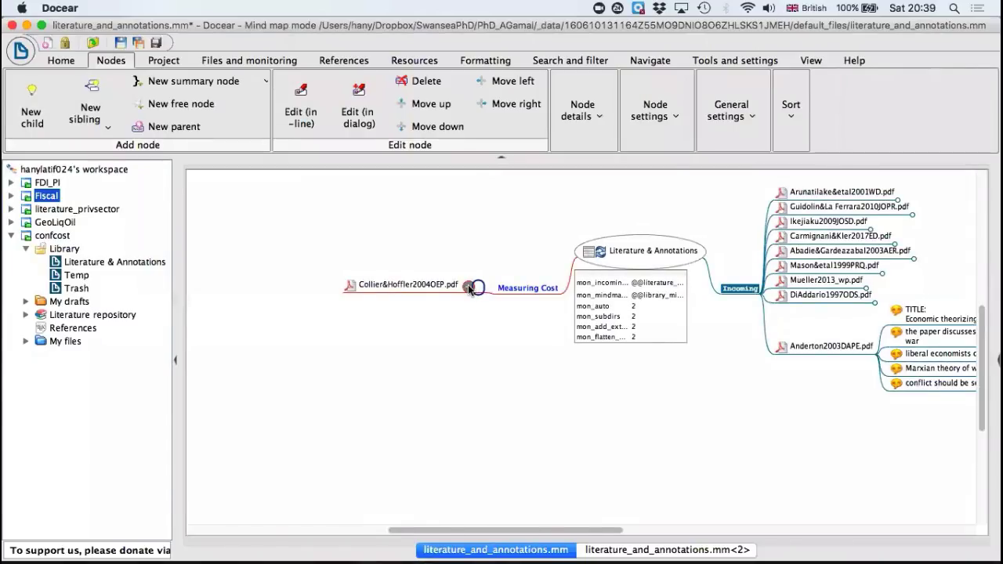
click(428, 281)
key(Delete)
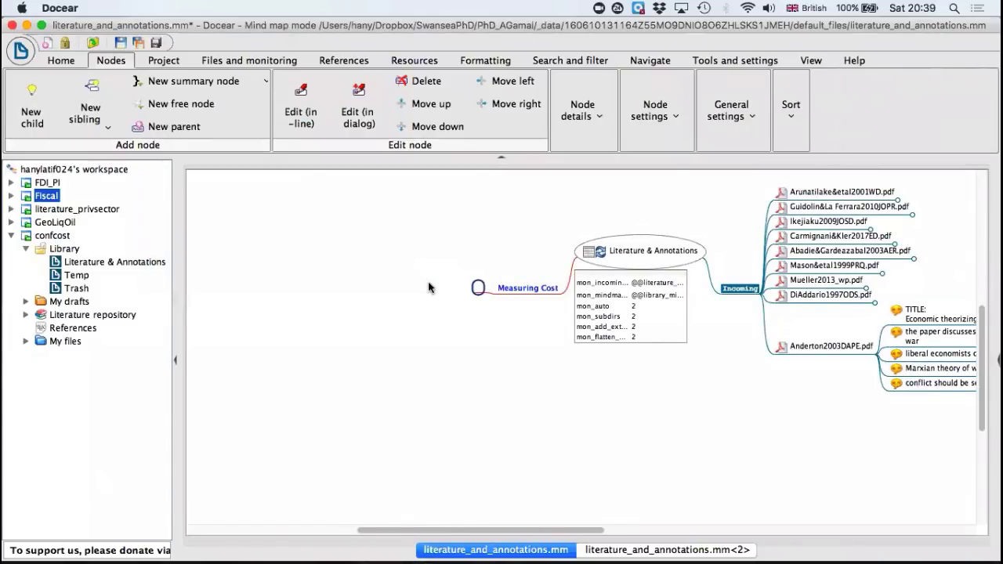
click(478, 288)
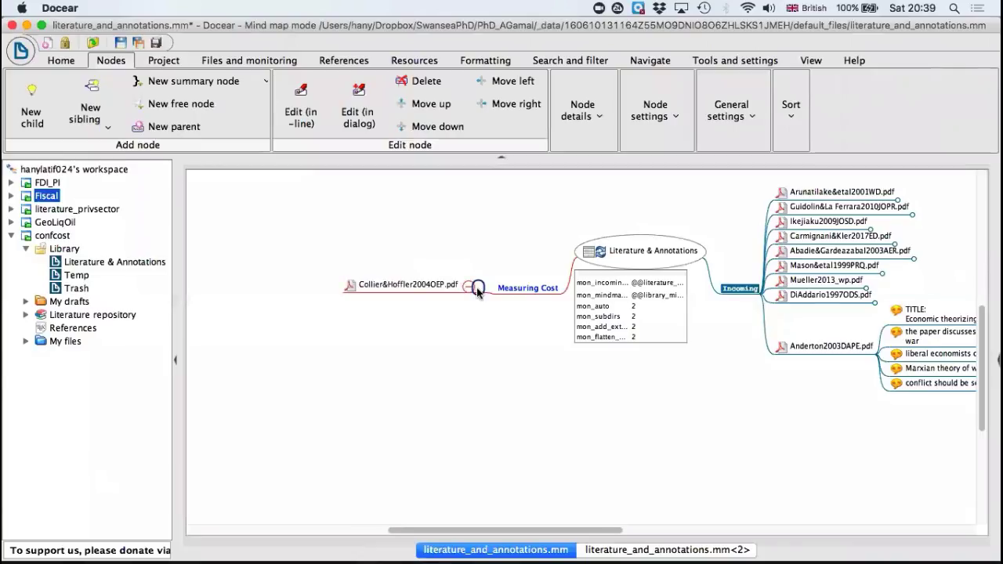
Step: Add an empty sibling beside Collier&Hoffler2004OEP.pdf and move Arunatilake&etal2001WD.pdf from Incoming into it
click(395, 283)
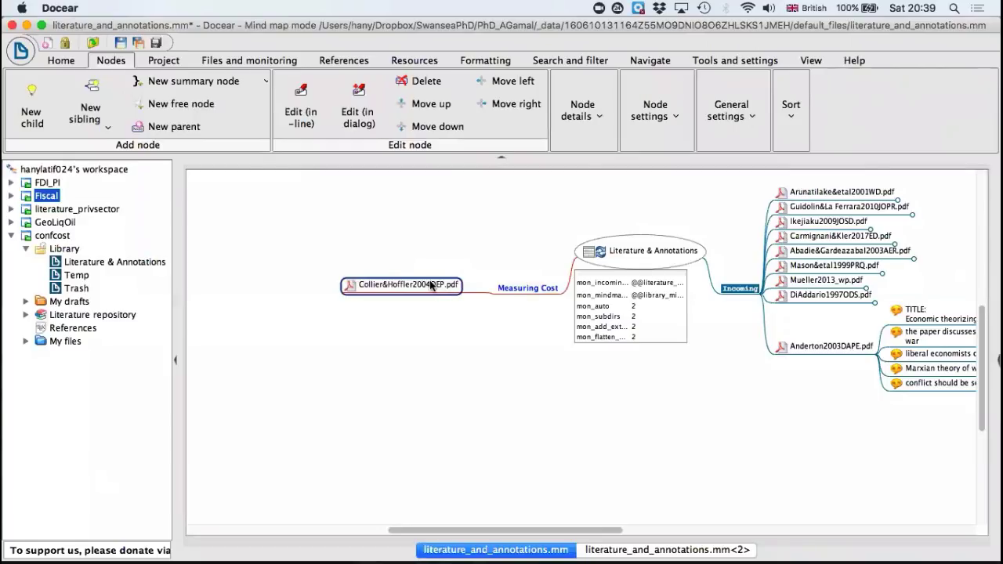
click(91, 95)
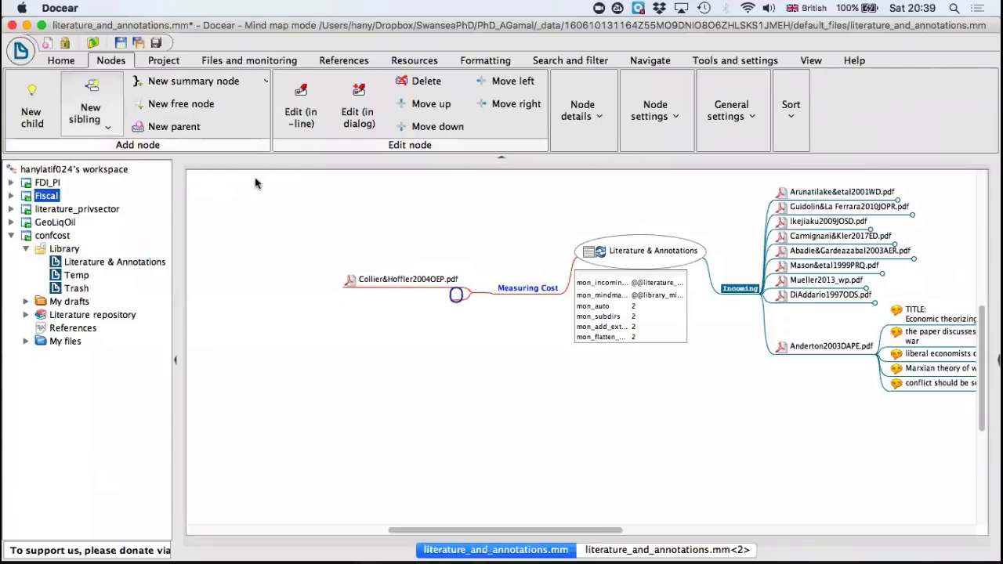
click(814, 194)
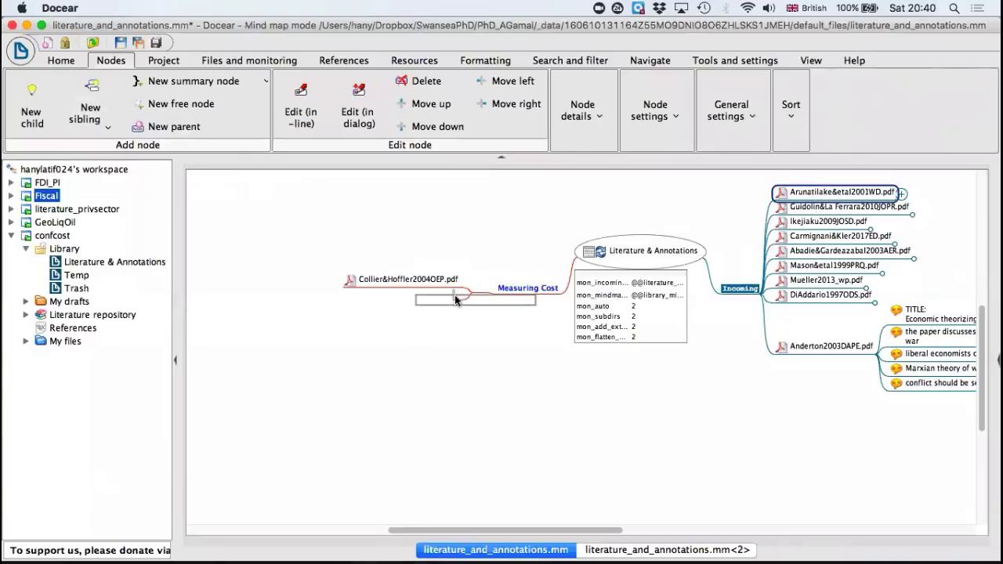
drag(454, 295, 454, 295)
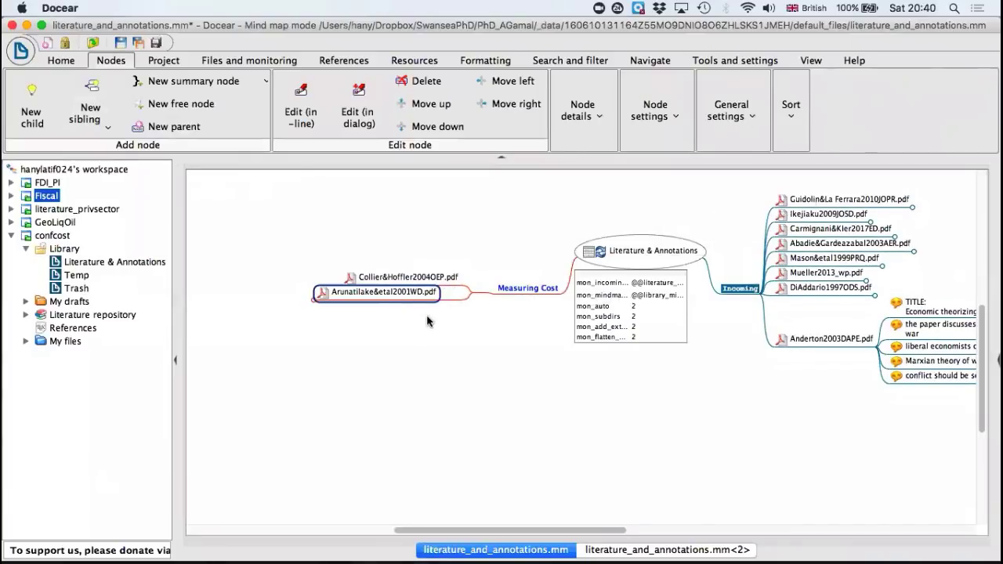
Step: Fold the Measuring Cost branch and unfold it again
click(490, 289)
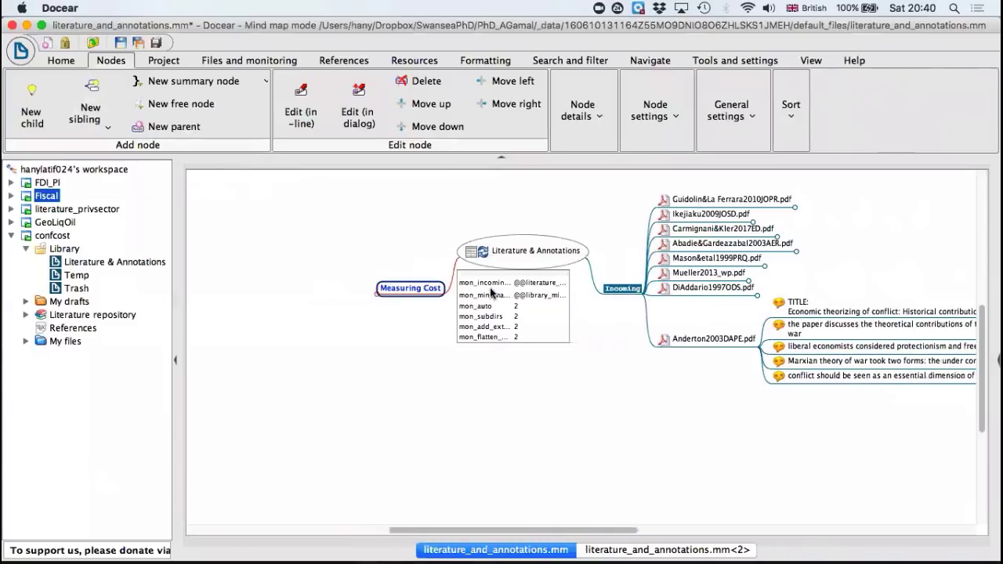
click(375, 290)
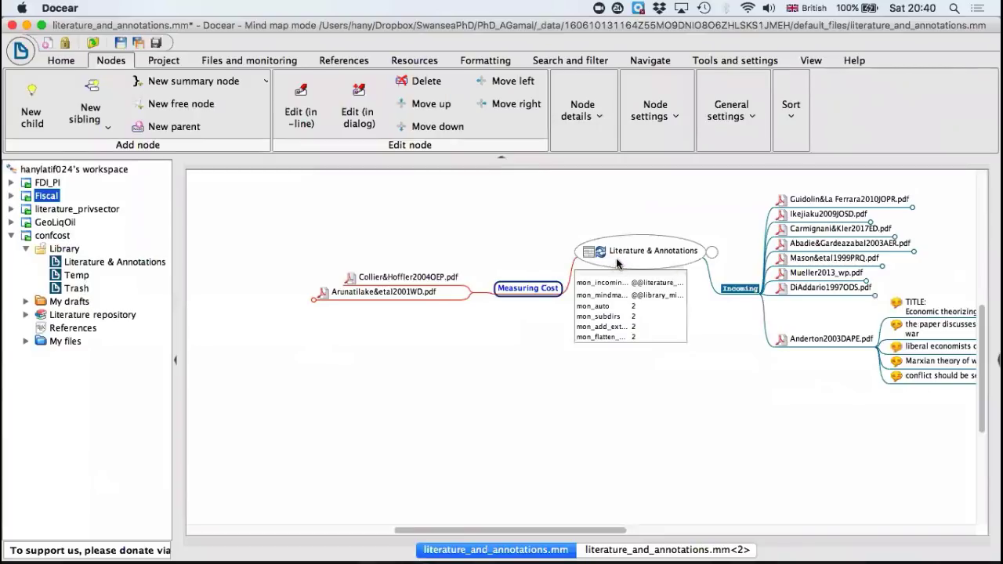
Step: Add a child node titled "another one" to the Literature & Annotations root node
click(620, 260)
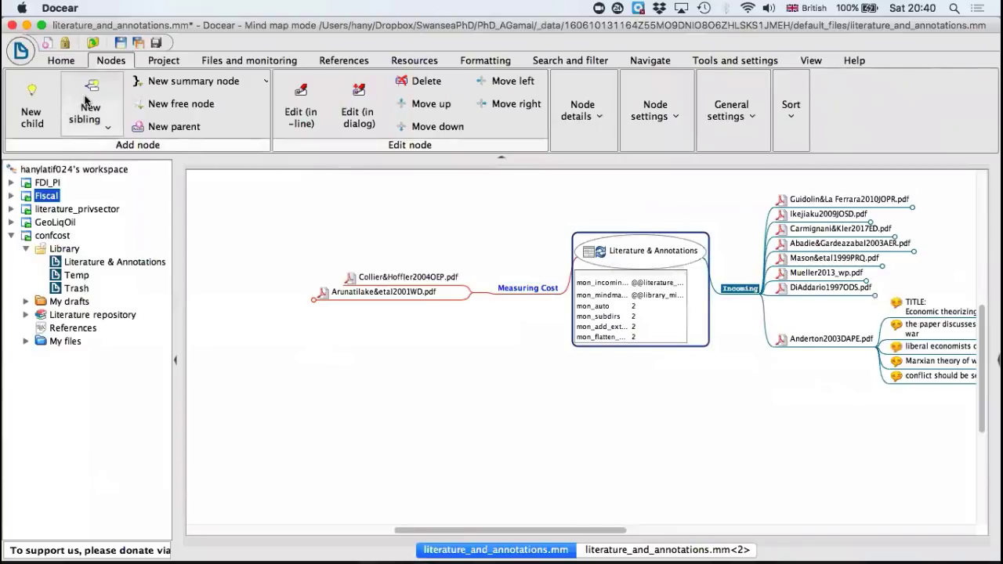
click(43, 100)
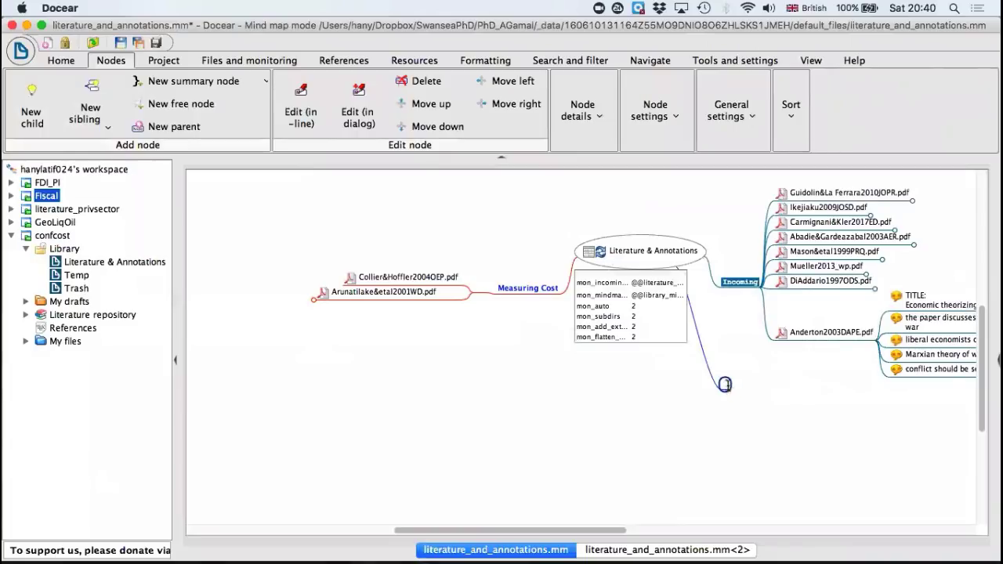
text(another one)
key(Return)
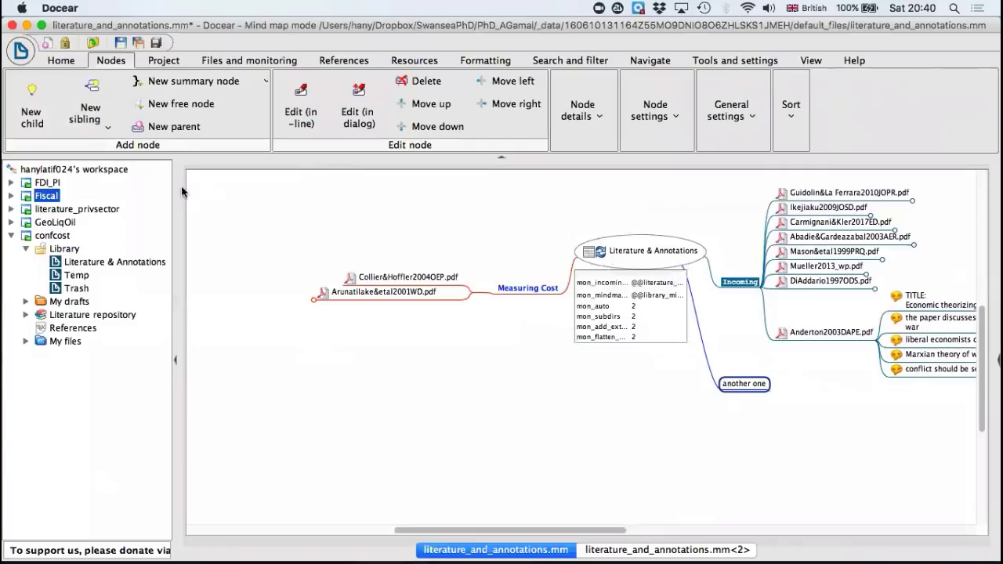
Step: Fold the comments of Anderton2003DAPE.pdf under Incoming
click(371, 279)
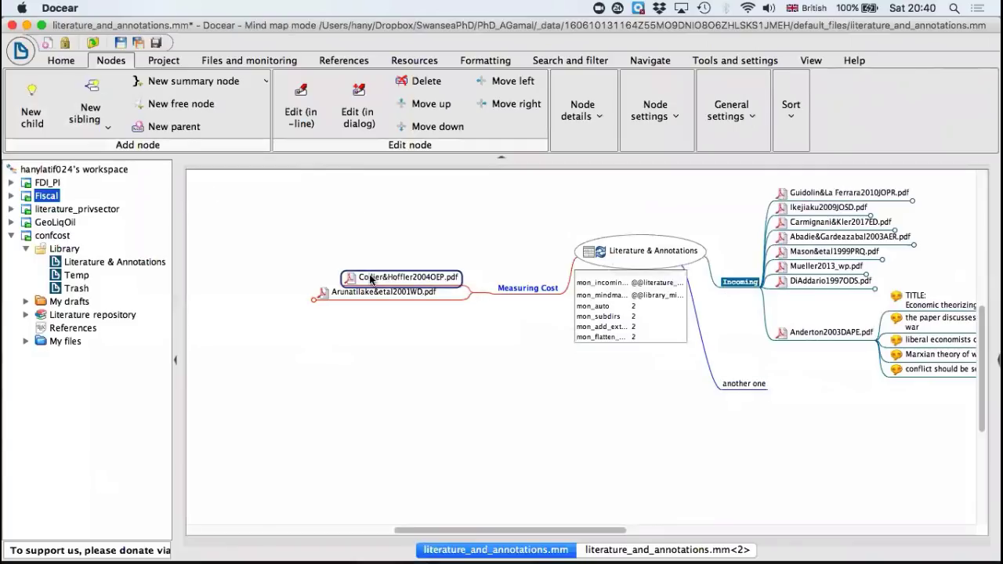
click(312, 297)
click(310, 296)
scroll(741, 310, right, 5)
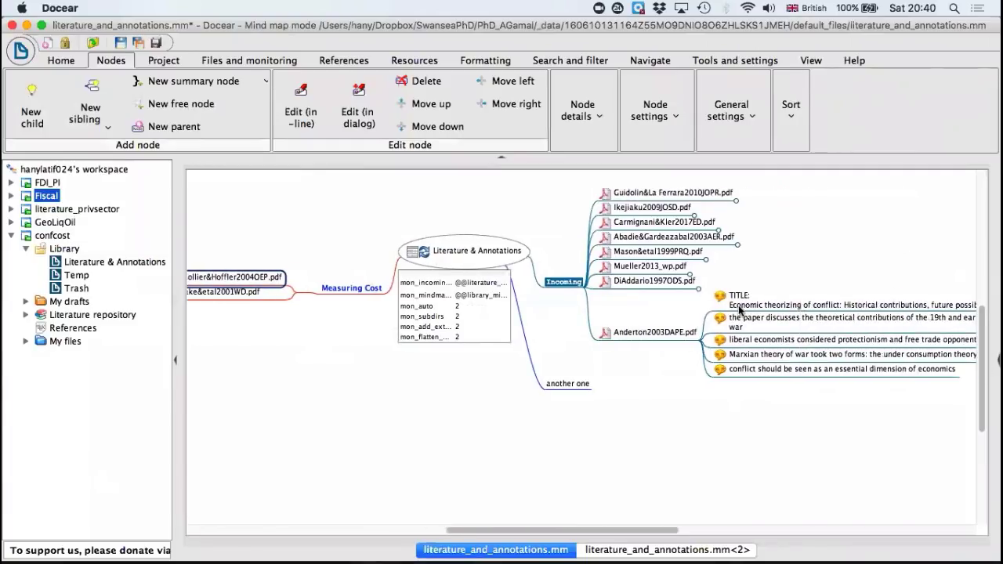
click(702, 335)
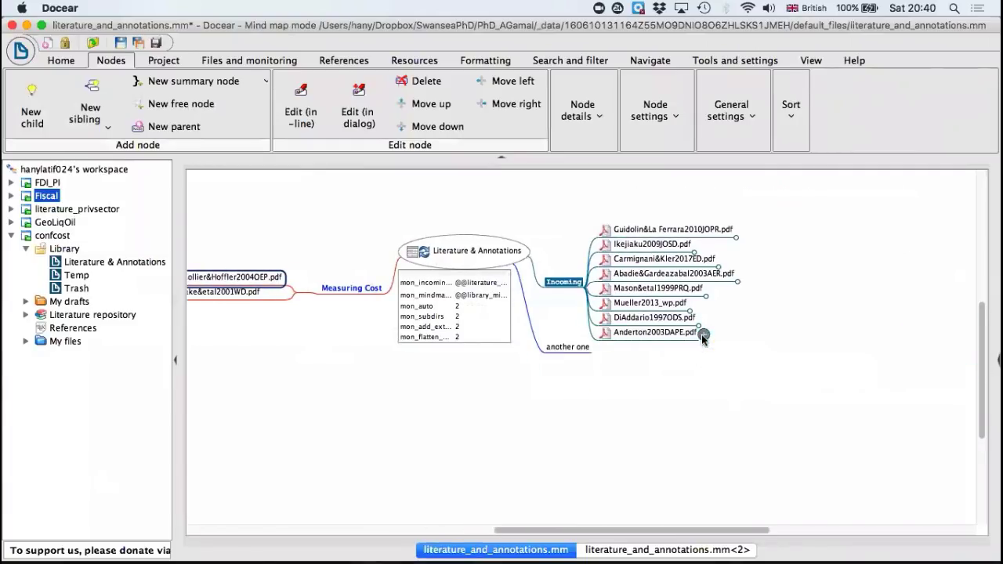
Step: Add a sibling titled "Another node" beside Measuring Cost and save the mind map
scroll(595, 409, left, 3)
scroll(591, 408, left, 5)
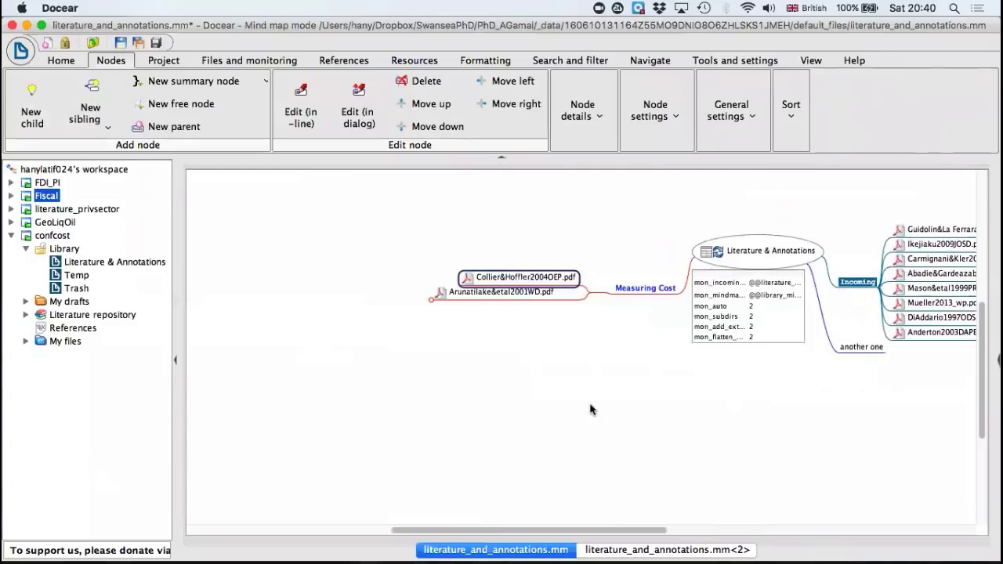
click(610, 288)
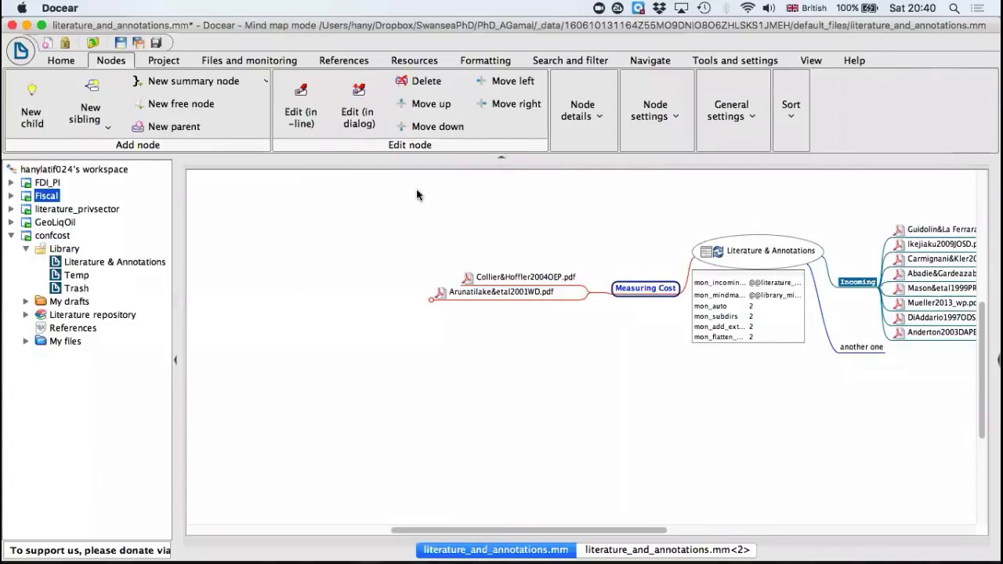
click(91, 103)
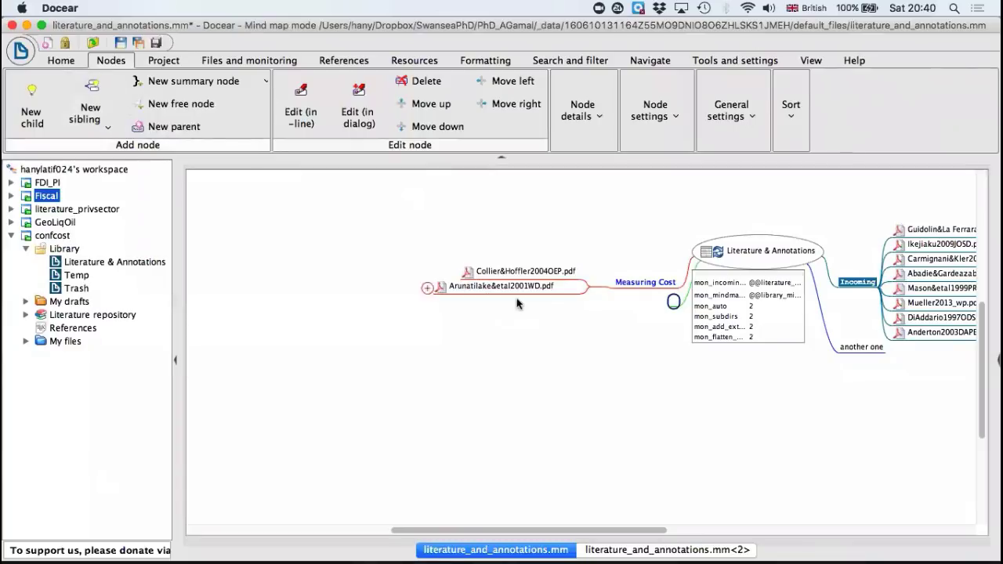
double_click(672, 304)
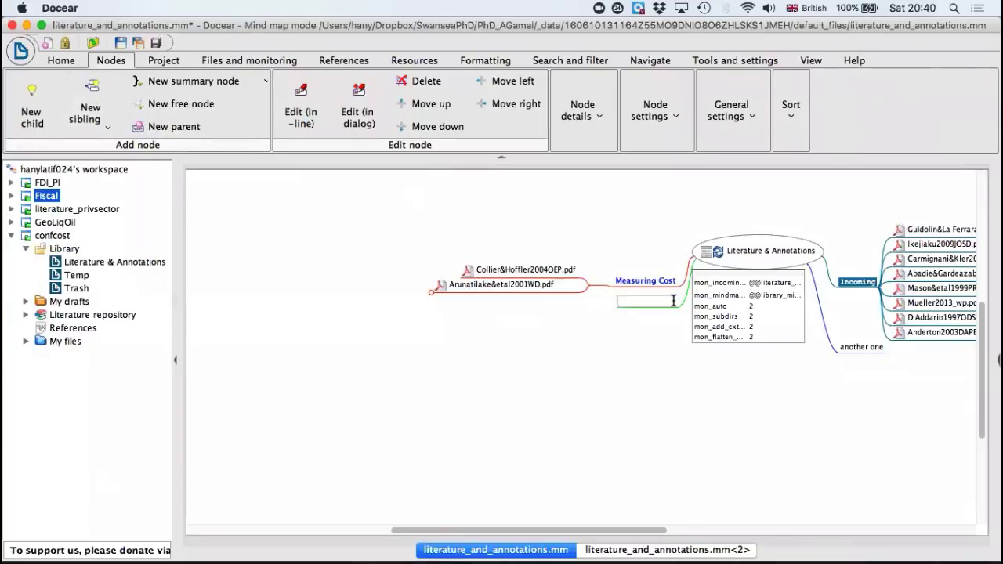
text(Another node)
key(Return)
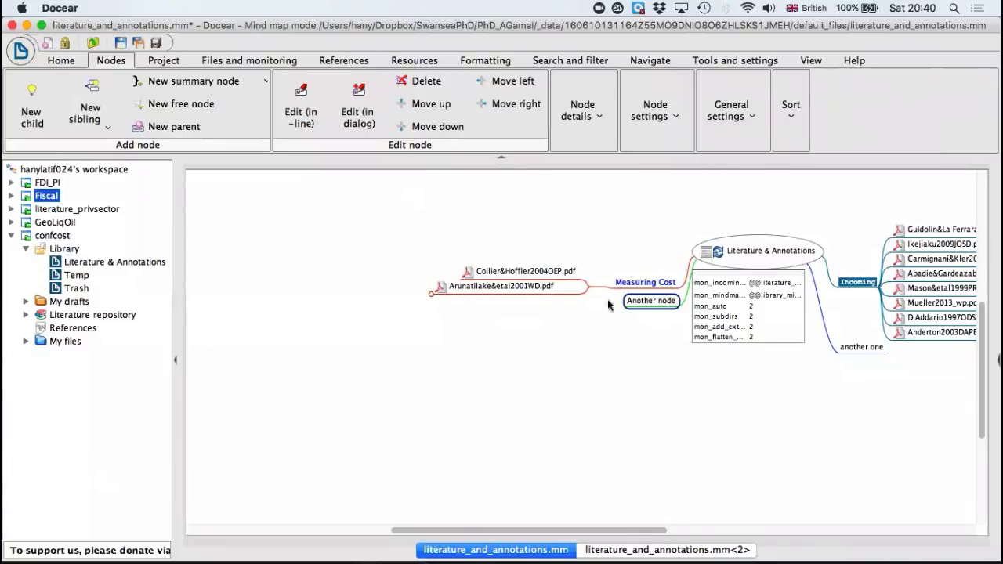
click(122, 44)
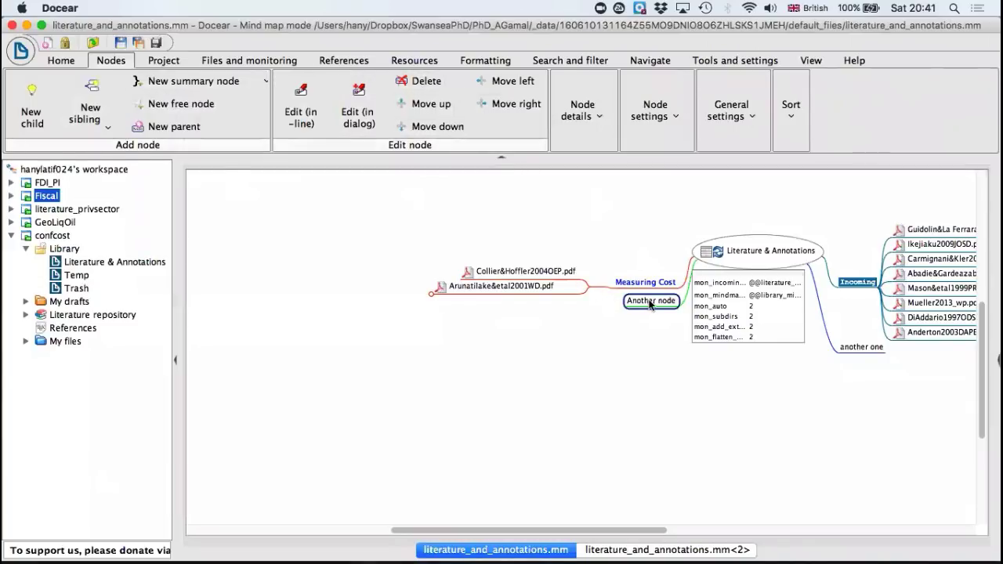
Step: Delete the "Another node" entry beside Measuring Cost and save the mind map
click(423, 81)
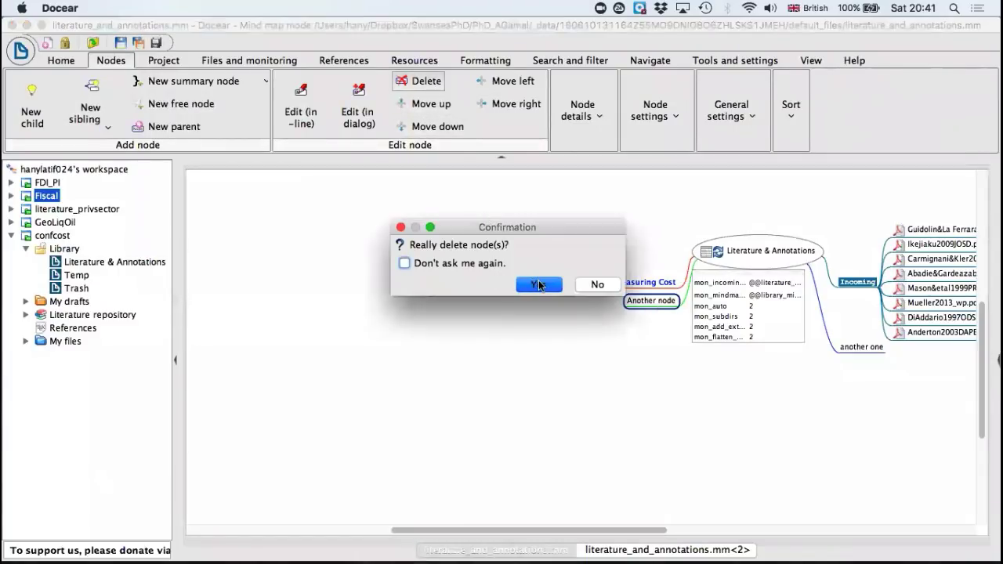
click(539, 285)
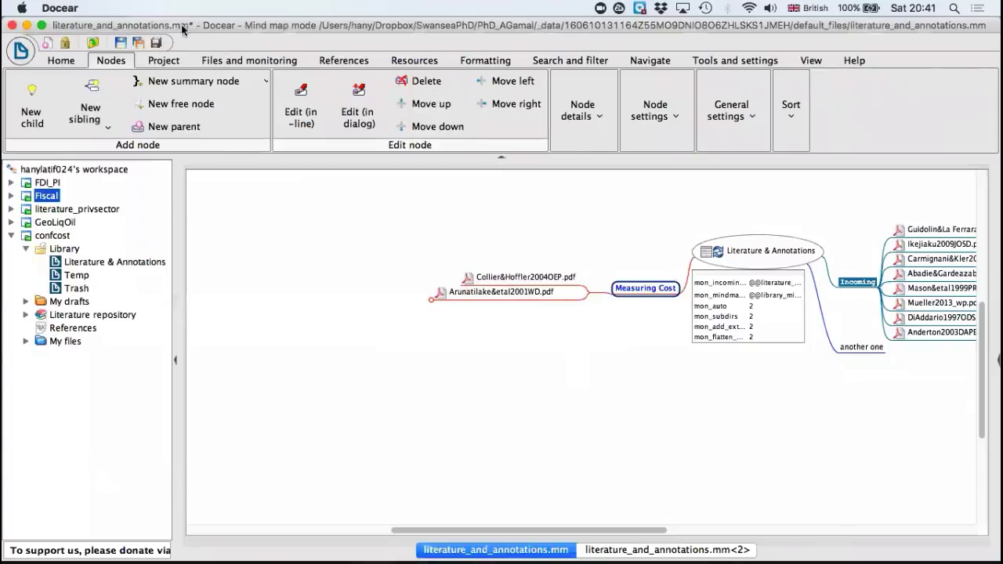
click(122, 43)
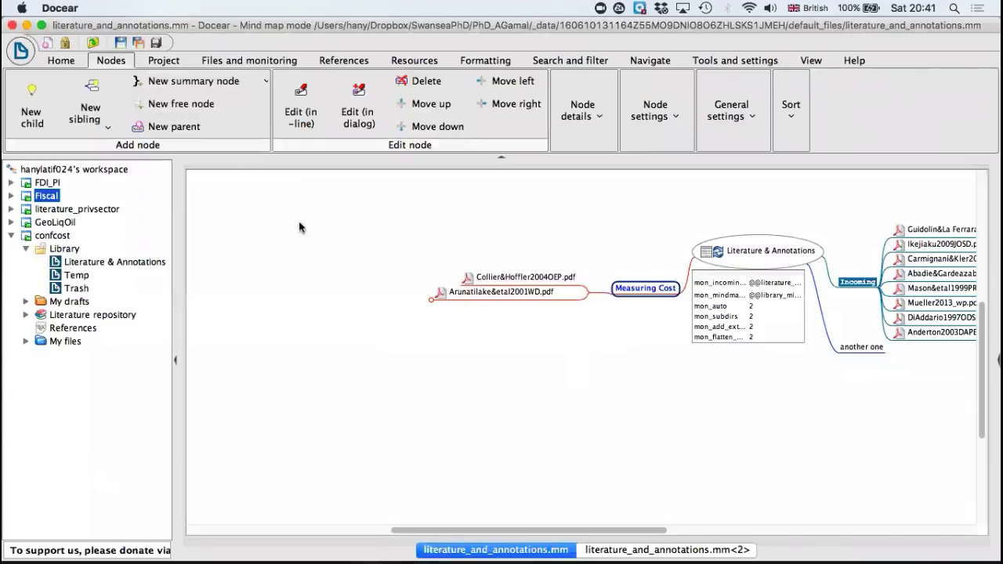
Step: Look through the available options for node details, node settings, general settings and sorting
scroll(448, 382, right, 5)
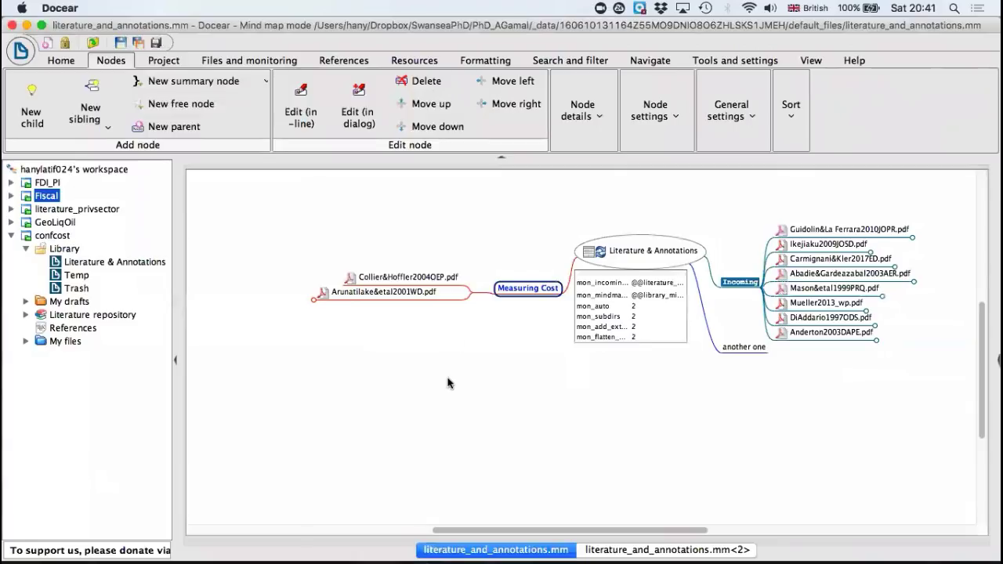
click(600, 125)
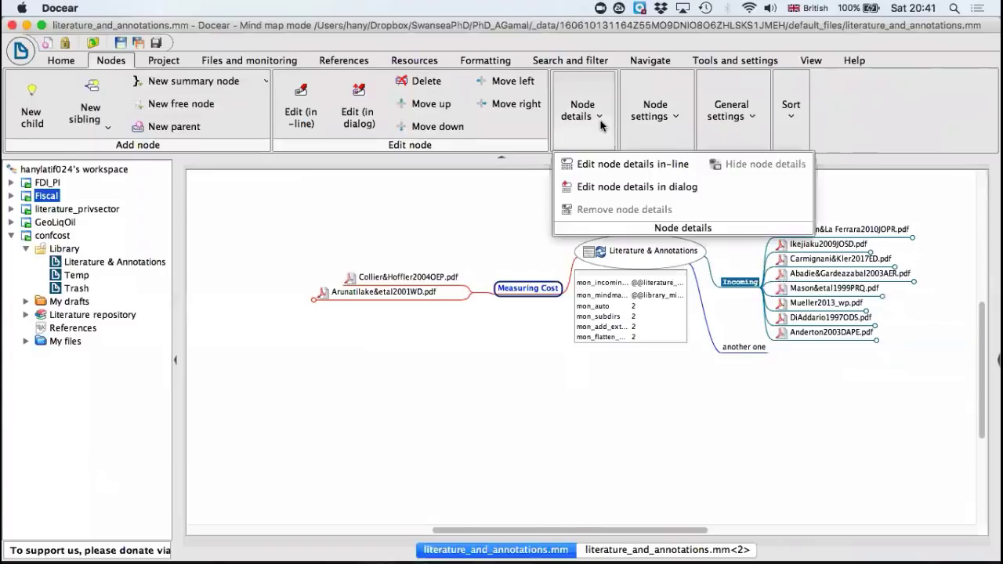
click(601, 124)
click(679, 116)
click(679, 116)
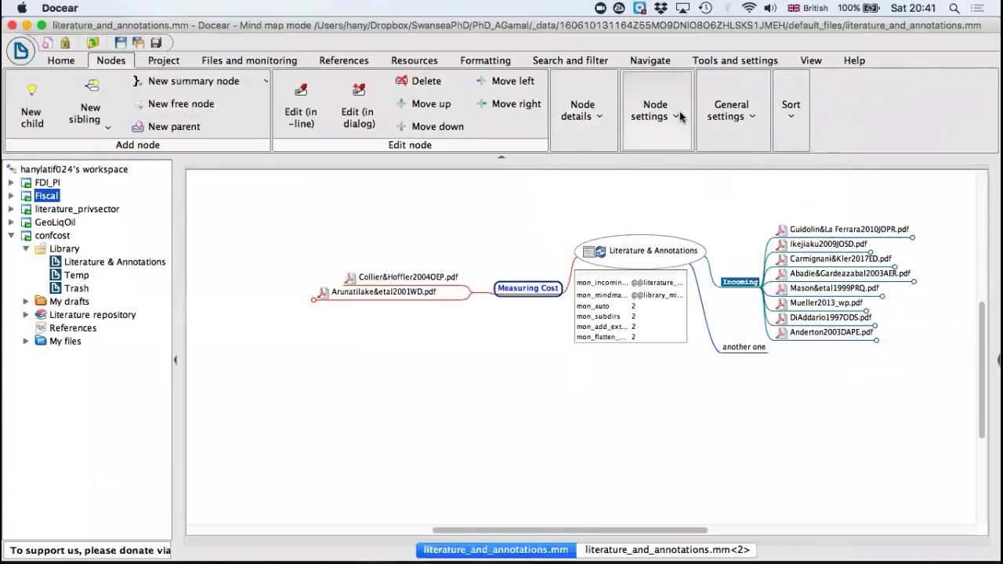
click(748, 116)
click(750, 117)
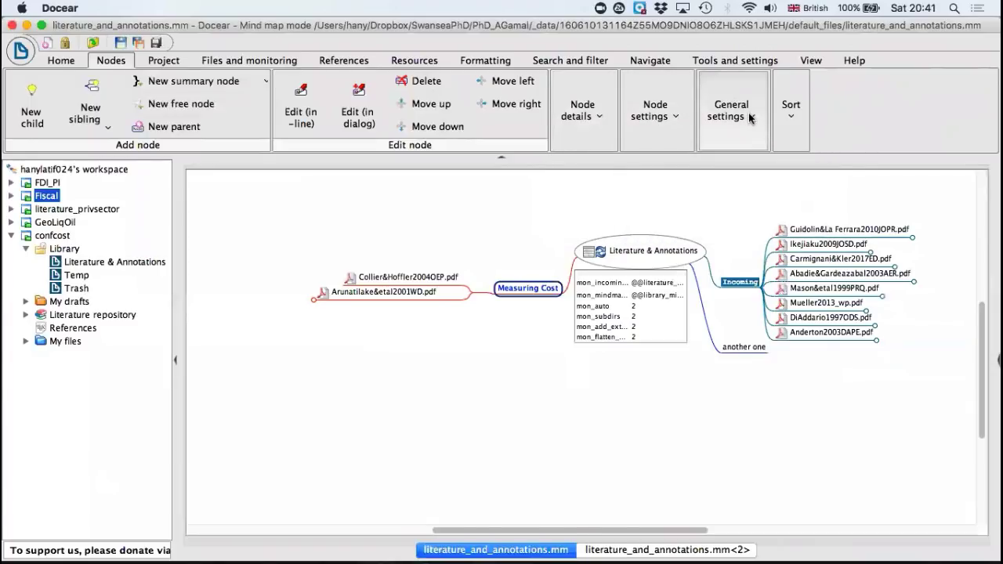
click(790, 118)
click(790, 117)
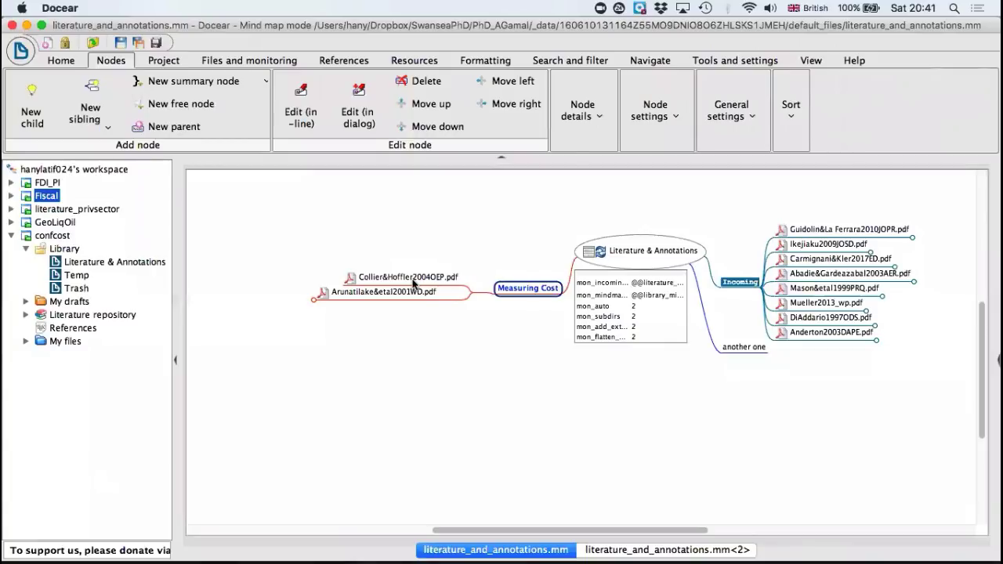
Step: Unfold the imported comments of Guidolin&La Ferrara2010JOPR.pdf, Carmignani&Kler2017ED.pdf and Abadie&Gardeazabal2003AER.pdf under Incoming
click(269, 63)
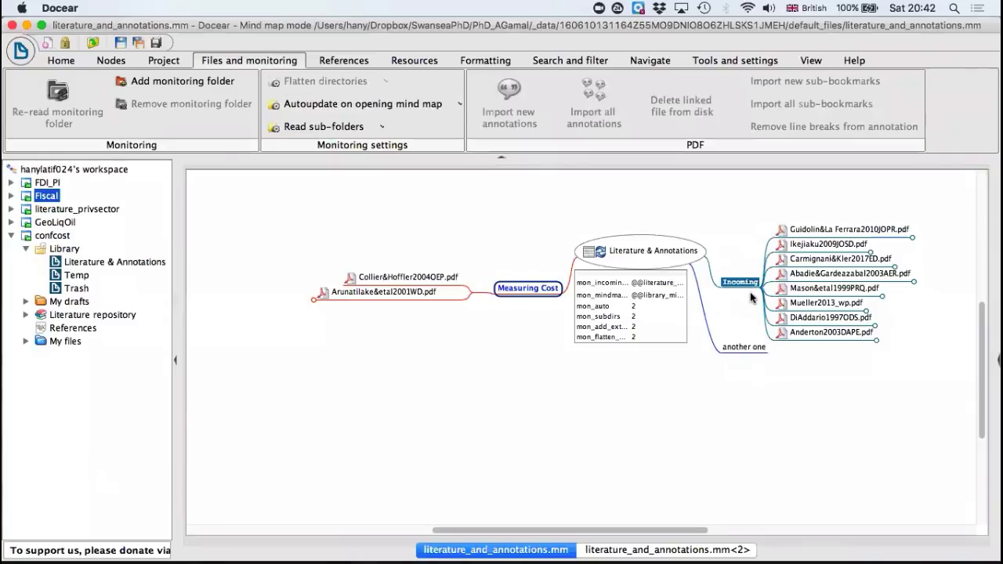
click(913, 236)
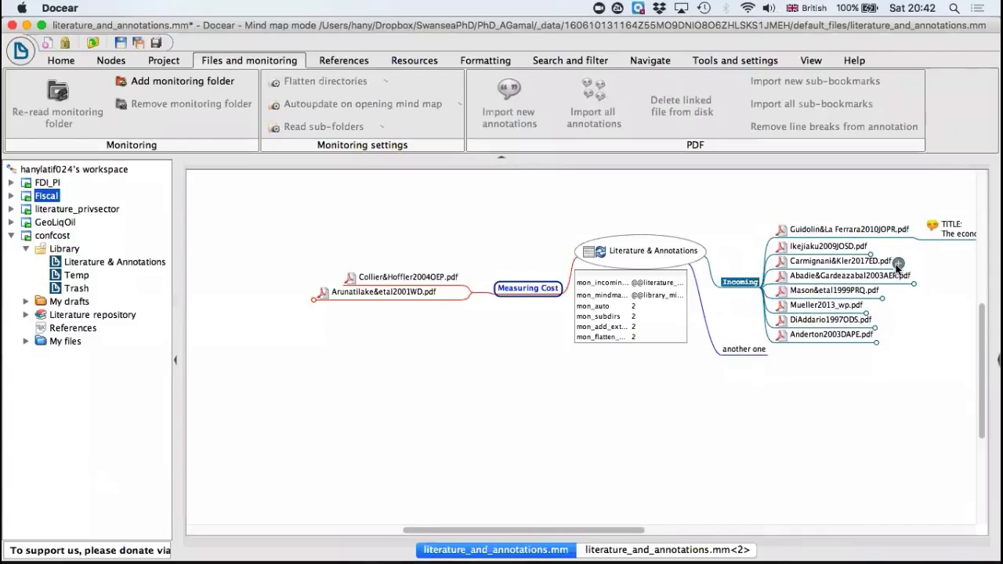
click(898, 265)
click(915, 279)
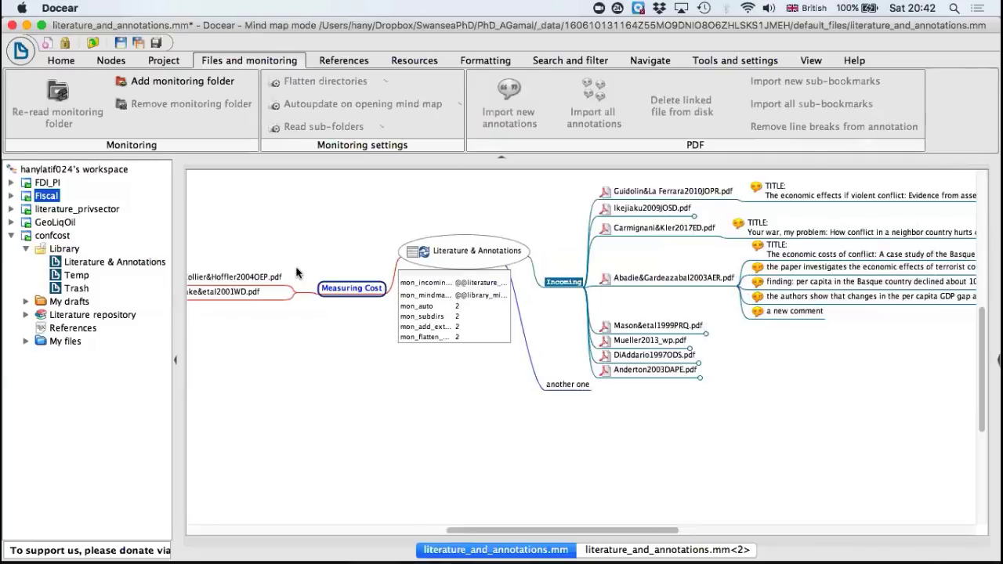
Step: Add a child node titled "The introduction" to the Literature & Annotations root node and make its text bold
click(341, 289)
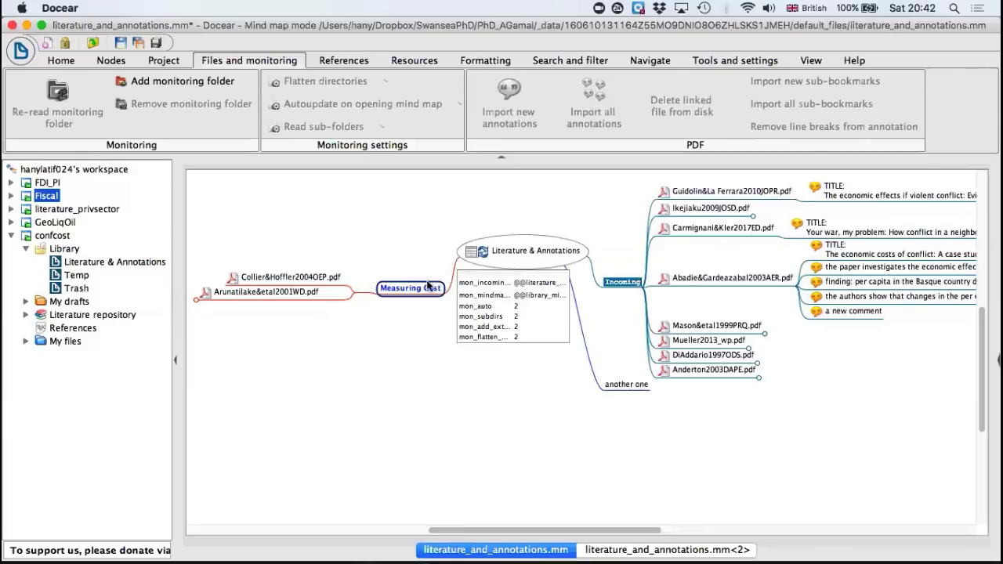
click(500, 250)
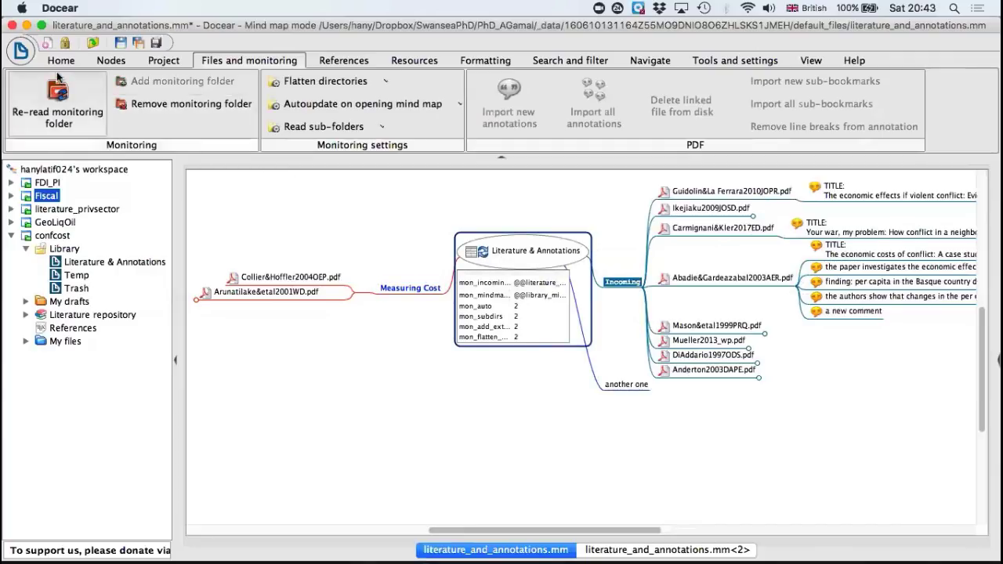
click(118, 61)
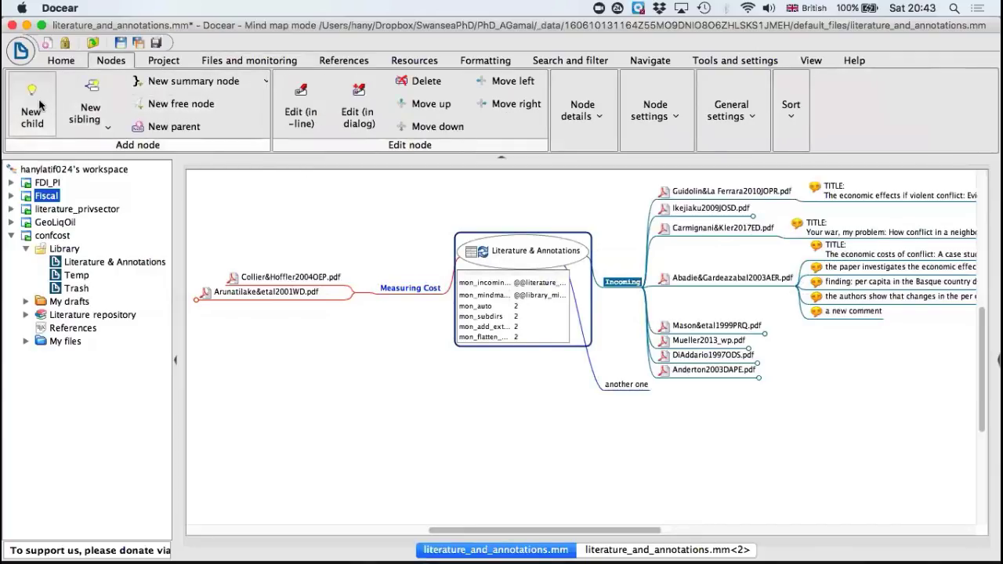
click(33, 106)
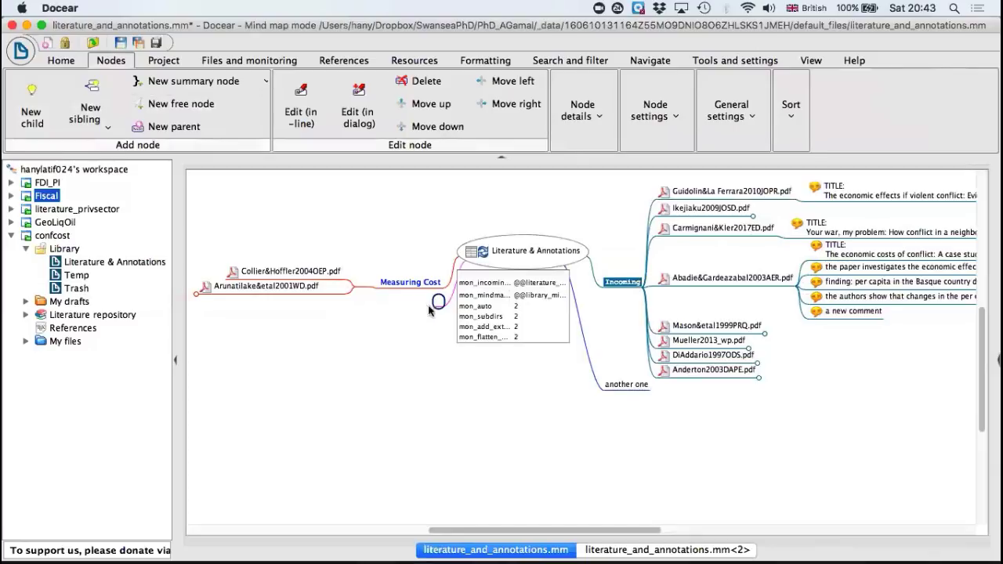
text(The)
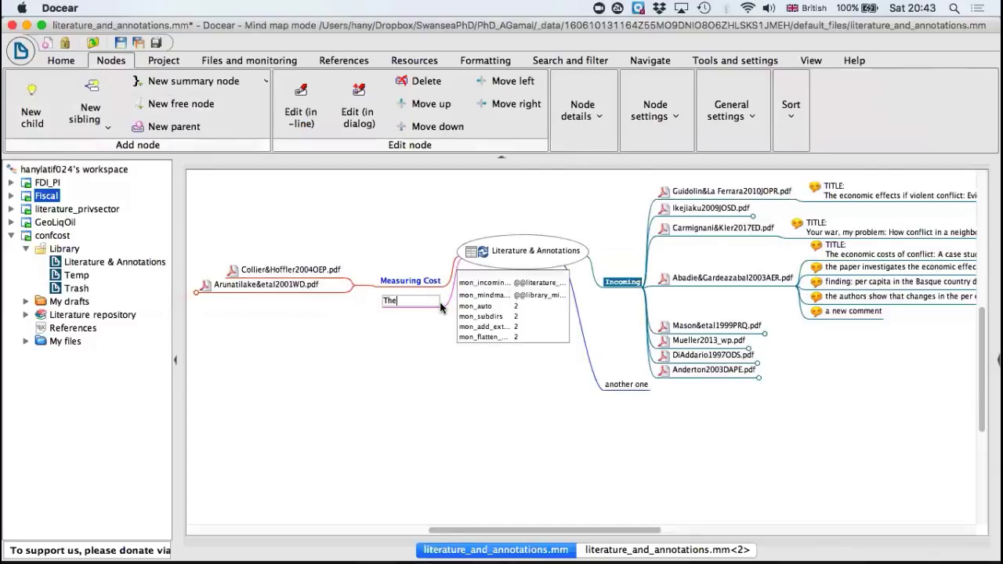
text( introduction)
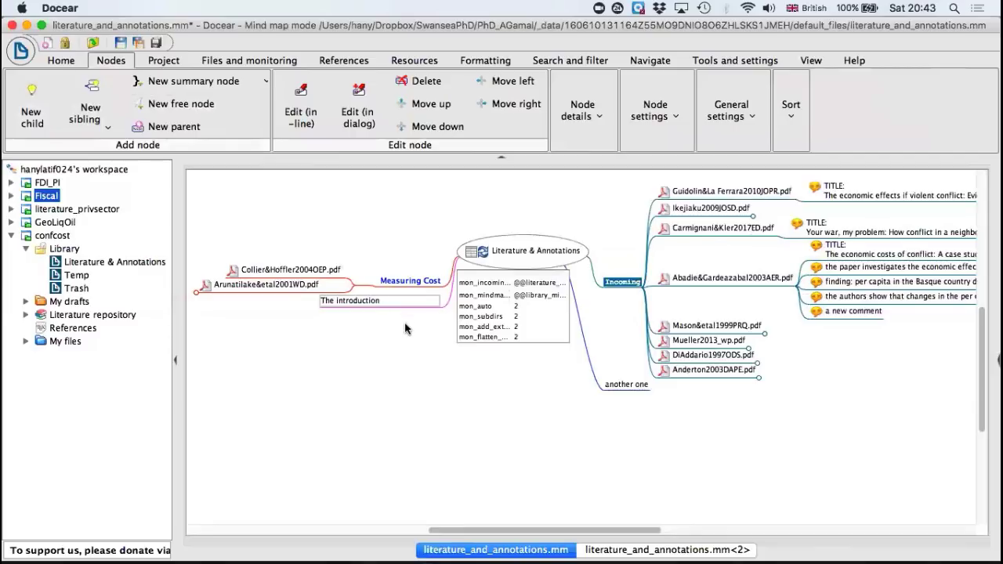
key(Return)
key(super+b)
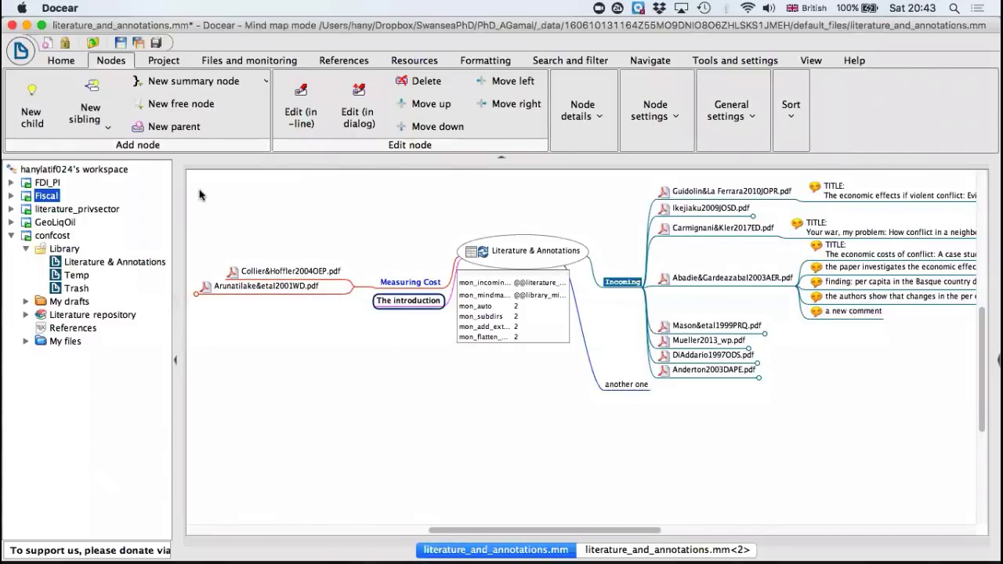
Step: Add an empty child node to The introduction and move the comment "the paper investigates the economic effects of terrorist conflict" under it
click(43, 102)
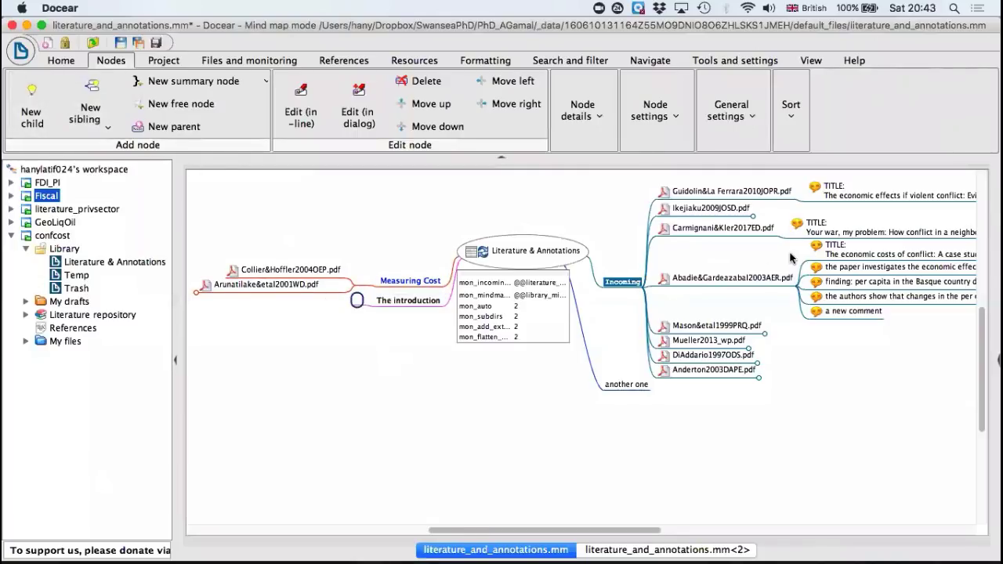
scroll(792, 260, right, 3)
click(757, 270)
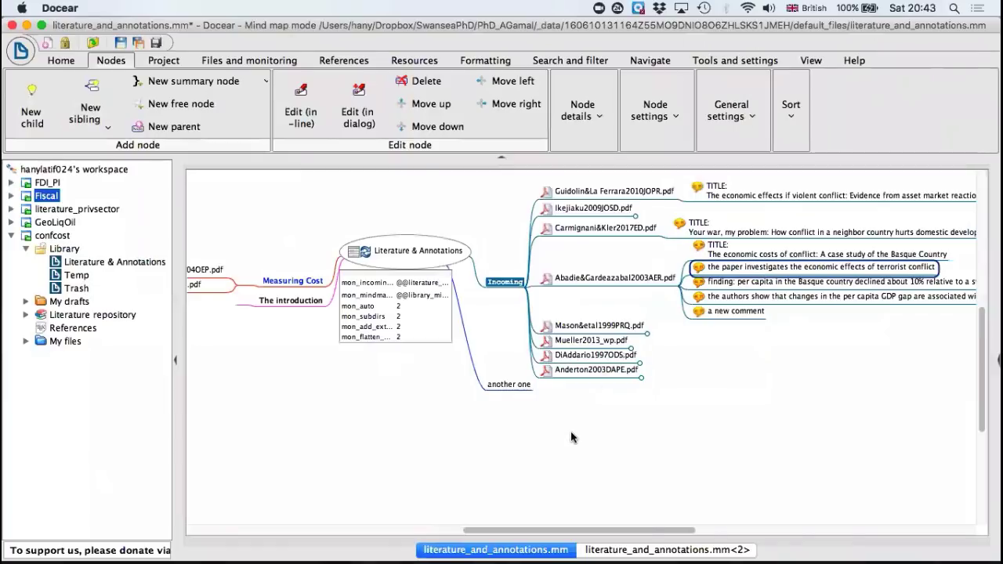
scroll(571, 437, left, 2)
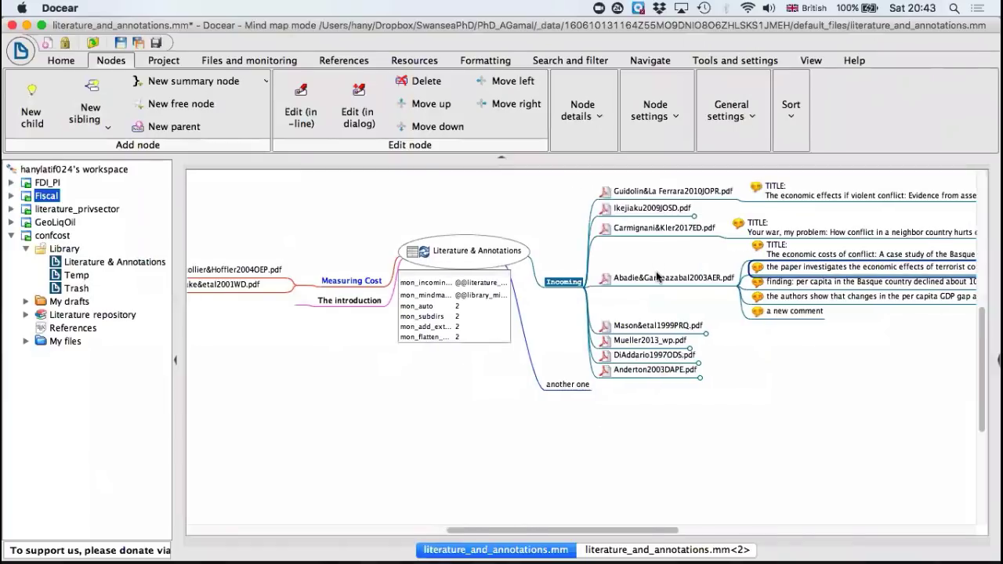
scroll(417, 388, left, 5)
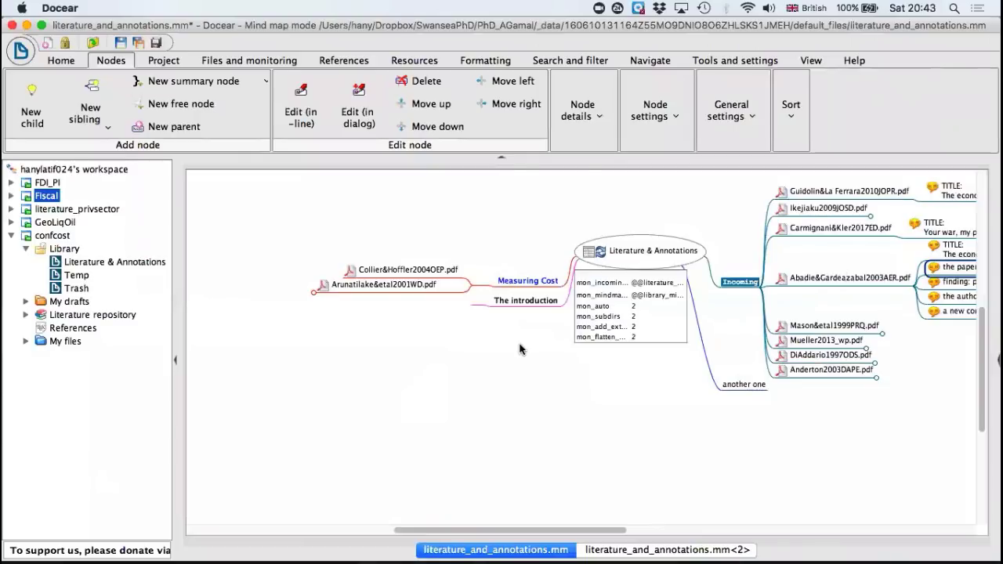
scroll(519, 348, right, 5)
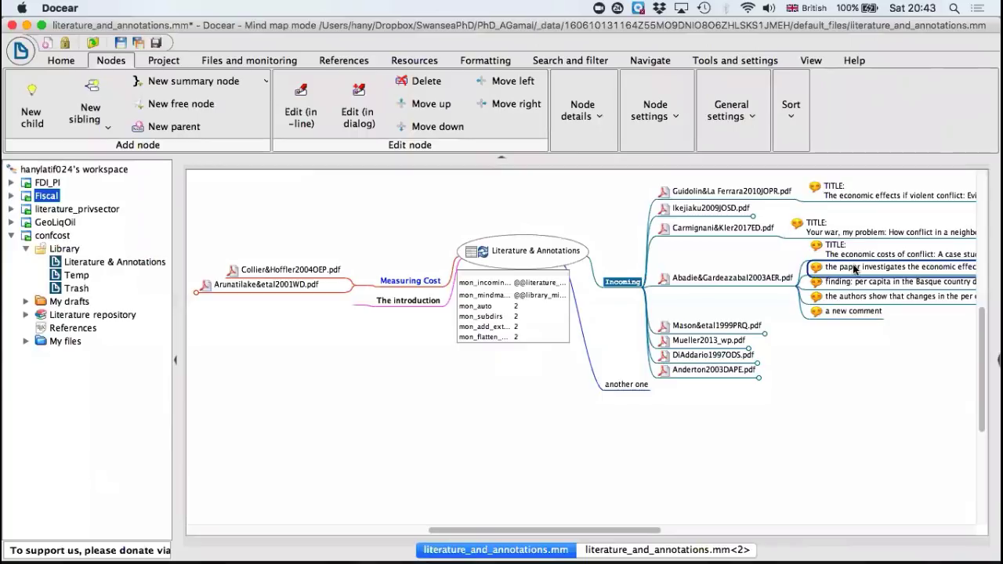
drag(854, 268, 349, 302)
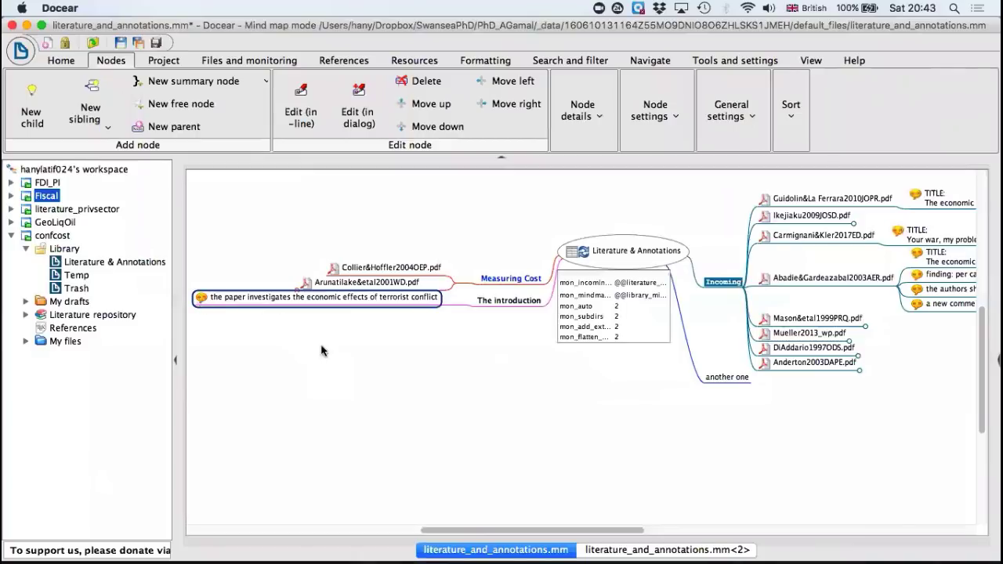
Step: Check the reference manager's confcost.bib list beside the mind map and hide it again
scroll(321, 350, left, 3)
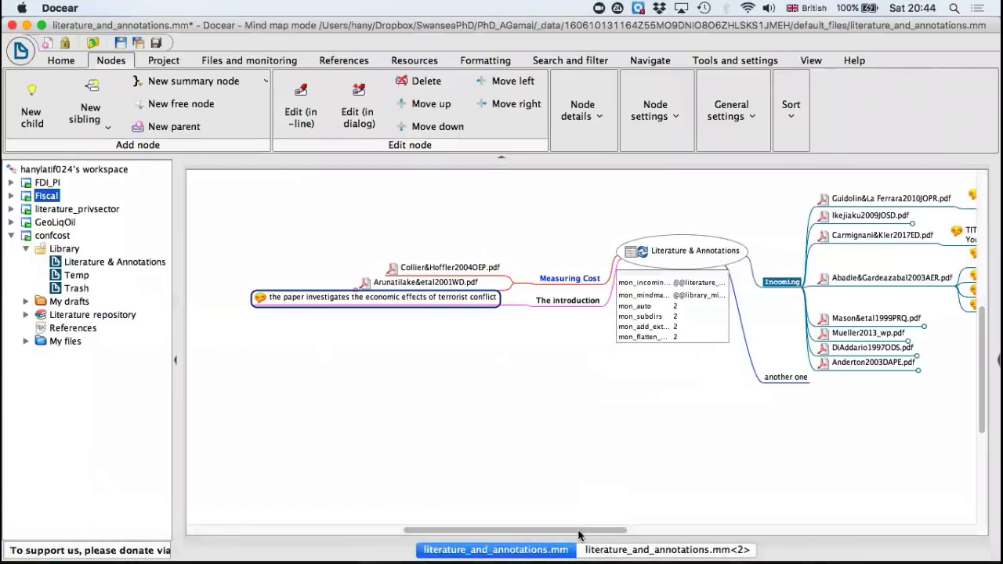
drag(580, 531, 711, 505)
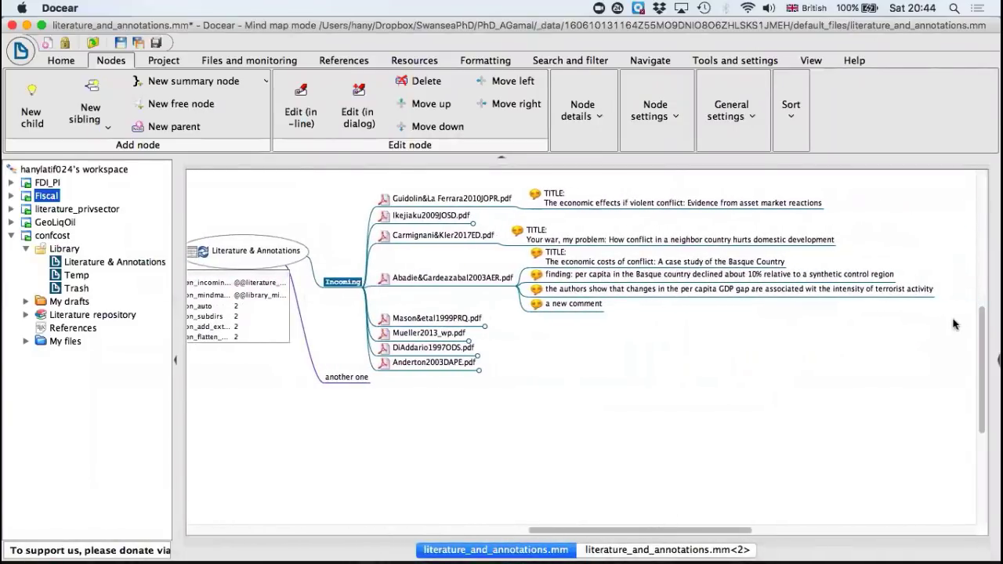
click(992, 361)
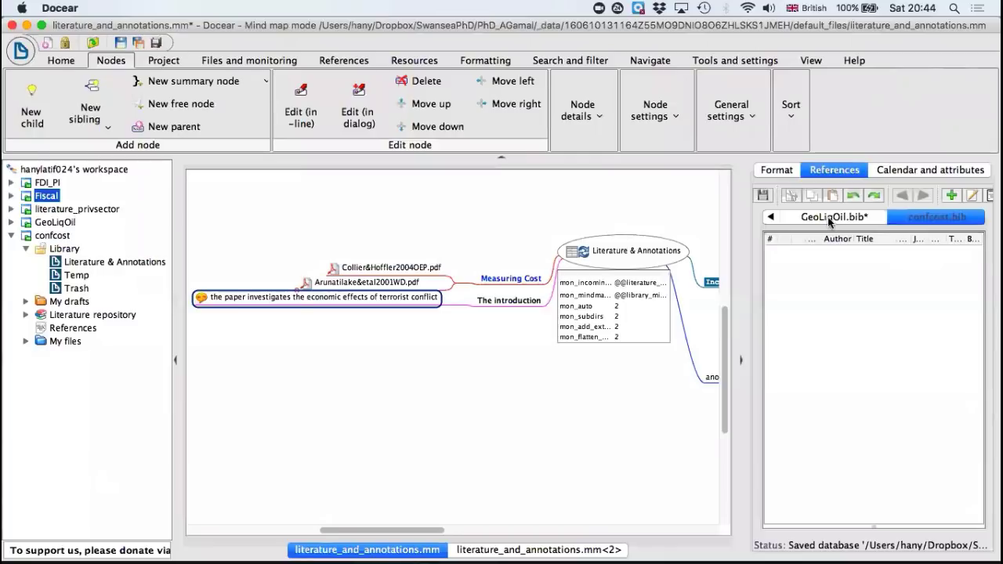
click(741, 364)
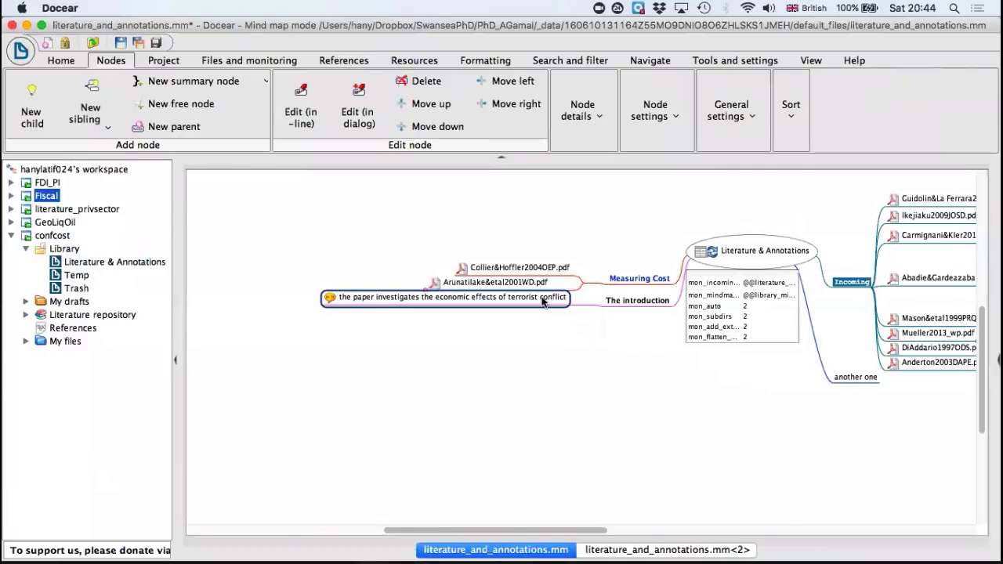
Step: Undo the comment's move out of Abadie&Gardeazabal2003AER.pdf and save the mind map
key(Delete)
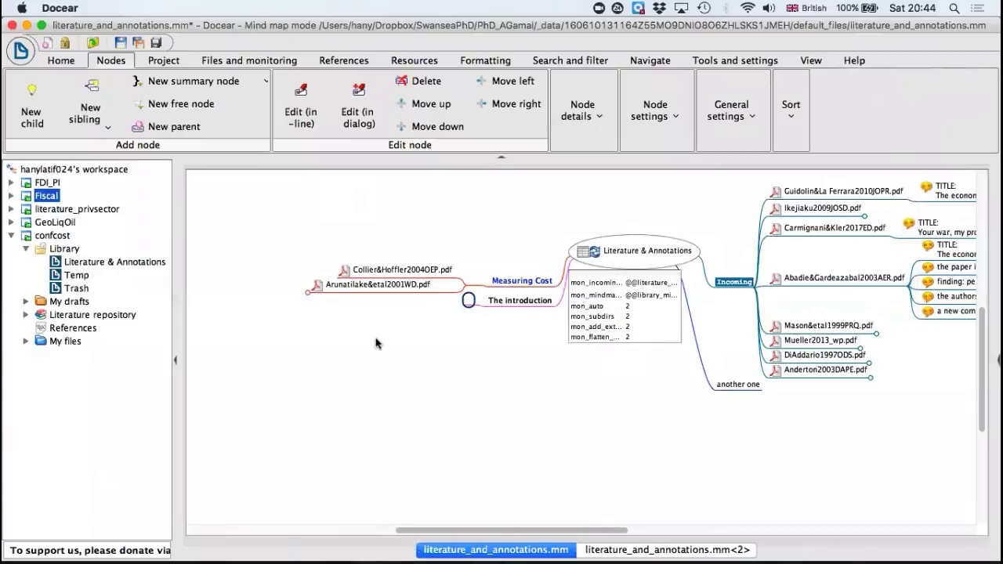
click(120, 44)
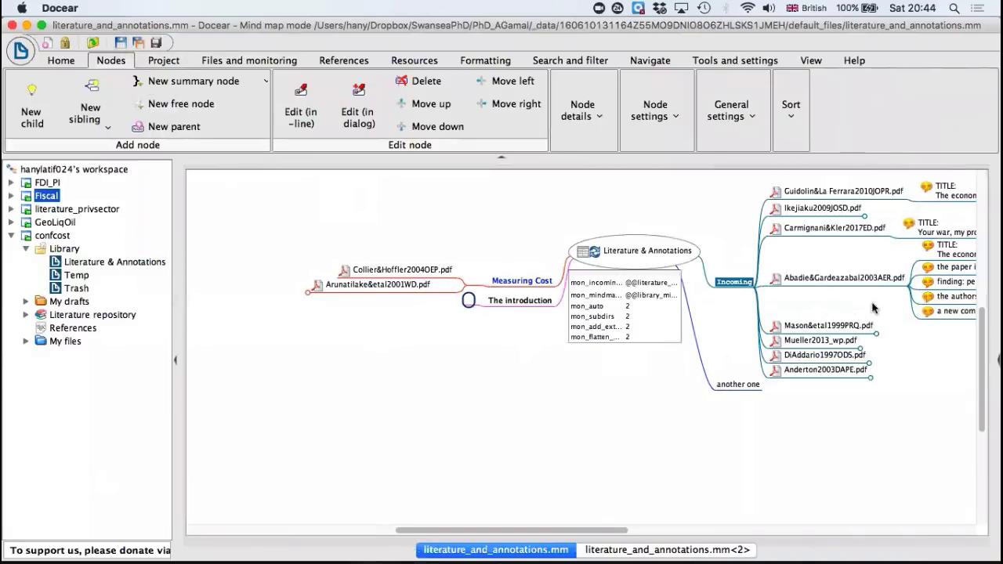
Step: Move the comment "the paper investigates the economic effects of terrorist conflict" directly under The introduction and save the mind map
scroll(836, 305, right, 5)
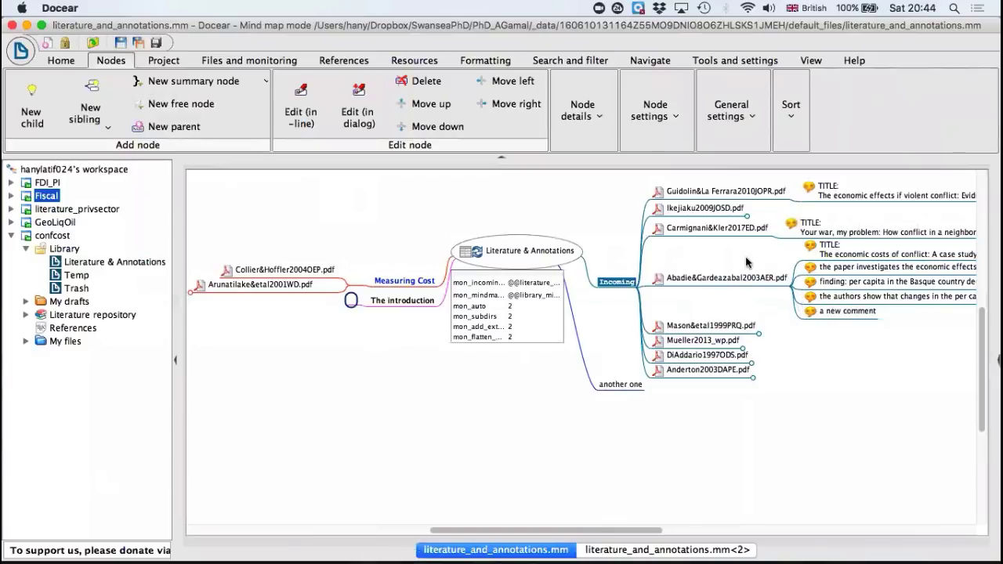
click(844, 268)
drag(468, 301, 273, 305)
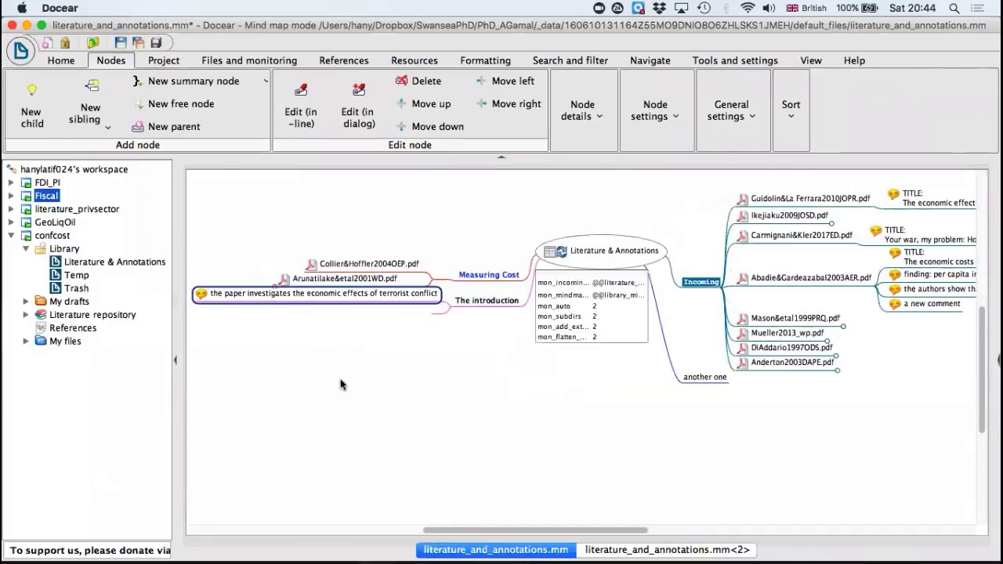
click(123, 43)
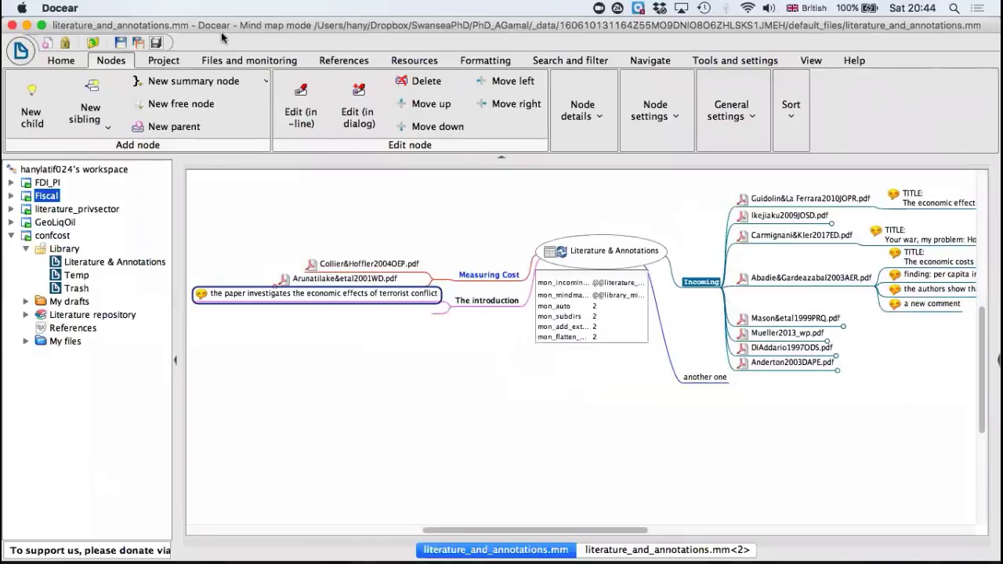
Step: Show the commands for creating, adding and copying references in the mind map
click(343, 61)
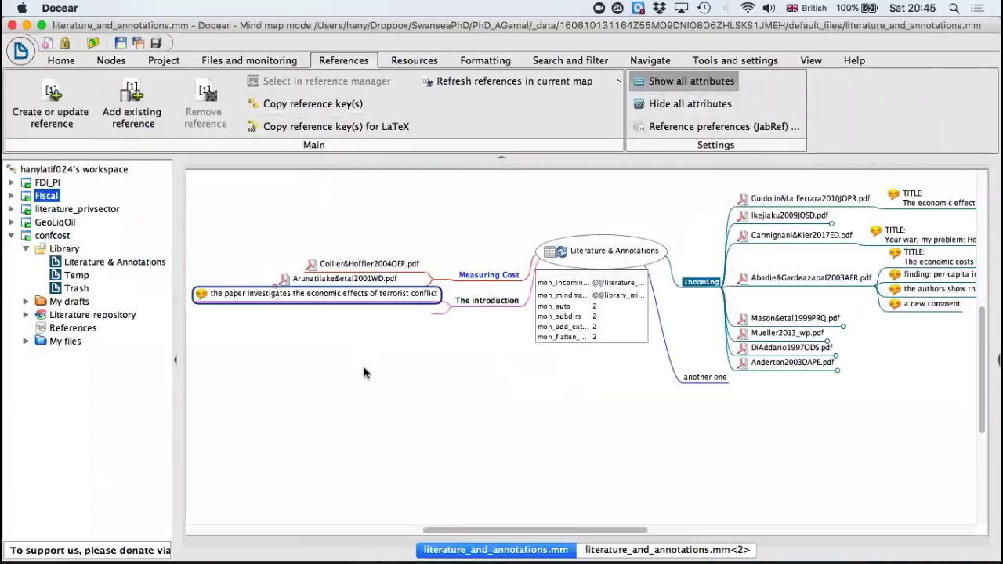
scroll(363, 372, left, 5)
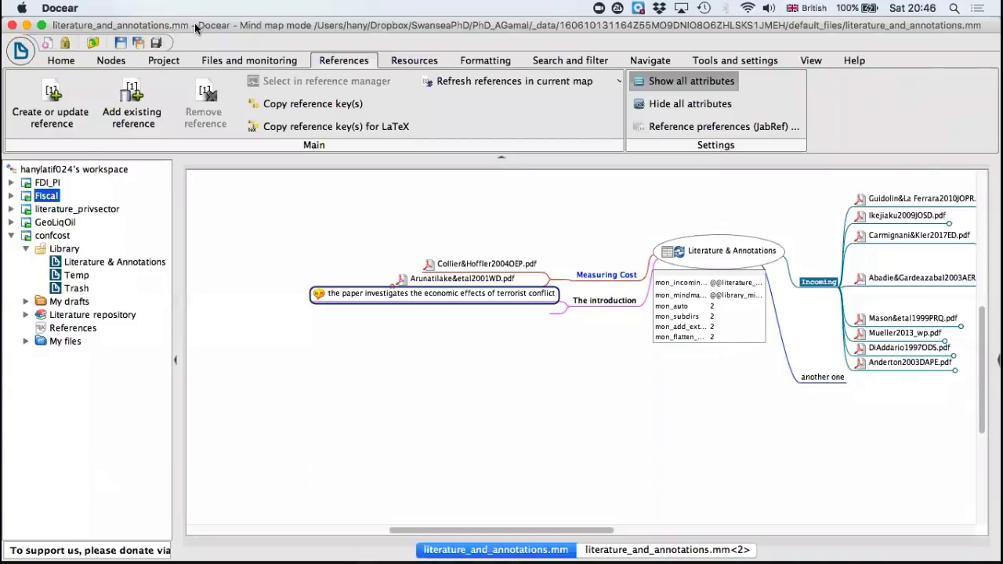
Step: Open the Fiscal project's Literature & Annotations map and unfold the comments of Arin&etal2015JoM.pdf and Arin&Spagnolo2011EL.pdf for viewing
click(11, 196)
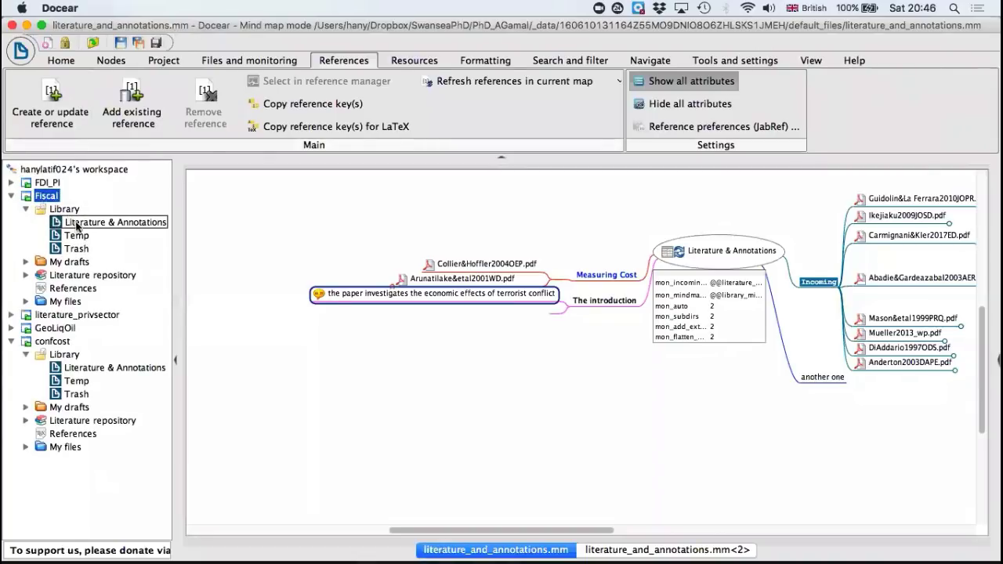
double_click(87, 223)
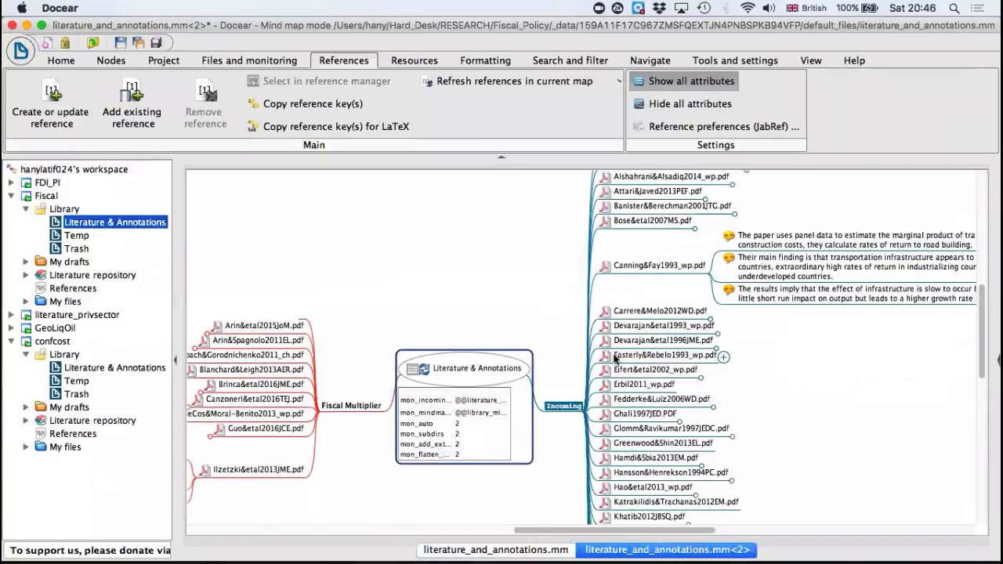
scroll(423, 356, down, 3)
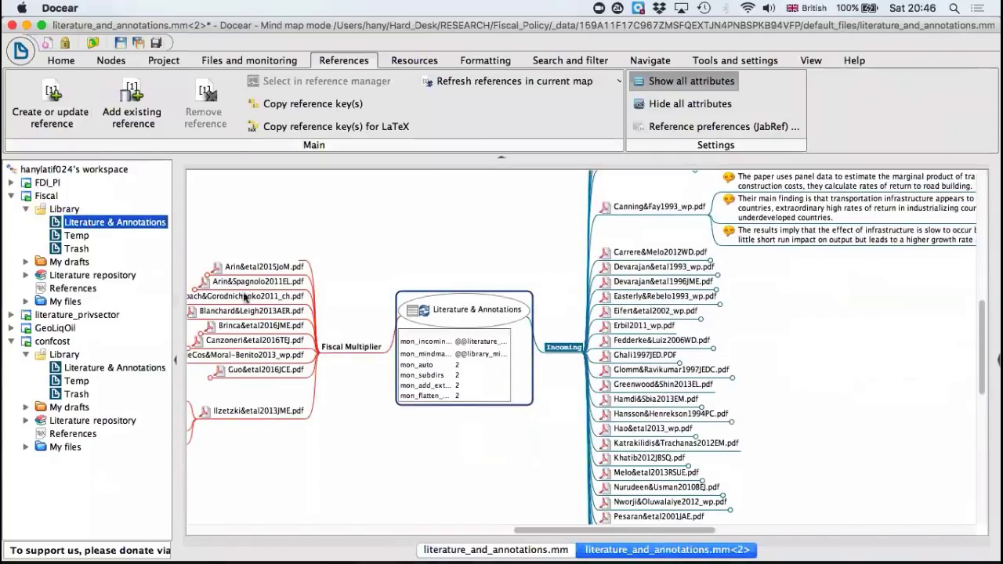
click(207, 269)
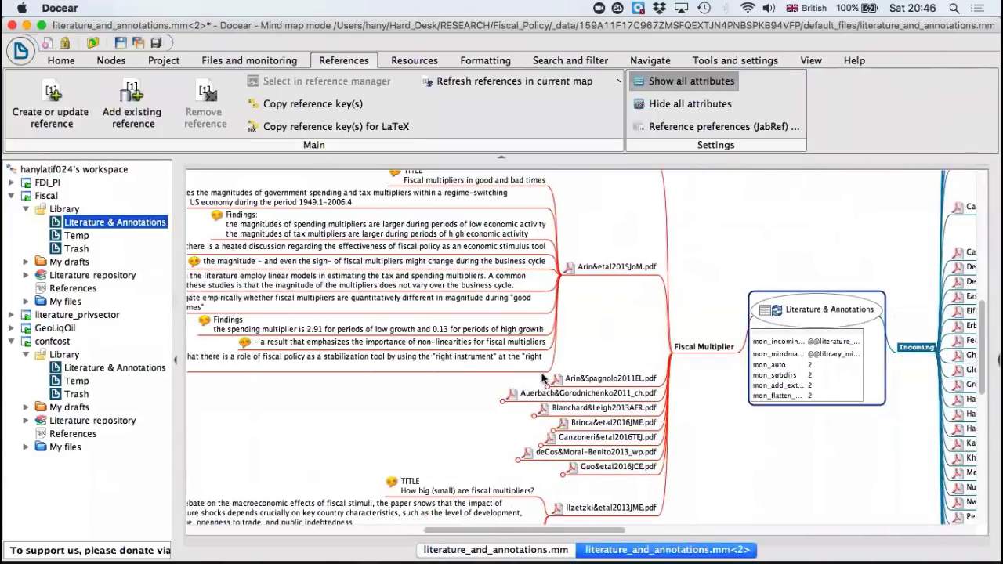
click(543, 381)
scroll(517, 297, down, 10)
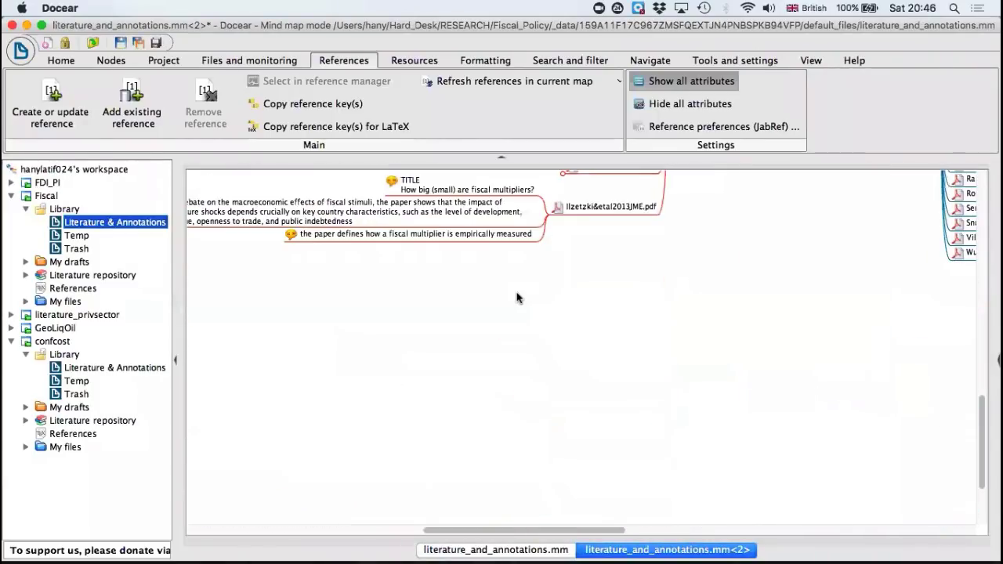
scroll(517, 298, up, 10)
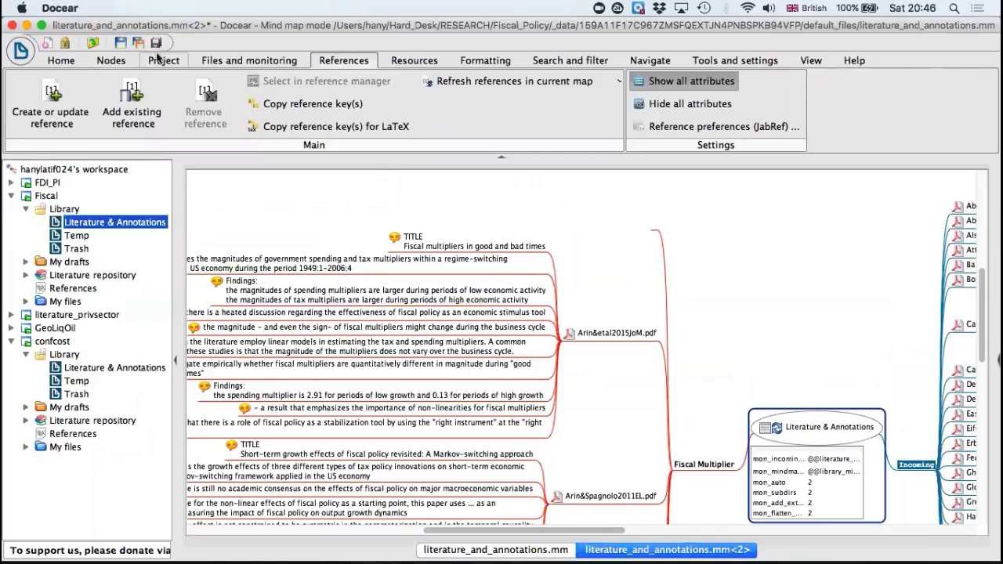
Step: Close the Fiscal project's mind map and save its changes
click(116, 62)
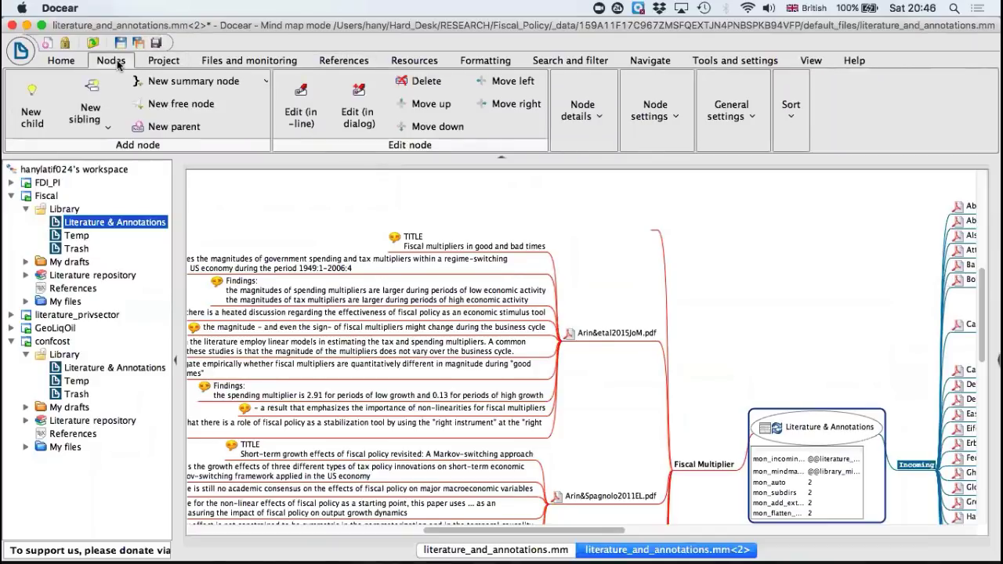
click(71, 61)
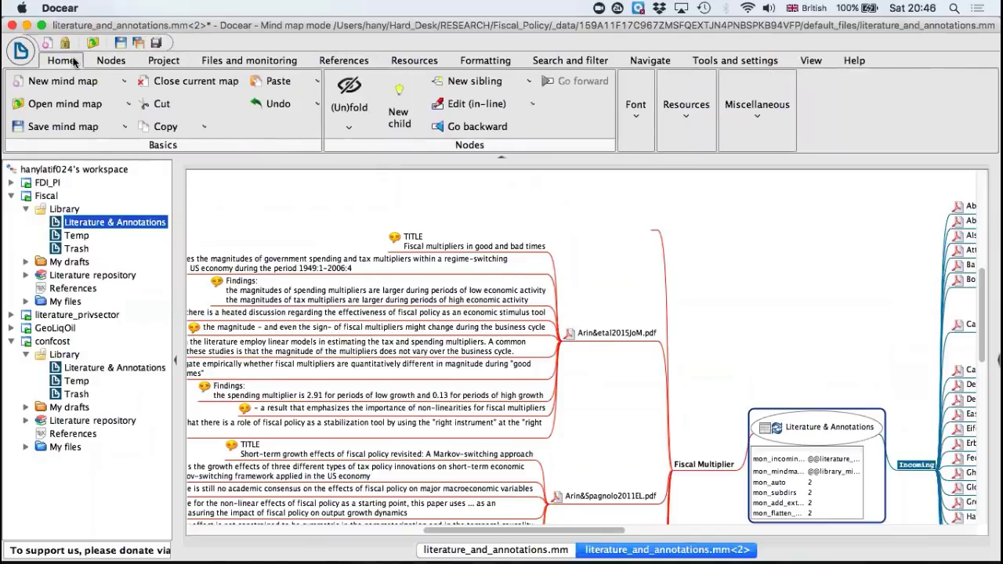
click(166, 83)
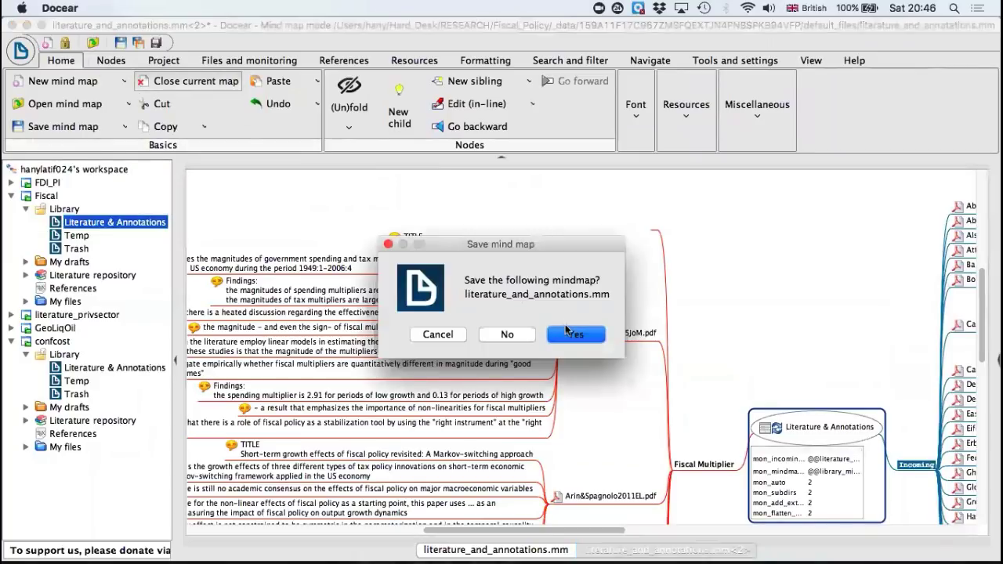
click(572, 333)
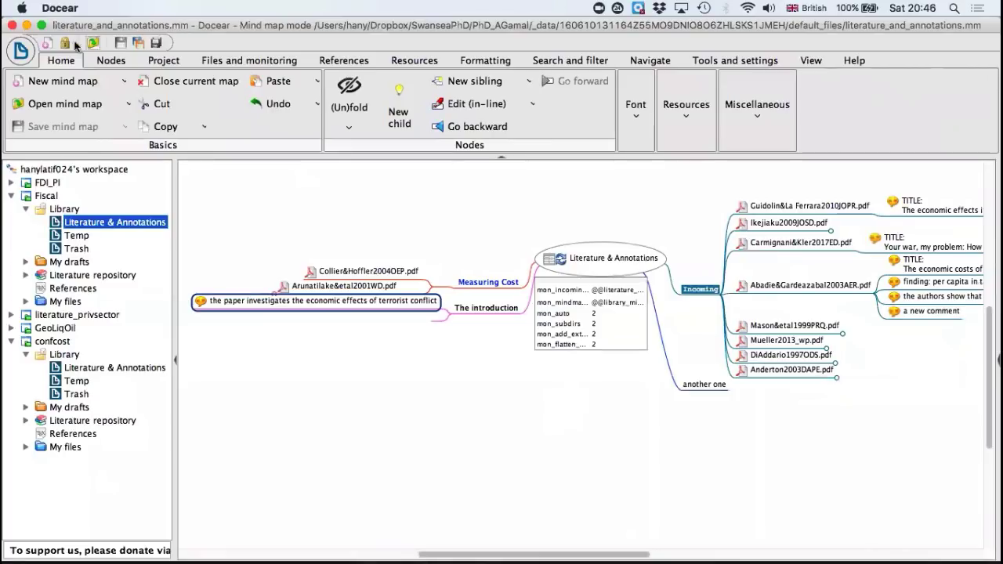
Step: Start exporting the confcost Literature & Annotations map and choose the PhD_AGamal folder as destination
click(23, 50)
click(20, 50)
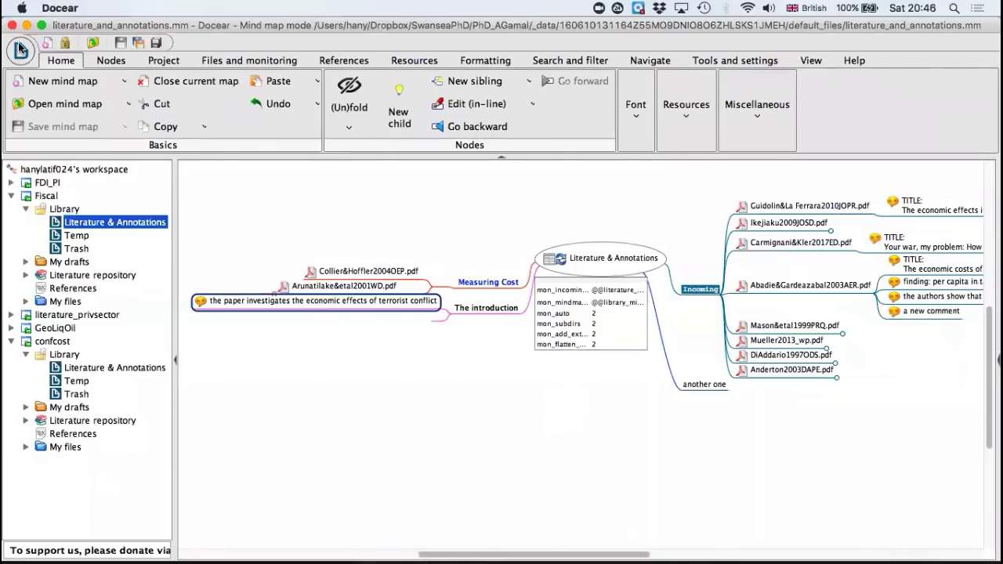
click(20, 49)
mouse_move(110, 190)
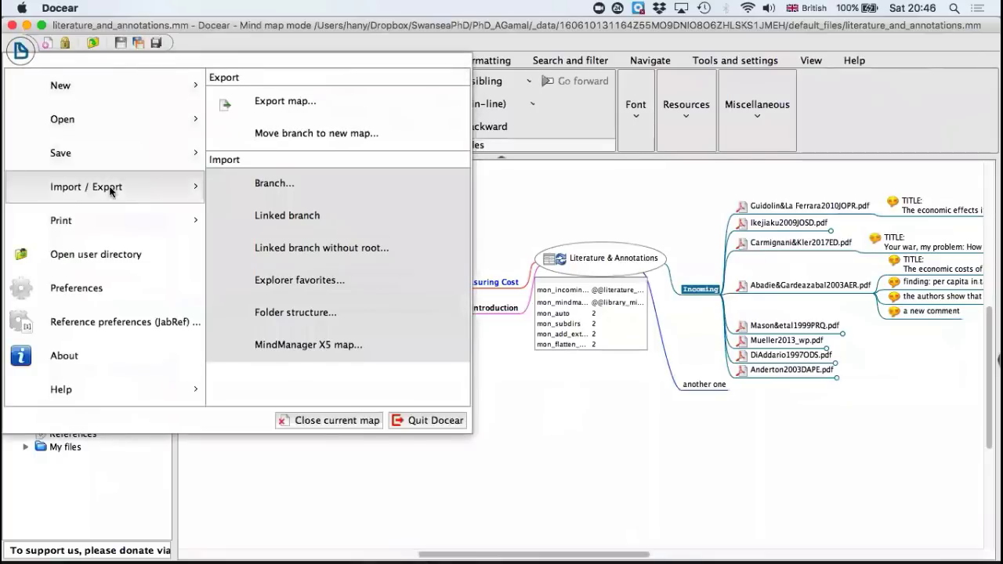
click(299, 103)
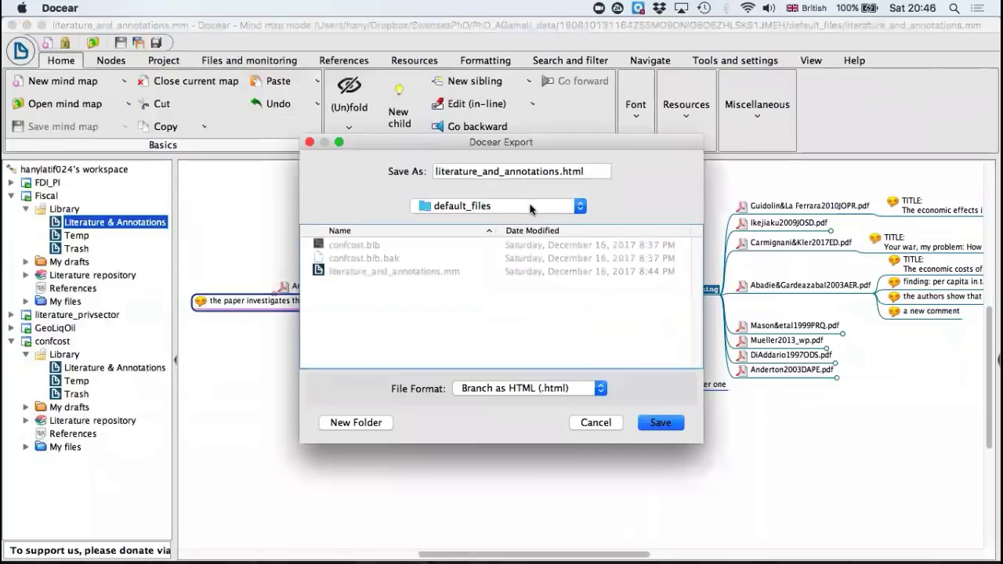
click(559, 209)
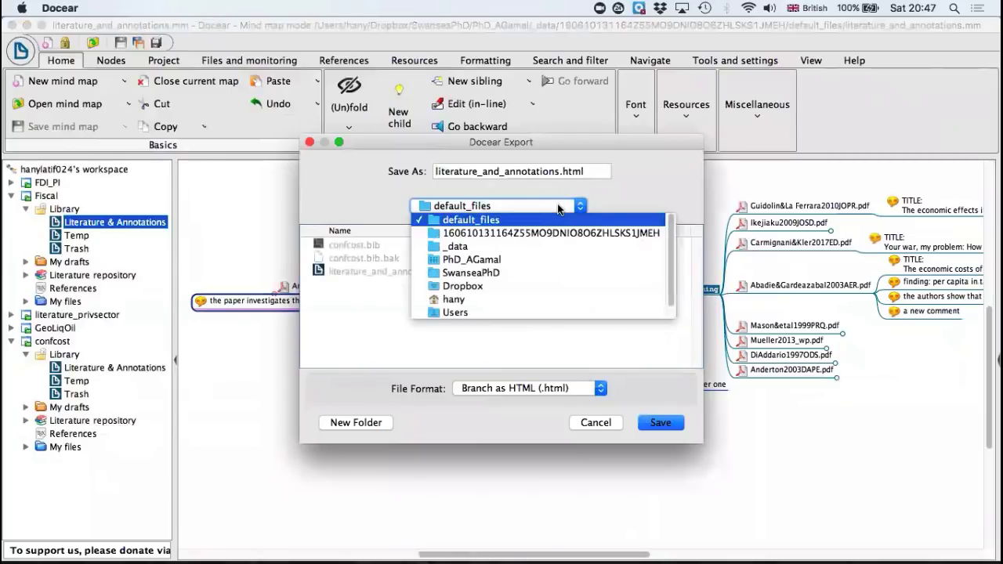
click(506, 259)
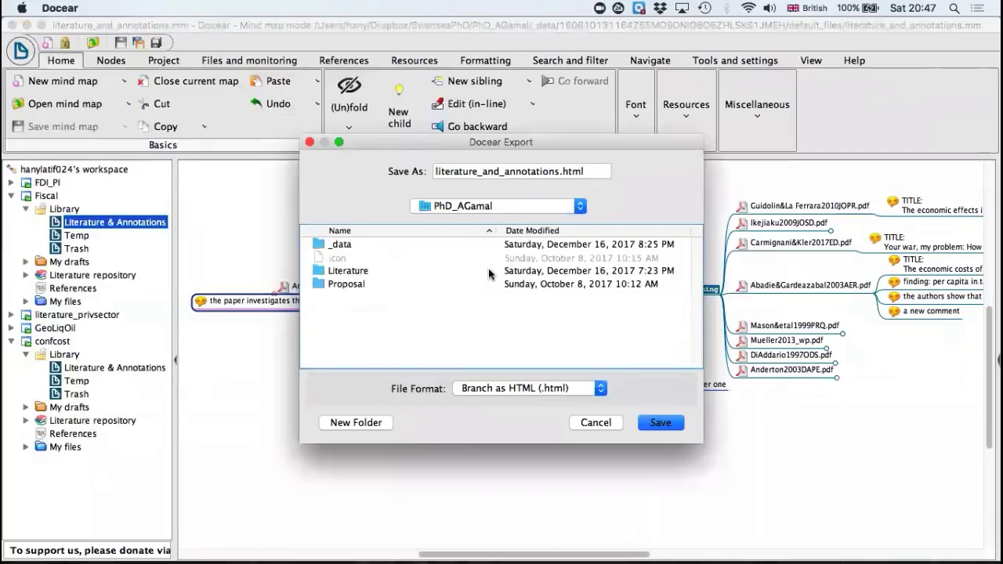
Step: Export the map in Word (2003 and above) XML format as literature_and_annotations.doc into the PhD_AGamal folder
click(545, 387)
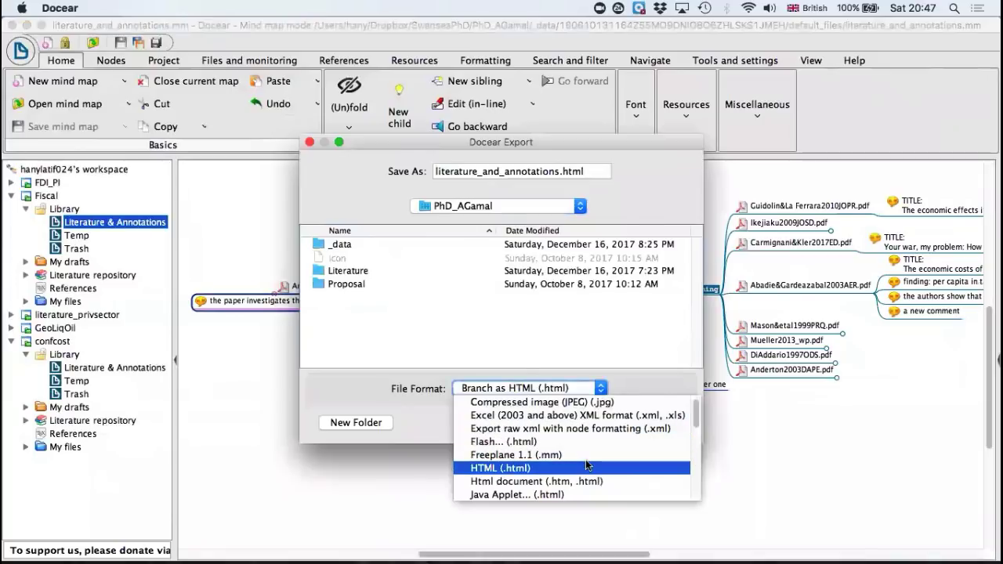
scroll(568, 453, down, 2)
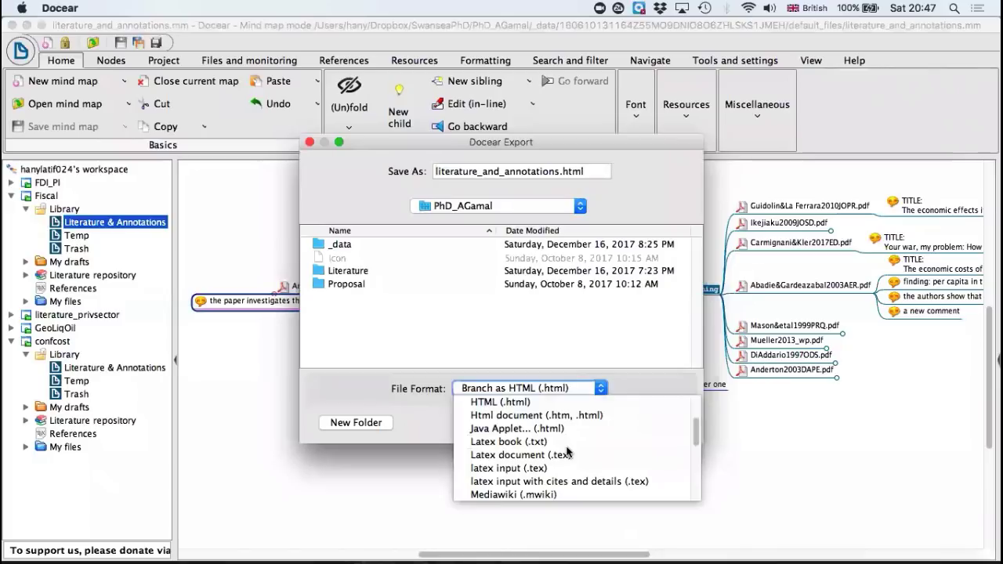
scroll(568, 453, down, 5)
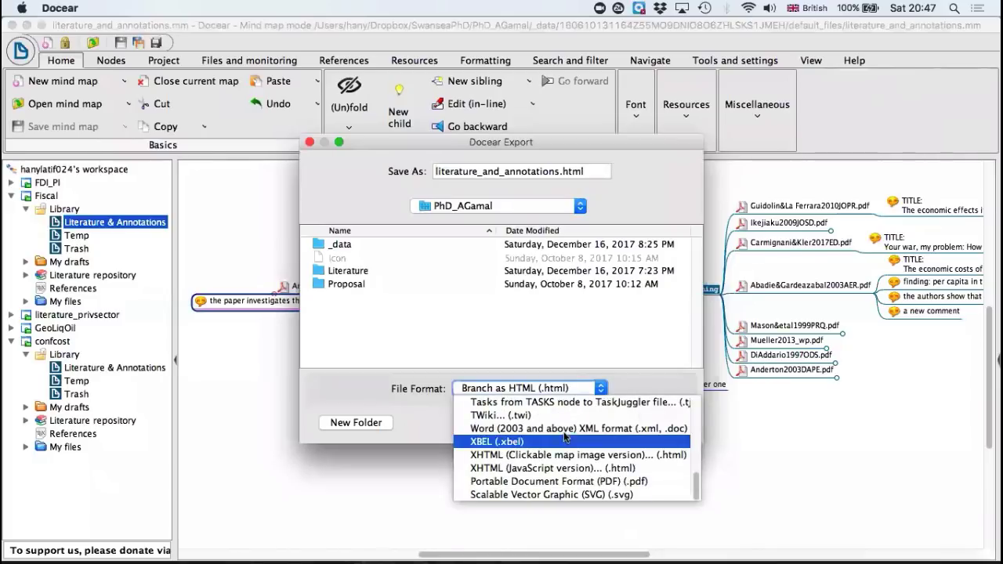
click(561, 429)
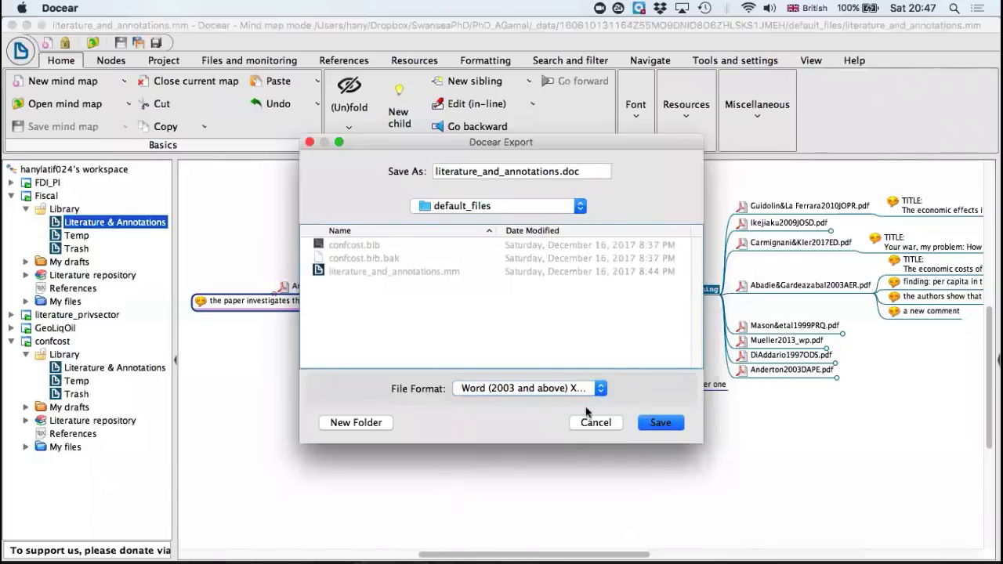
click(505, 207)
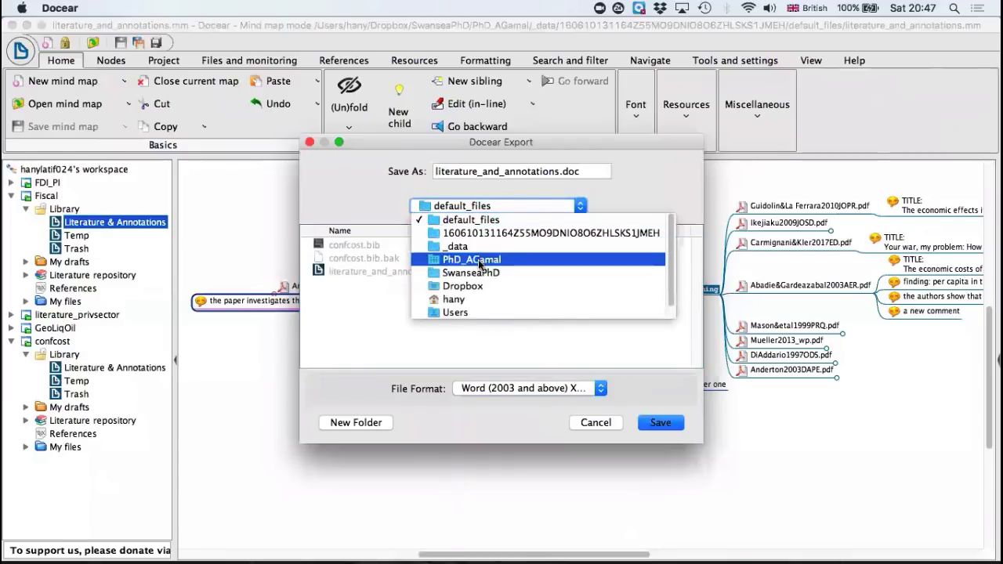
click(479, 262)
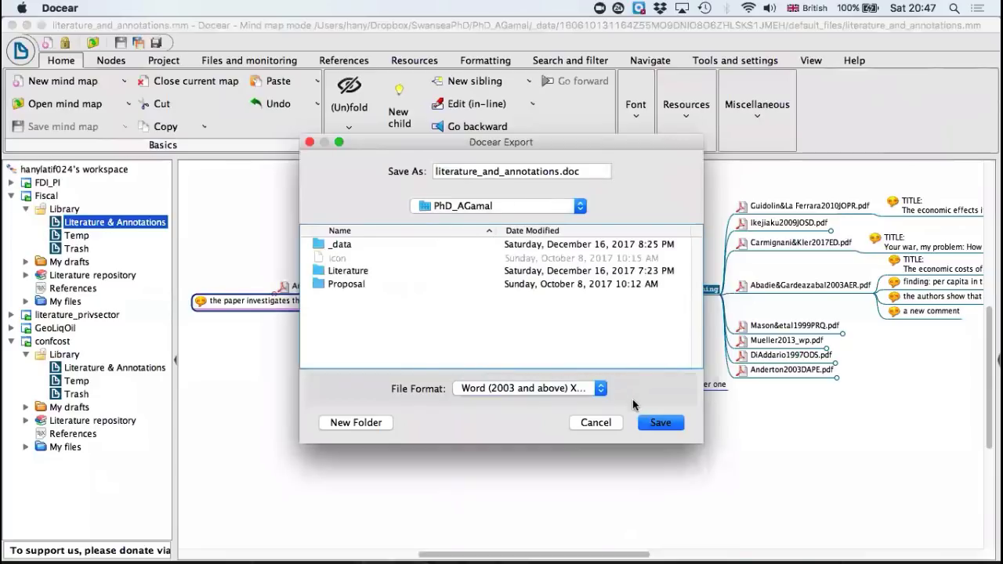
click(658, 422)
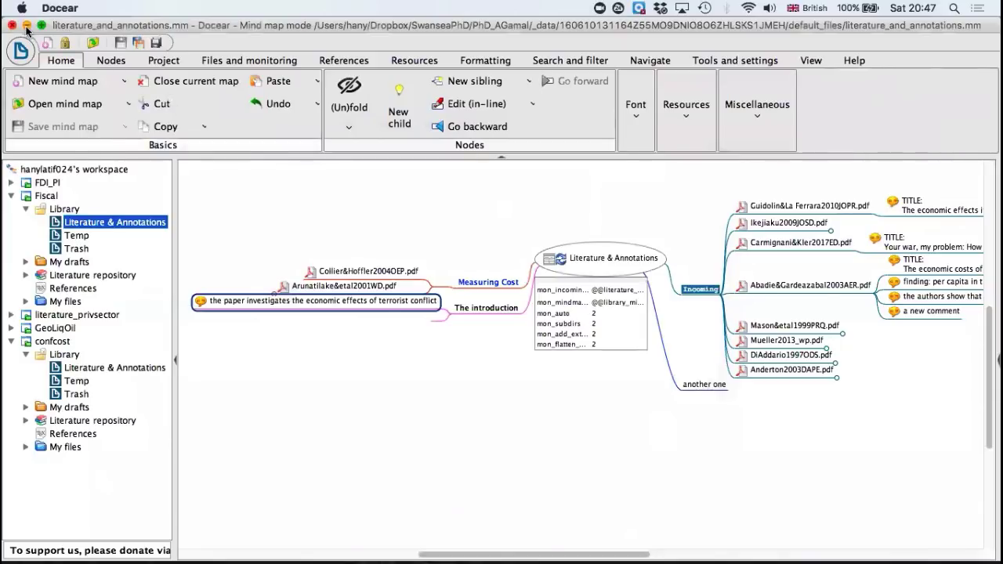
Step: Switch to Finder and open the exported literature_and_annotations.doc from the PhD_AGamal folder in Word
click(27, 26)
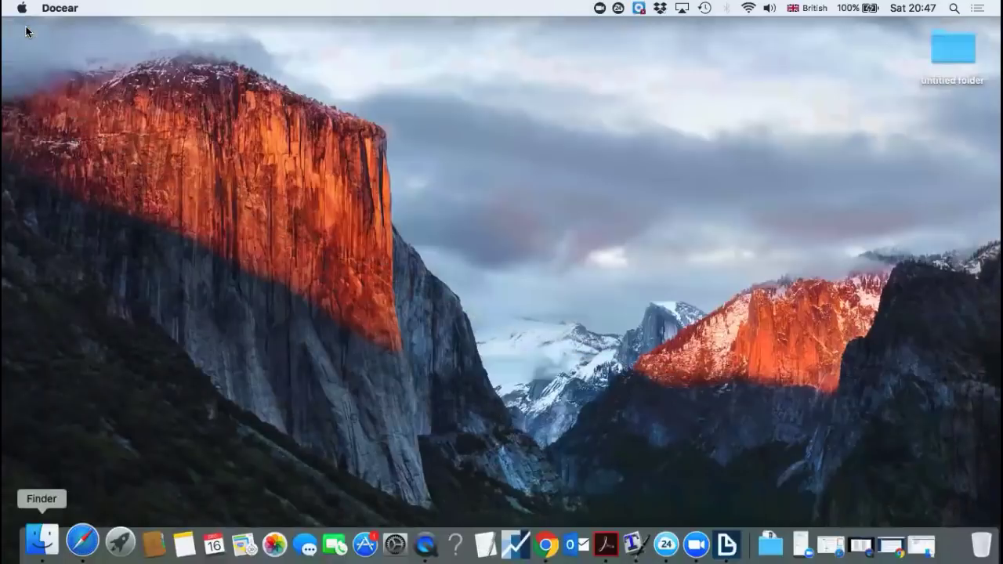
click(43, 540)
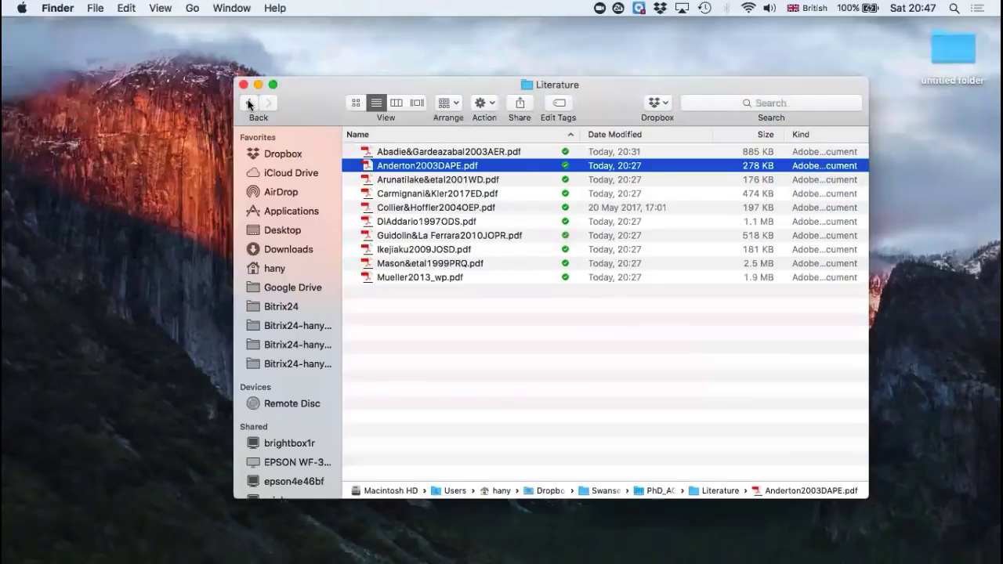
click(247, 102)
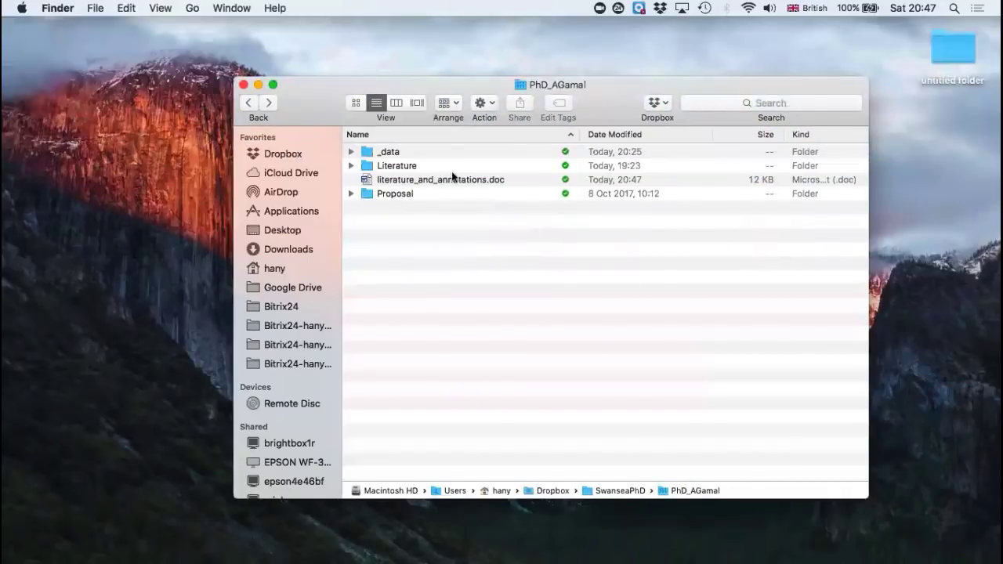
click(463, 183)
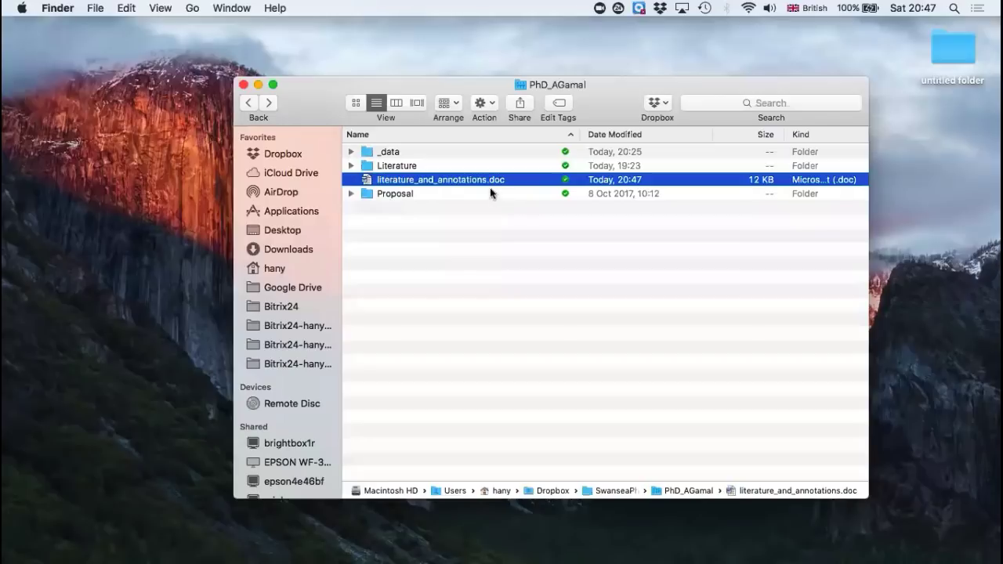
double_click(431, 181)
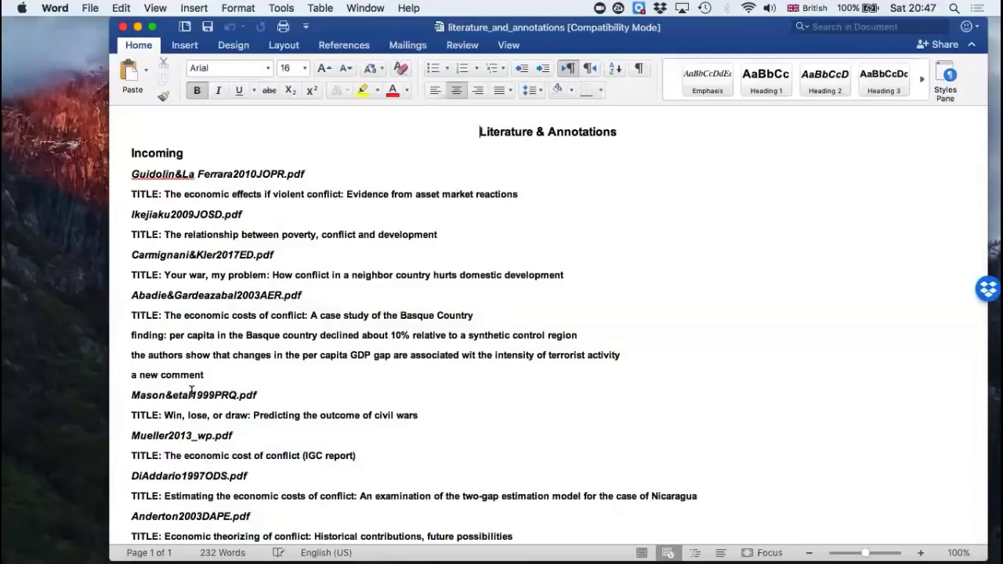
Step: Display the exported document in Print Layout and look through the Incoming section
drag(350, 29, 336, 29)
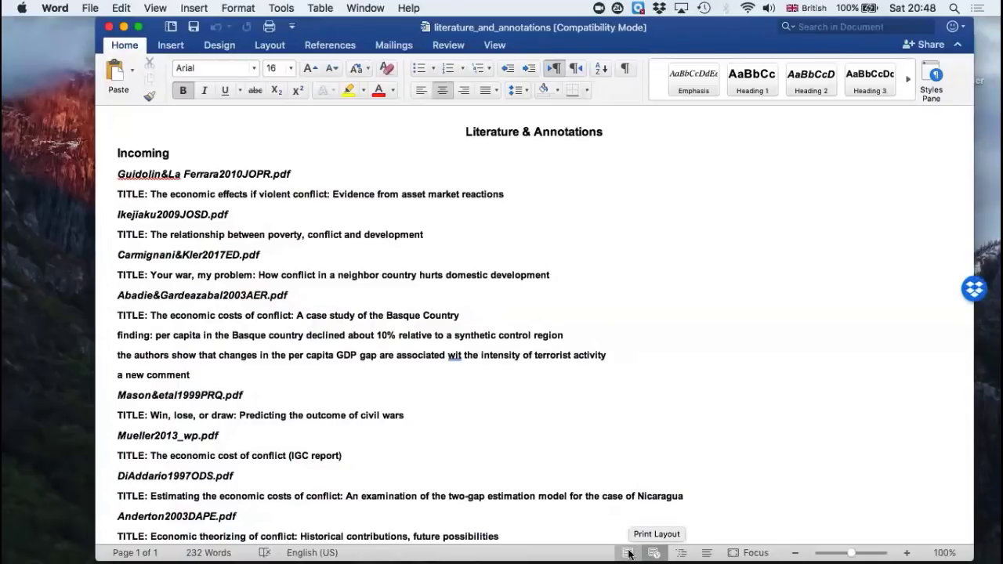
click(628, 553)
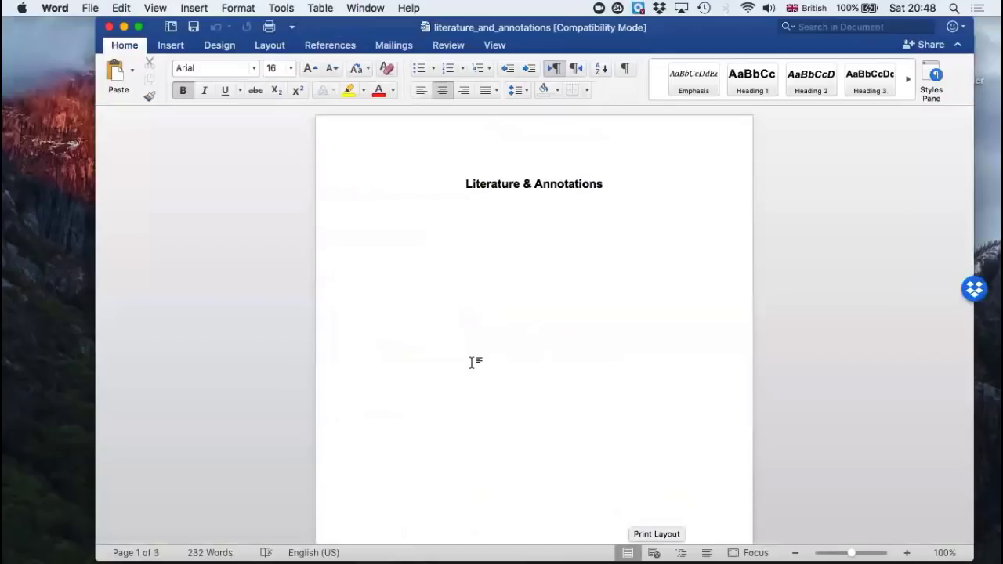
scroll(472, 362, down, 10)
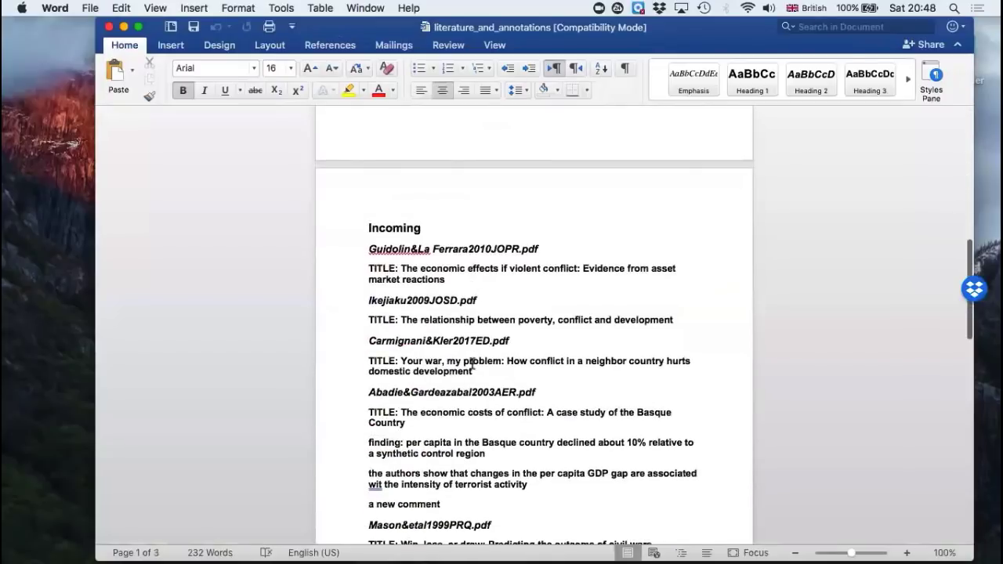
Step: Remove bold formatting from the document's entire text
key(super+a)
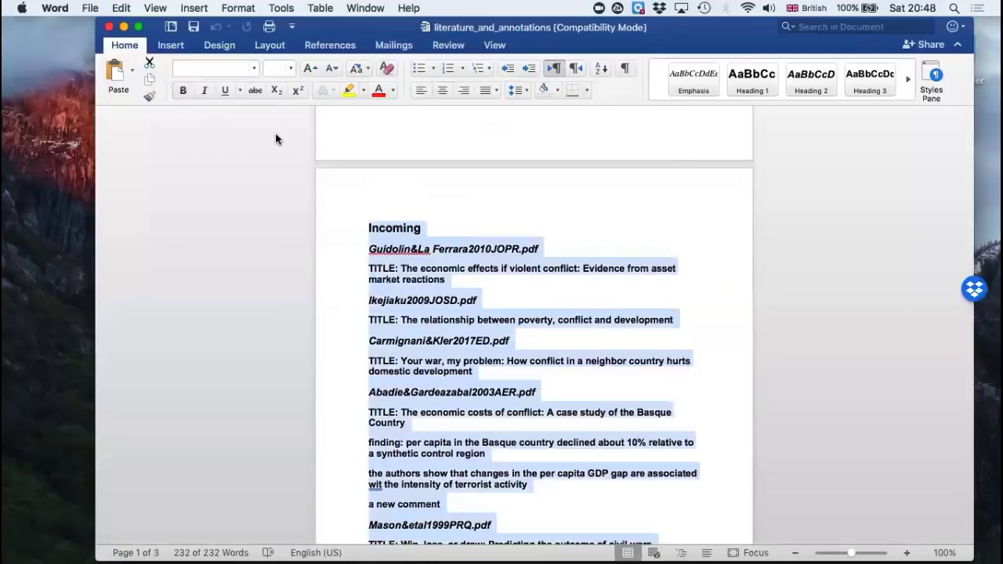
key(super+b)
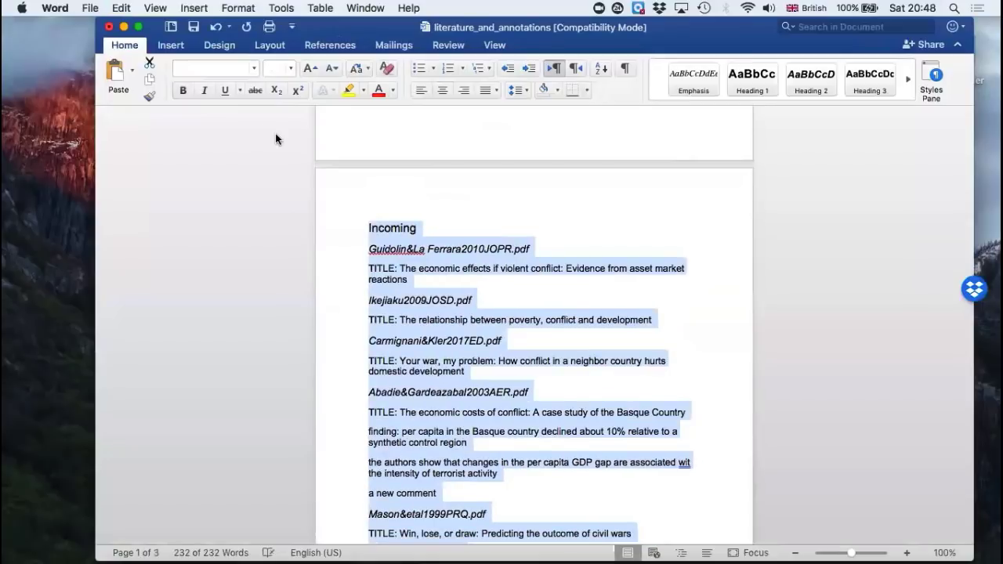
click(419, 280)
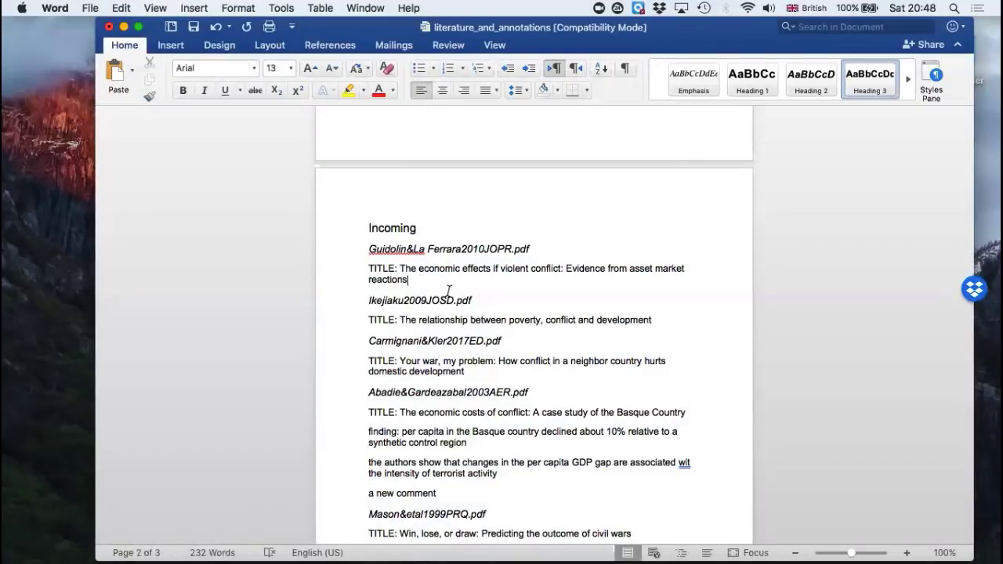
Step: Make the Incoming heading and the Guidolin&La Ferrara2010JOPR.pdf subheading bold
double_click(384, 227)
key(super+b)
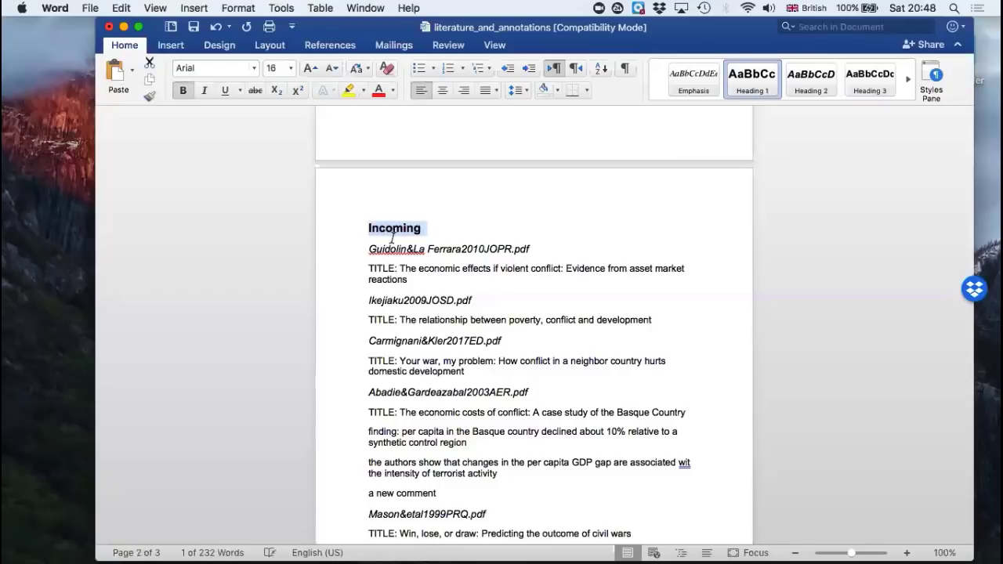
triple_click(398, 251)
key(super+b)
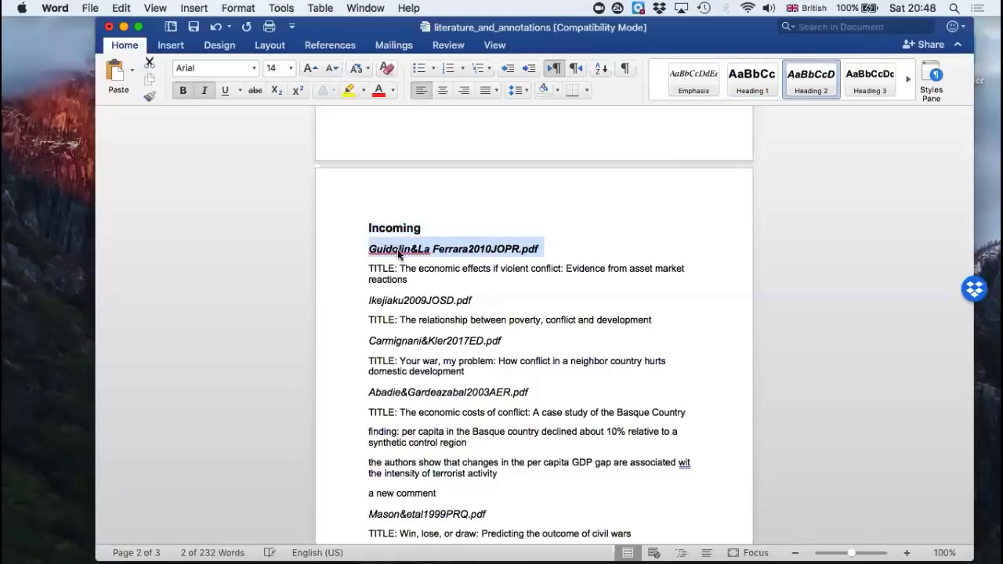
scroll(464, 298, down, 2)
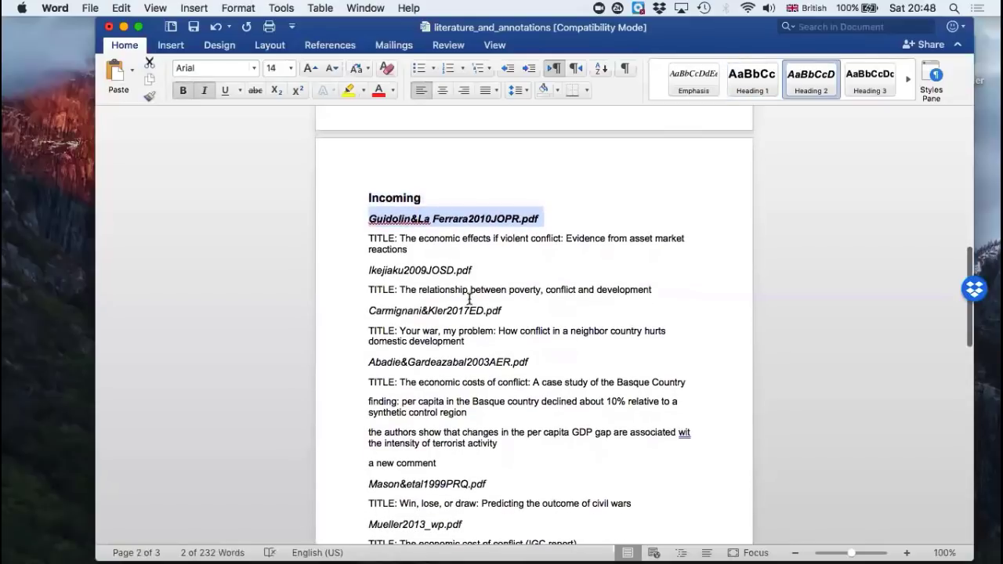
Step: Make the Ikejiaku2009JOSD.pdf, Carmignani&Kler2017ED.pdf and Abadie&Gardeazabal2003AER.pdf subheadings in the Incoming section bold
triple_click(409, 272)
key(super+b)
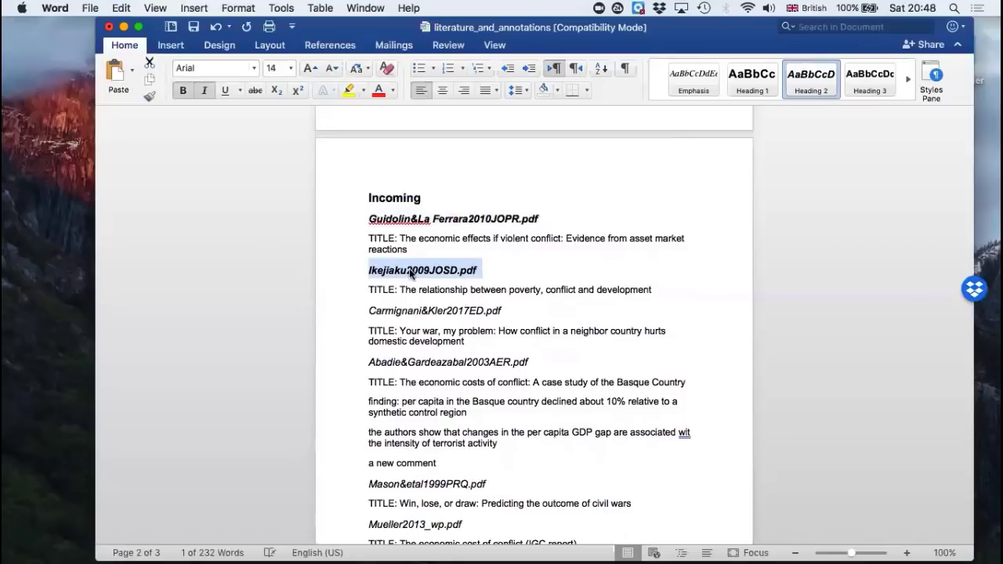
triple_click(397, 311)
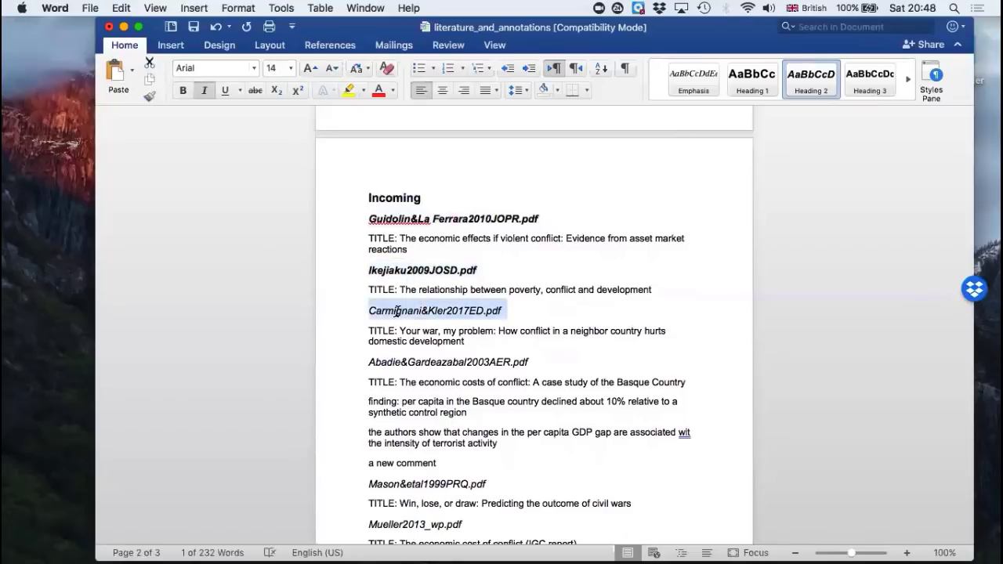
key(super+b)
scroll(397, 311, down, 3)
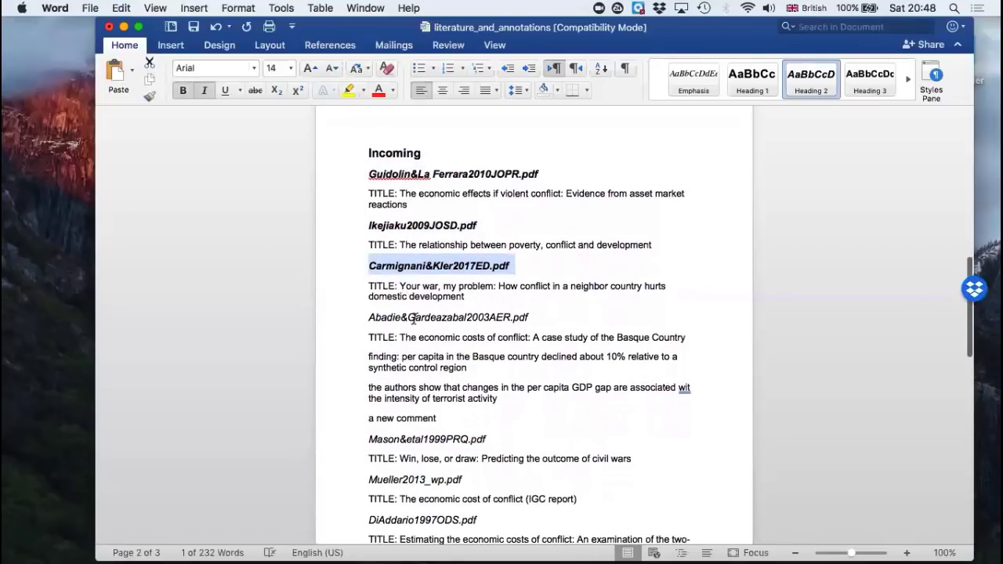
triple_click(412, 319)
key(super+b)
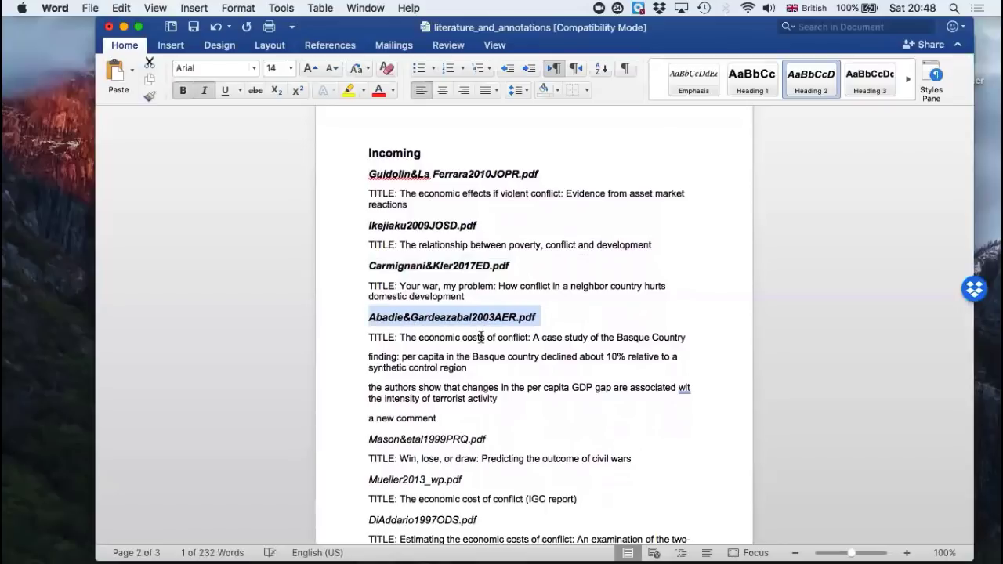
drag(439, 337, 466, 401)
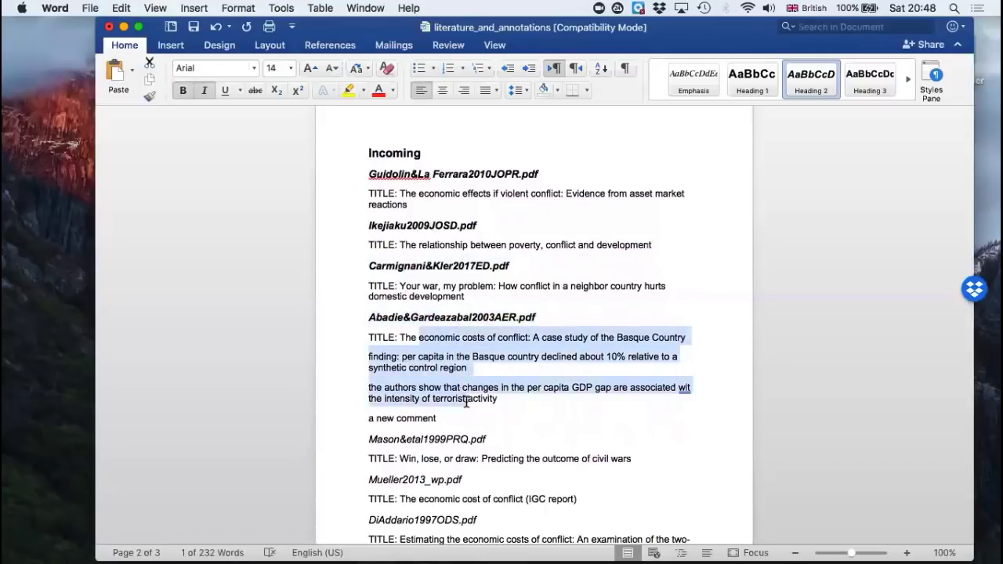
Step: Make the Measuring Cost heading and its Collier&Hoffler2004OEP.pdf and Arunatilake&etal2001WD.pdf subheadings bold
scroll(466, 401, down, 10)
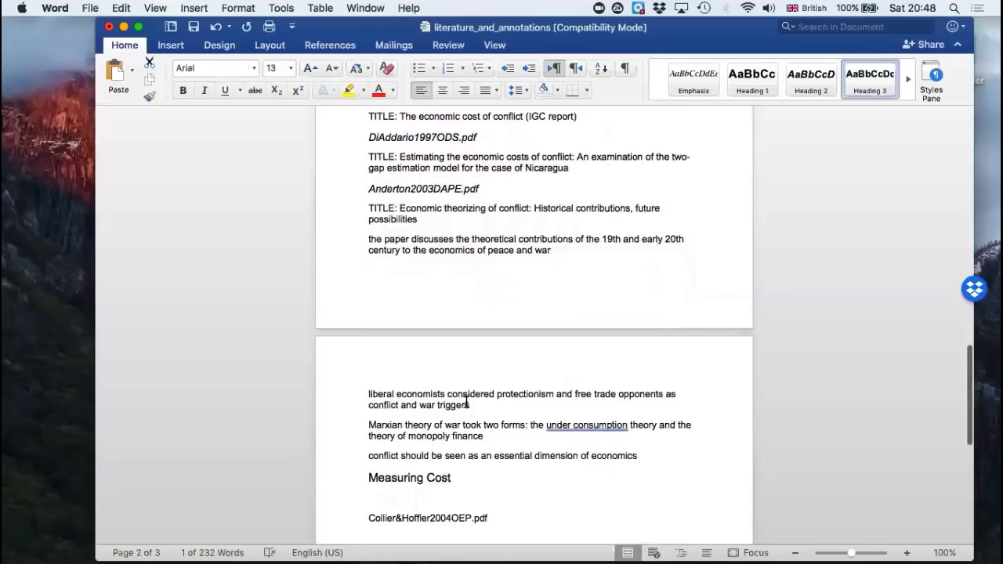
scroll(466, 401, down, 2)
triple_click(389, 403)
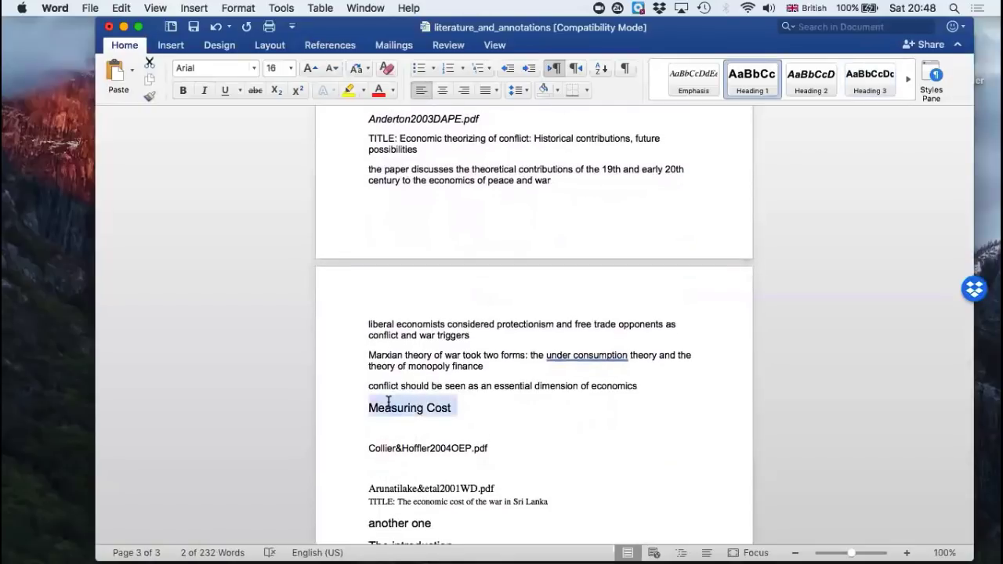
key(super+b)
scroll(388, 401, down, 2)
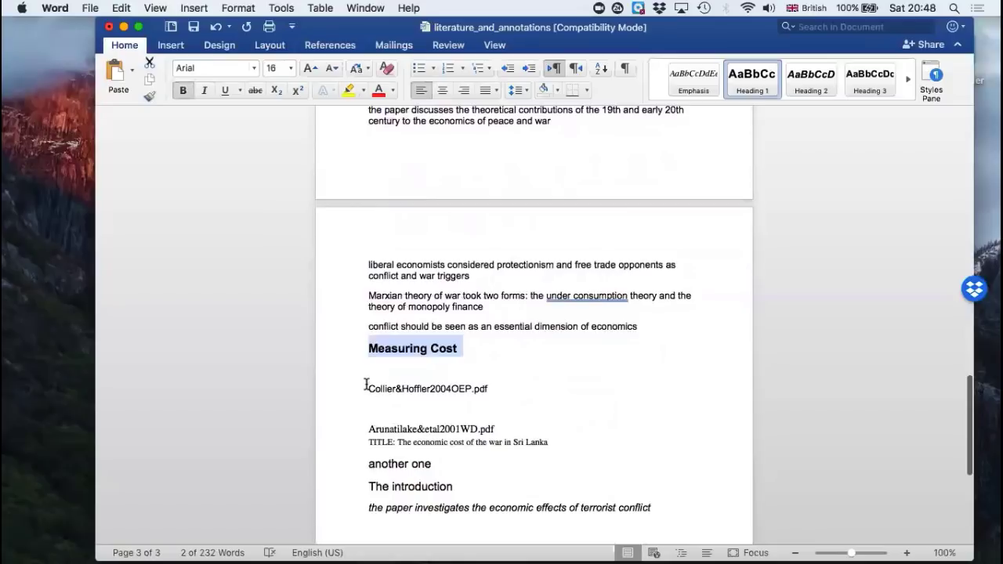
drag(365, 387, 497, 391)
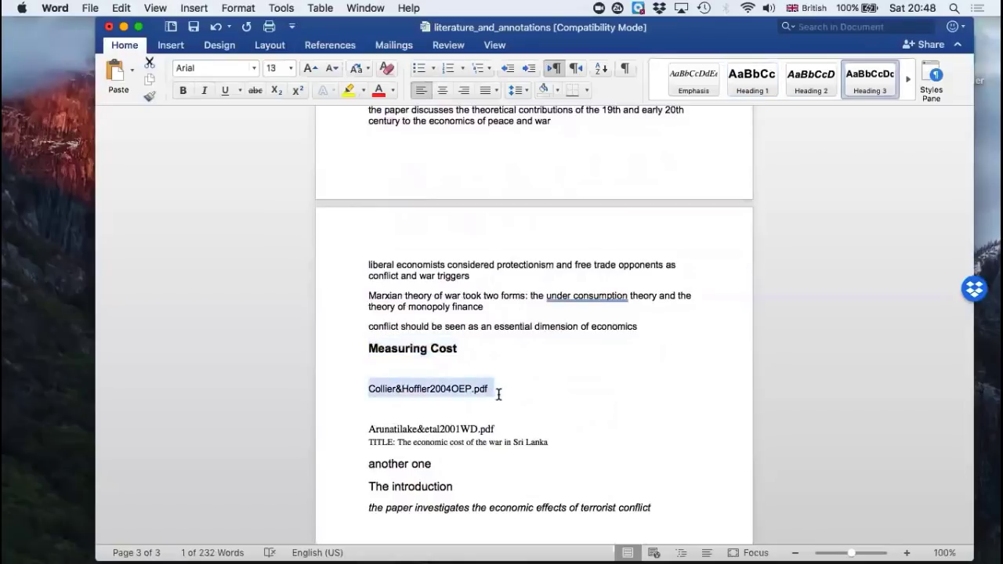
key(super+b)
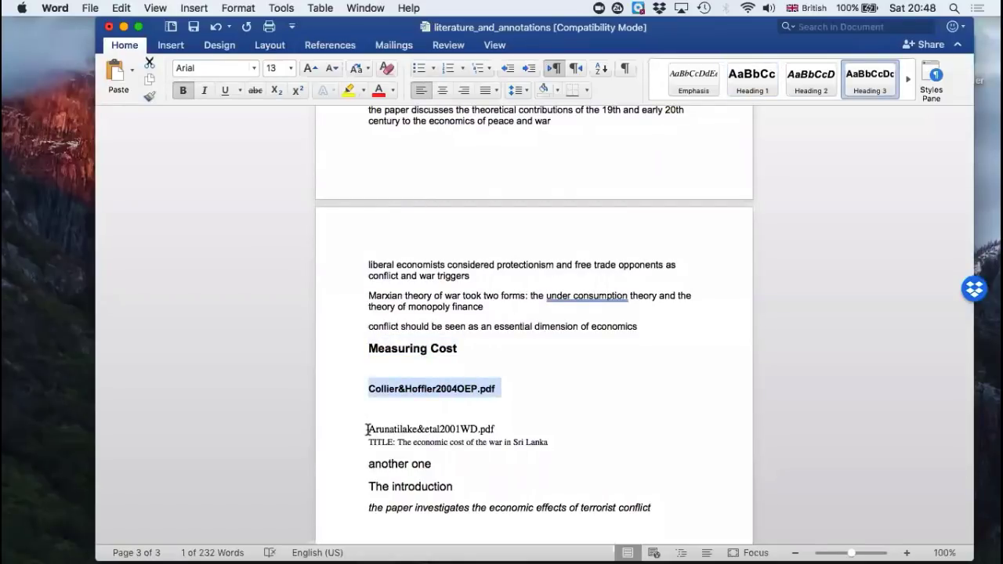
drag(367, 429, 496, 427)
key(super+b)
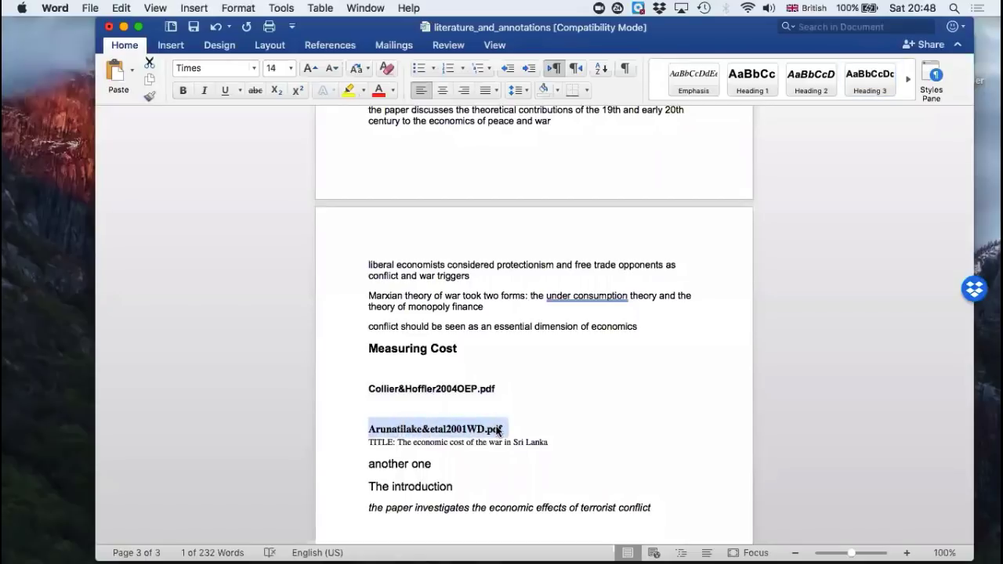
Step: Make the heading The introduction bold and select it together with the text beneath it
scroll(497, 428, down, 3)
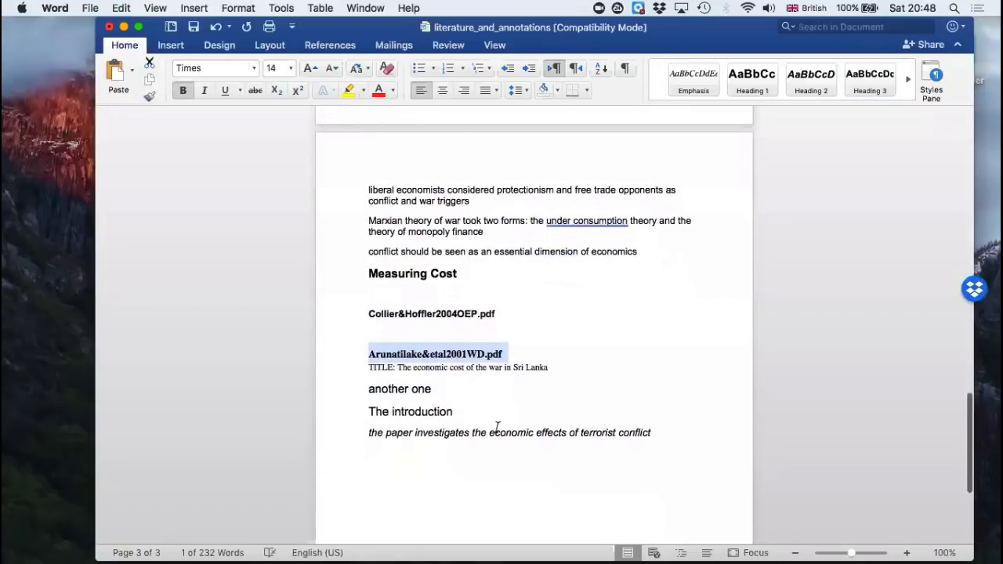
triple_click(384, 387)
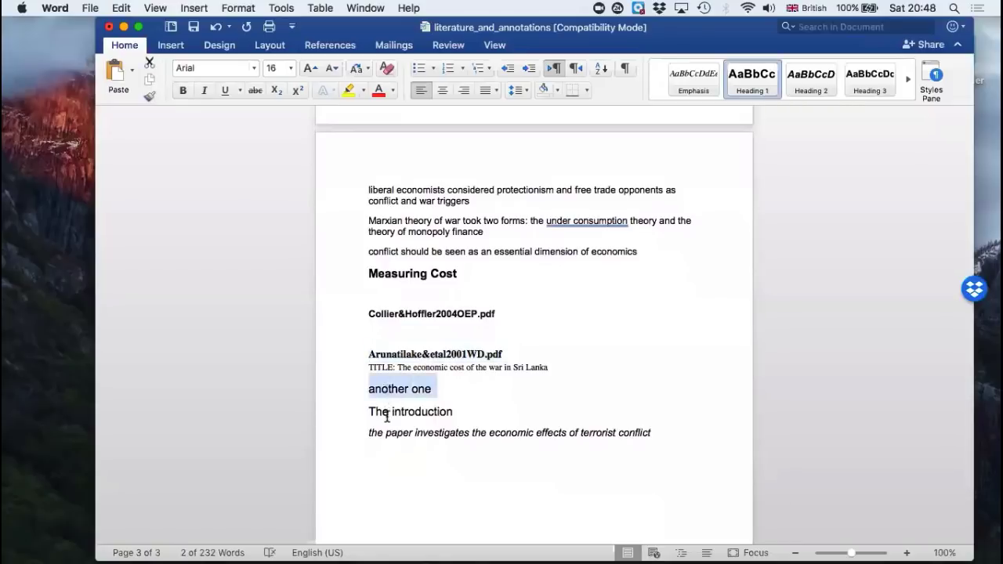
triple_click(386, 415)
key(super+b)
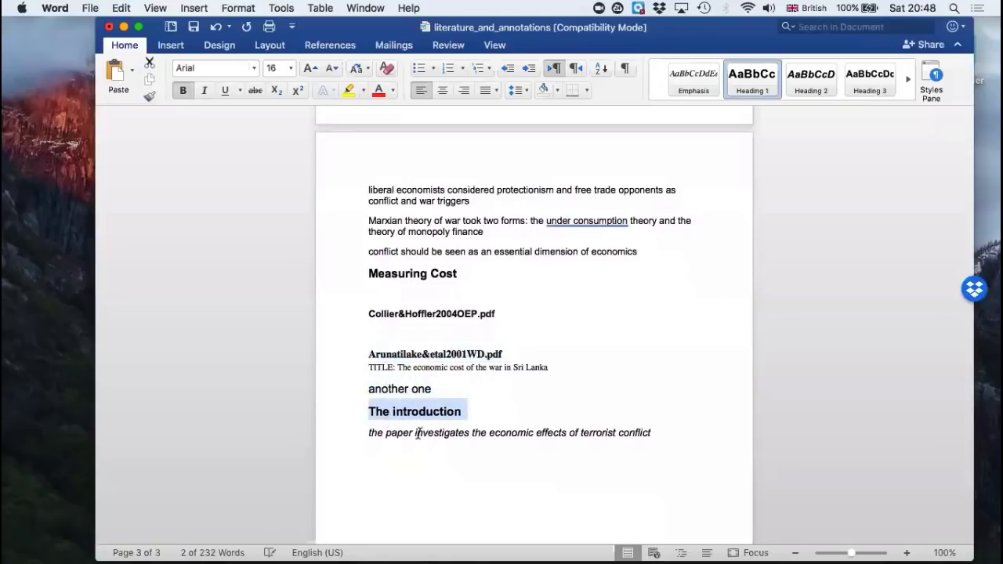
scroll(426, 428, down, 3)
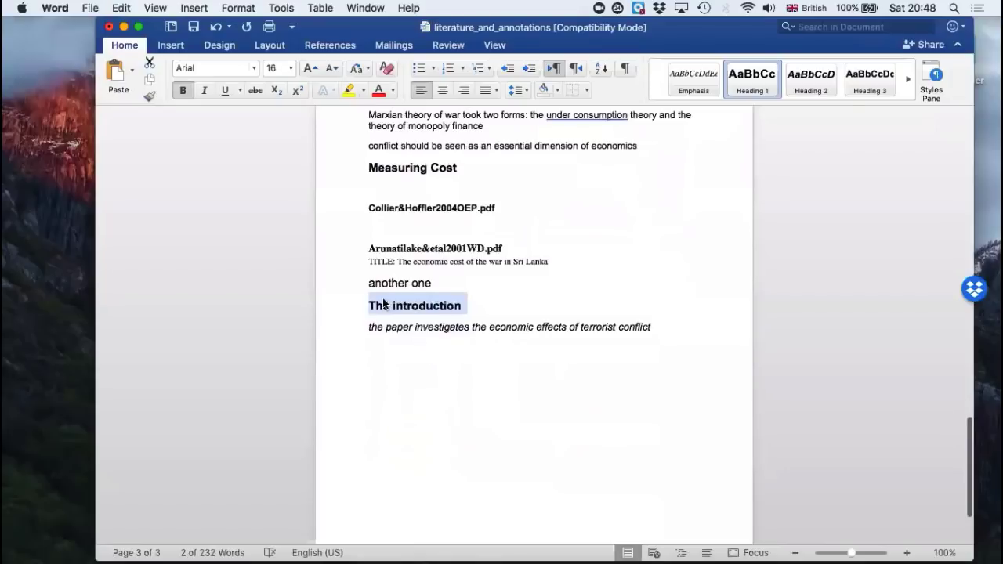
click(386, 304)
drag(369, 304, 419, 347)
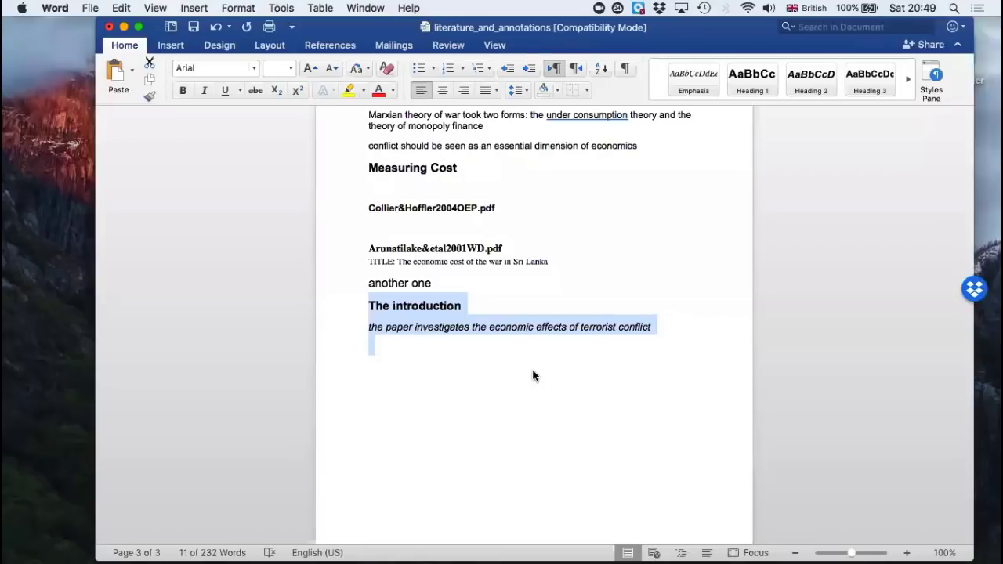
Step: Switch to Chrome and open the Docear4Word overview from the Docear download page
mouse_move(659, 553)
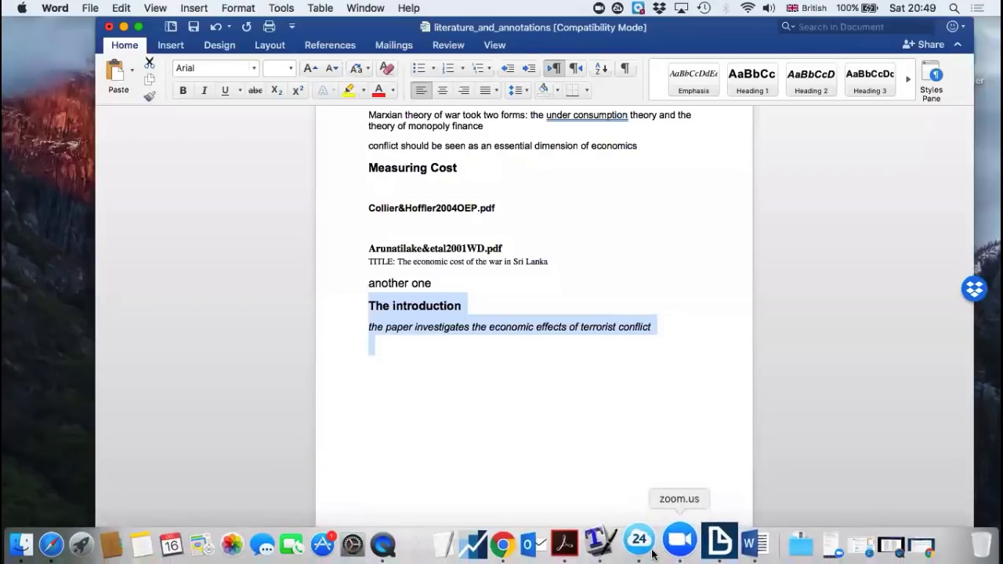
click(527, 538)
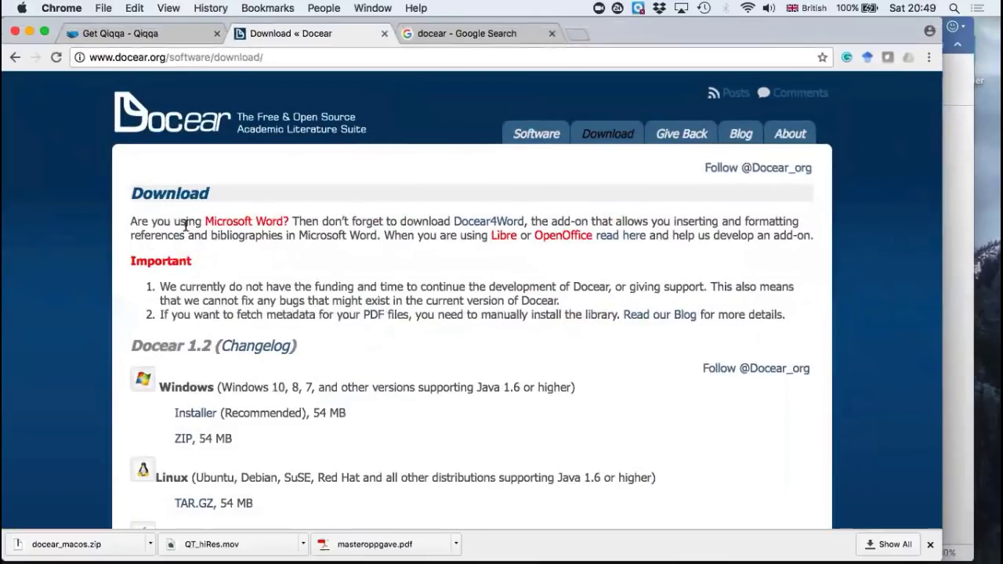
click(482, 227)
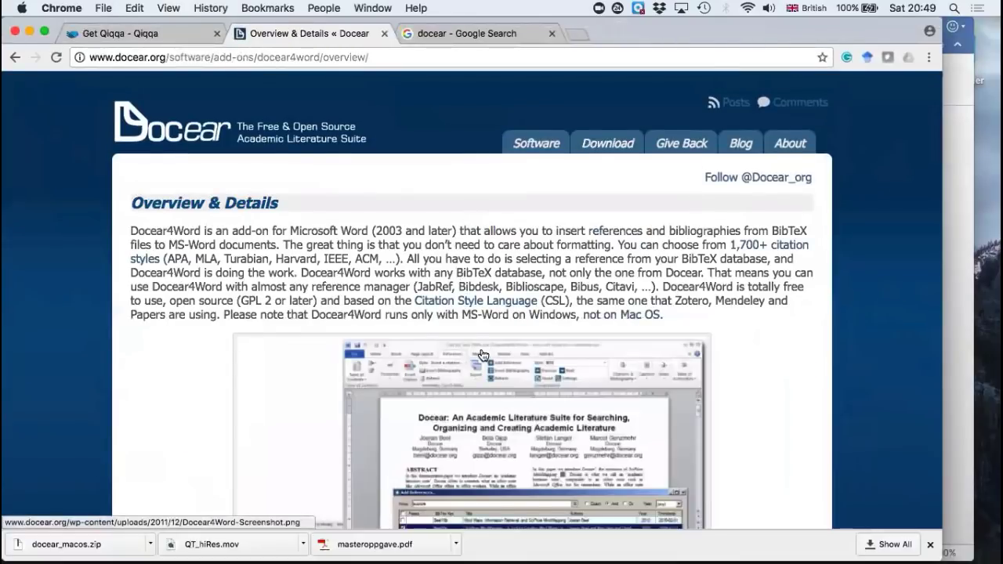
Step: Look through the Docear4Word page for its description, system requirements, screenshots, download link and feature list
scroll(481, 355, down, 3)
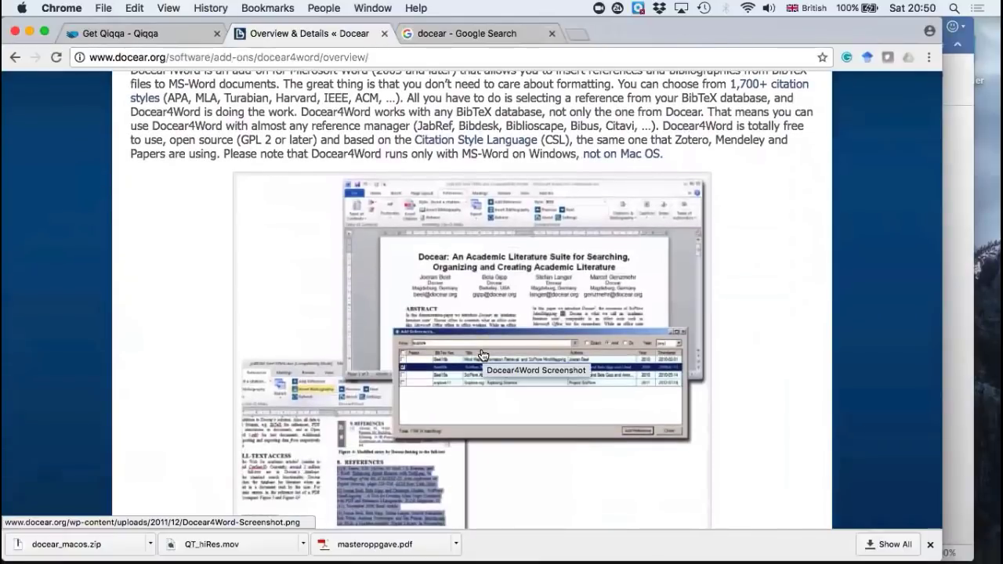
scroll(482, 354, up, 2)
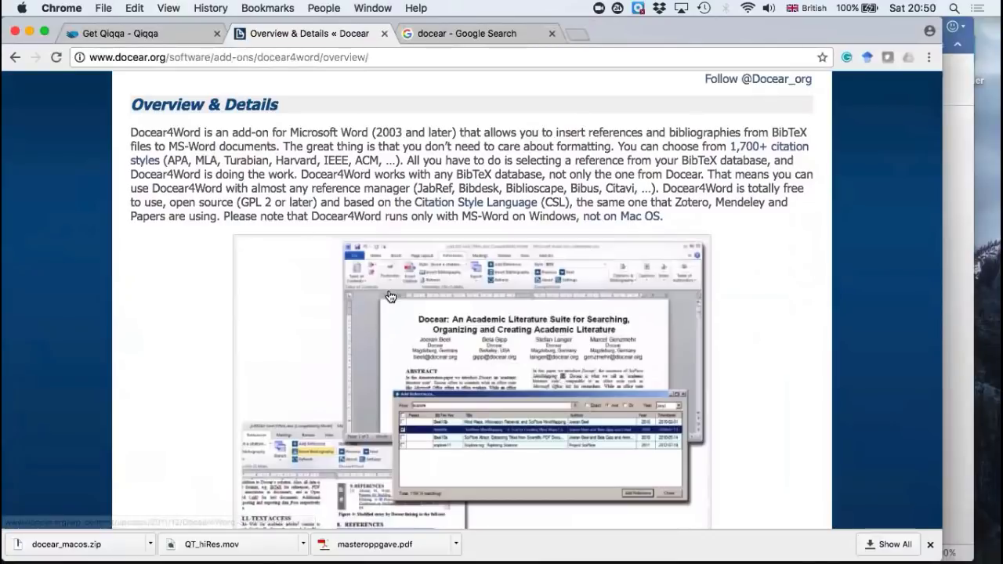
scroll(389, 296, down, 5)
scroll(390, 296, down, 5)
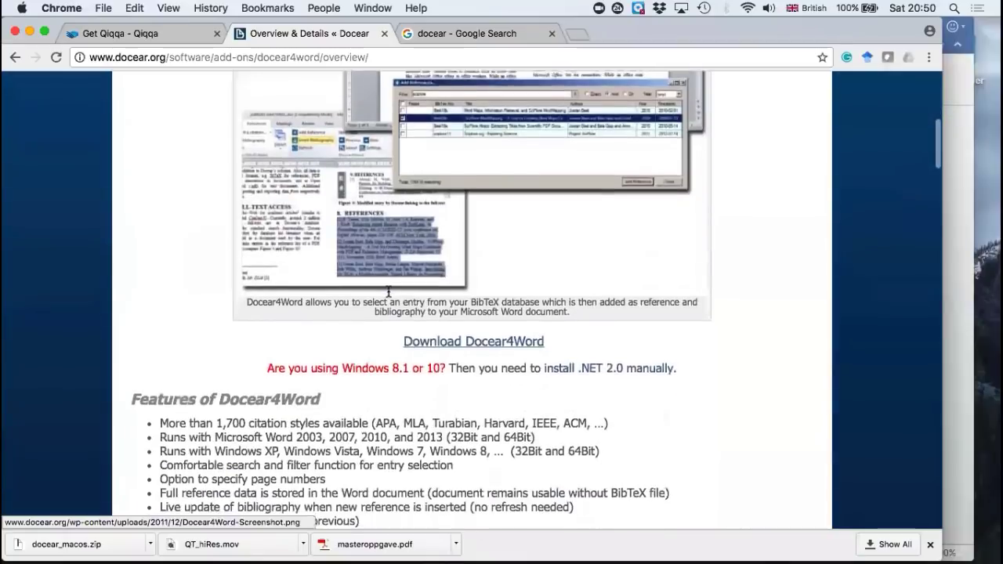
scroll(389, 294, up, 1)
scroll(389, 296, up, 3)
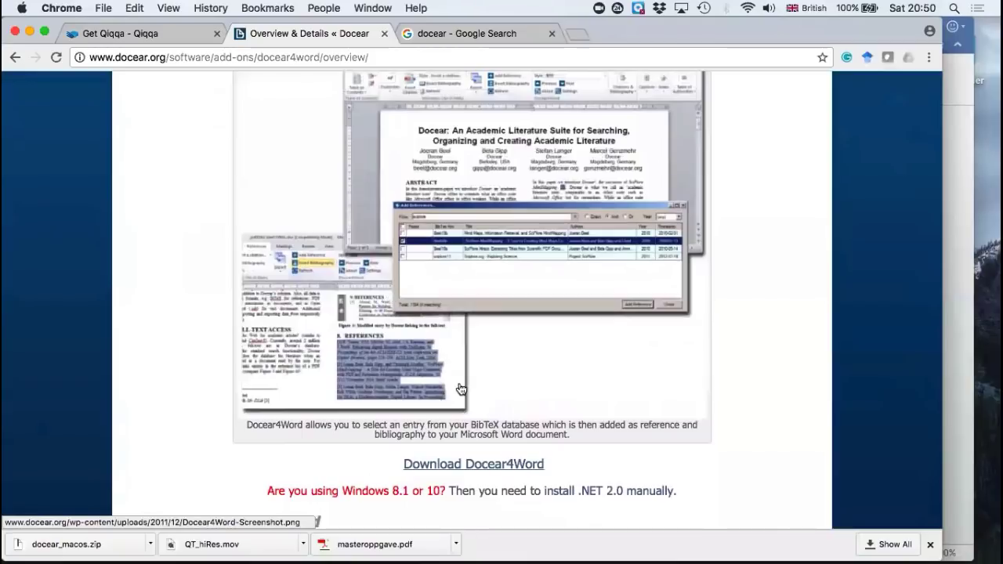
scroll(461, 388, down, 2)
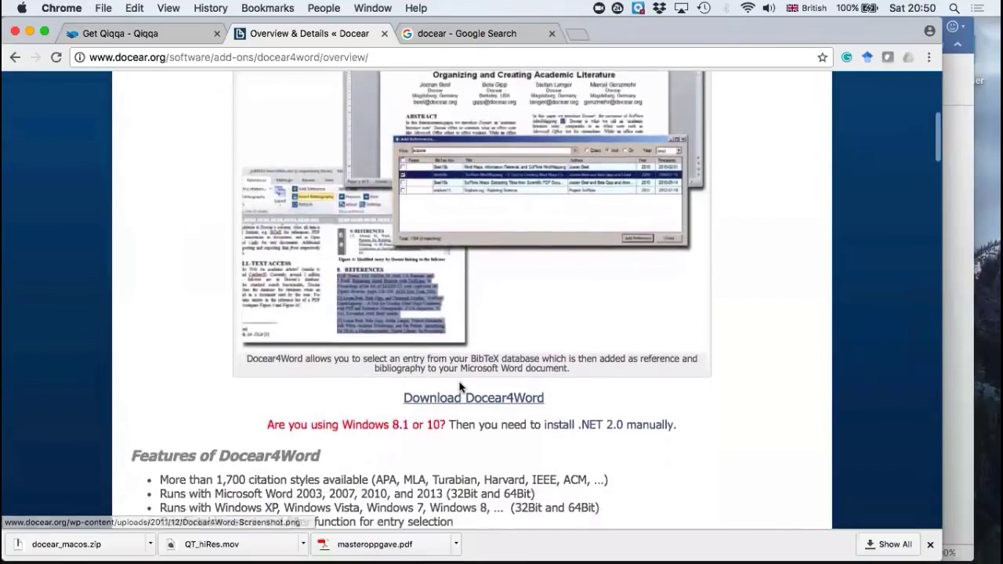
scroll(460, 387, down, 2)
scroll(460, 386, up, 5)
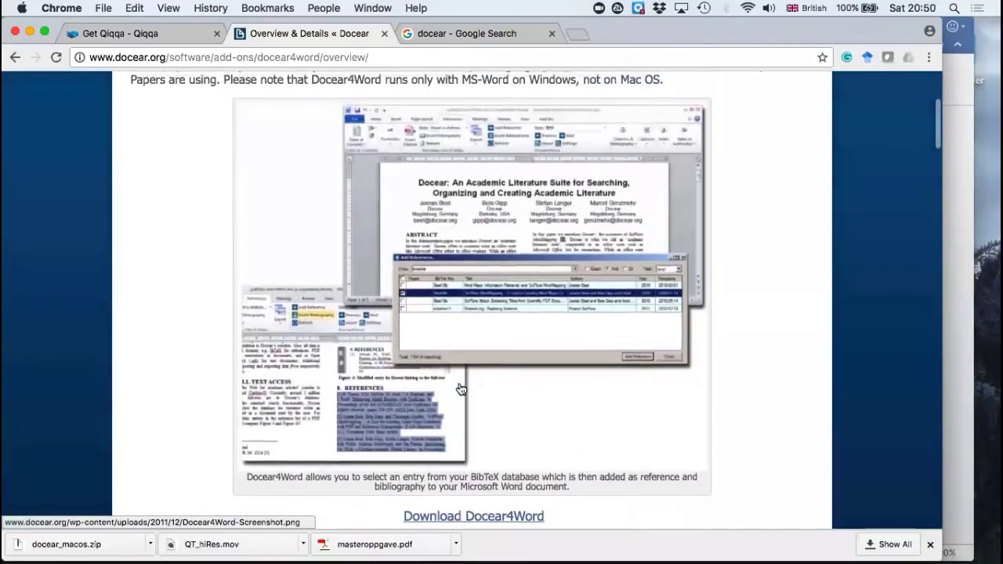
scroll(461, 388, up, 6)
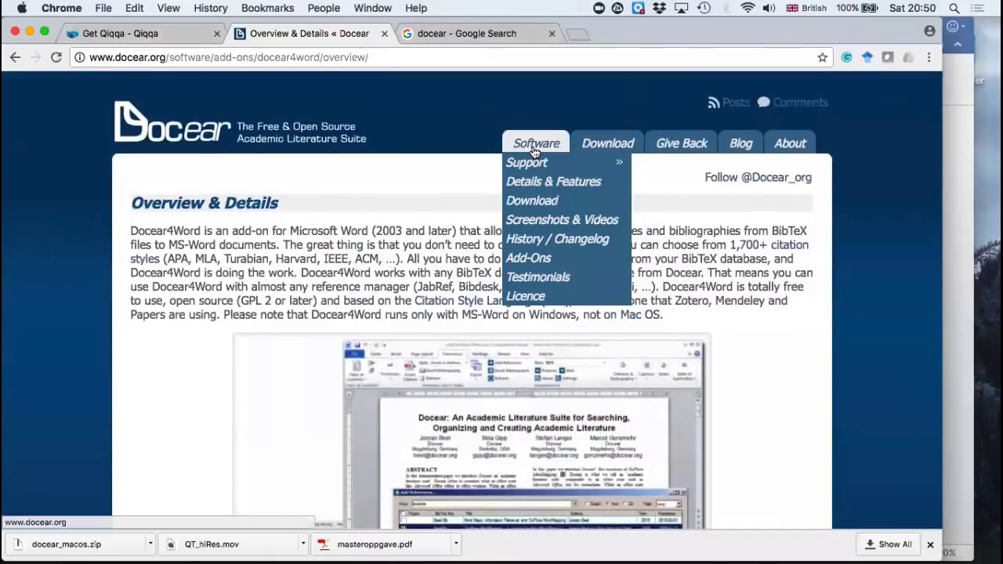
Step: Open the Screenshots & Videos page of the Docear website and play the Docear Teaser Video (v1.1)
click(536, 143)
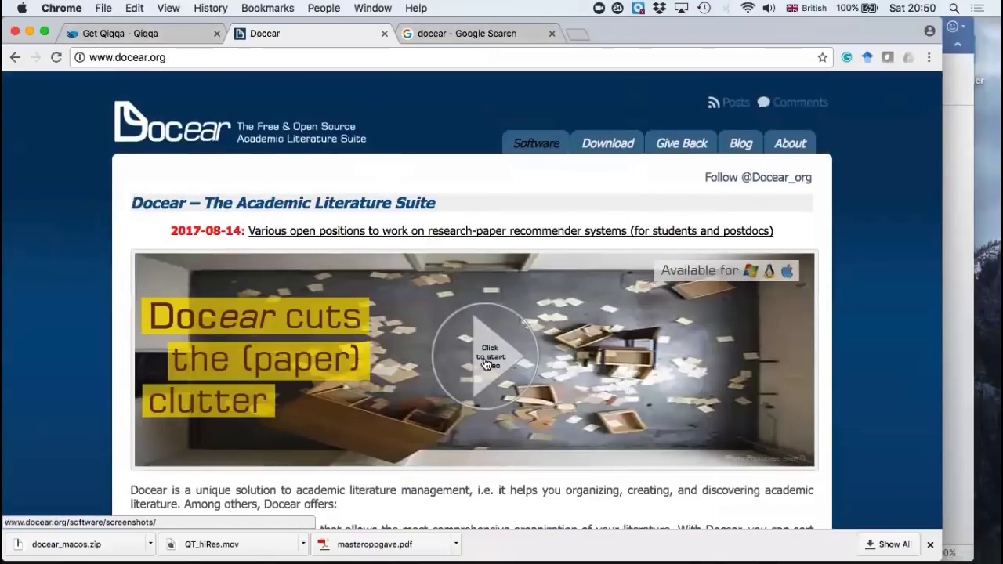
click(561, 219)
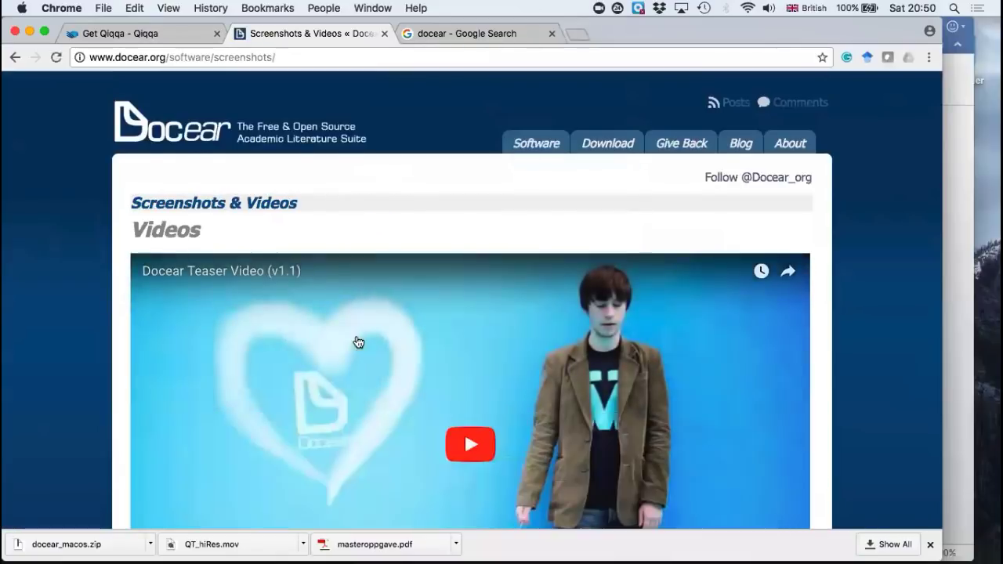
scroll(358, 342, down, 2)
click(481, 347)
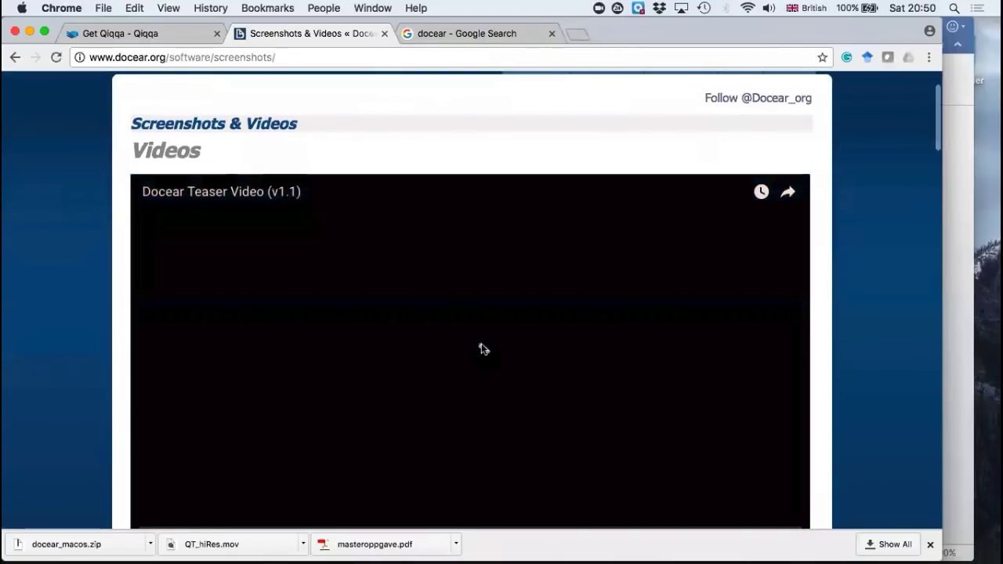
Step: Skip the teaser video ahead to about 1:24, raise the volume, jump to 2:21 and go back to about 2:01
scroll(481, 346, down, 2)
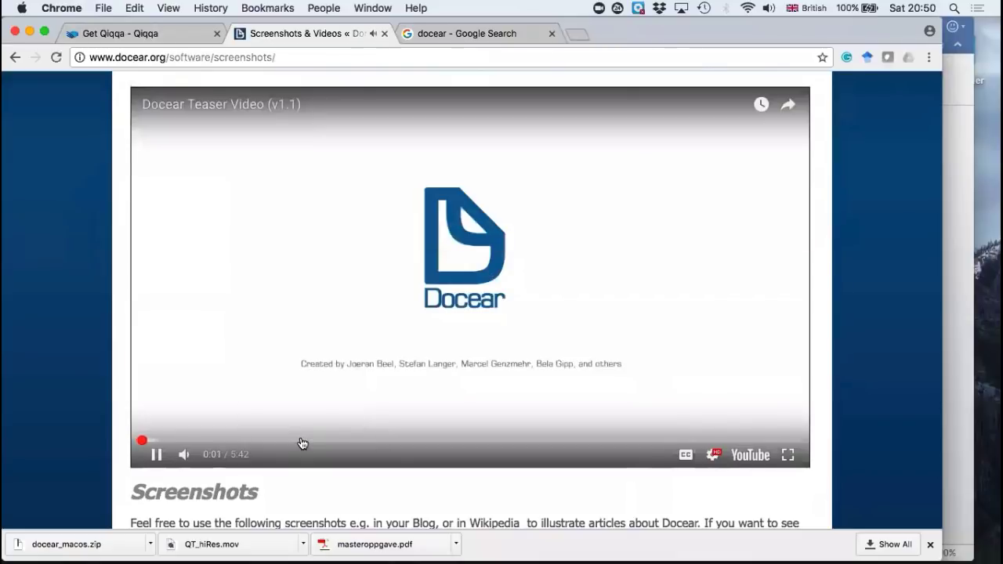
click(303, 444)
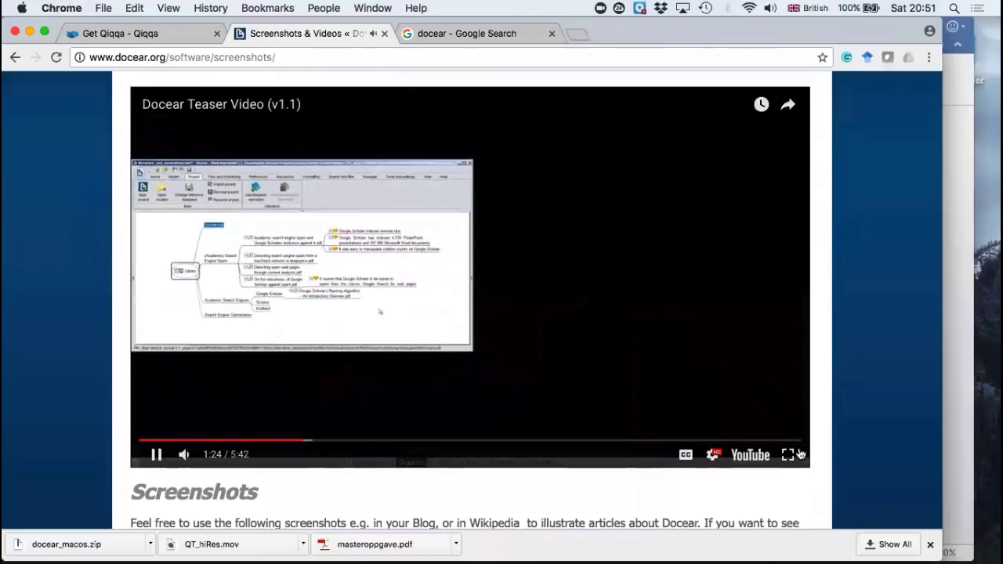
key(XF86AudioRaiseVolume)
key(XF86AudioRaiseVolume)
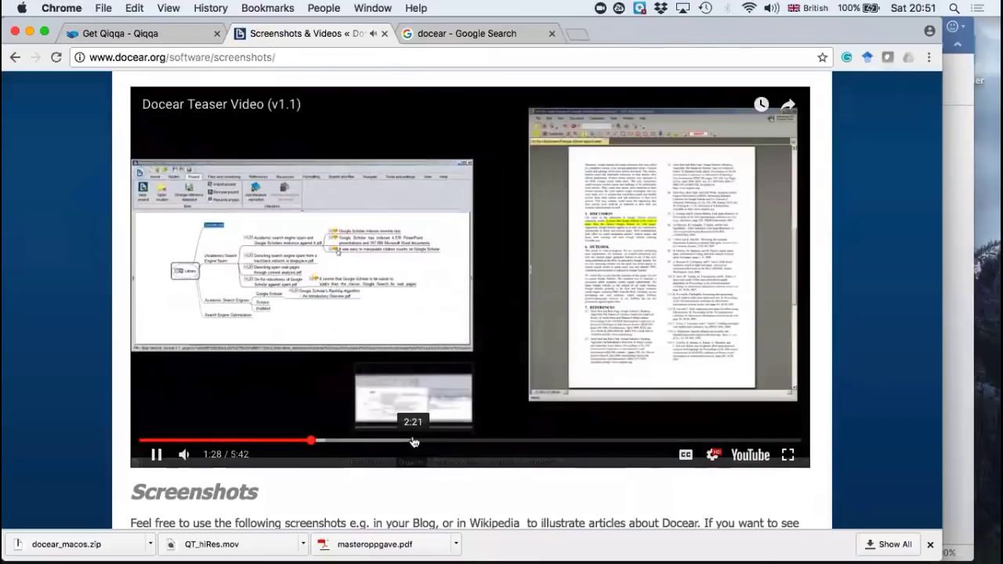
click(414, 441)
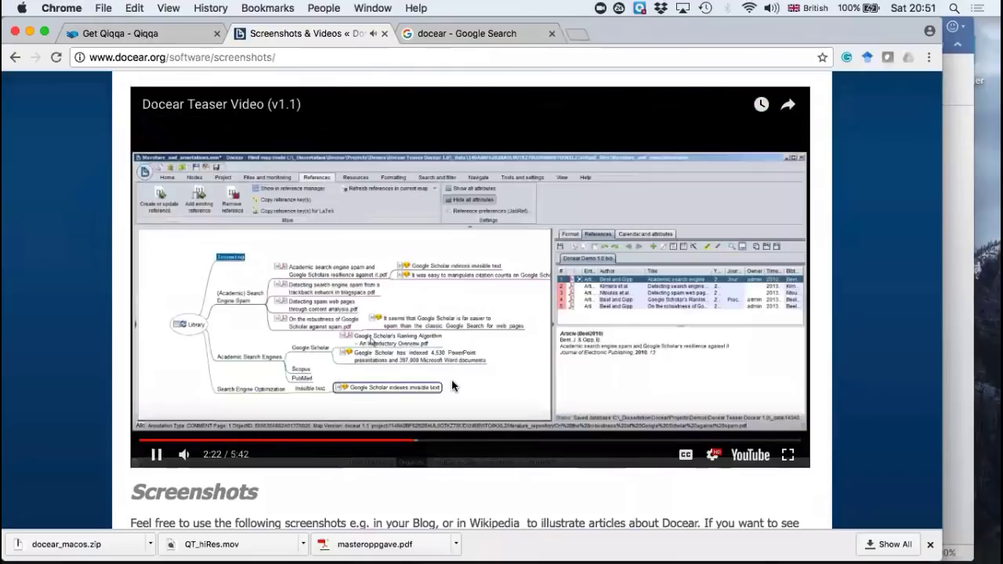
click(394, 444)
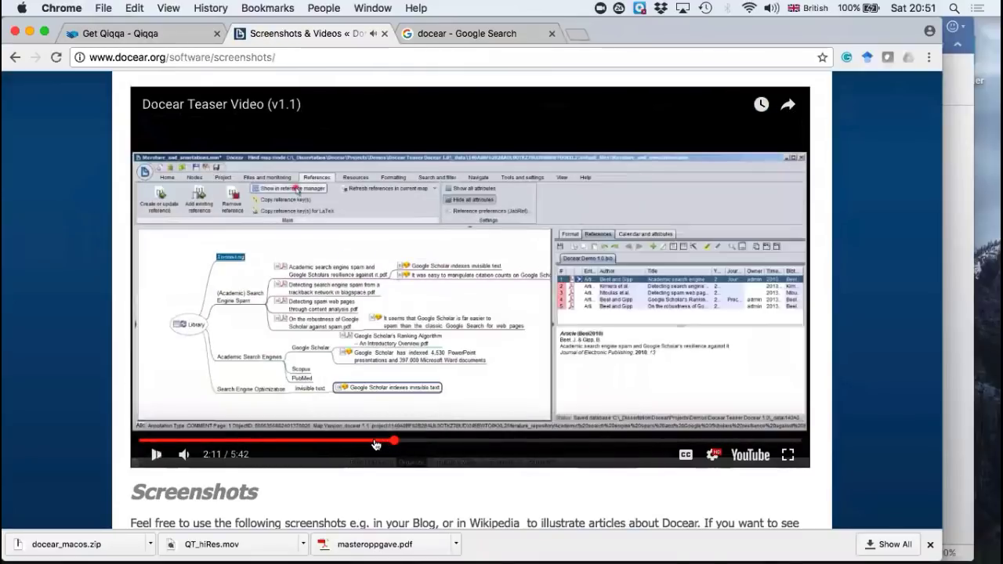
click(375, 442)
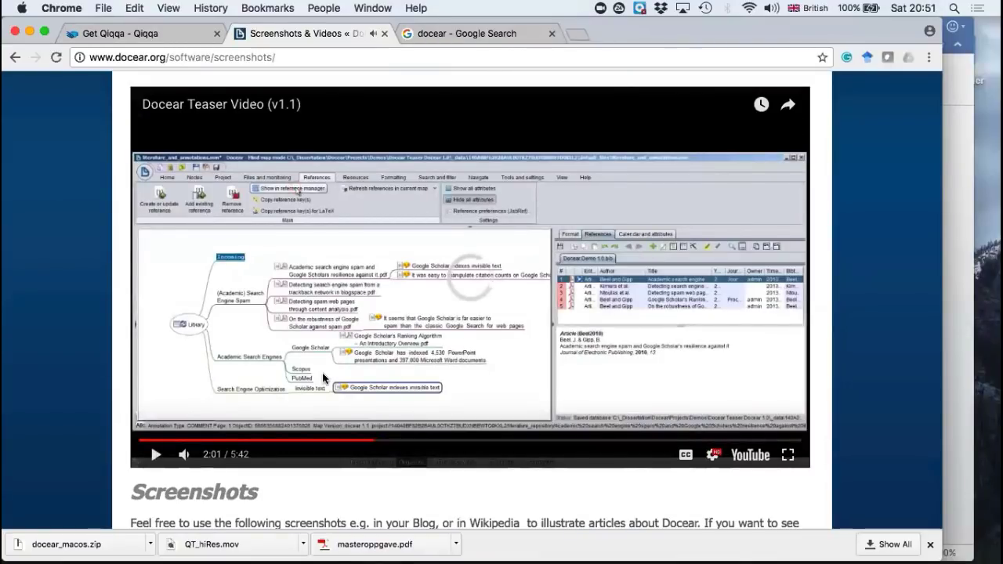
Step: Play the teaser video on from about 2:01 with the volume raised, and pause it at about 4:38 in the "Discover literature" section
click(323, 379)
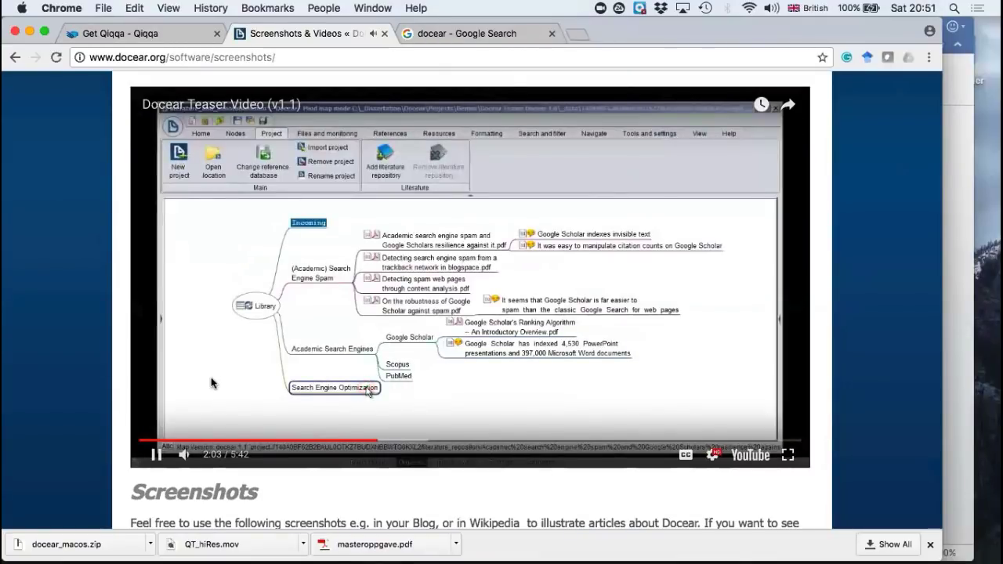
key(XF86AudioRaiseVolume)
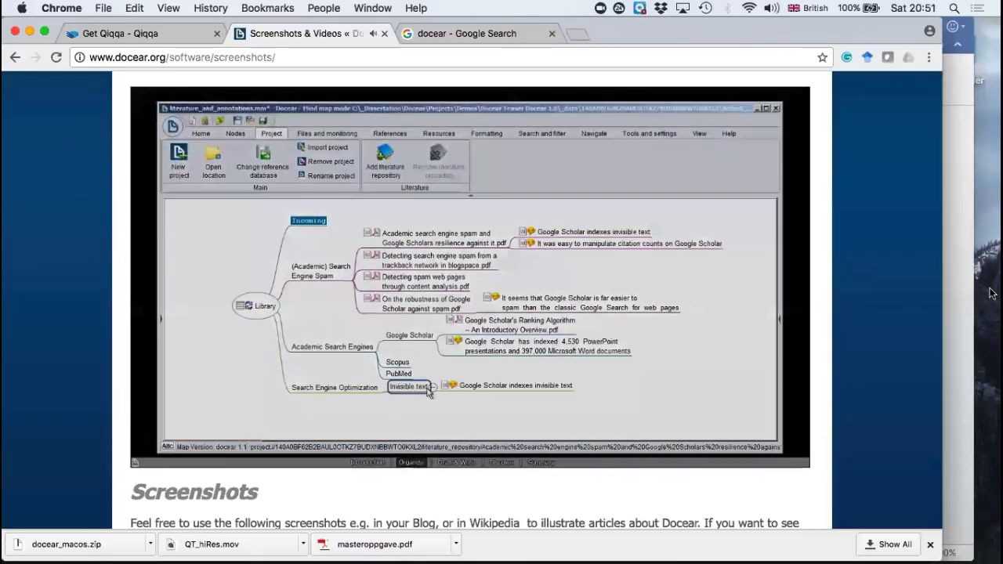
key(XF86AudioRaiseVolume)
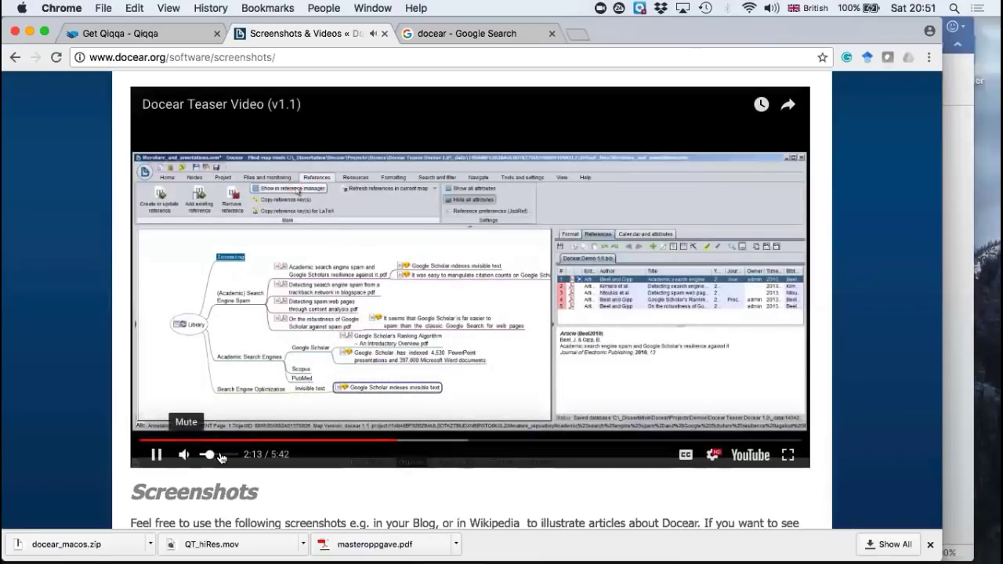
click(219, 454)
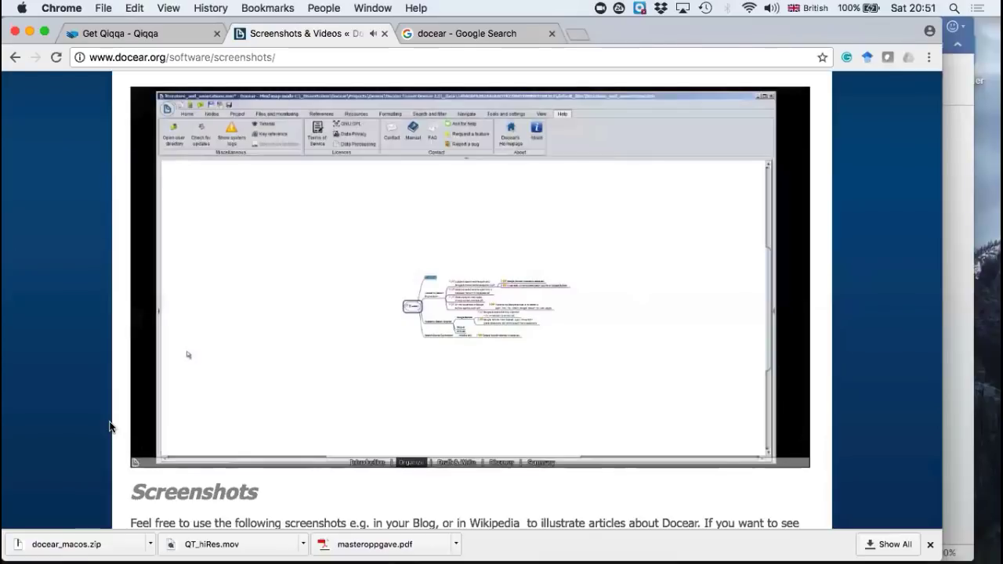
key(XF86AudioRaiseVolume)
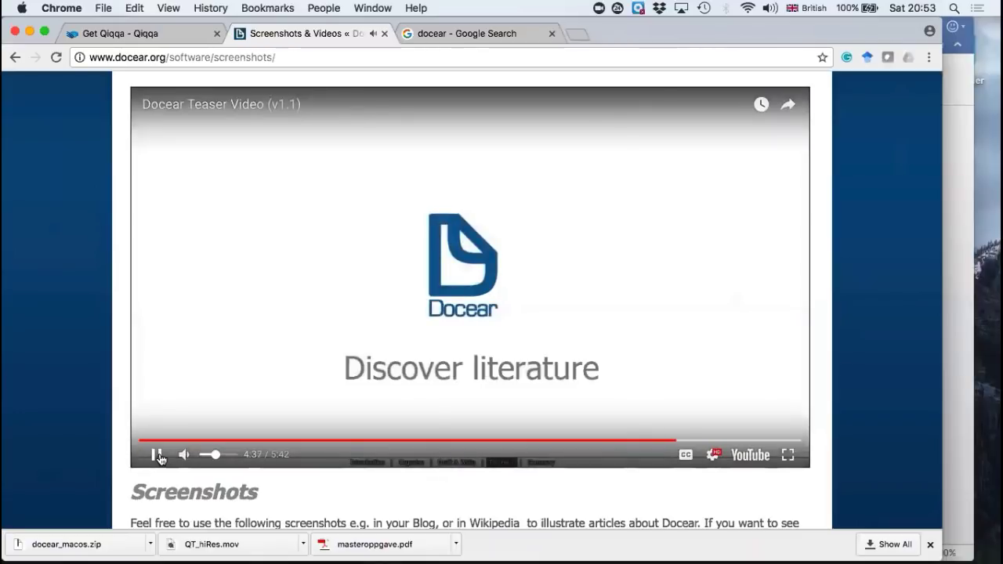
click(157, 455)
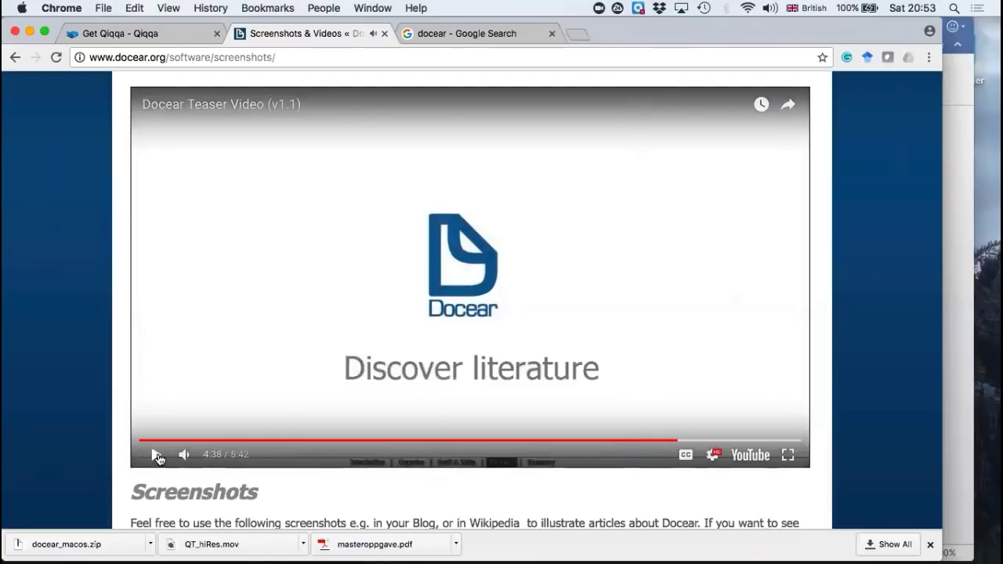
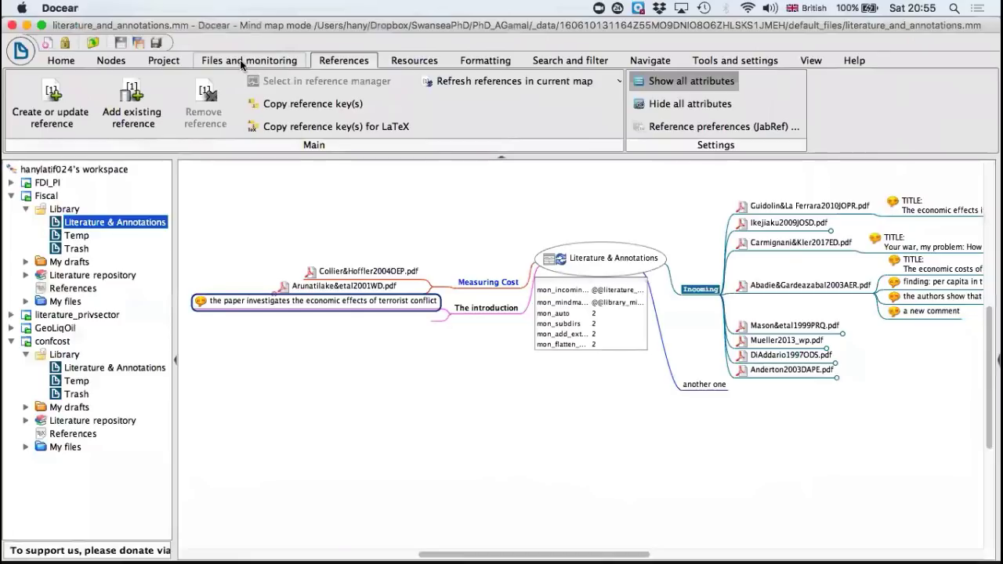
click(243, 61)
click(178, 62)
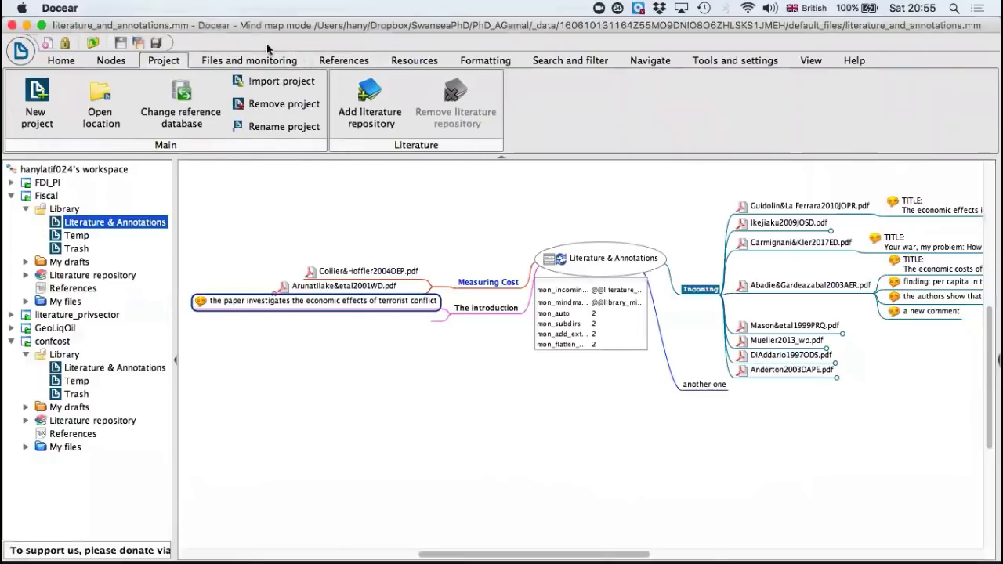
click(118, 65)
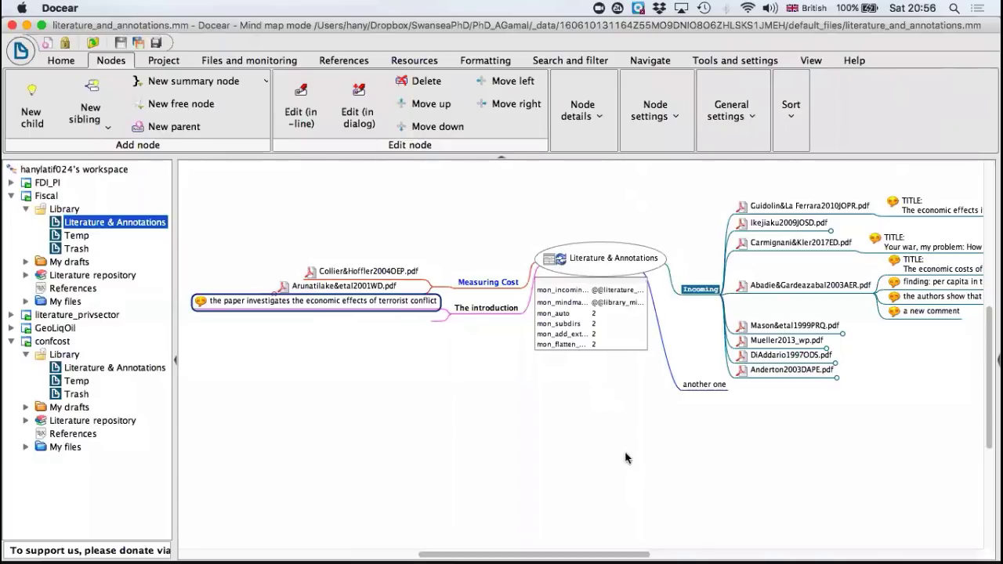
Step: Import the new annotations for the Guidolin&La Ferrara2010JOPR.pdf node under Incoming
scroll(649, 446, right, 3)
scroll(648, 446, right, 15)
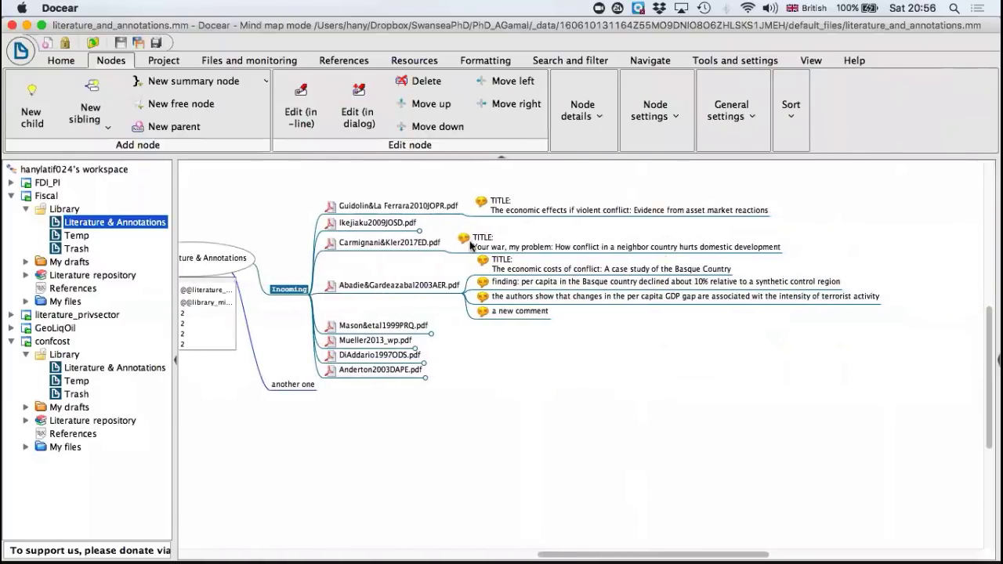
click(444, 205)
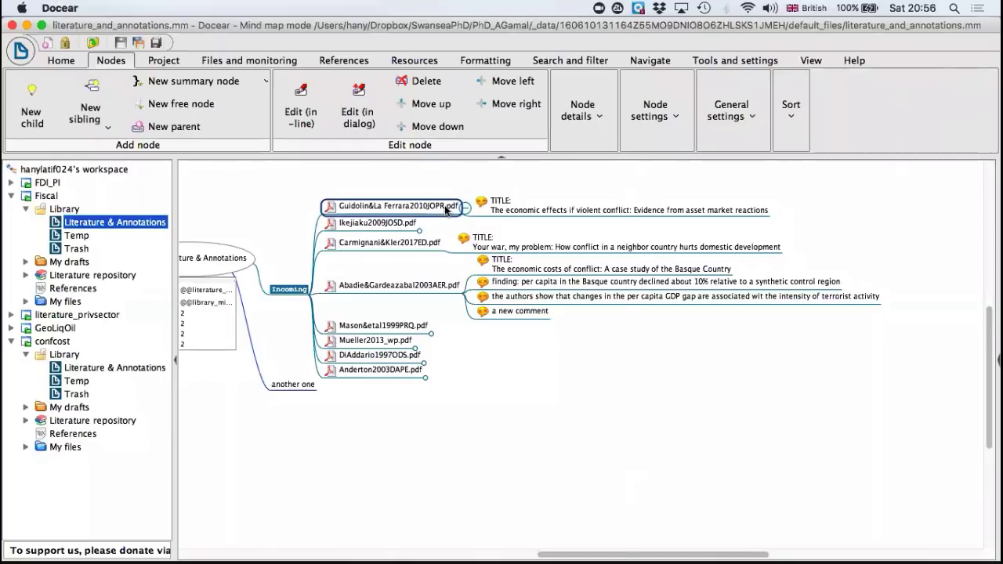
right_click(444, 206)
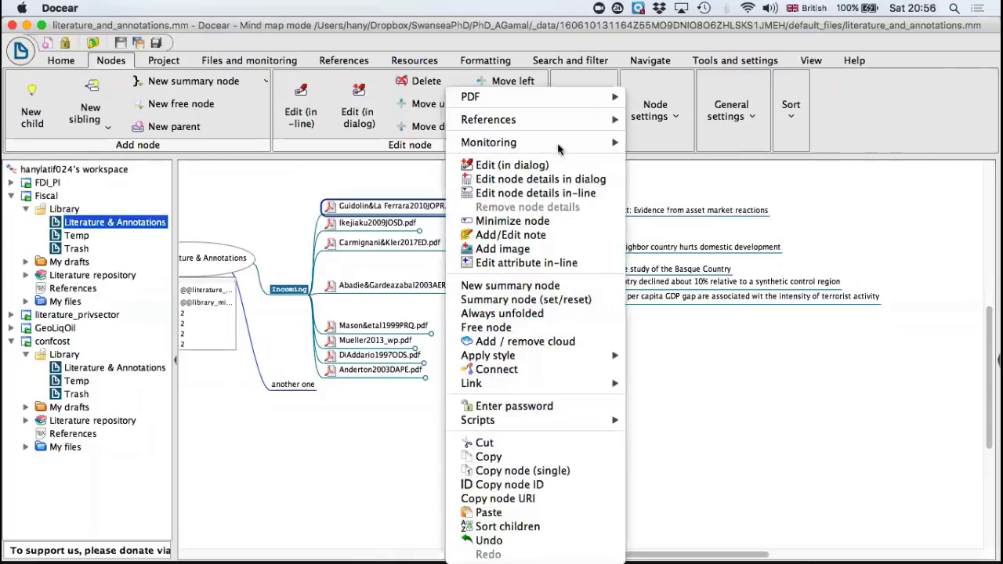
mouse_move(607, 97)
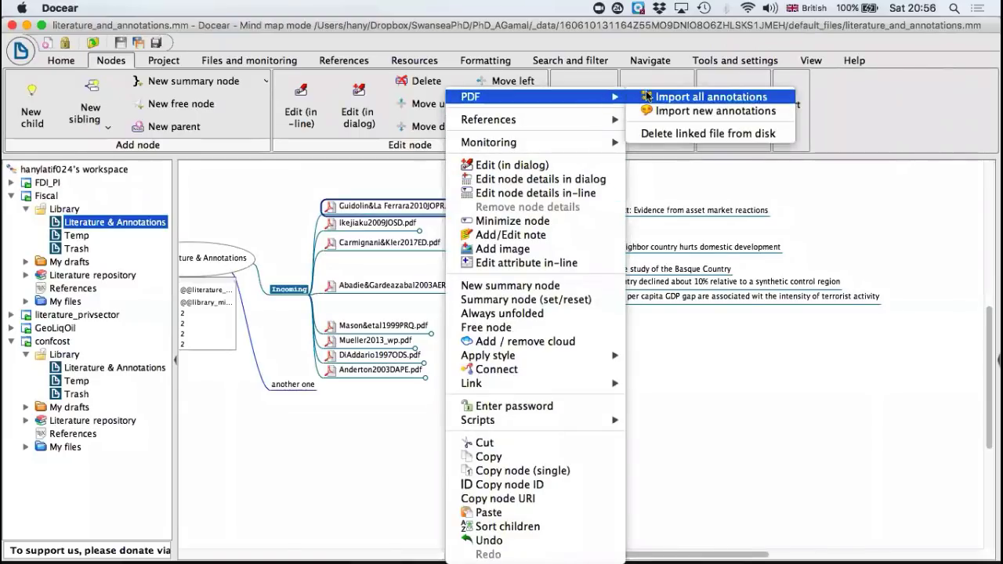
click(662, 112)
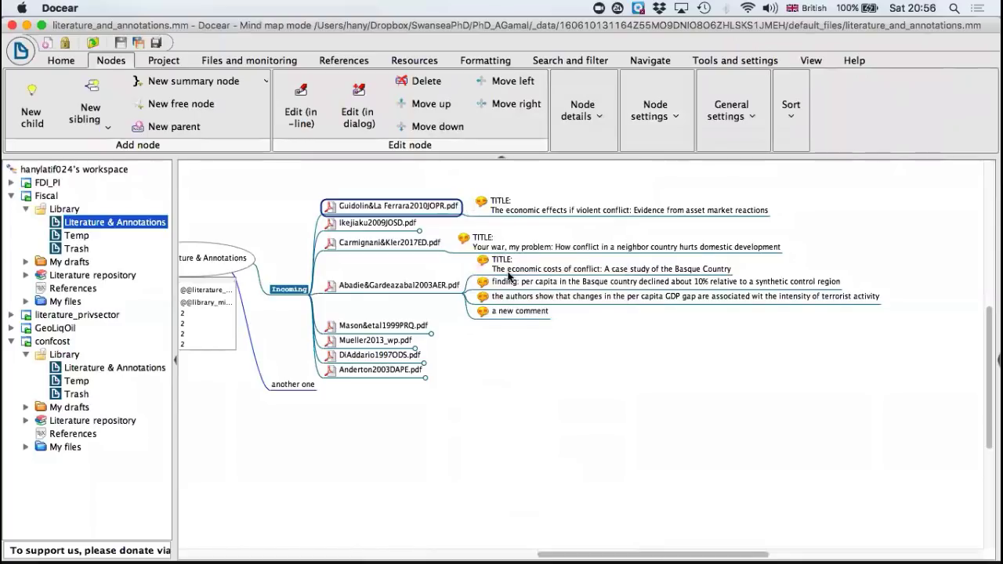
scroll(509, 276, left, 10)
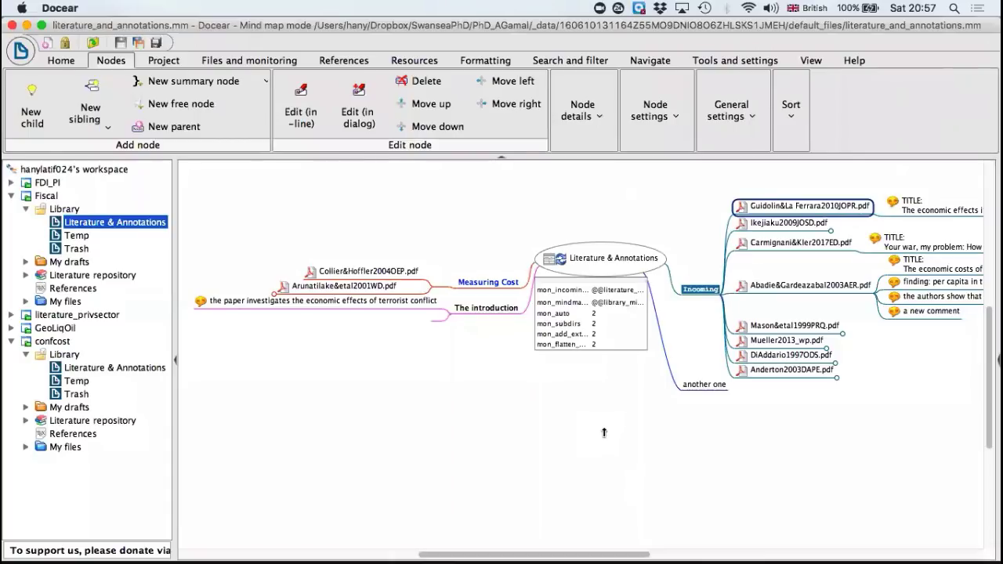
Step: Switch to Word, look through the exported literature_and_annotations document for its headings, paper titles and comments, and minimise its window
mouse_move(653, 550)
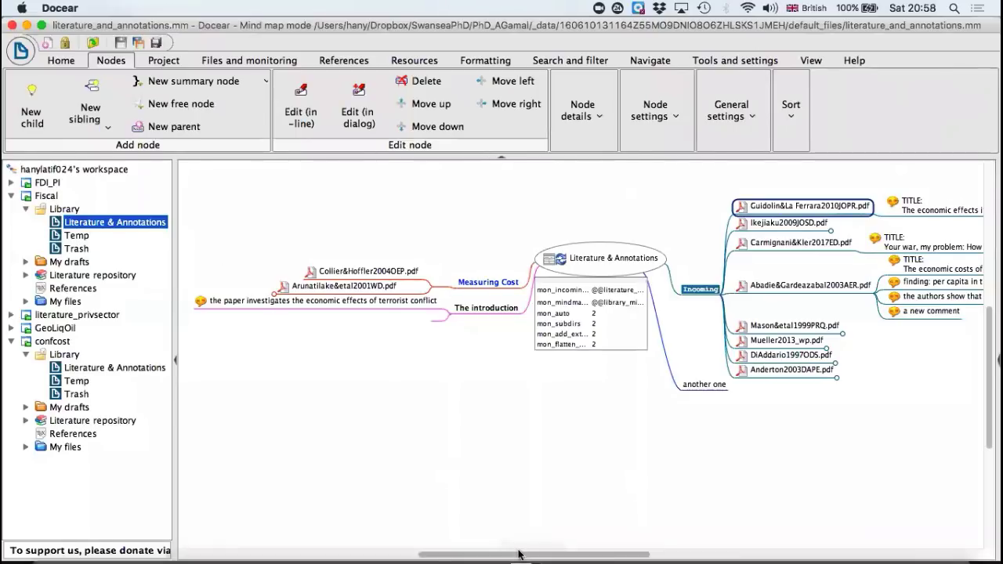
mouse_move(710, 560)
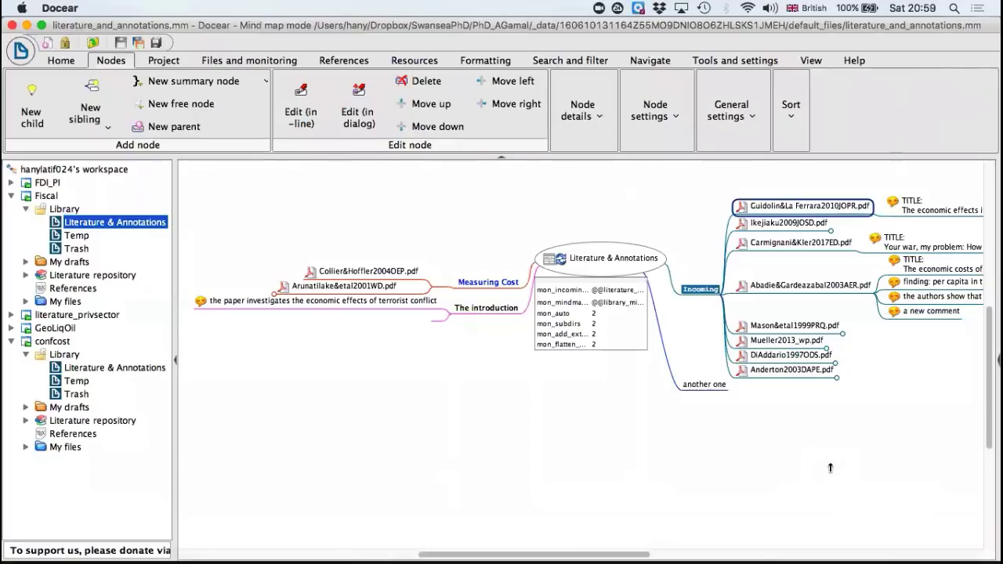
mouse_move(825, 545)
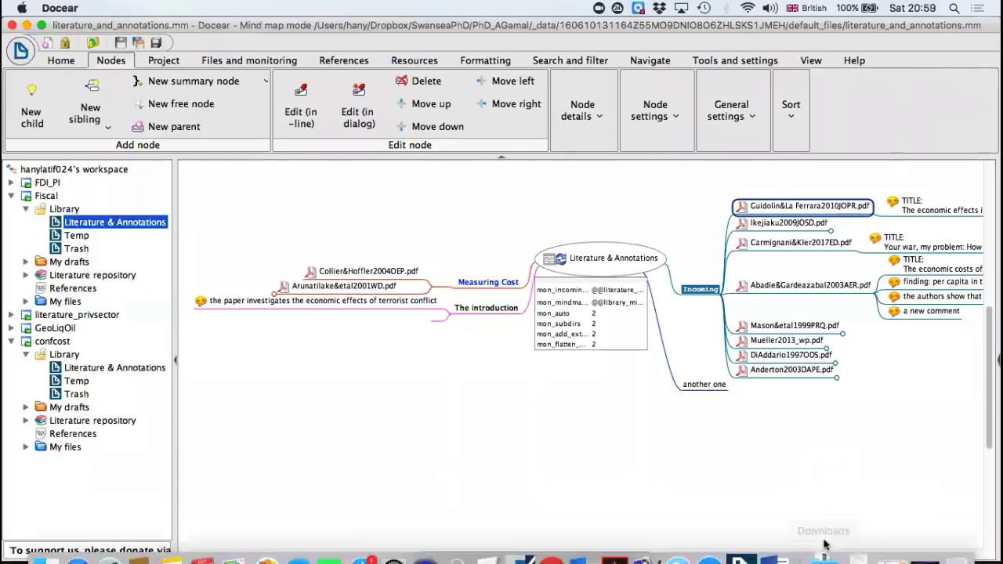
click(775, 546)
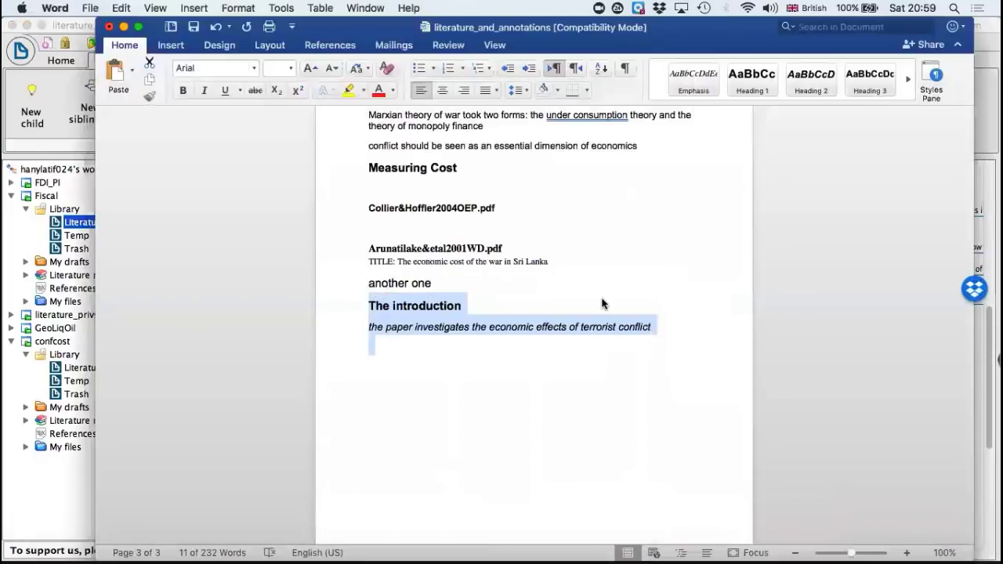
scroll(602, 302, up, 5)
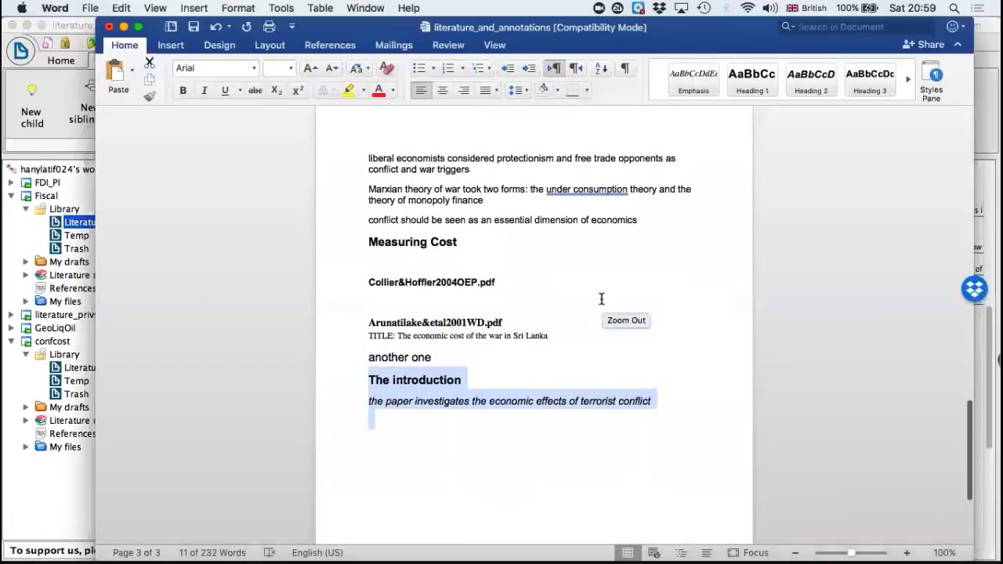
scroll(601, 298, up, 10)
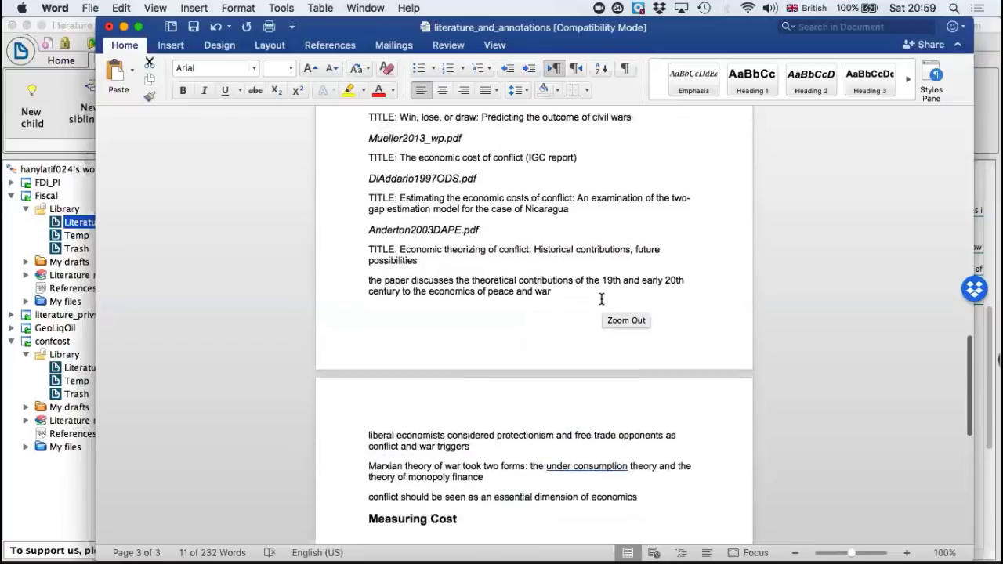
scroll(601, 300, up, 3)
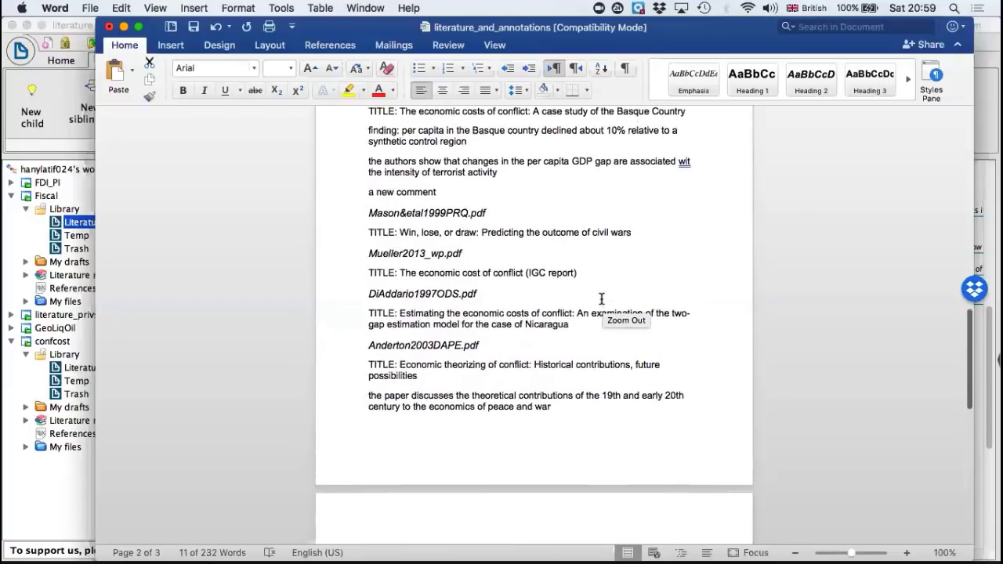
scroll(600, 300, up, 5)
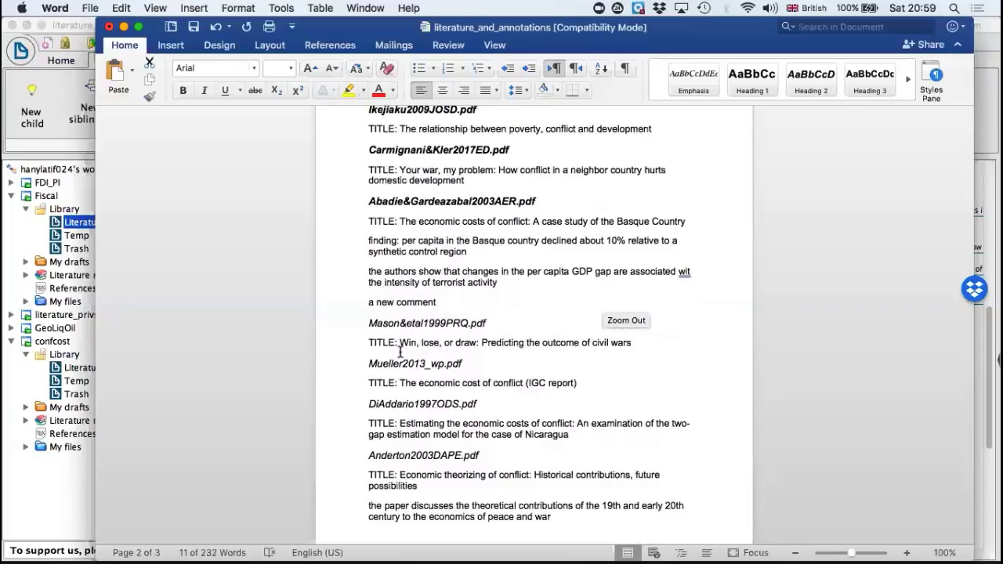
scroll(401, 348, up, 10)
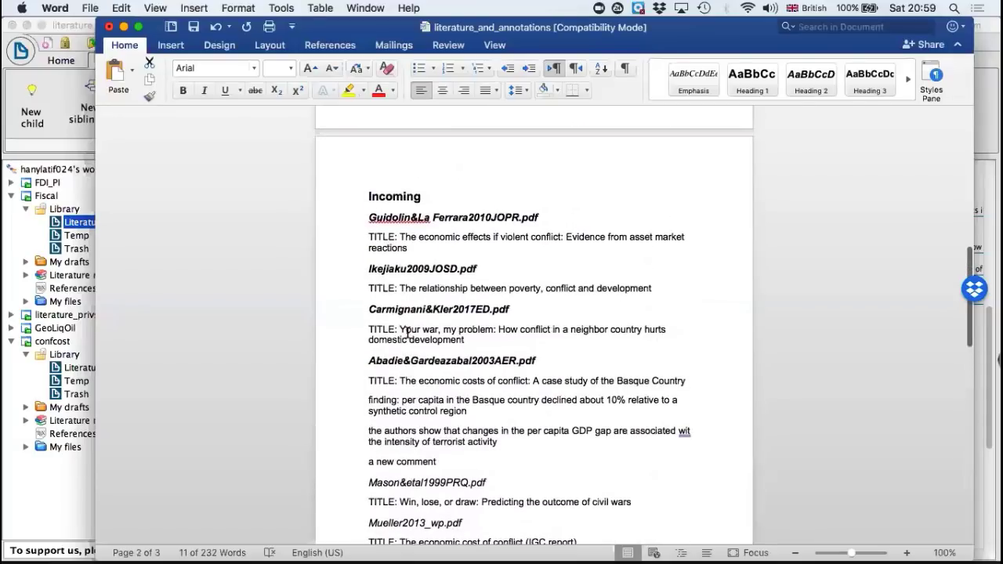
scroll(408, 333, up, 20)
scroll(407, 333, down, 20)
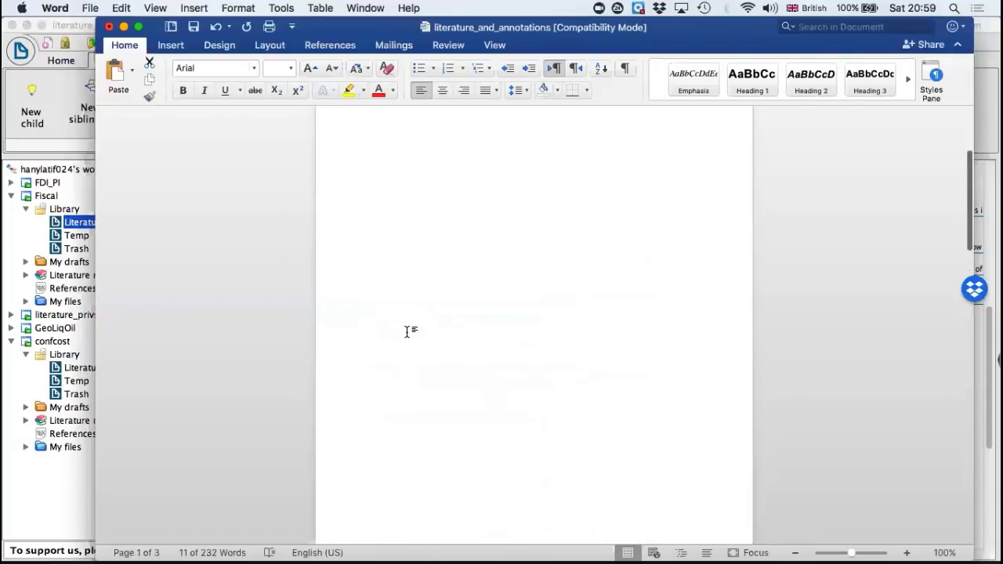
scroll(407, 333, down, 20)
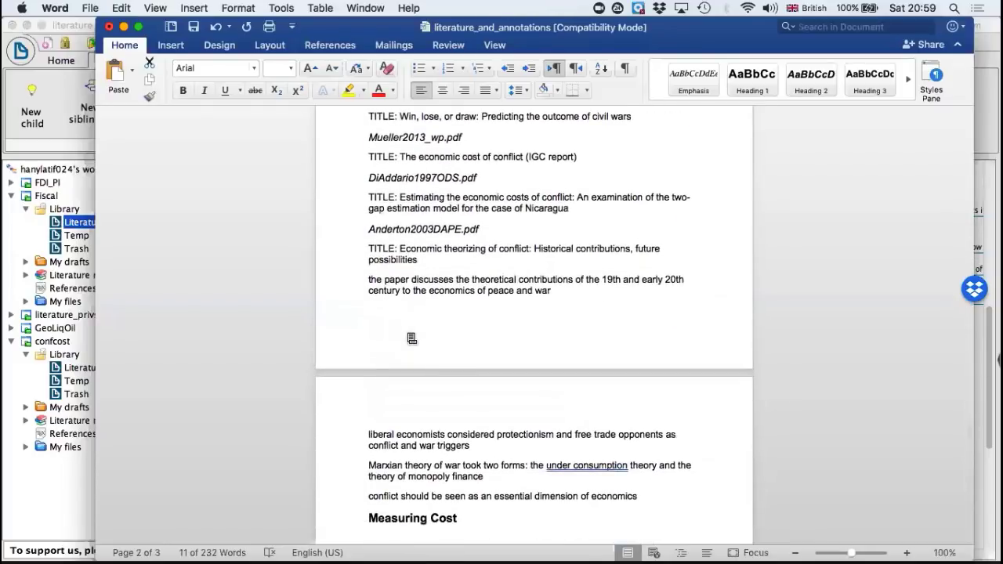
scroll(412, 339, down, 2)
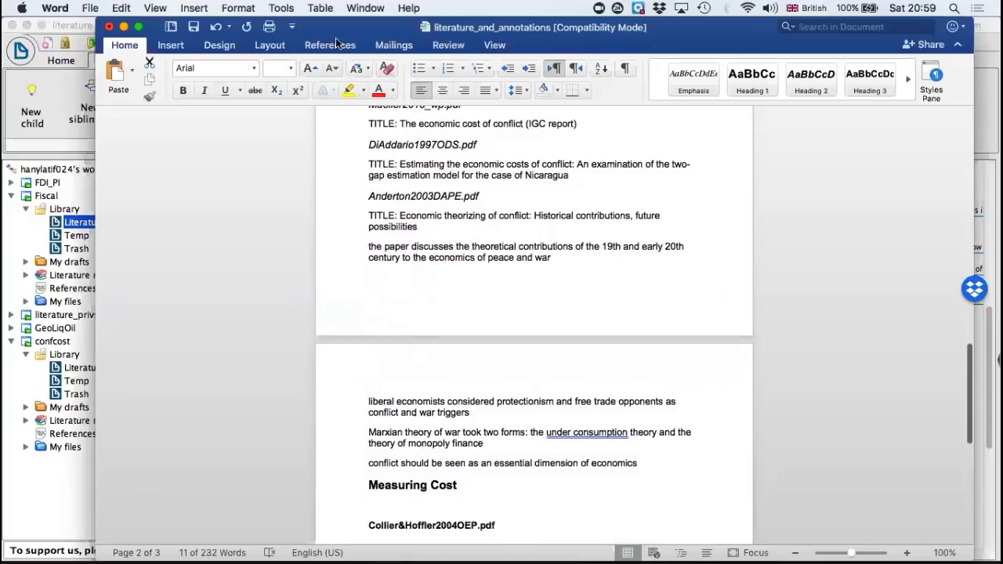
click(124, 27)
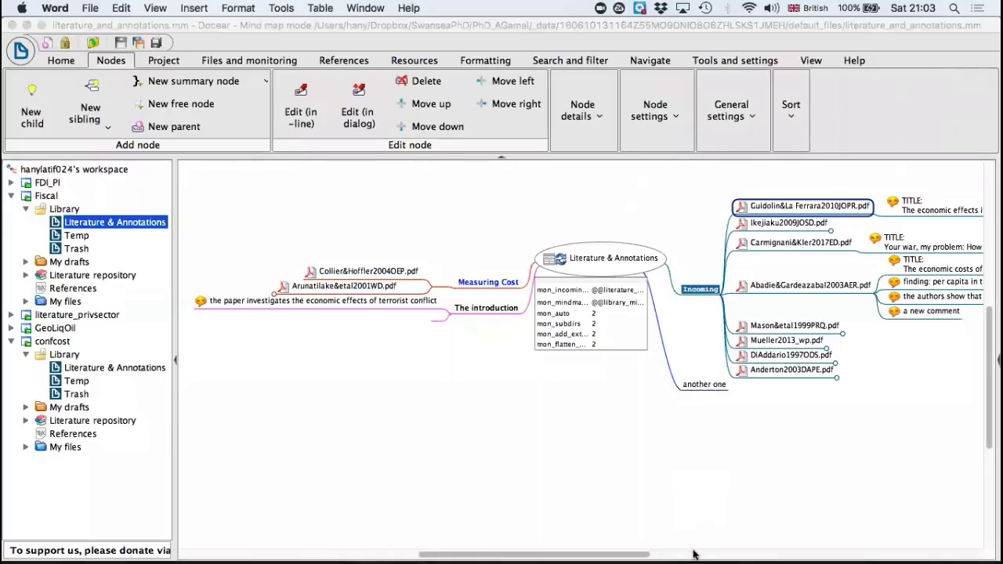
Step: Switch to Chrome and open the User Manual page from the support section of the Docear website
mouse_move(705, 554)
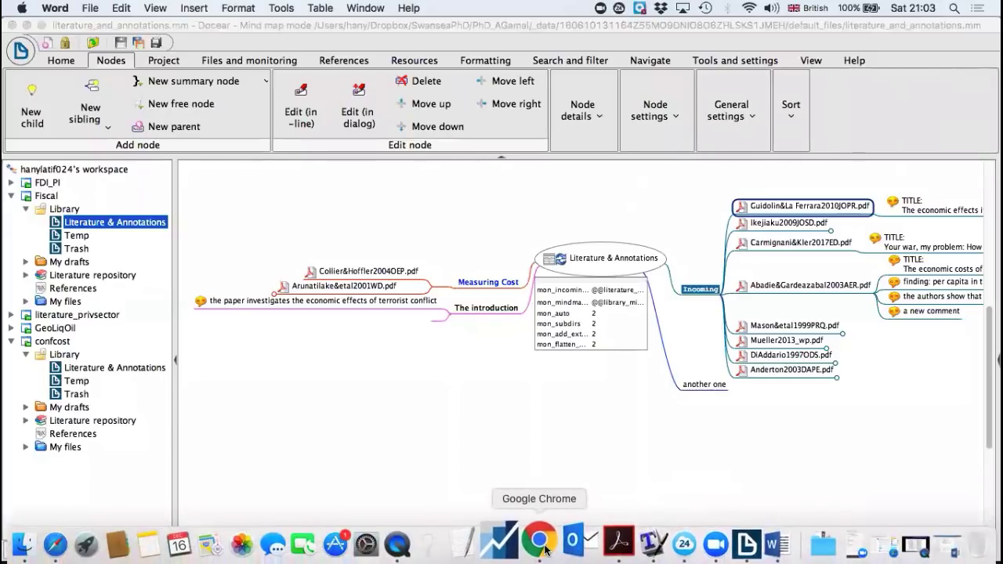
click(545, 548)
scroll(572, 243, up, 5)
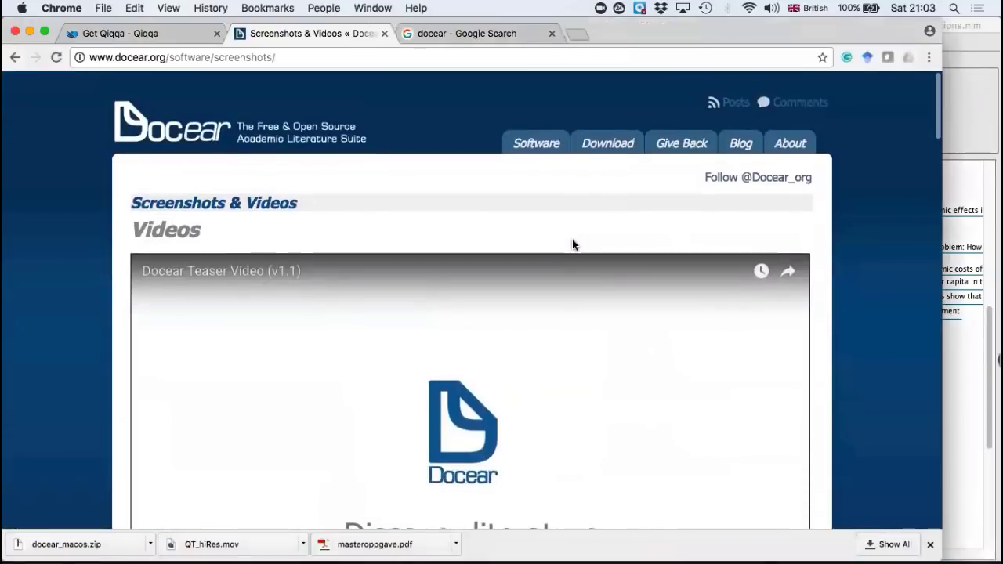
mouse_move(551, 143)
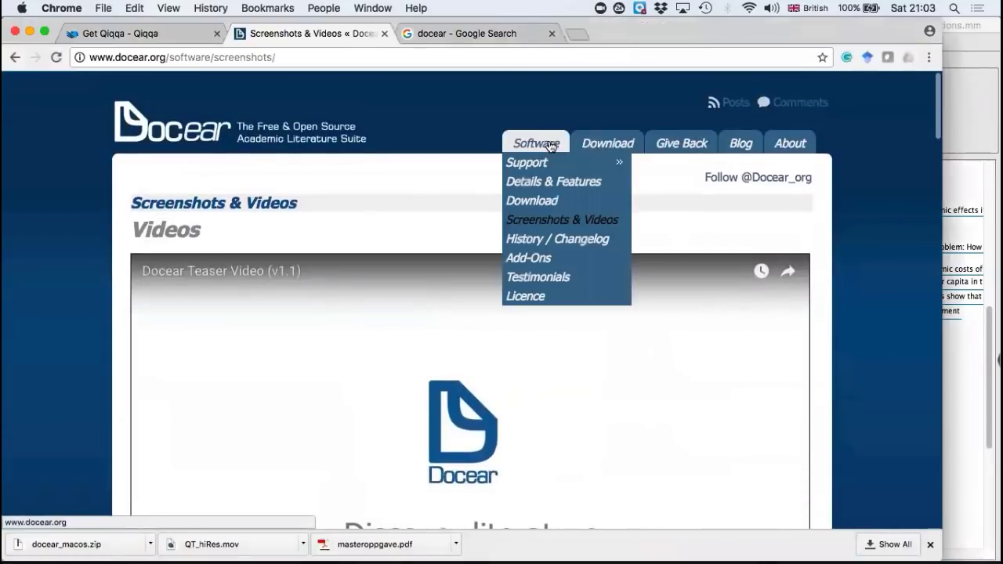
mouse_move(539, 164)
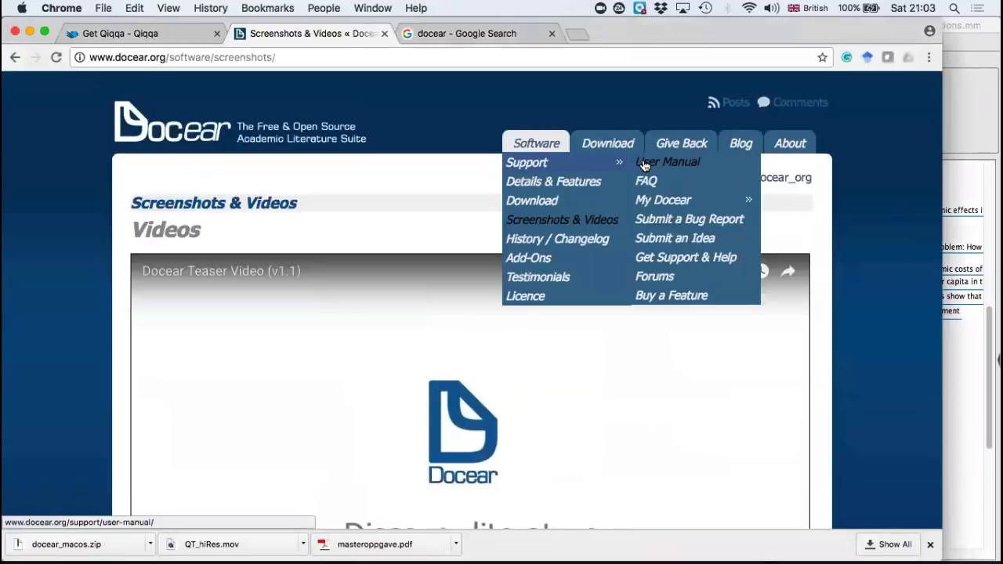
click(665, 164)
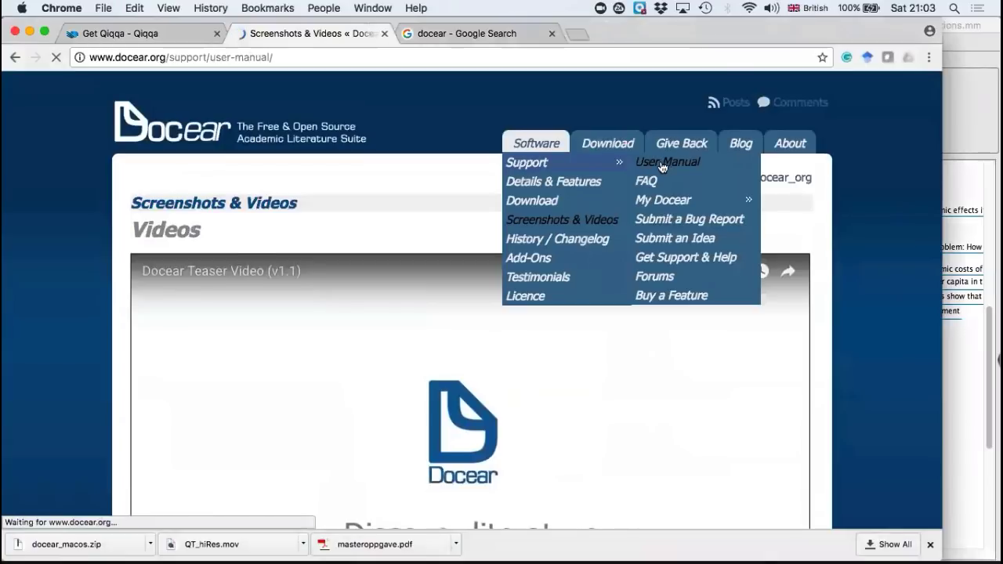
Step: Look through the User Manual's contents list, introduction, installation notes, initial settings and overview of the main components
scroll(582, 310, down, 10)
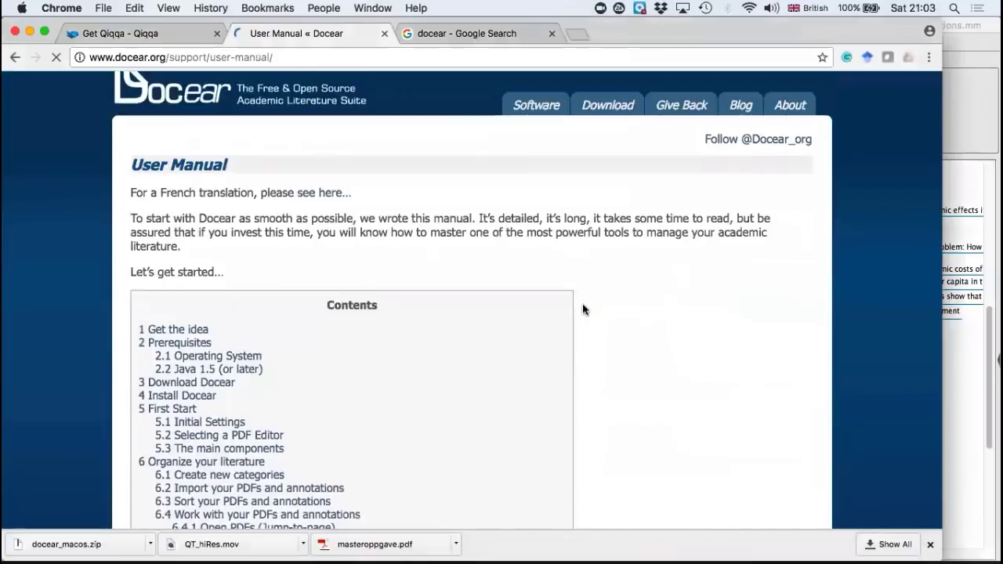
scroll(582, 310, down, 20)
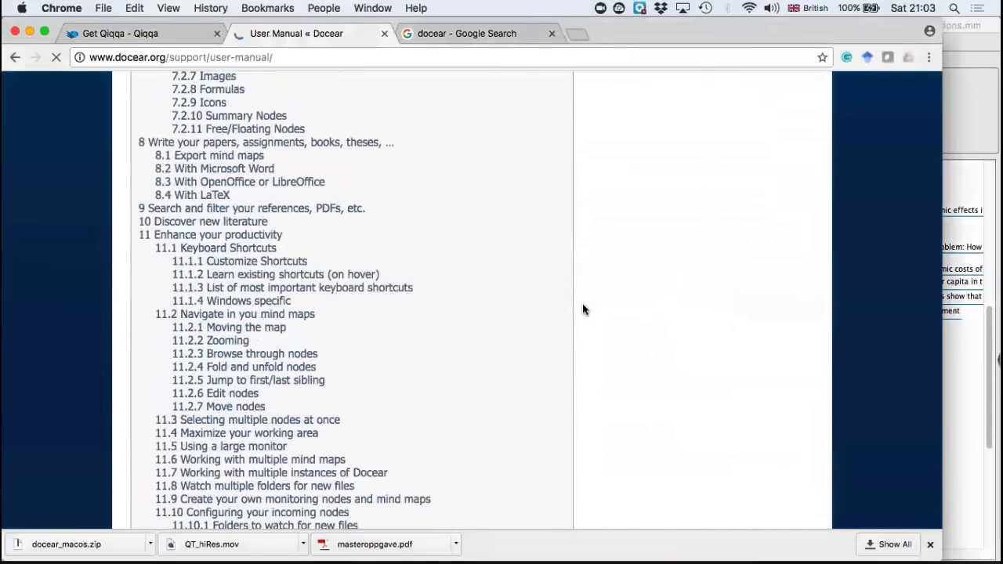
scroll(582, 309, down, 16)
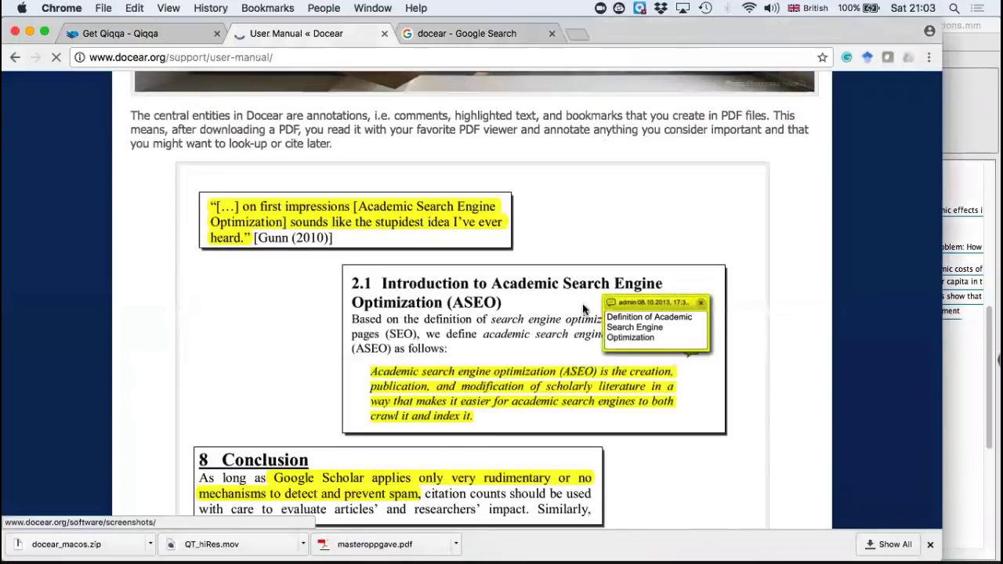
scroll(582, 305, down, 6)
scroll(582, 309, down, 7)
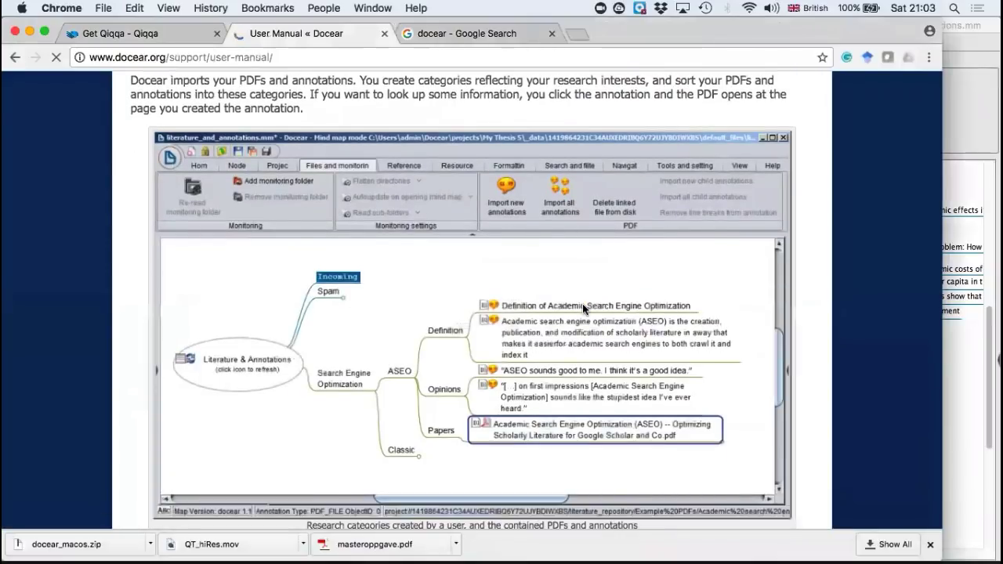
scroll(582, 310, down, 10)
scroll(582, 308, down, 20)
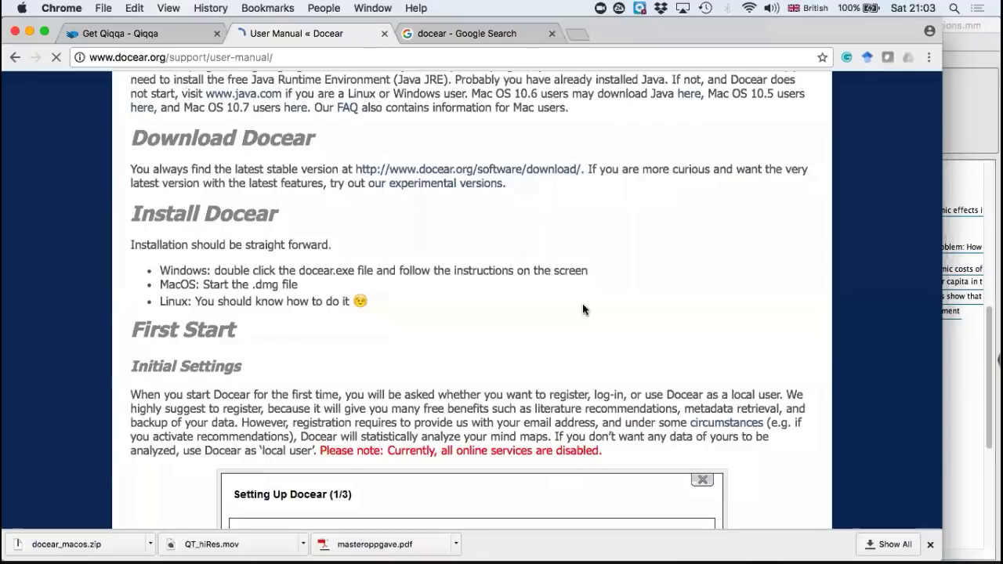
scroll(582, 305, down, 20)
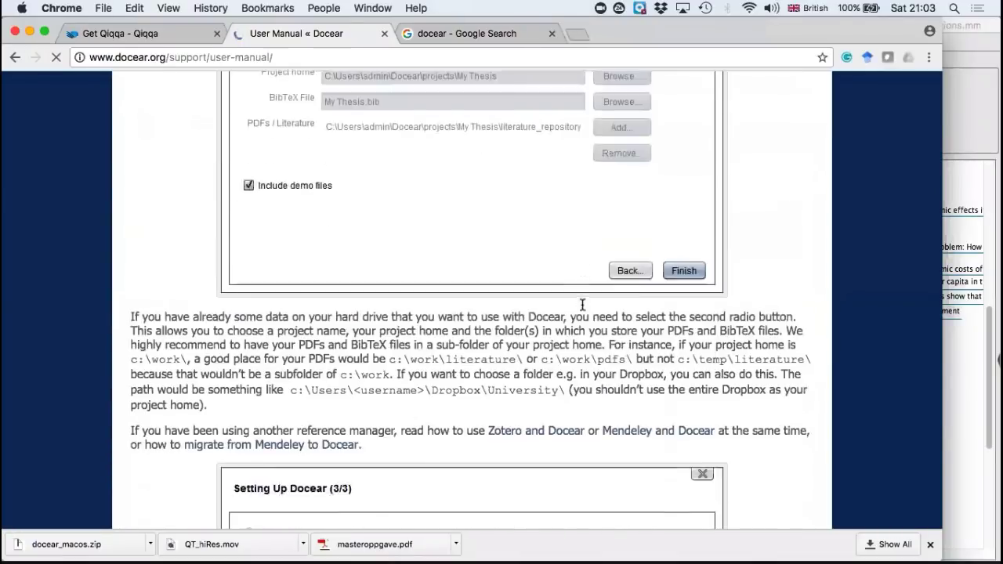
scroll(582, 306, down, 15)
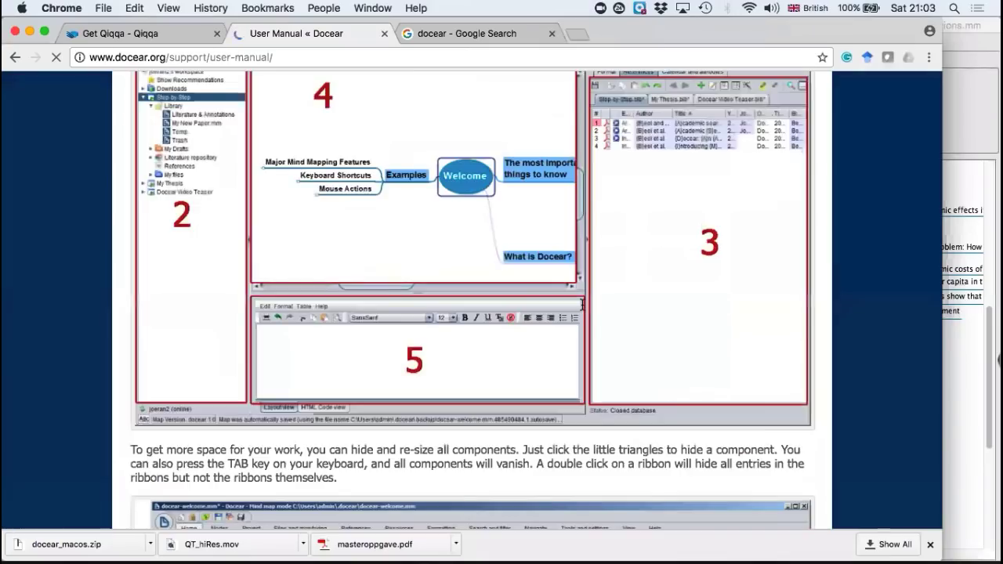
Step: Read through the manual's literature organisation sections on creating categories, importing and sorting PDFs, editing annotations and storing new PDFs
scroll(582, 303, down, 15)
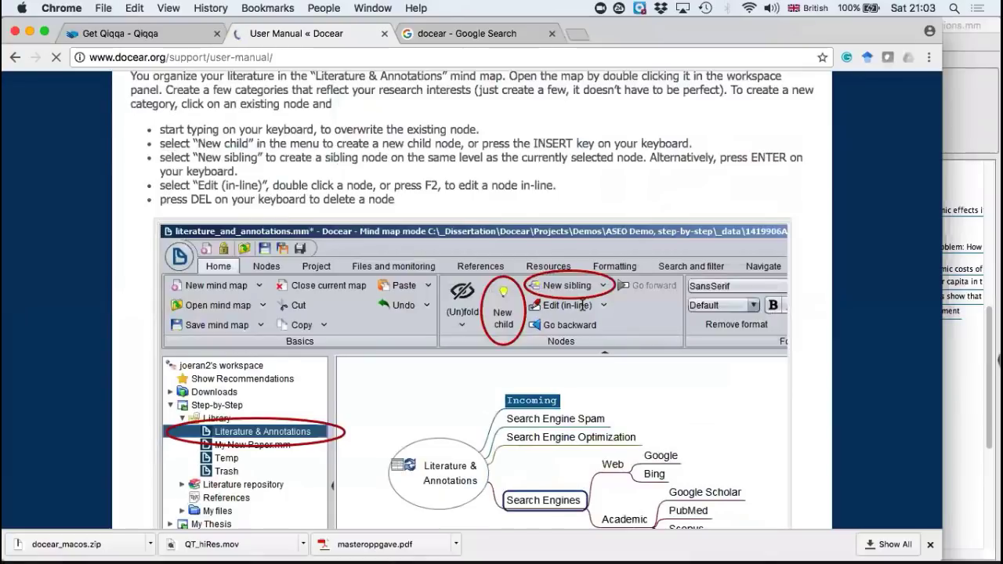
scroll(582, 305, down, 10)
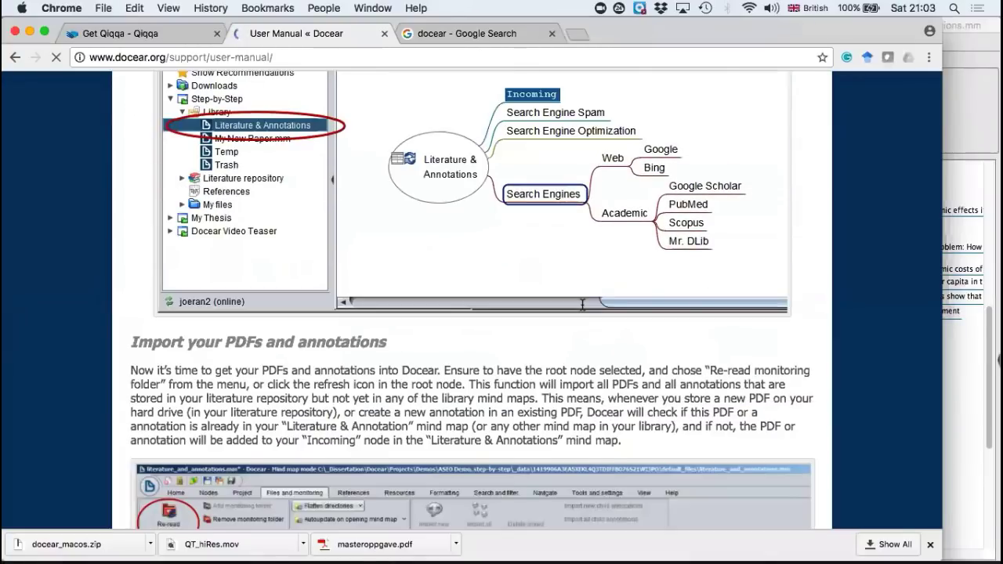
scroll(582, 306, down, 12)
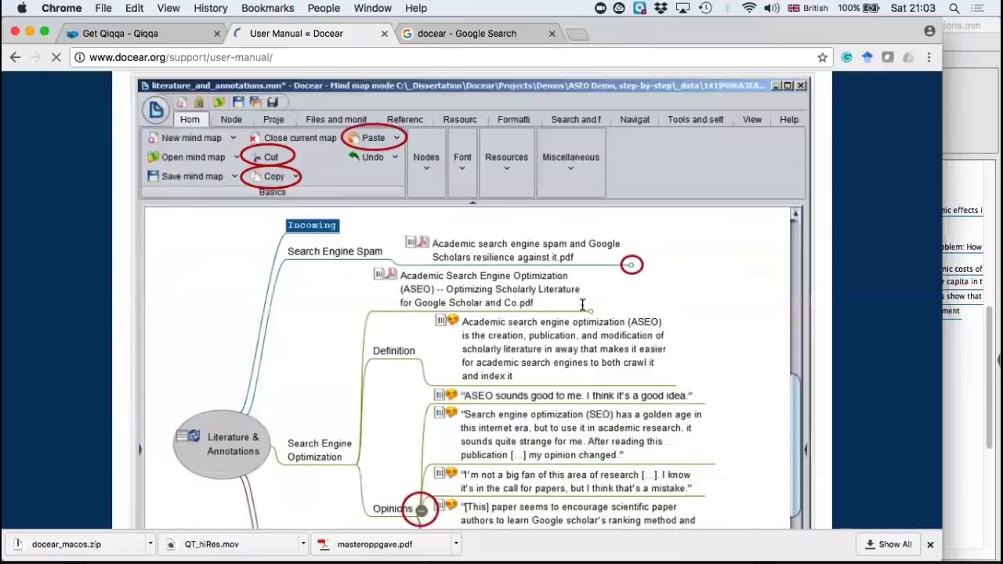
scroll(582, 304, down, 15)
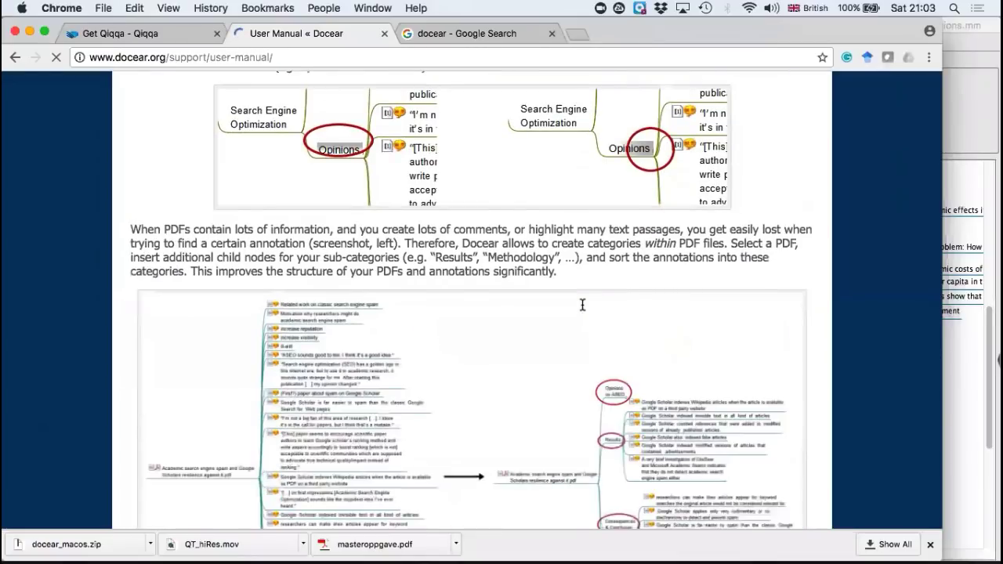
scroll(582, 305, down, 5)
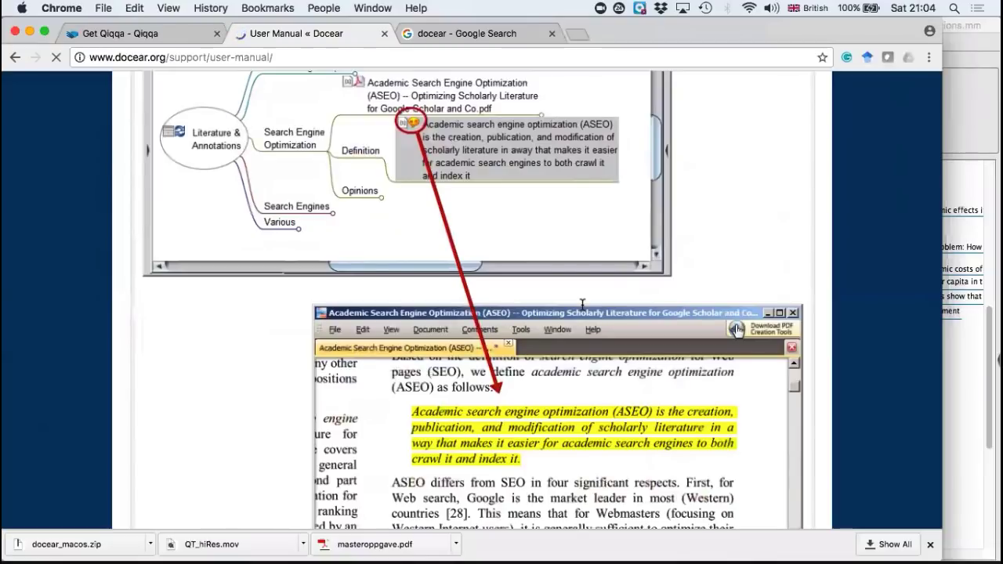
scroll(582, 304, down, 8)
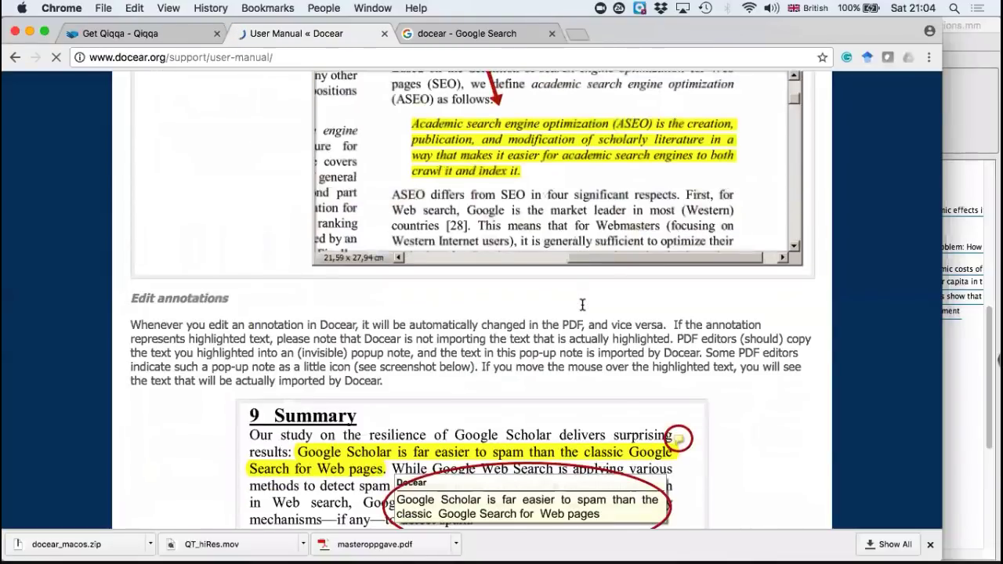
scroll(582, 304, down, 5)
scroll(582, 304, down, 5)
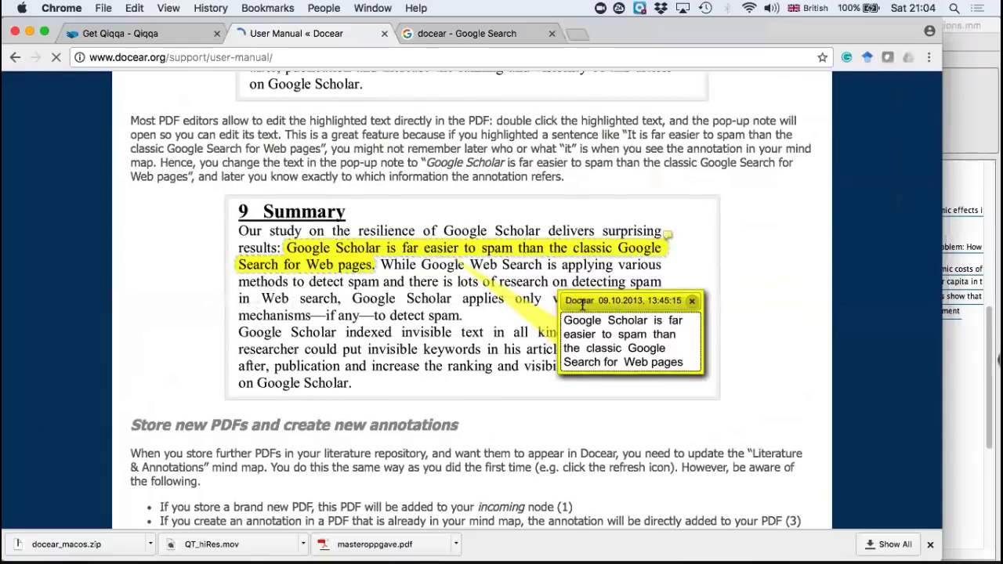
scroll(582, 304, down, 1)
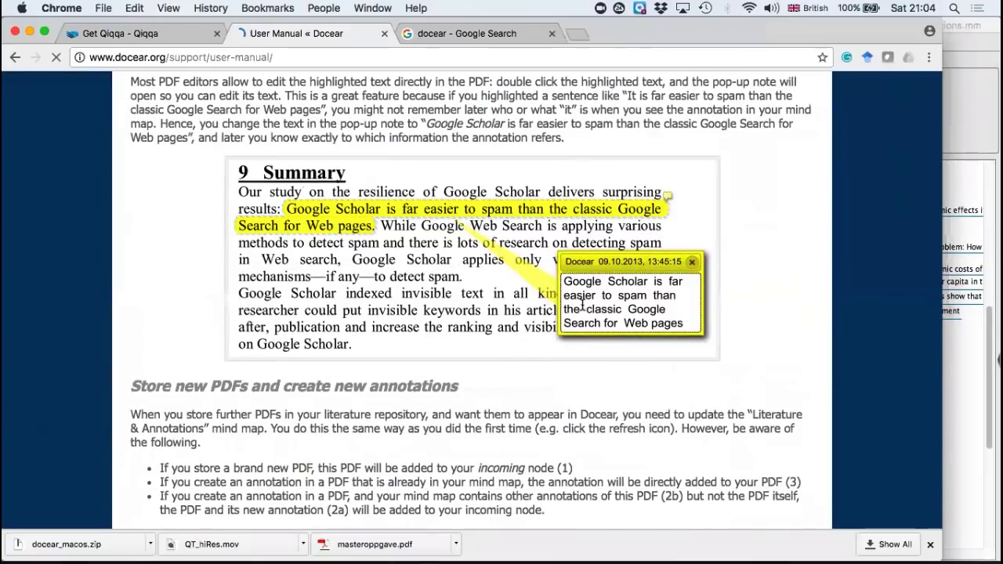
scroll(582, 304, down, 4)
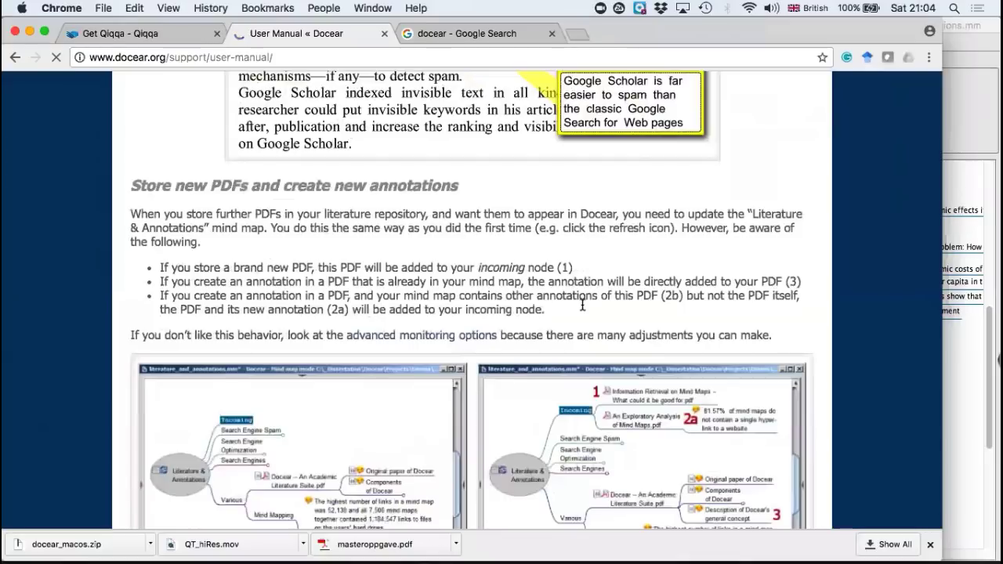
scroll(582, 305, down, 20)
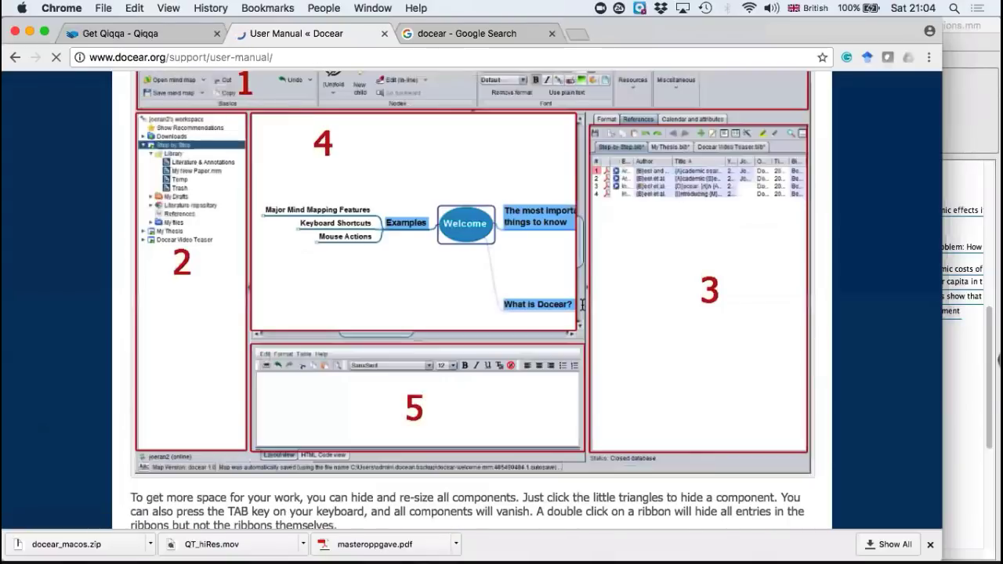
Step: Return to the start of the manual page and open the Forums page from the software support section
scroll(511, 140, up, 3)
scroll(512, 139, up, 20)
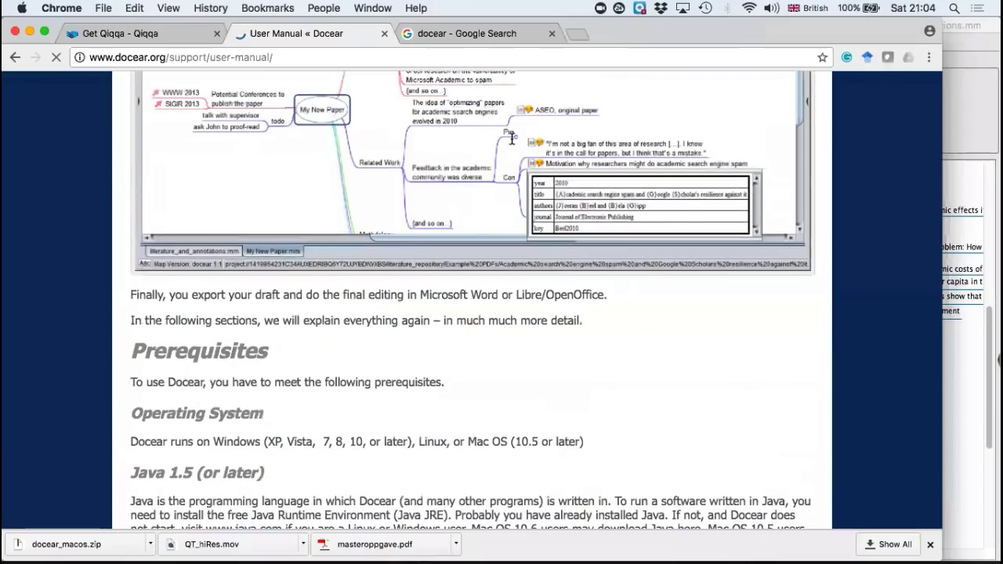
mouse_move(533, 143)
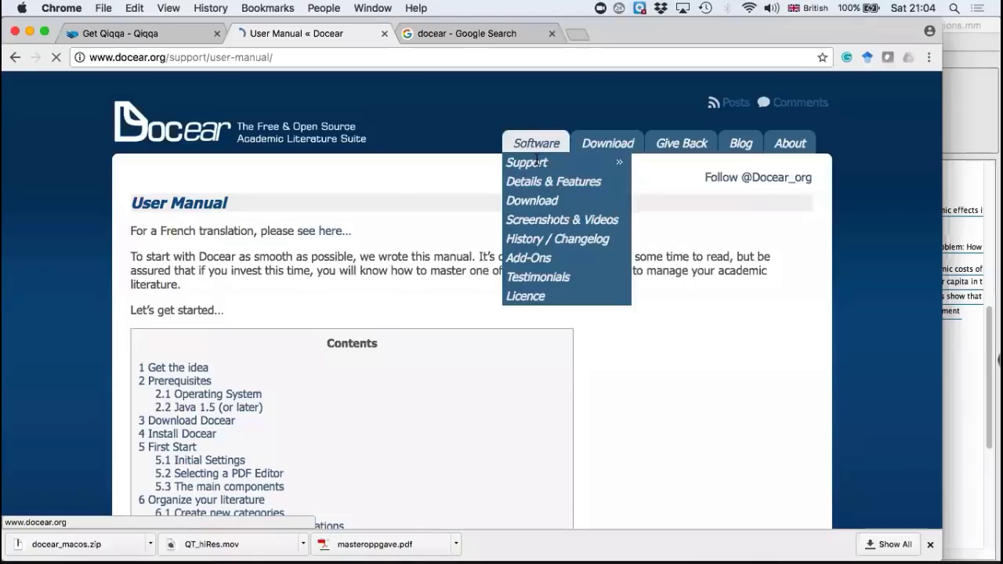
mouse_move(615, 162)
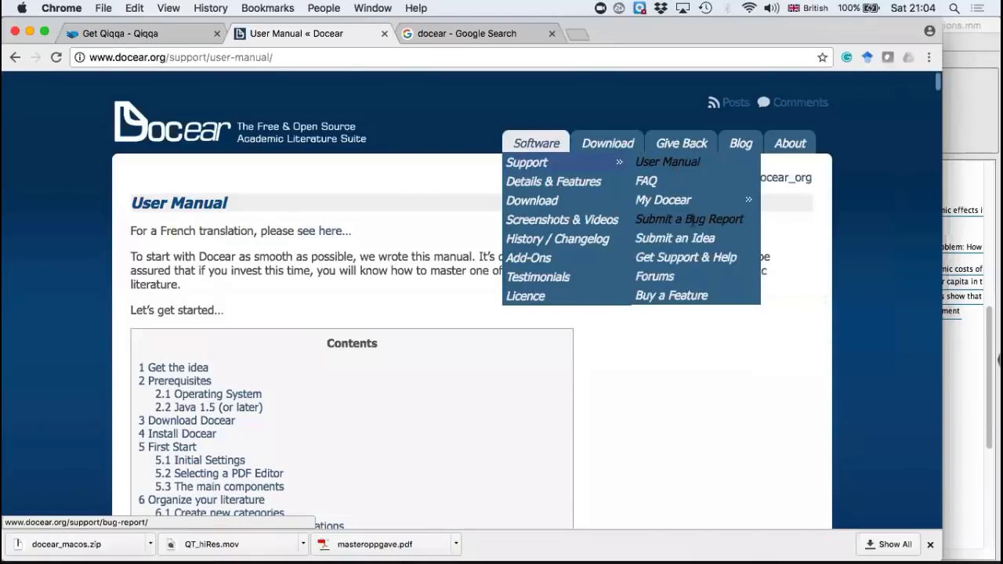
click(669, 276)
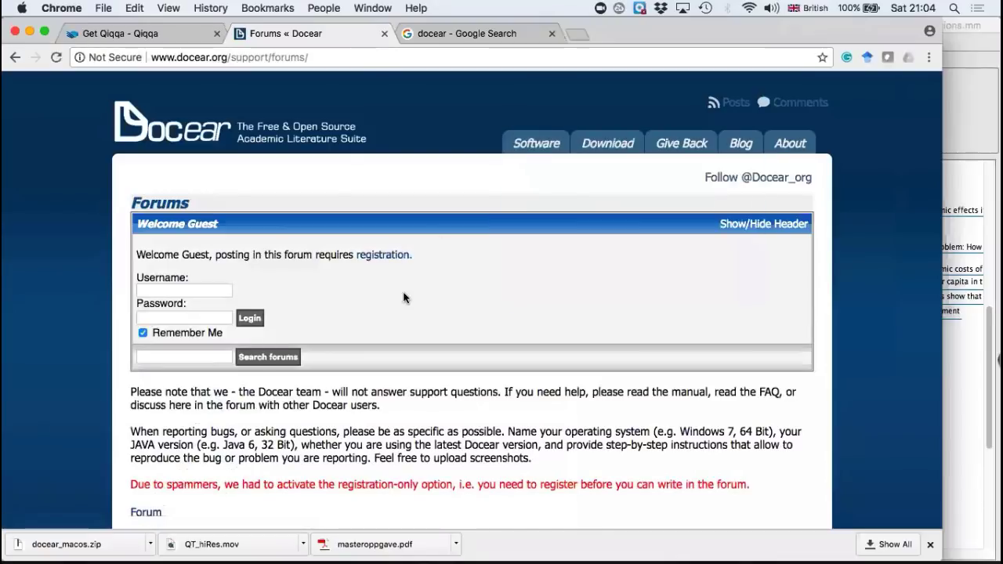
Step: Look through the Forums page for its login and search area, support notes and the list of Docear Support Forums
scroll(402, 294, down, 3)
scroll(192, 305, up, 3)
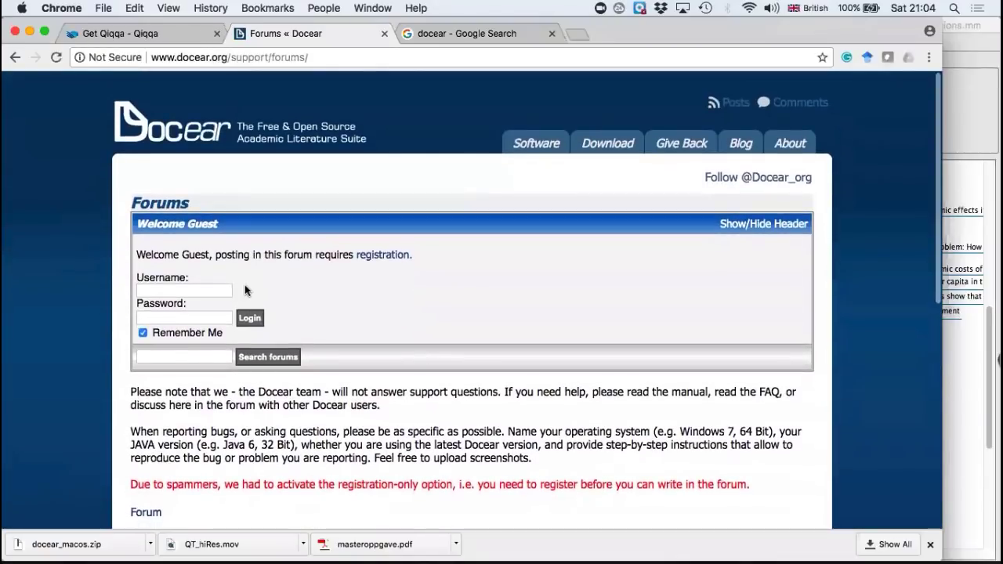
scroll(434, 340, down, 5)
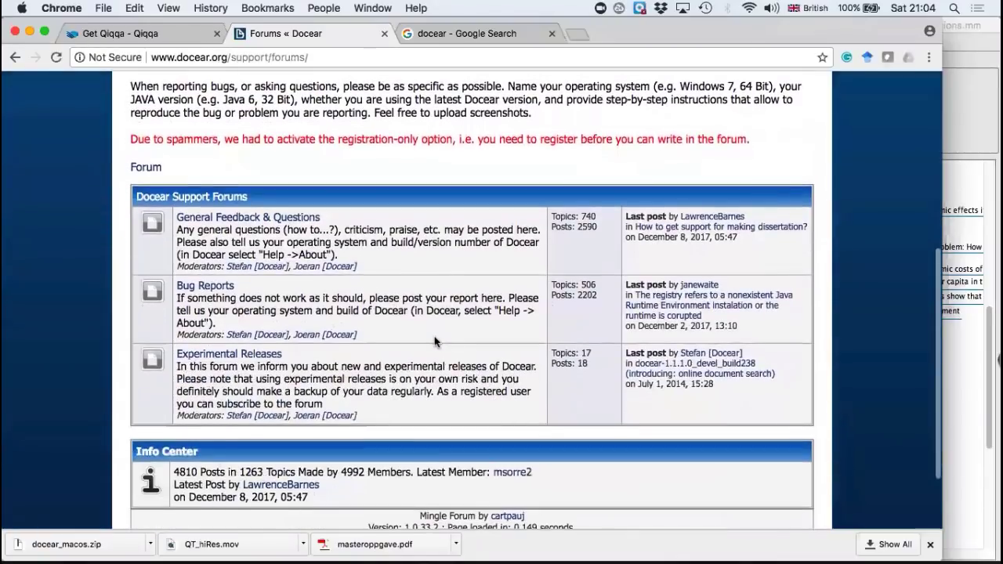
scroll(434, 339, up, 2)
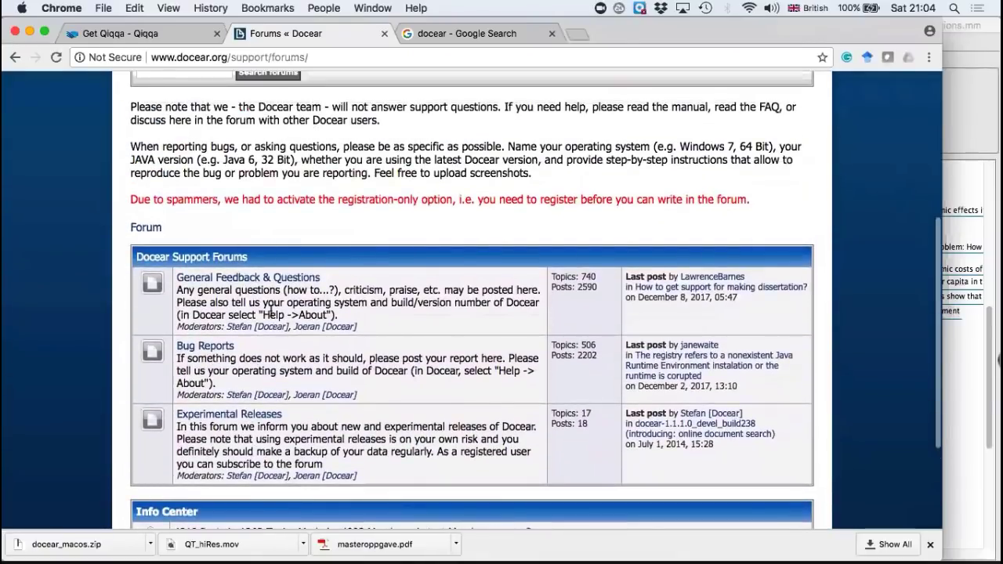
scroll(414, 247, up, 1)
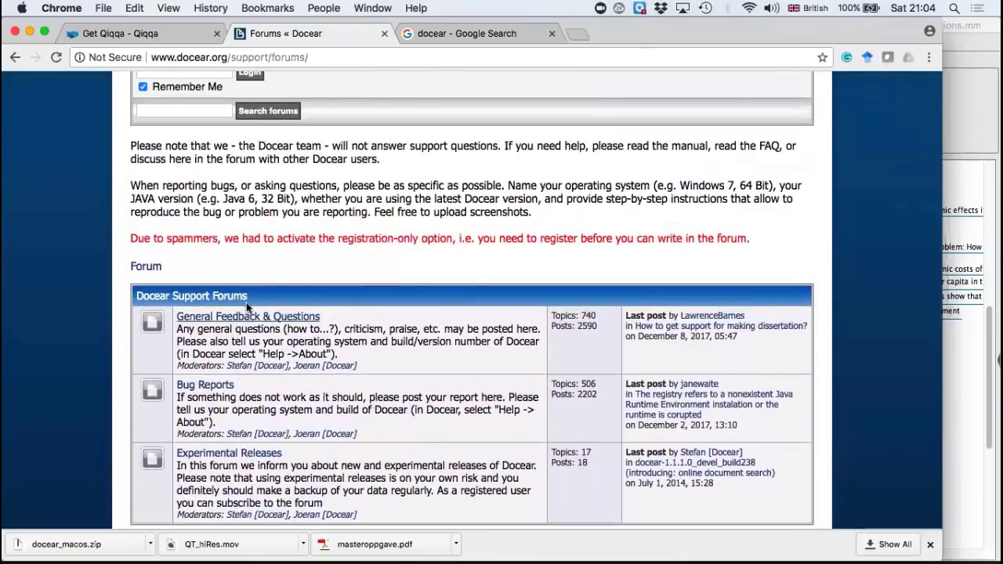
scroll(392, 239, up, 2)
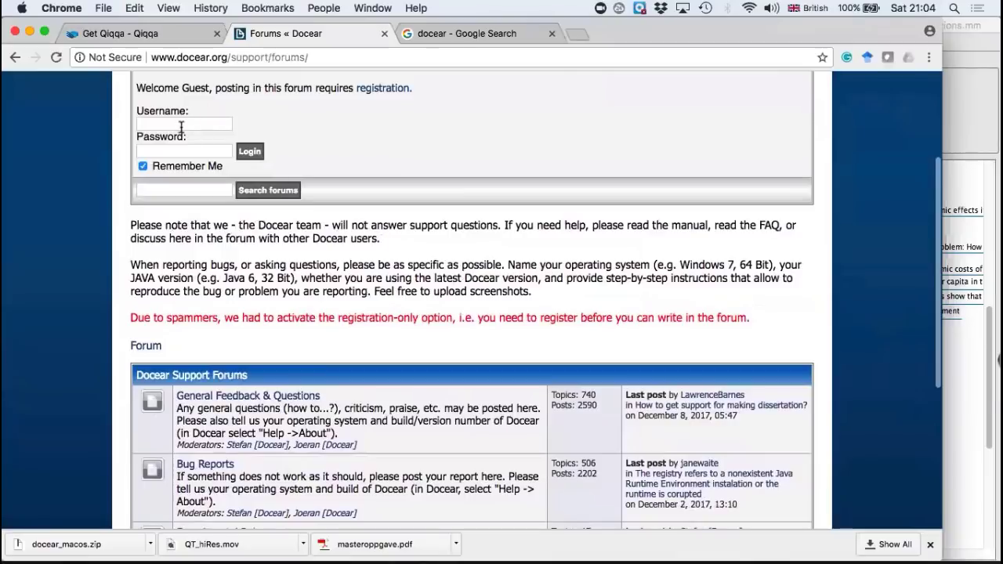
scroll(244, 148, up, 1)
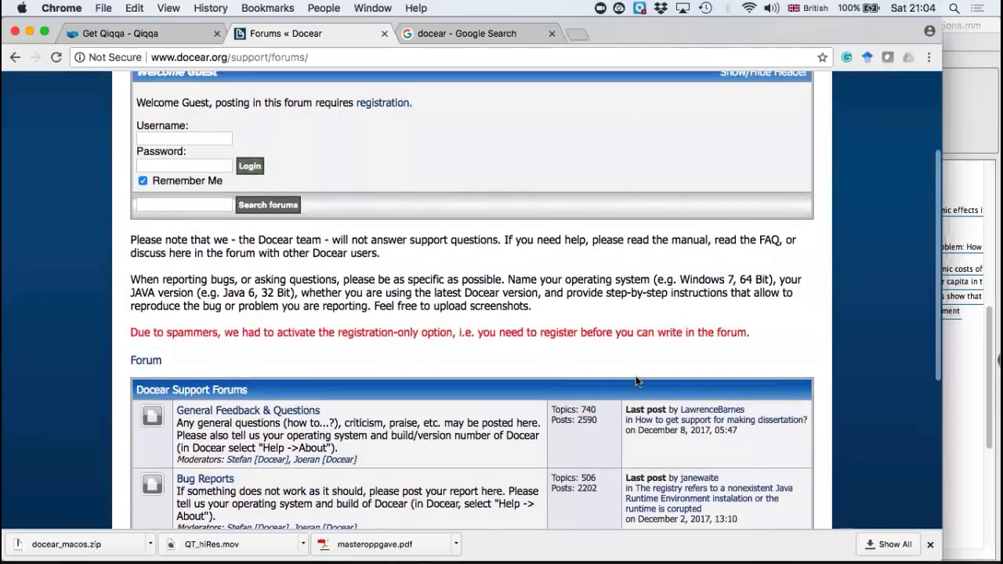
scroll(654, 307, up, 4)
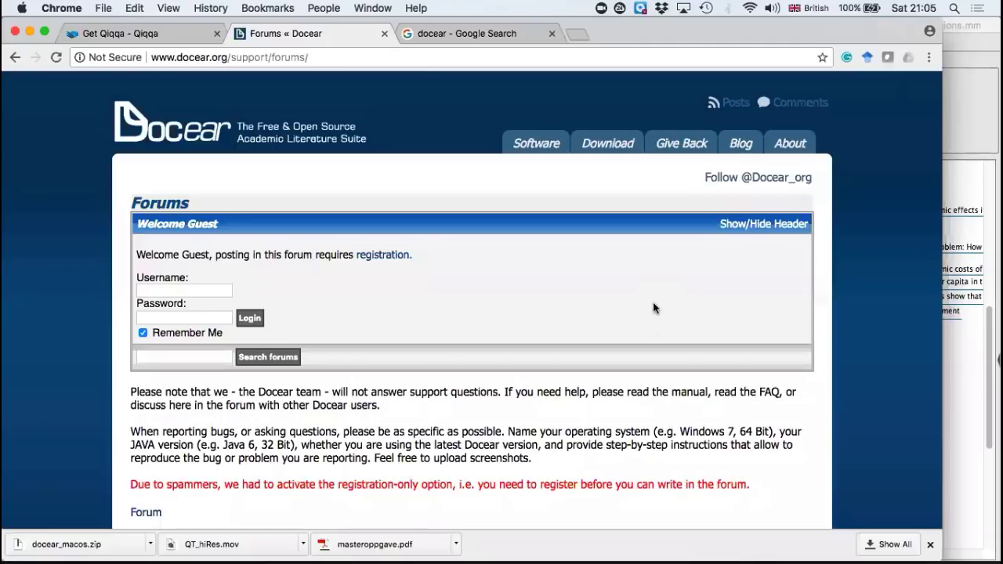
scroll(653, 308, down, 5)
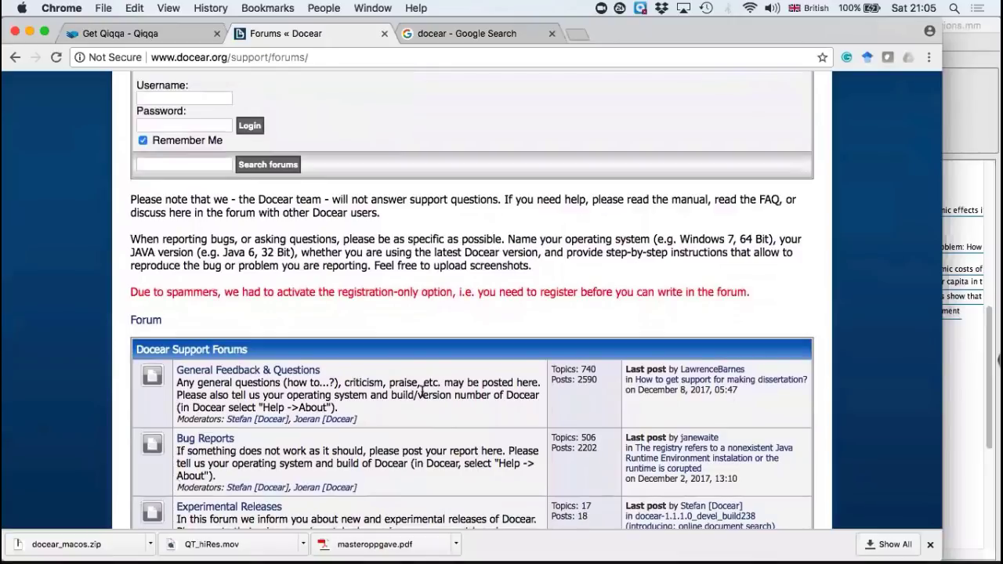
scroll(423, 389, up, 5)
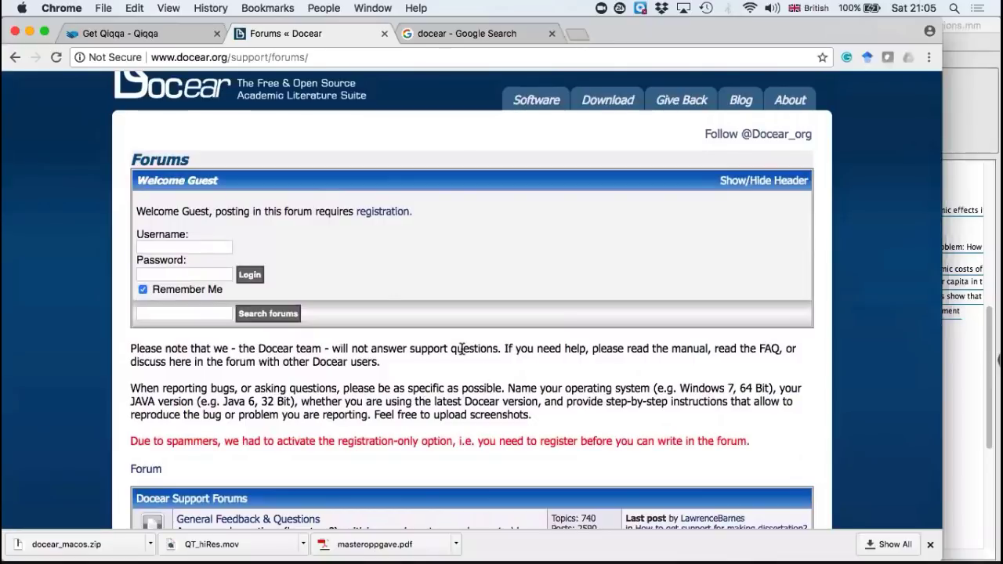
scroll(462, 349, down, 4)
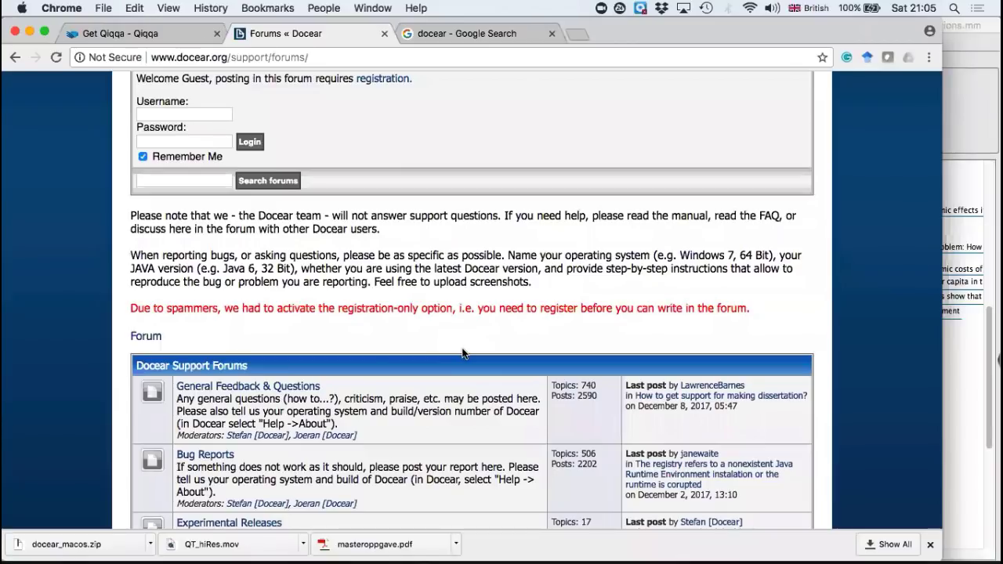
Step: Open the FAQ page from the software support section of the Docear website
scroll(489, 287, up, 5)
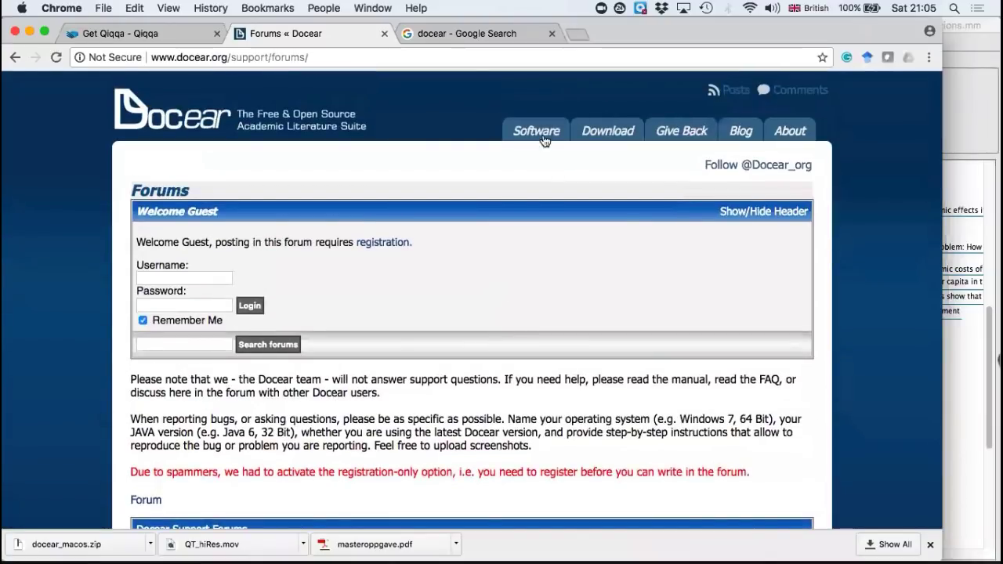
mouse_move(546, 136)
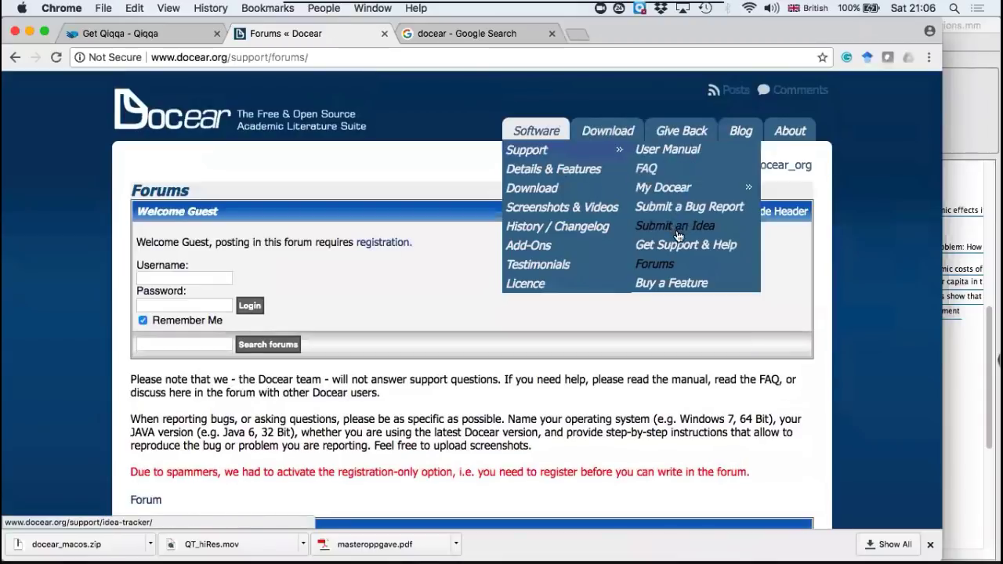
mouse_move(672, 190)
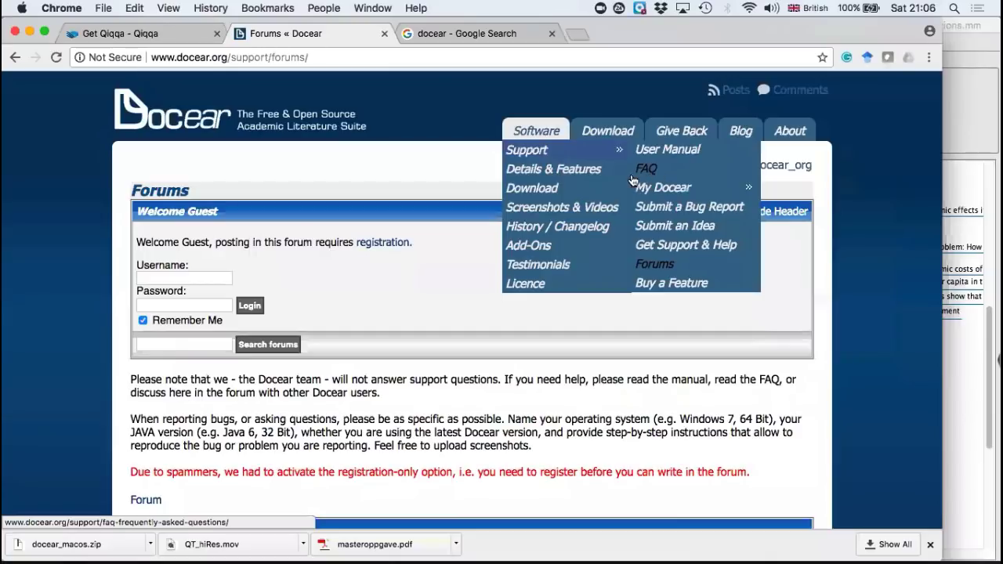
click(652, 171)
Step: Look through the FAQ's question groups, from Support and General to MacOS, reference manager migration, Usability and Docear4Word
scroll(566, 370, down, 10)
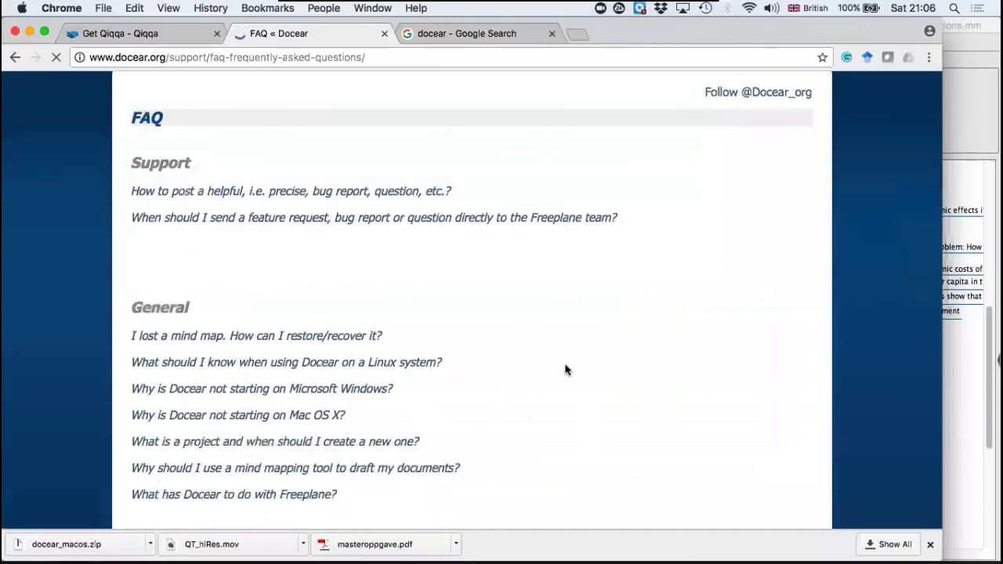
scroll(565, 370, down, 10)
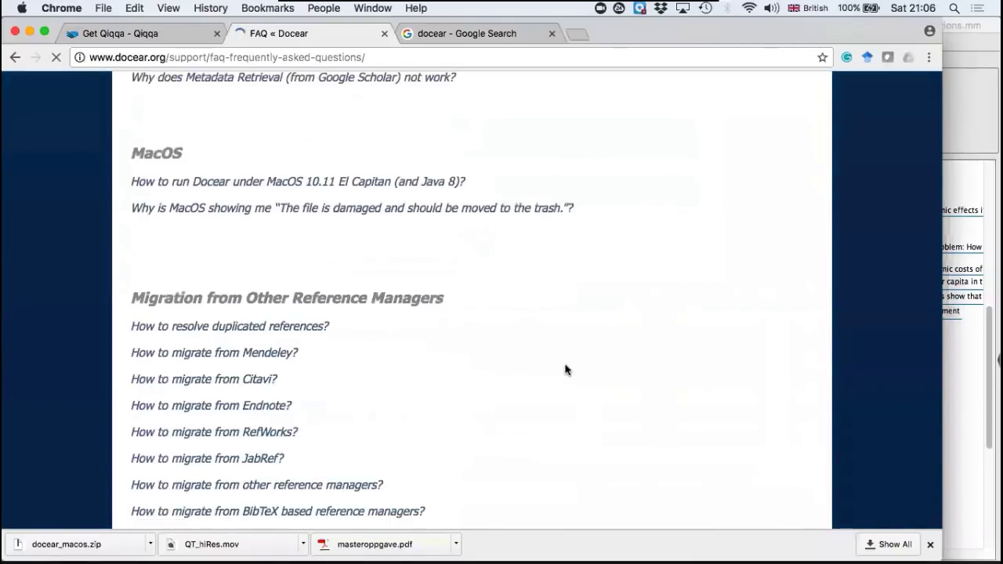
scroll(565, 370, down, 6)
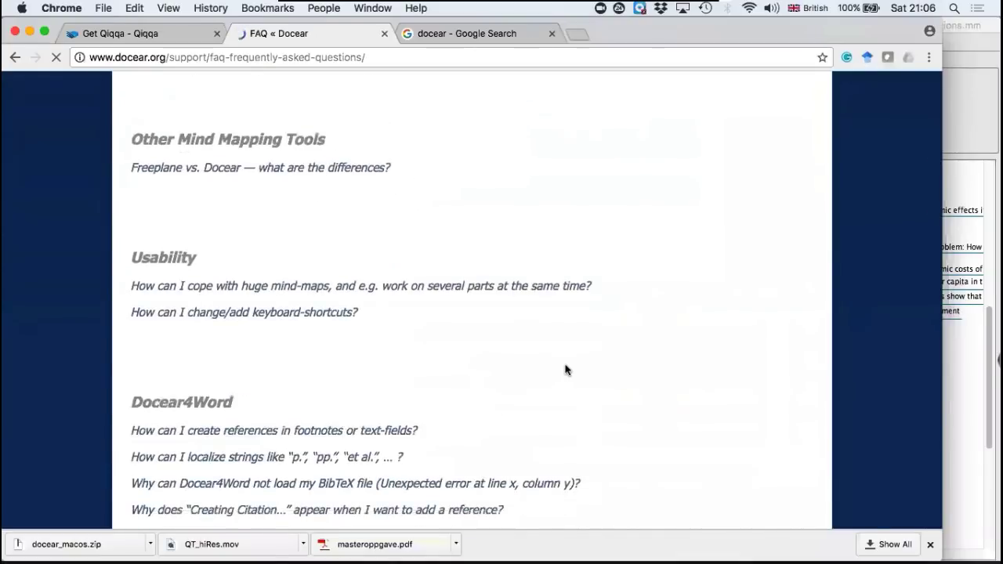
scroll(535, 249, up, 12)
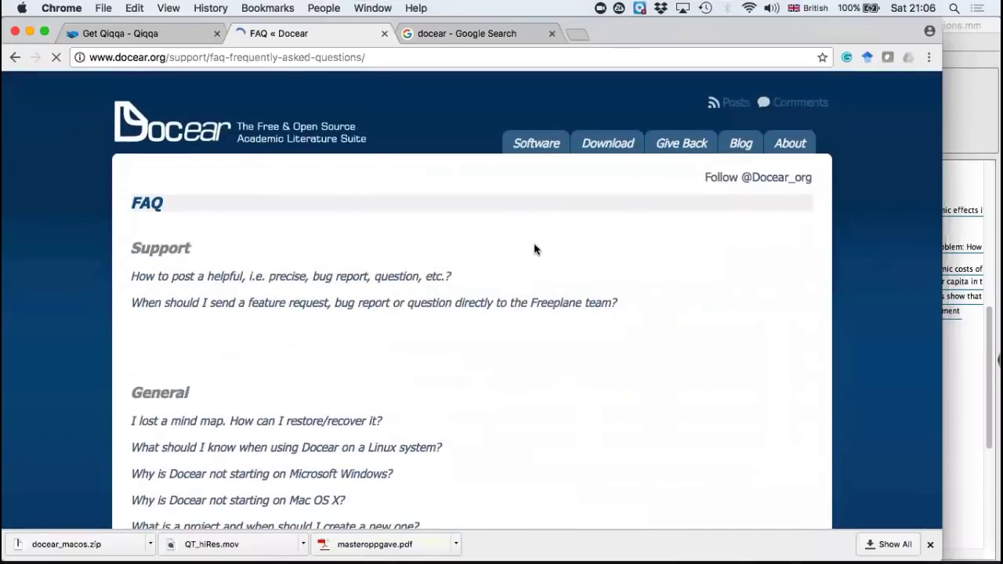
scroll(535, 248, down, 15)
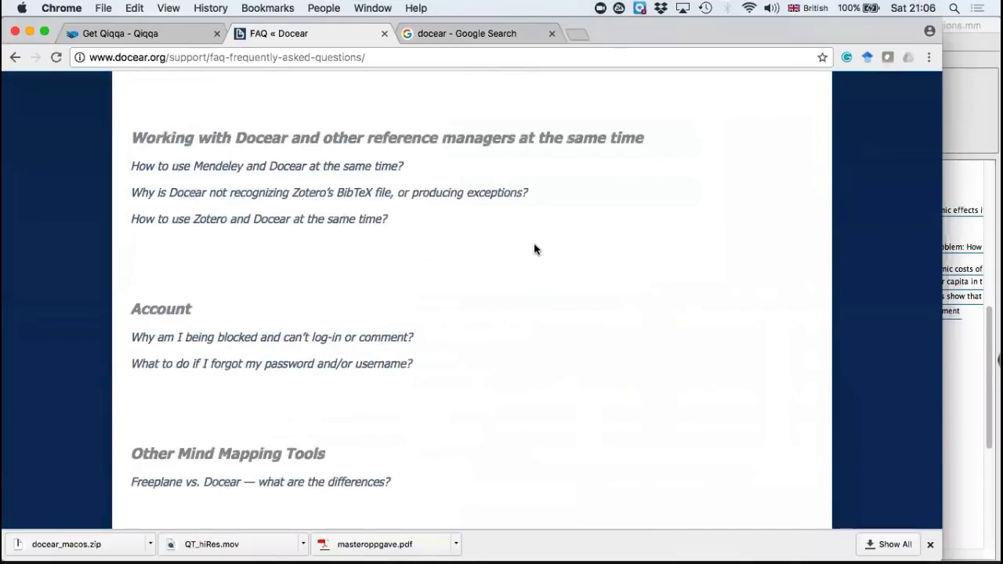
scroll(533, 248, down, 5)
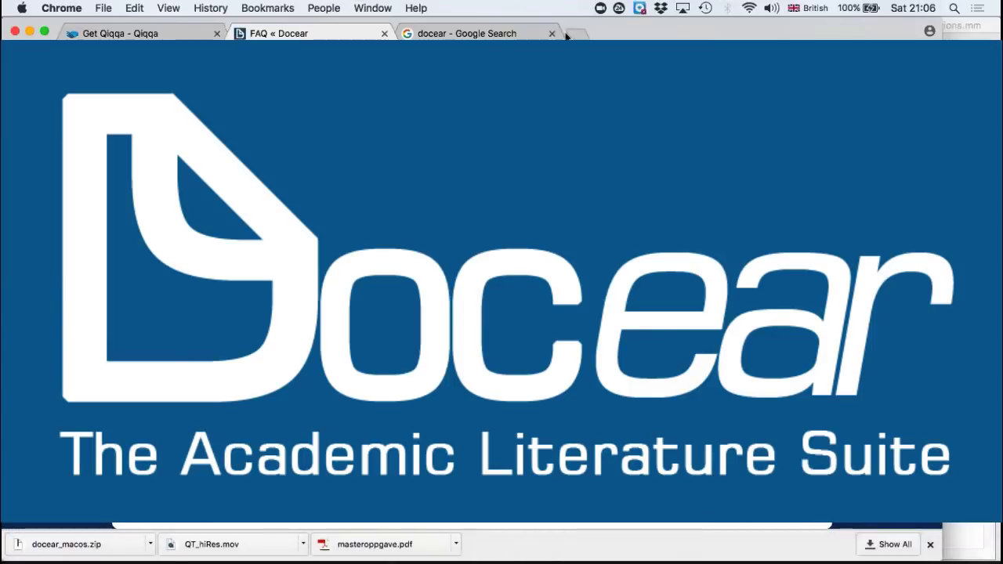